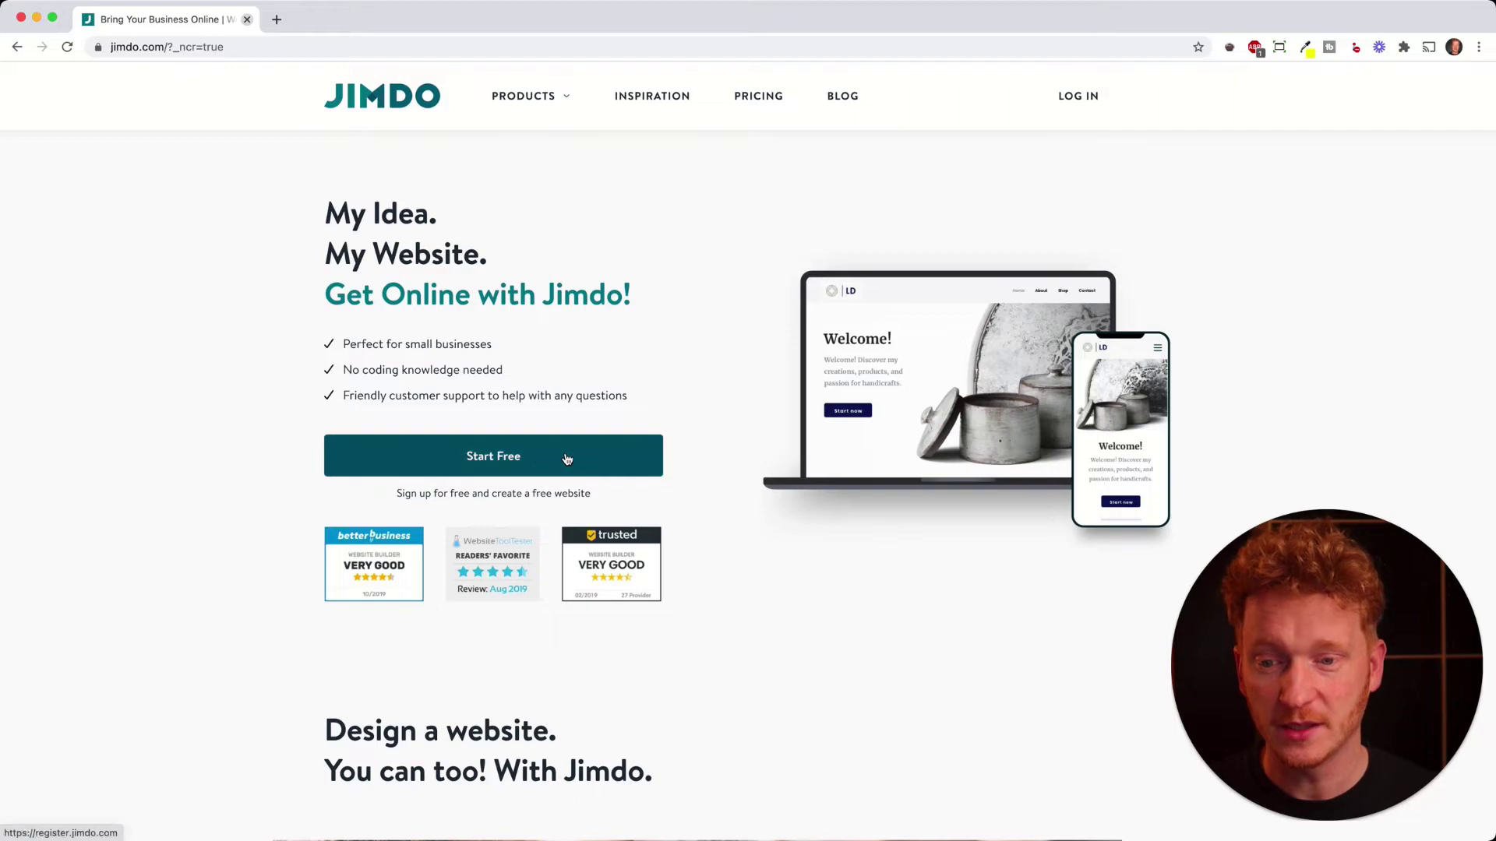
- Start a free Jimdo sign-up and choose Website as what to create
{"action": "left_click", "coordinate": [491, 462]}
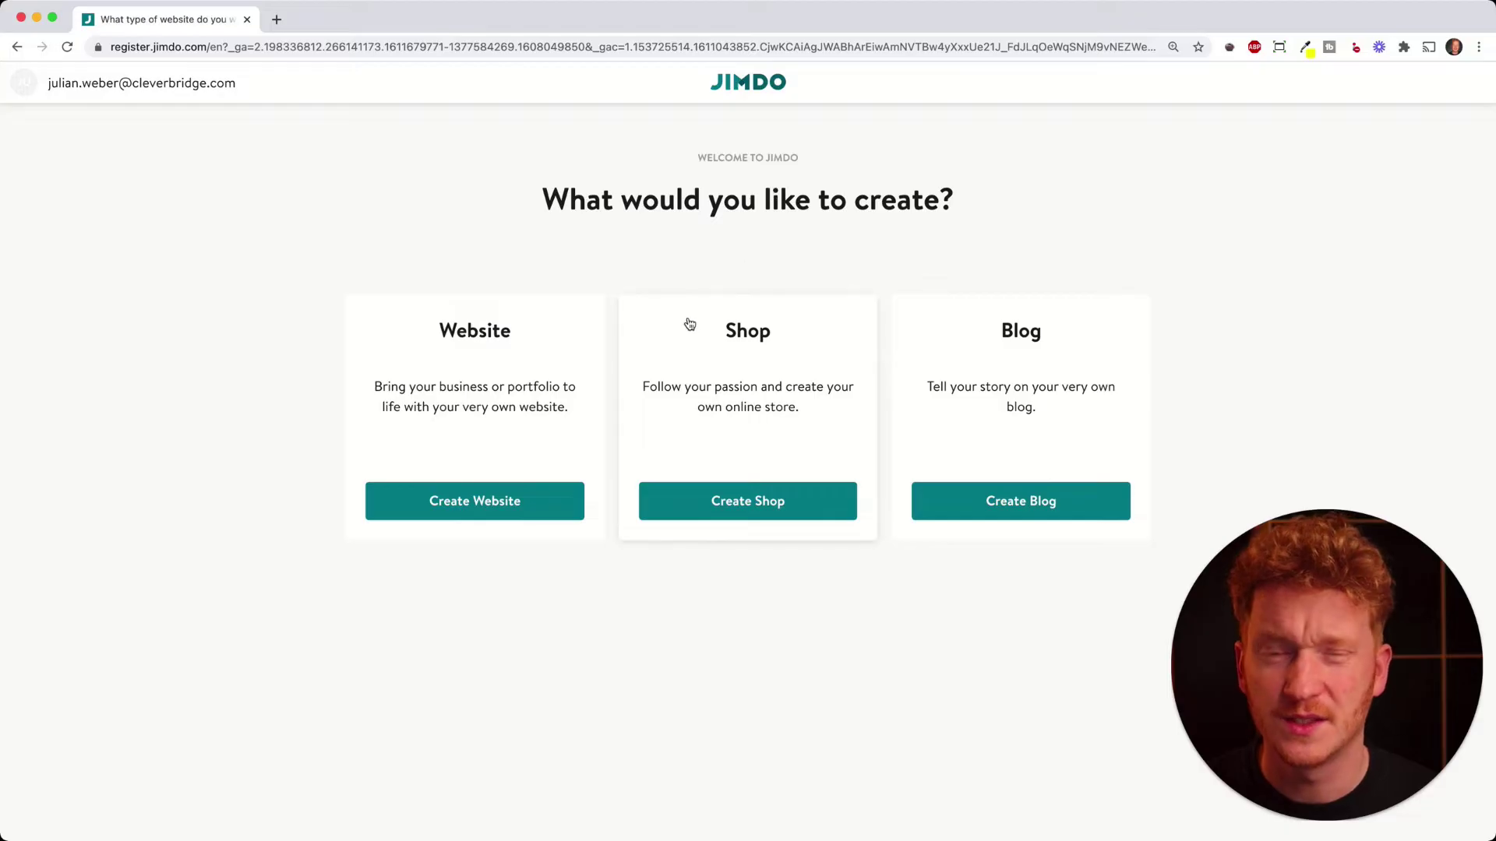
{"action": "left_click", "coordinate": [511, 502]}
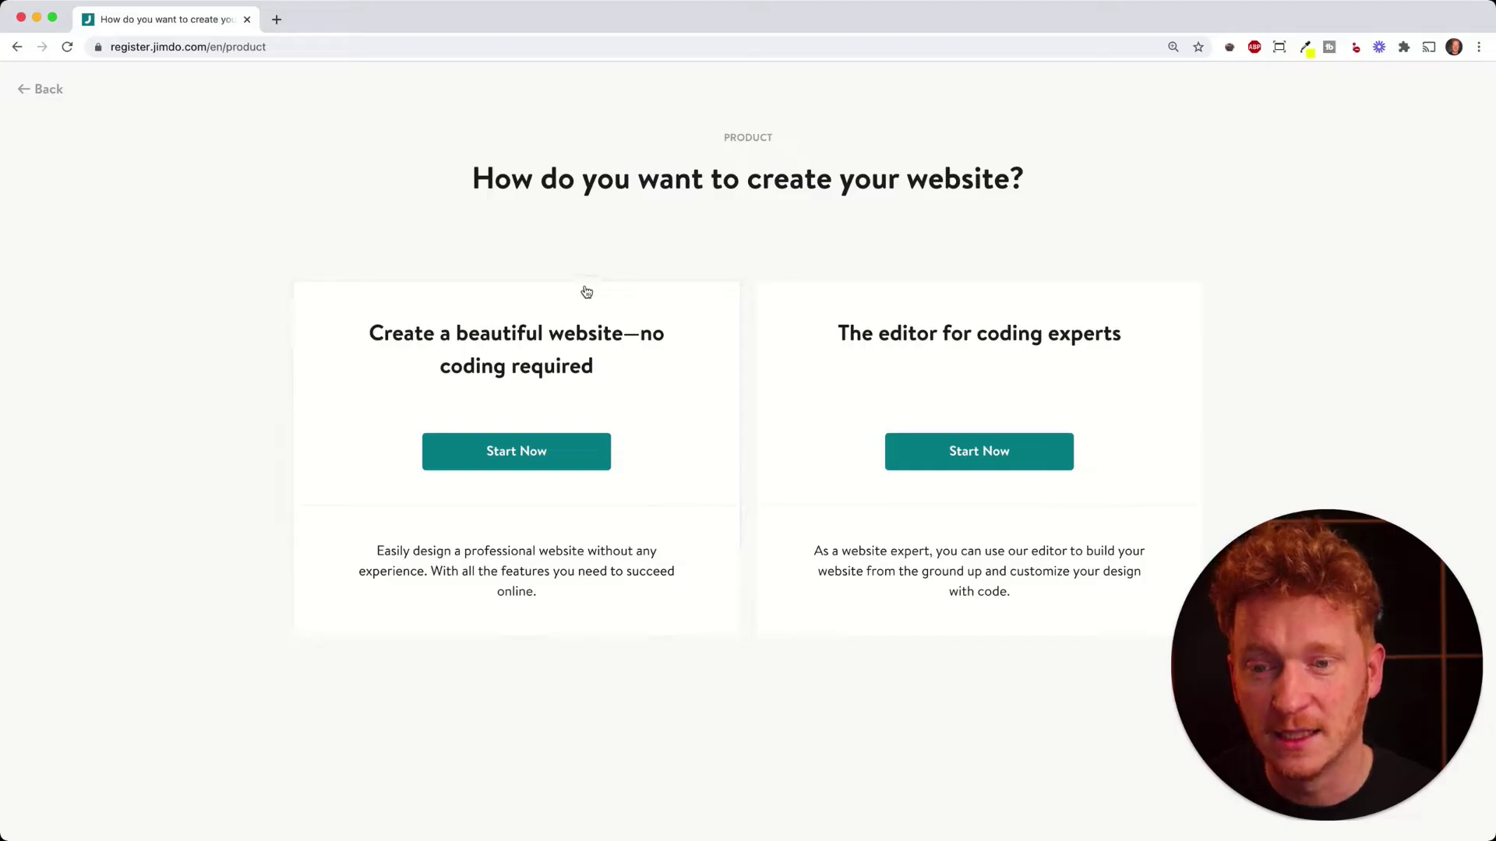
- Choose the no-coding website builder for a site run by a single individual
{"action": "left_click", "coordinate": [555, 459]}
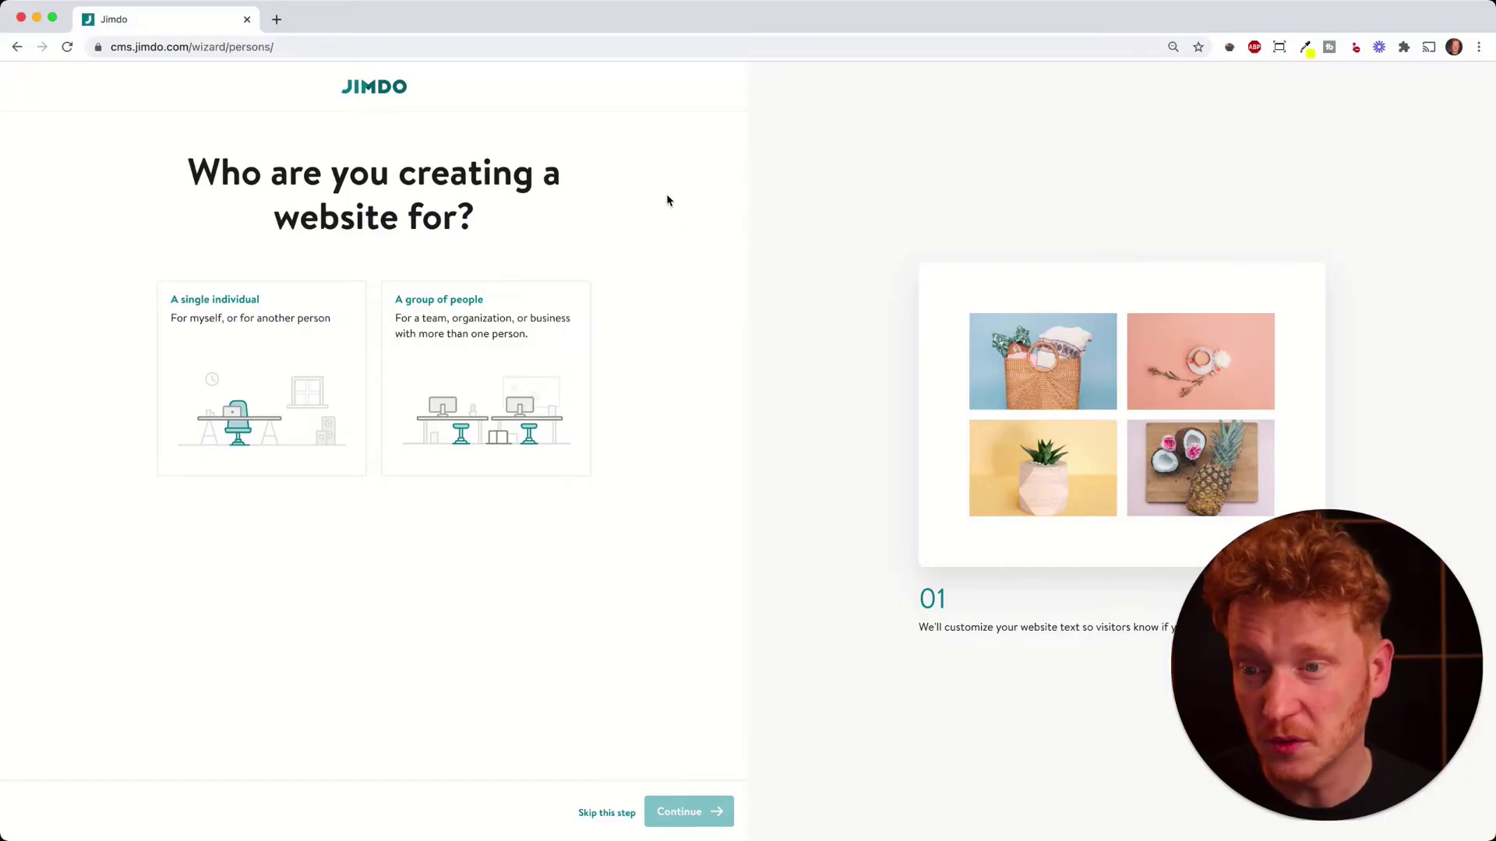
{"action": "left_click", "coordinate": [274, 343]}
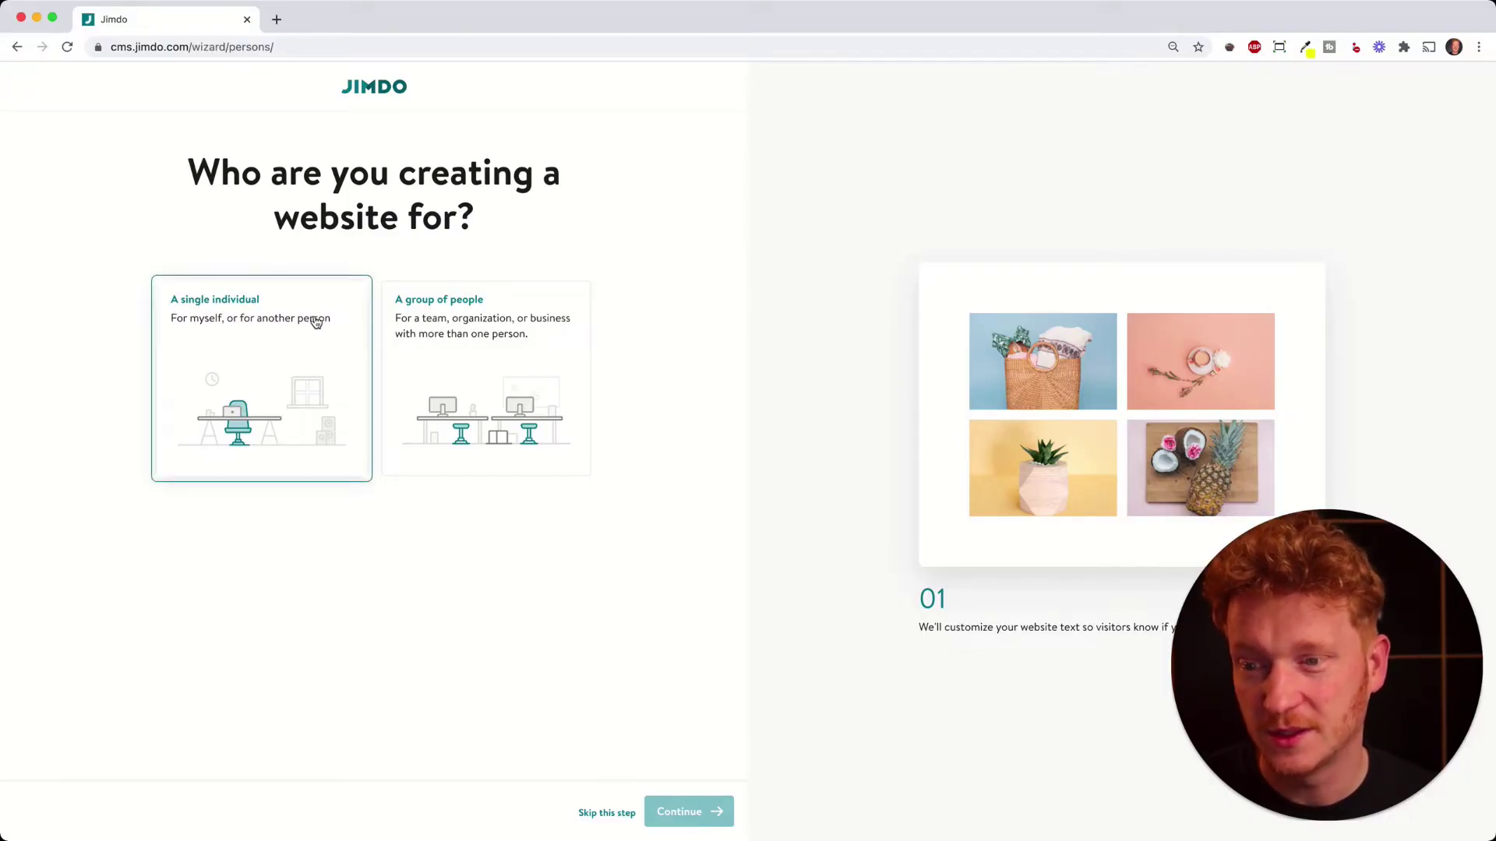
{"action": "left_click", "coordinate": [309, 329]}
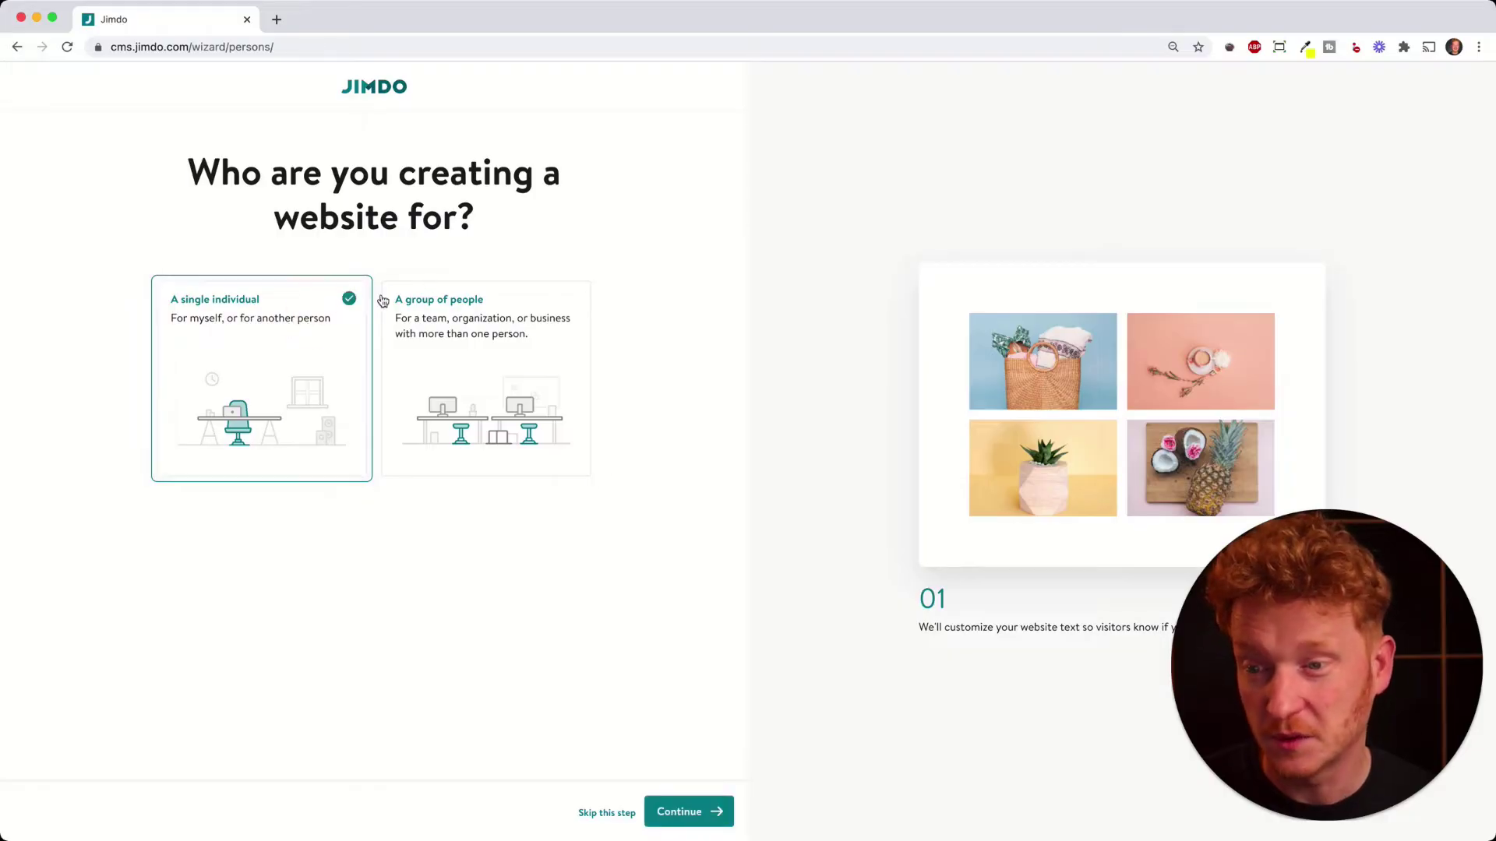
{"action": "left_click", "coordinate": [690, 812]}
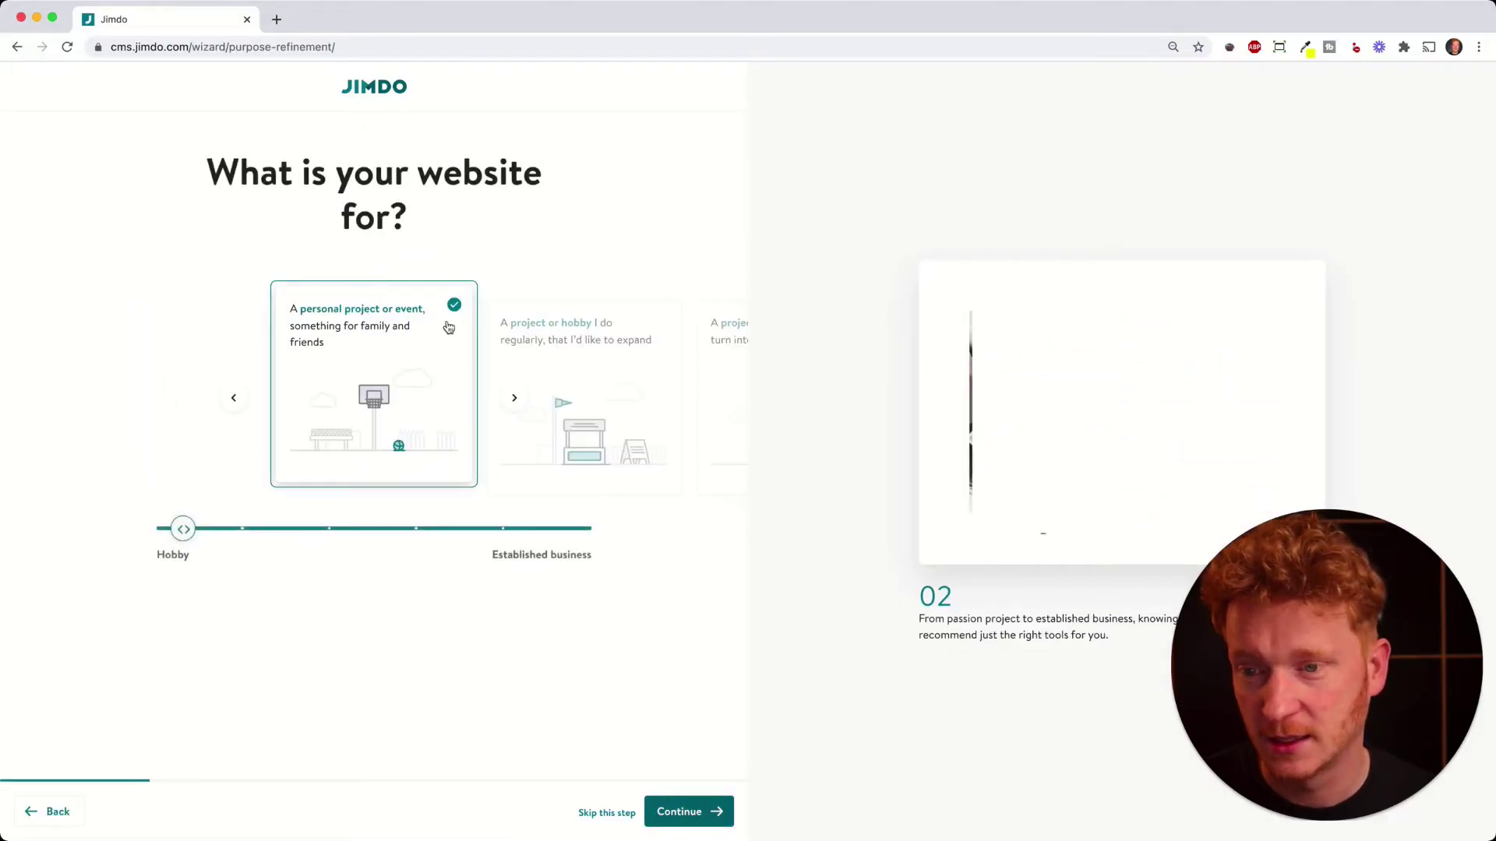
- Set the website's purpose to a new business or professional project
{"action": "left_click", "coordinate": [514, 398]}
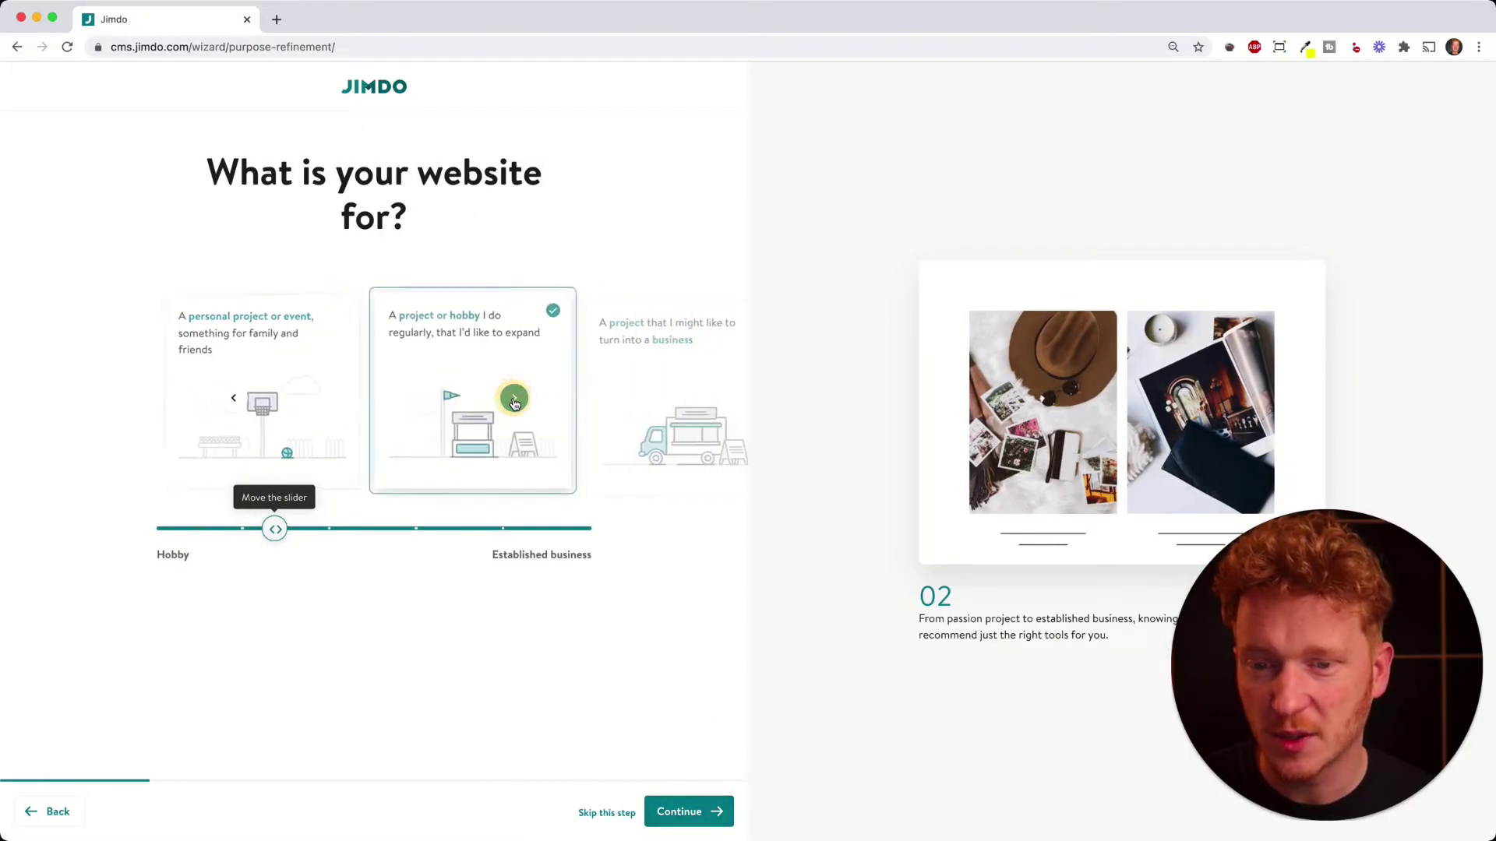
{"action": "left_click", "coordinate": [514, 398]}
{"action": "left_click", "coordinate": [514, 398]}
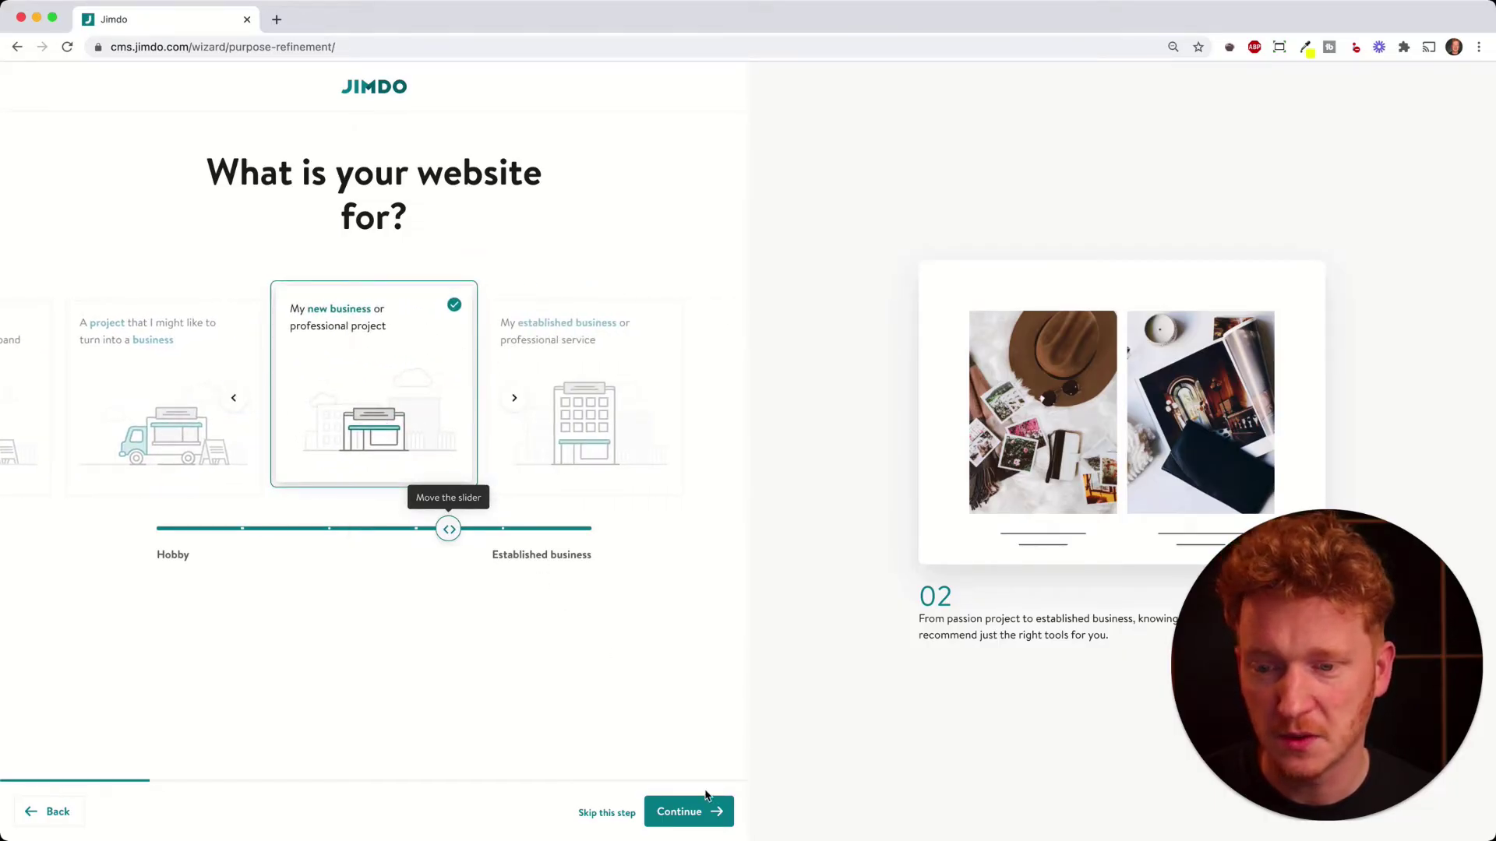
{"action": "left_click", "coordinate": [696, 821]}
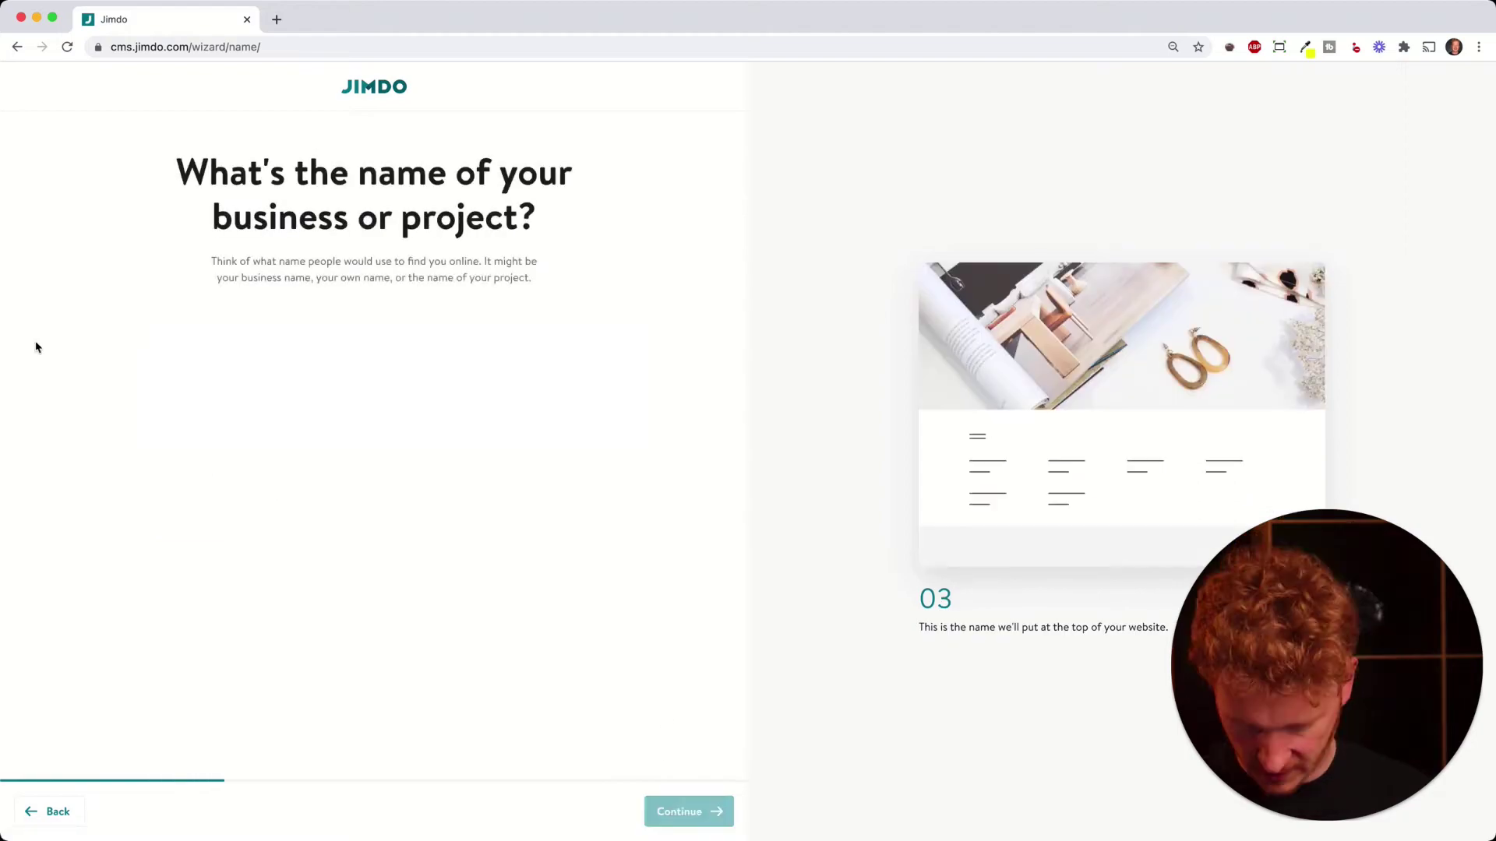
- Enter the website name, then select goals Promote a physical business, Get online bookings, Get customers to contact me
{"action": "type", "text": "Julian"}
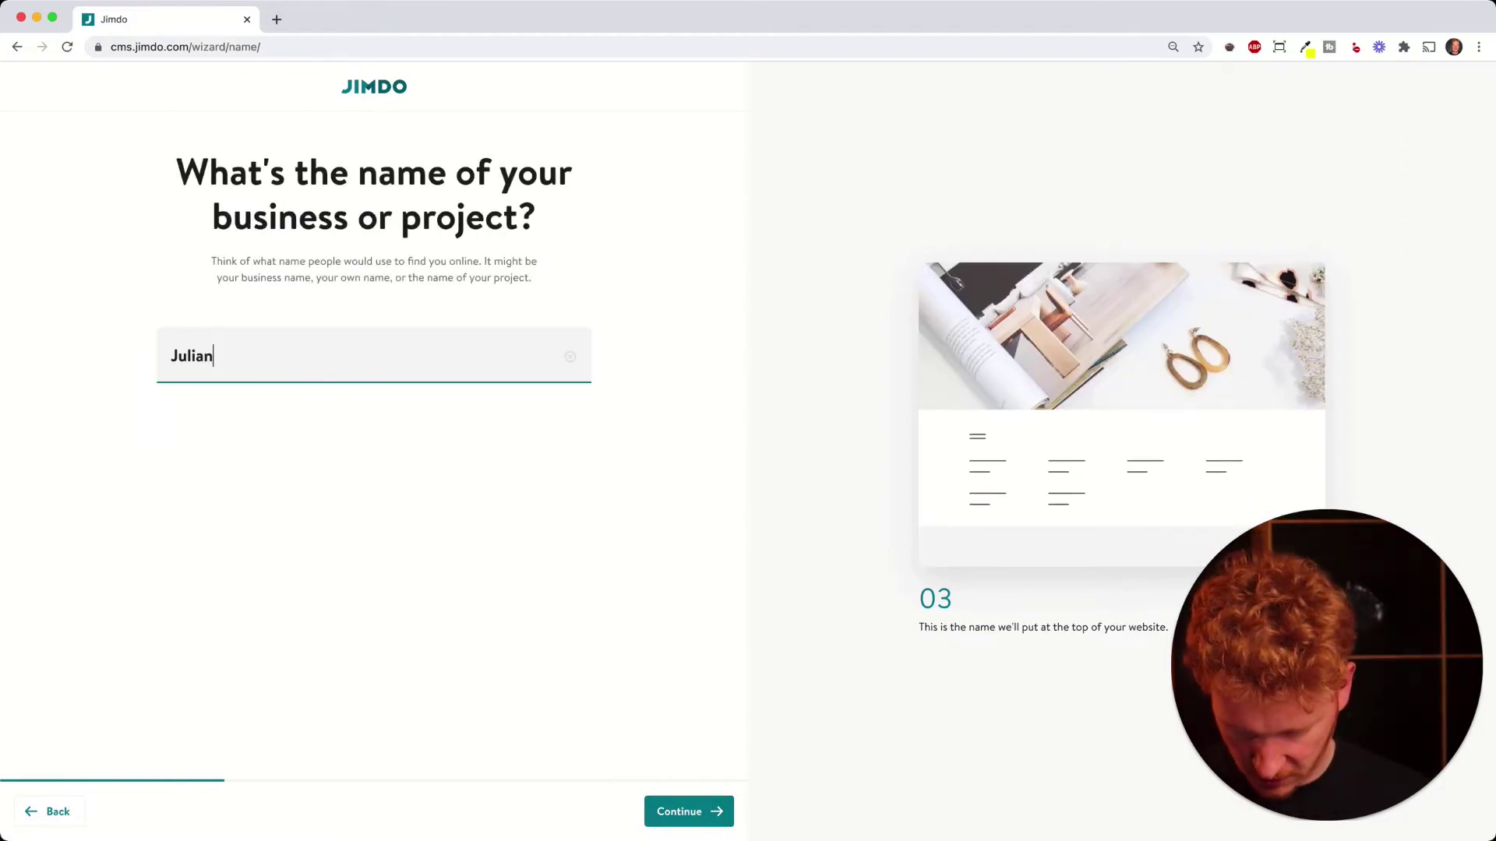
{"action": "type", "text": "swebsite"}
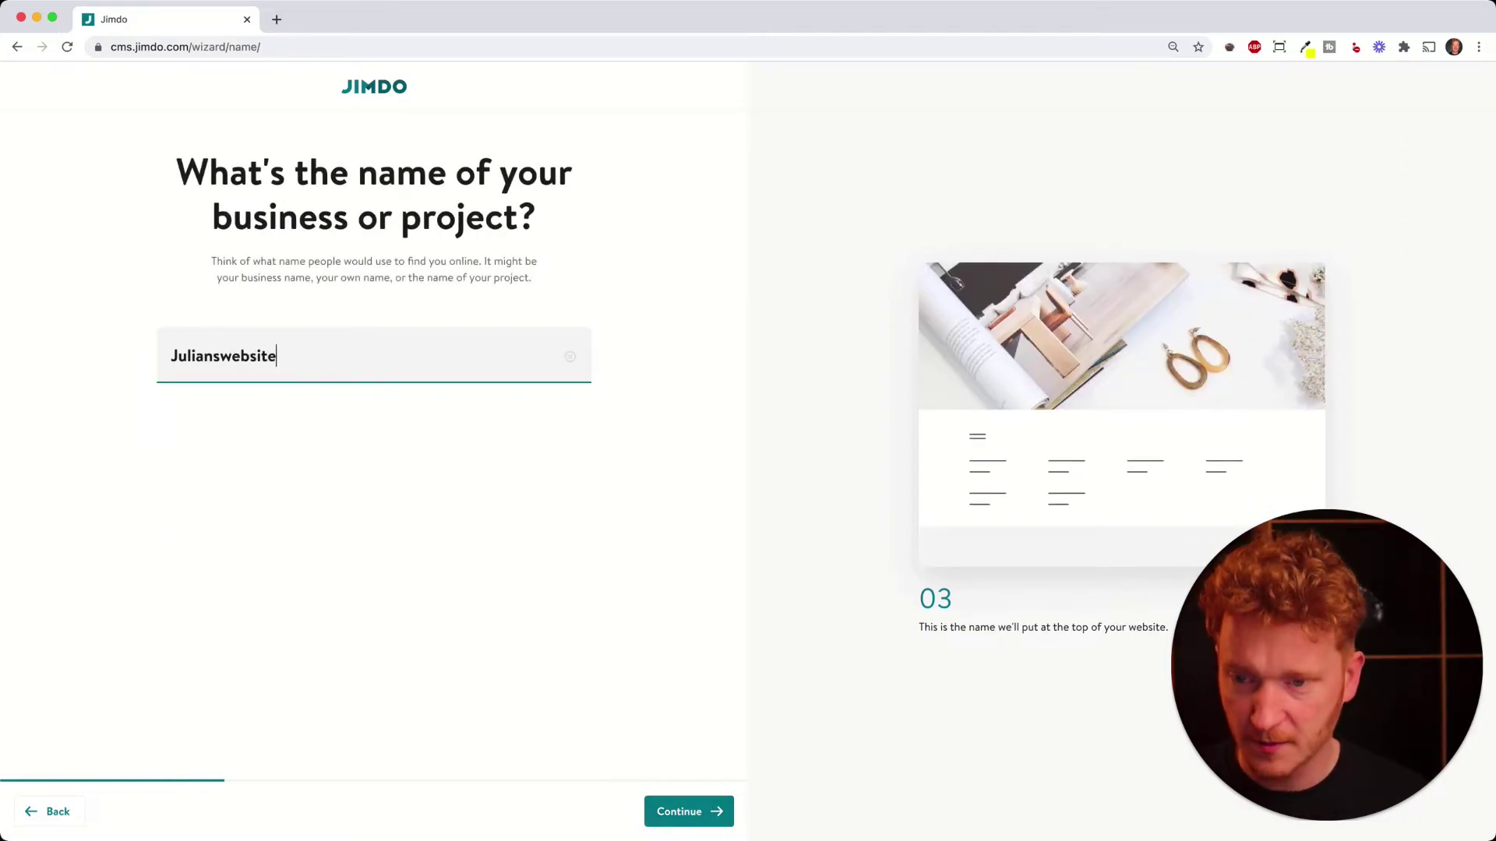
{"action": "key", "text": "Return"}
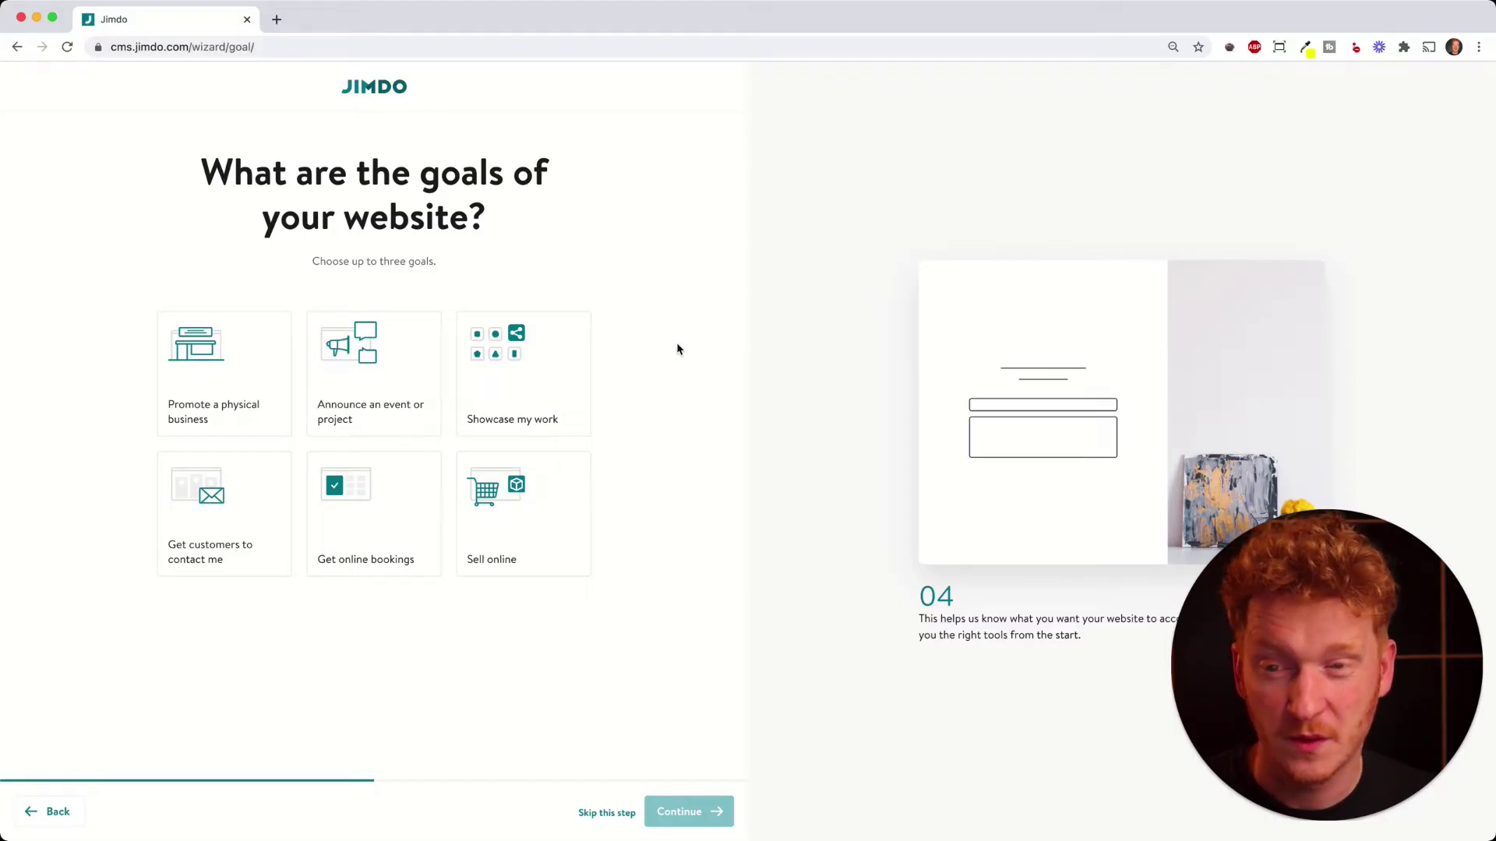
{"action": "left_click", "coordinate": [235, 363]}
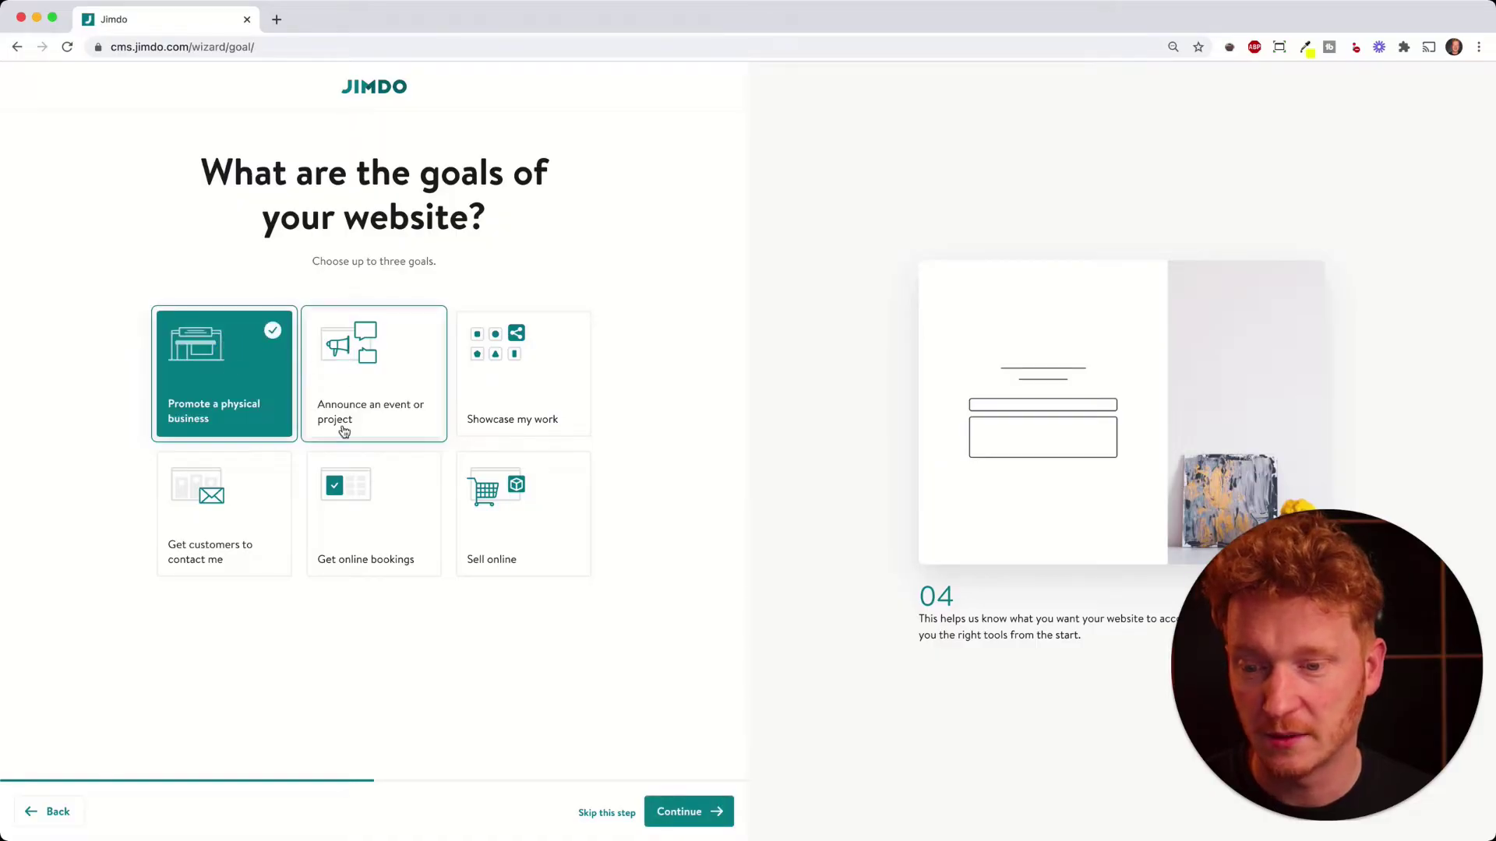
{"action": "left_click", "coordinate": [376, 503]}
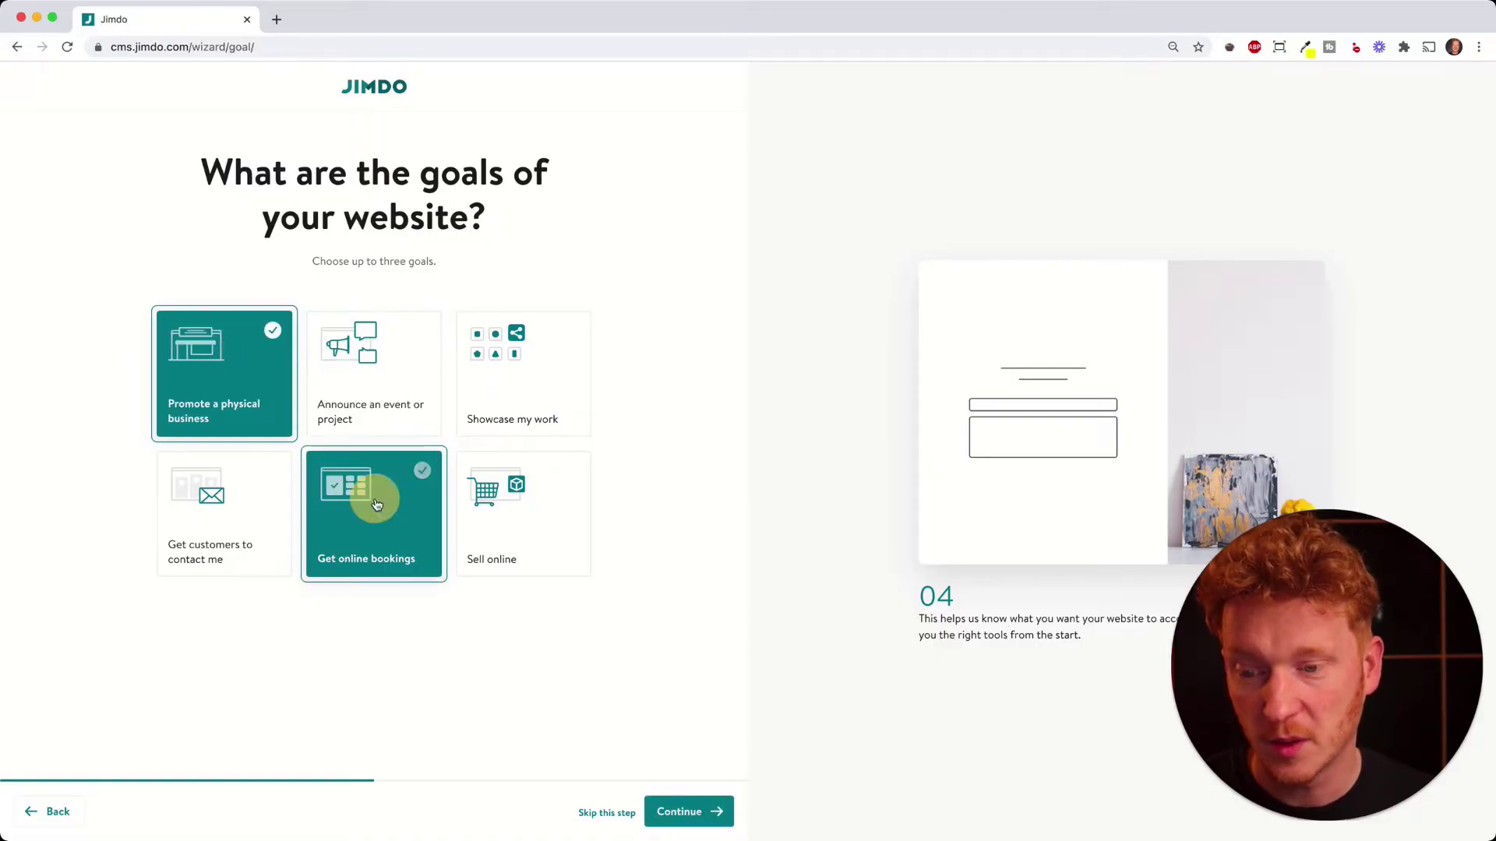
{"action": "left_click", "coordinate": [254, 487]}
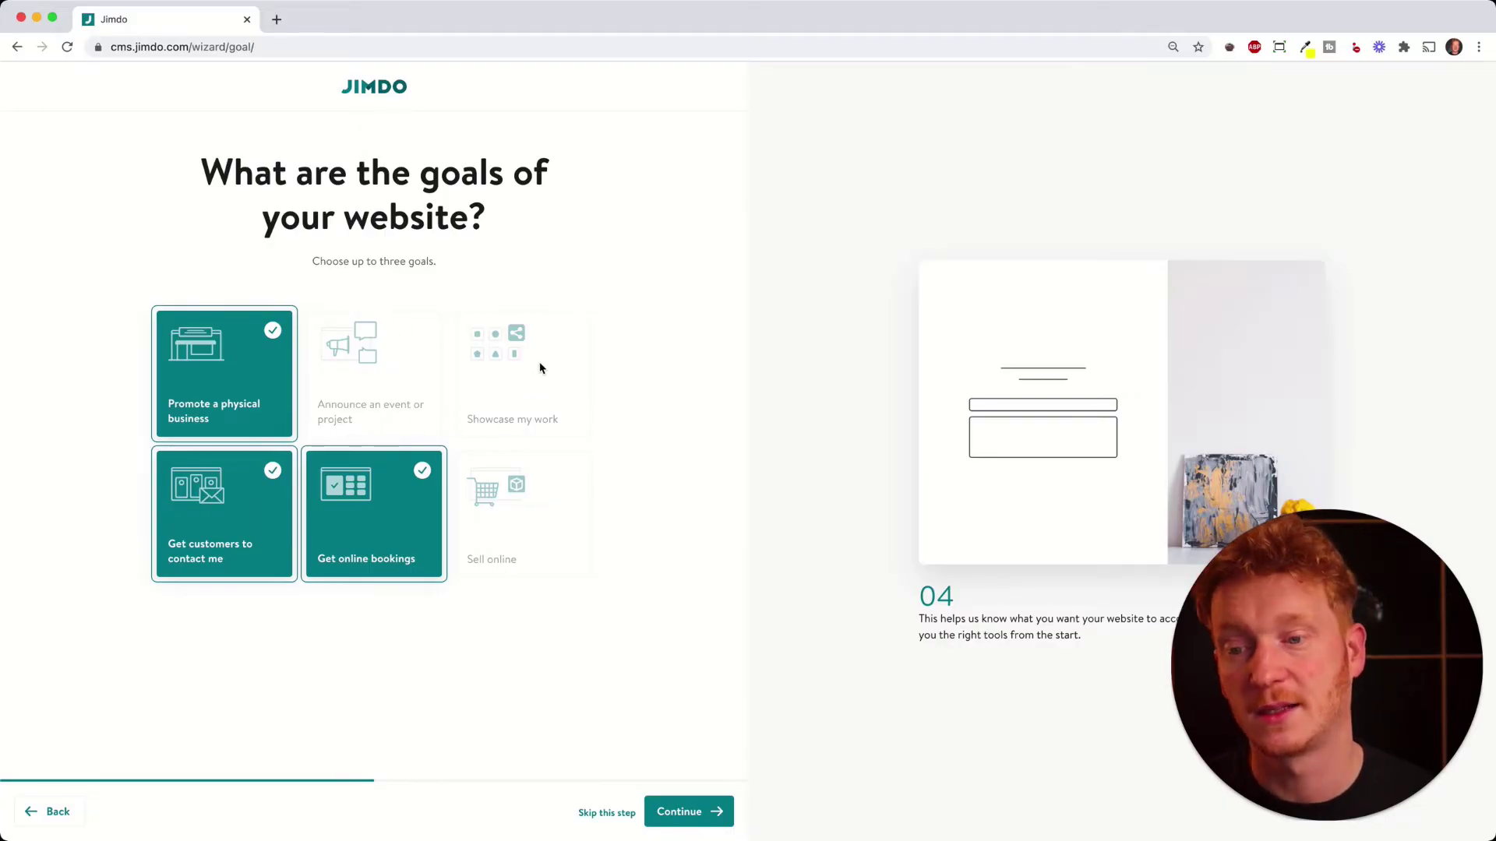
{"action": "left_click", "coordinate": [697, 811]}
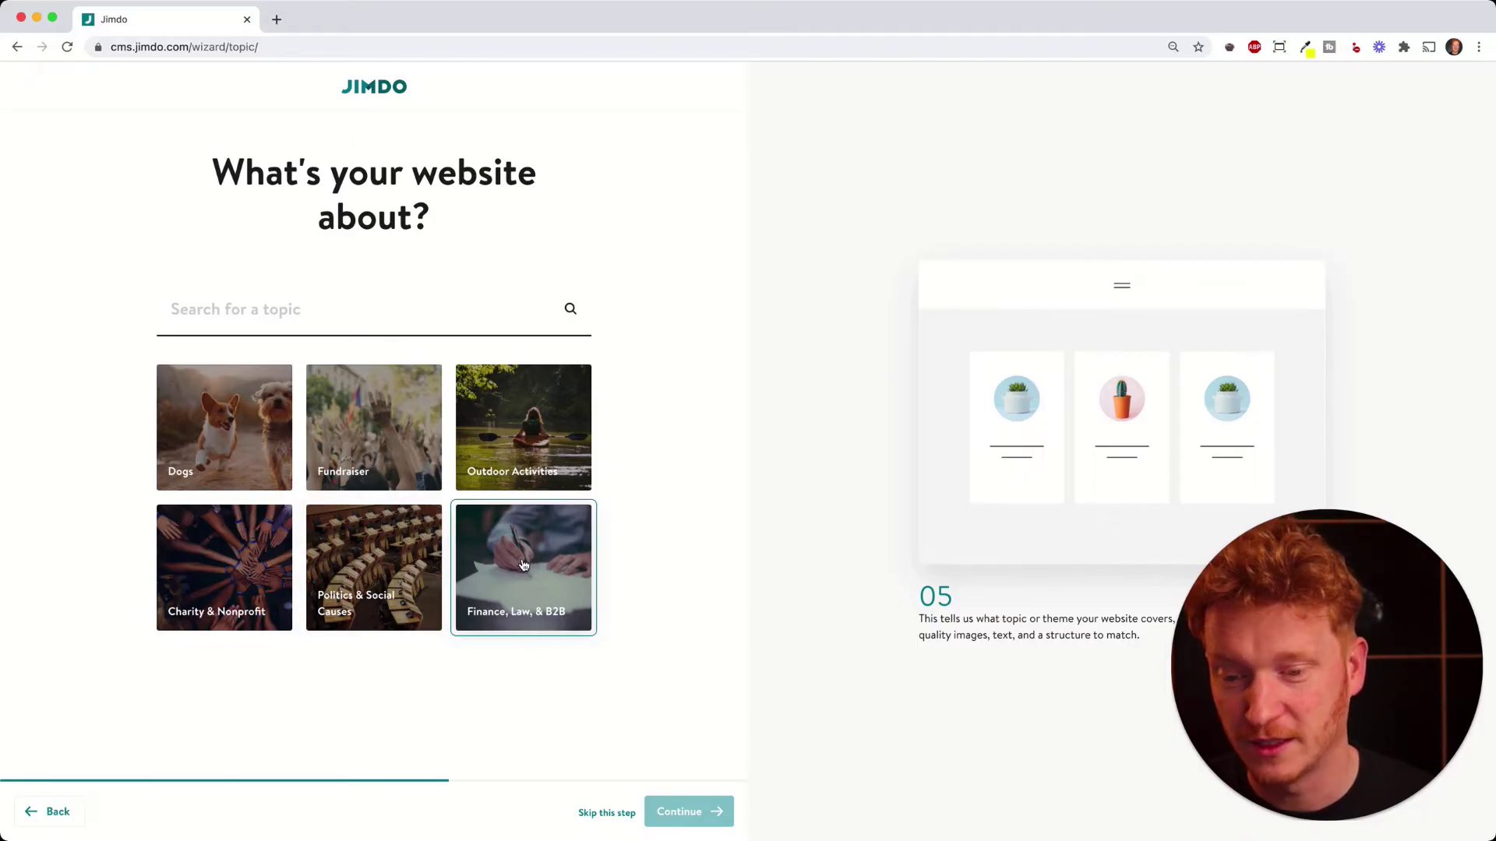
- Search 'digital agency' and set the site topic to Marketing & PR
{"action": "left_click", "coordinate": [404, 321]}
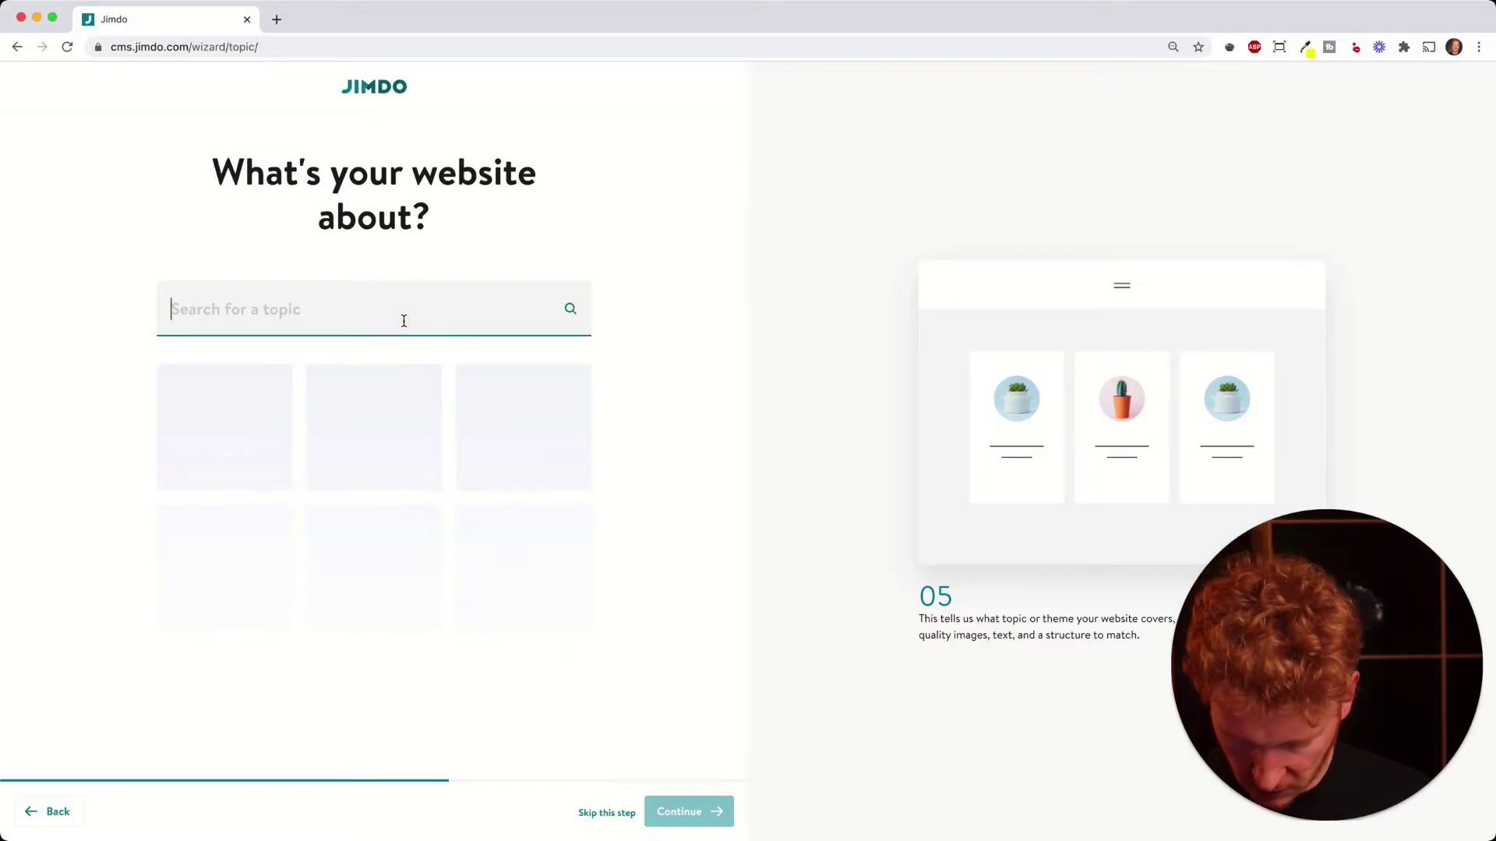
{"action": "type", "text": "digital agency"}
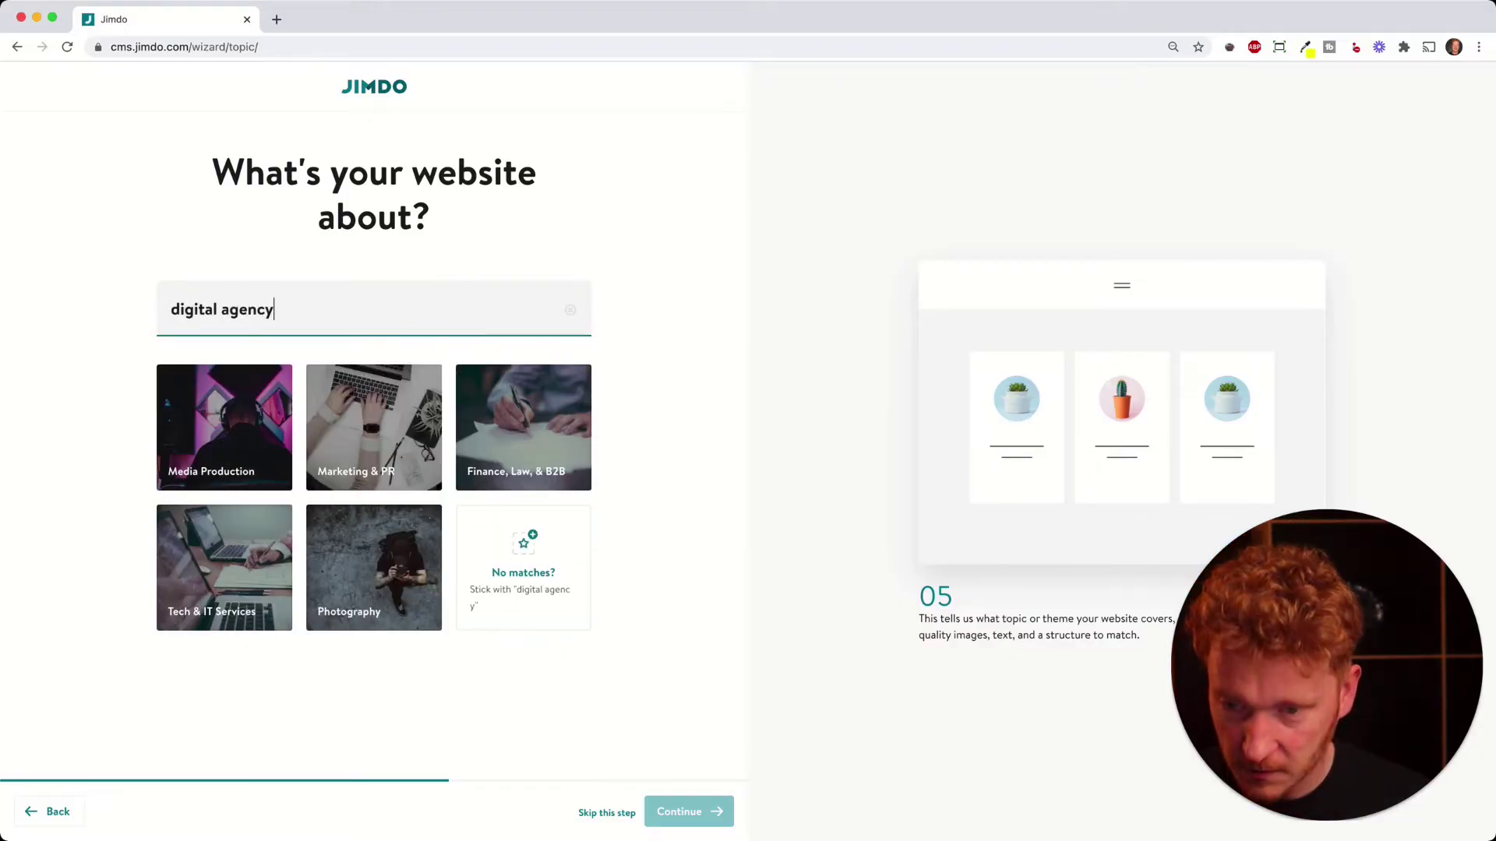
{"action": "left_click", "coordinate": [384, 411]}
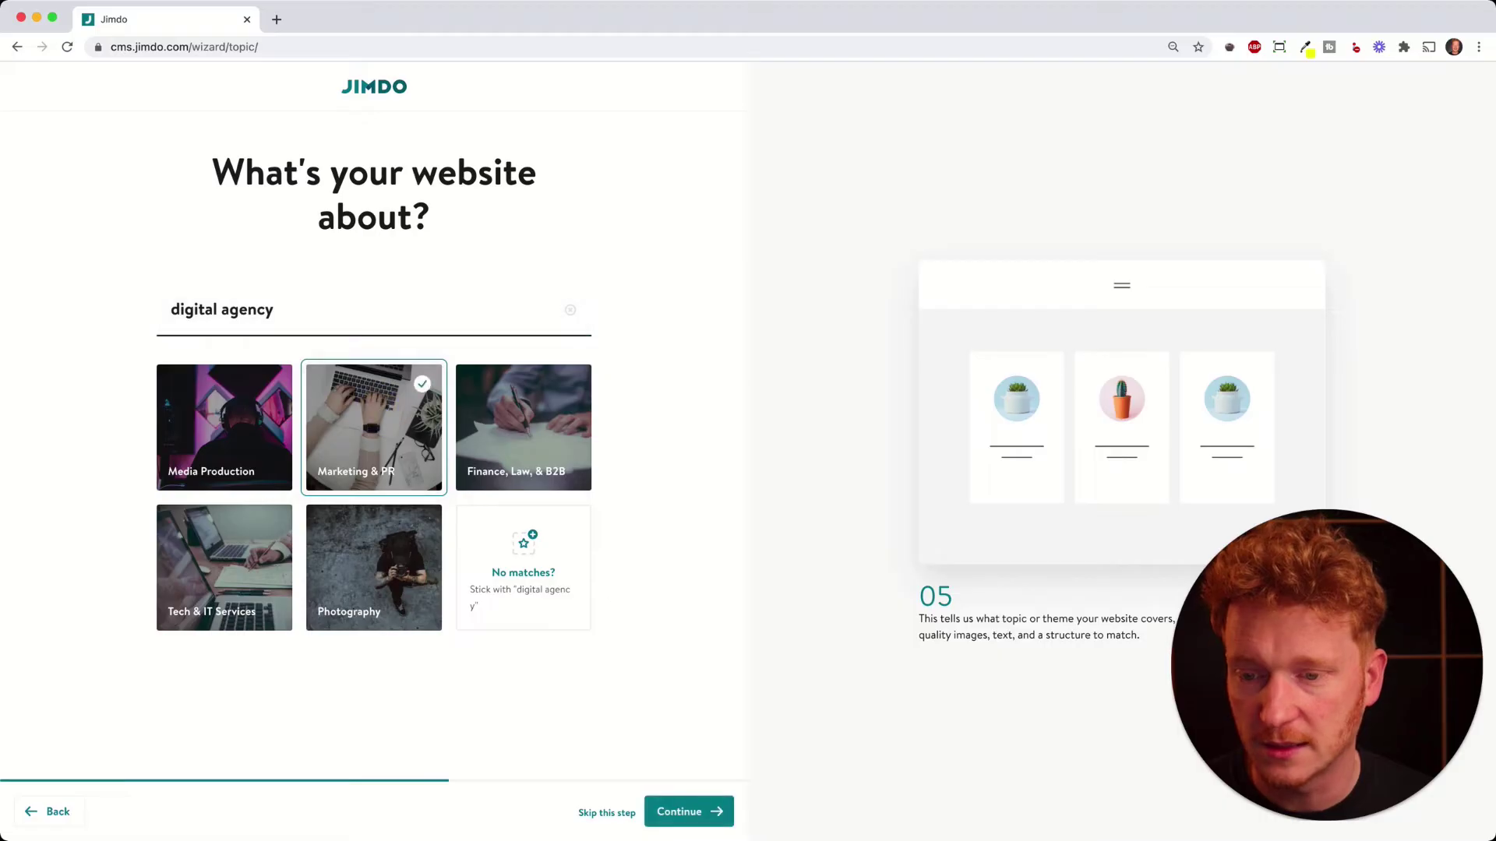
{"action": "left_click", "coordinate": [708, 816]}
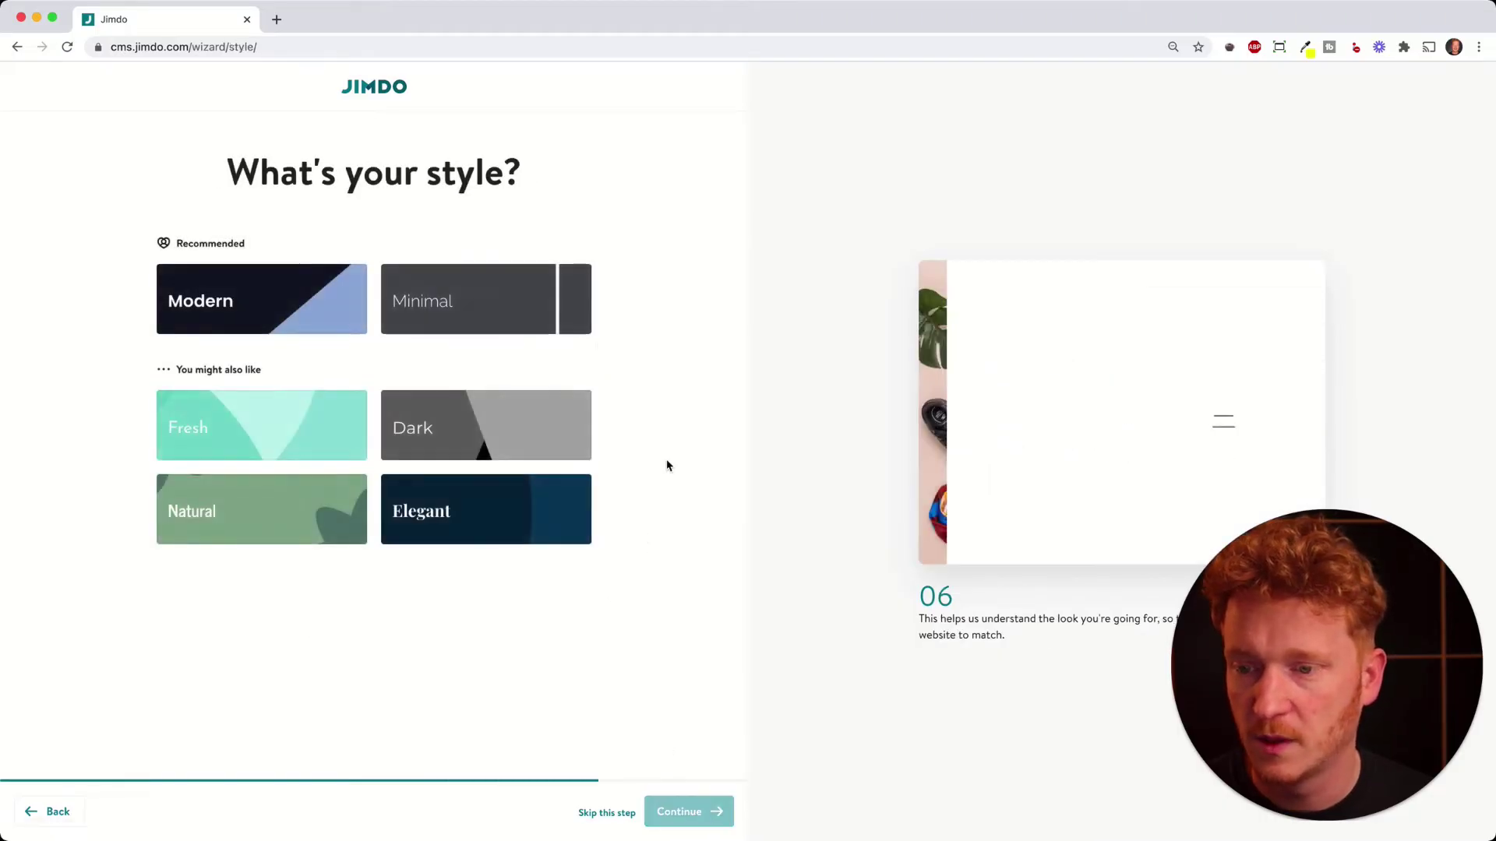
- Choose the Modern style and the light and dark blue colour palette
{"action": "left_click", "coordinate": [268, 290]}
{"action": "left_click", "coordinate": [672, 808]}
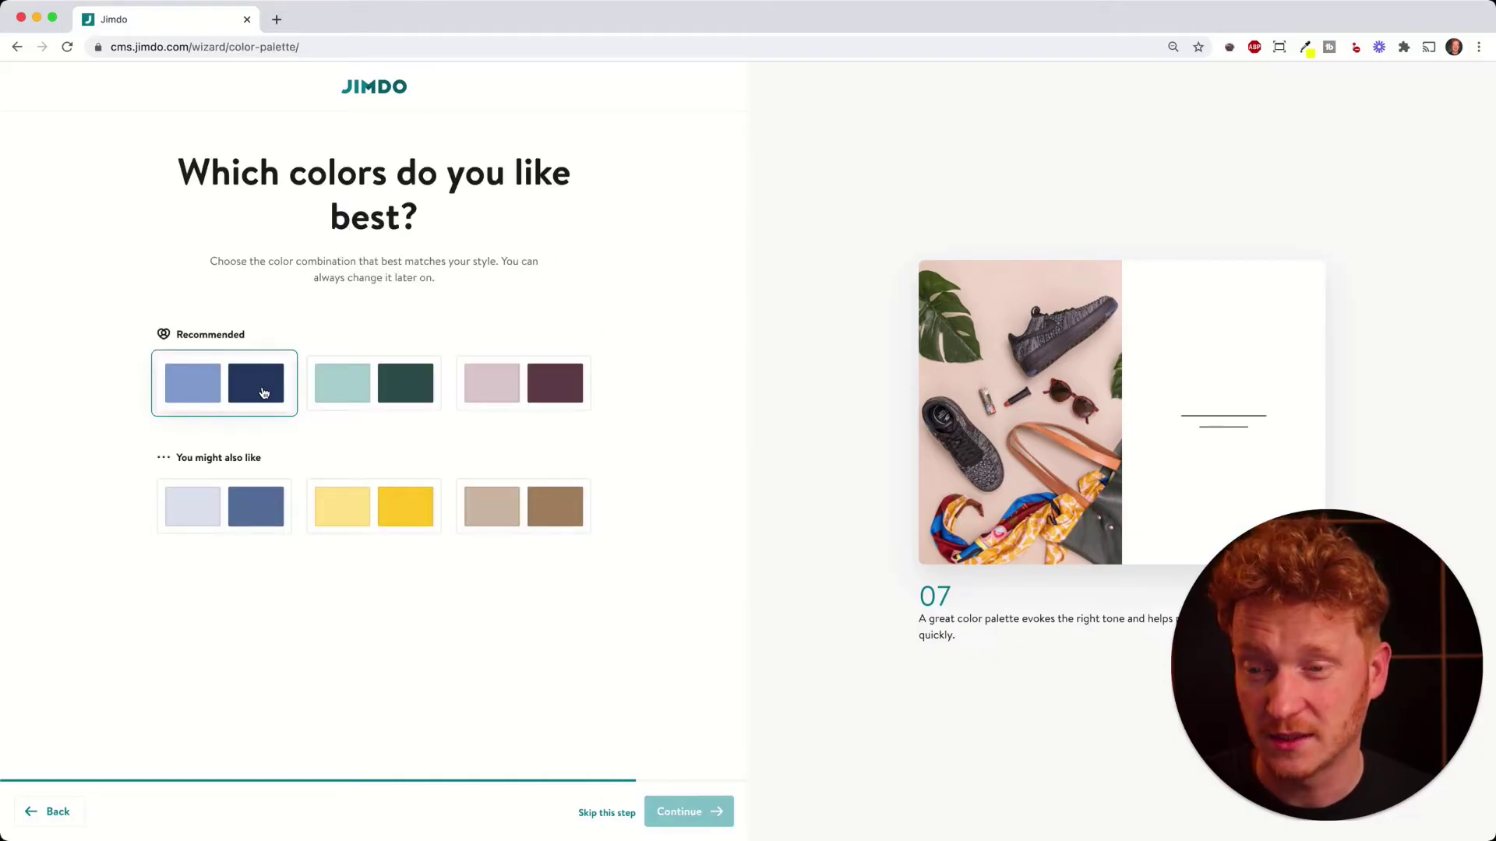
{"action": "left_click", "coordinate": [257, 382]}
{"action": "left_click", "coordinate": [672, 814]}
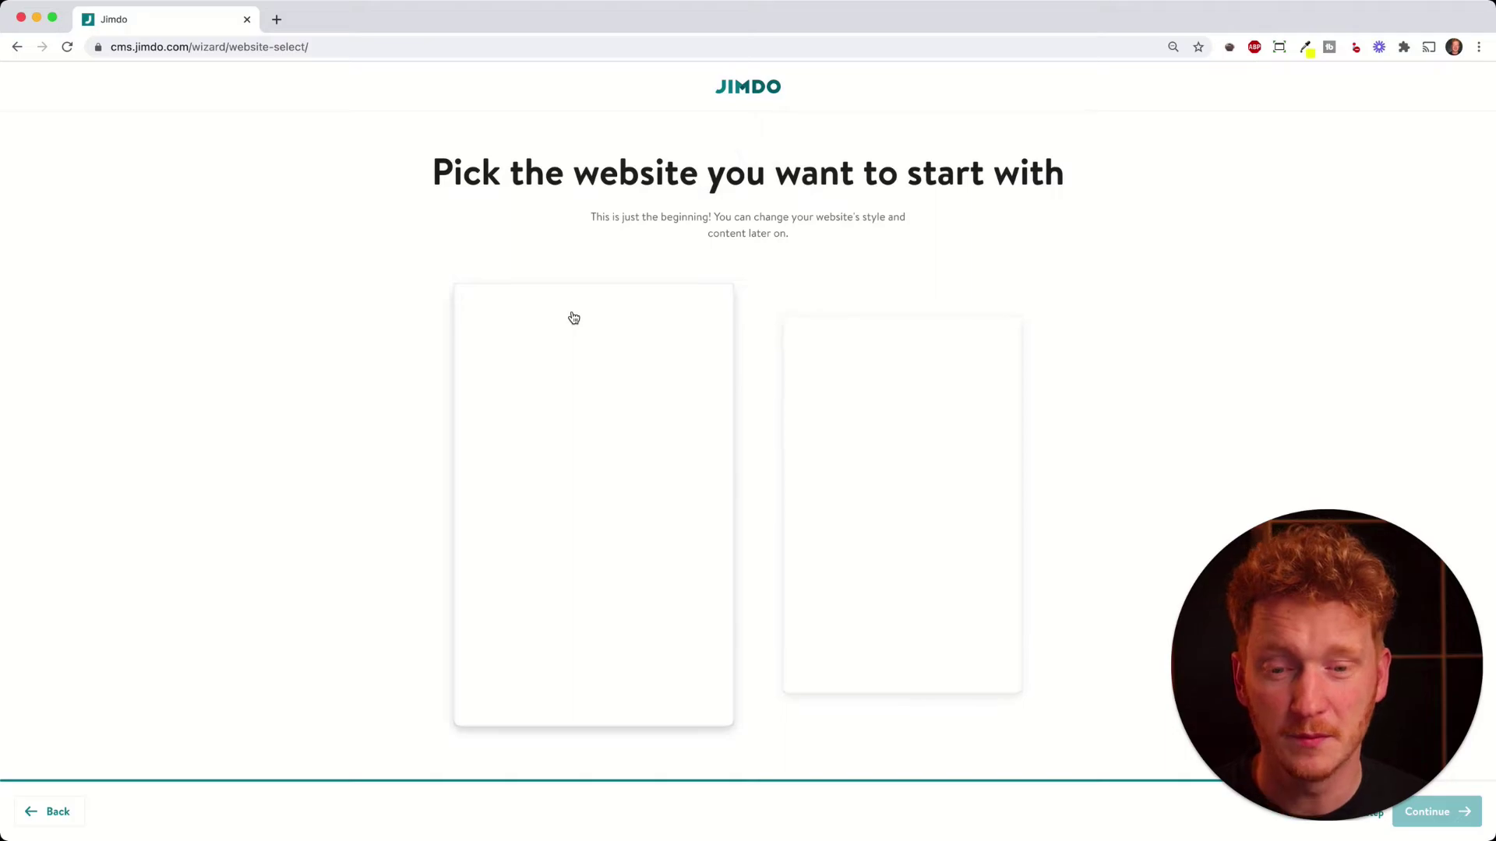
- Pick the light consulting template with blue accents as the starting website
{"action": "left_click", "coordinate": [948, 392]}
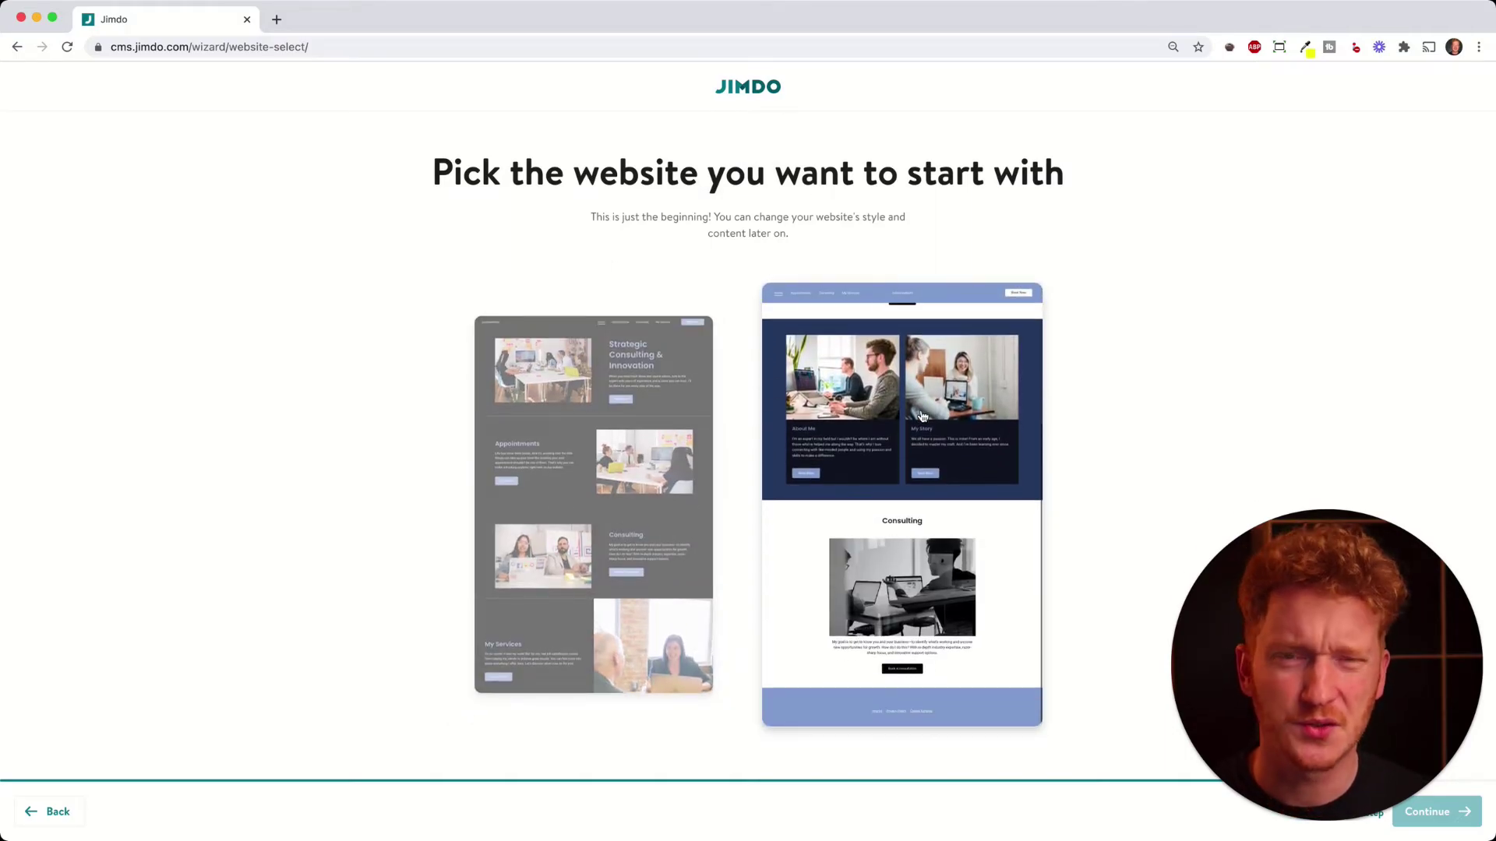
{"action": "left_click", "coordinate": [924, 415]}
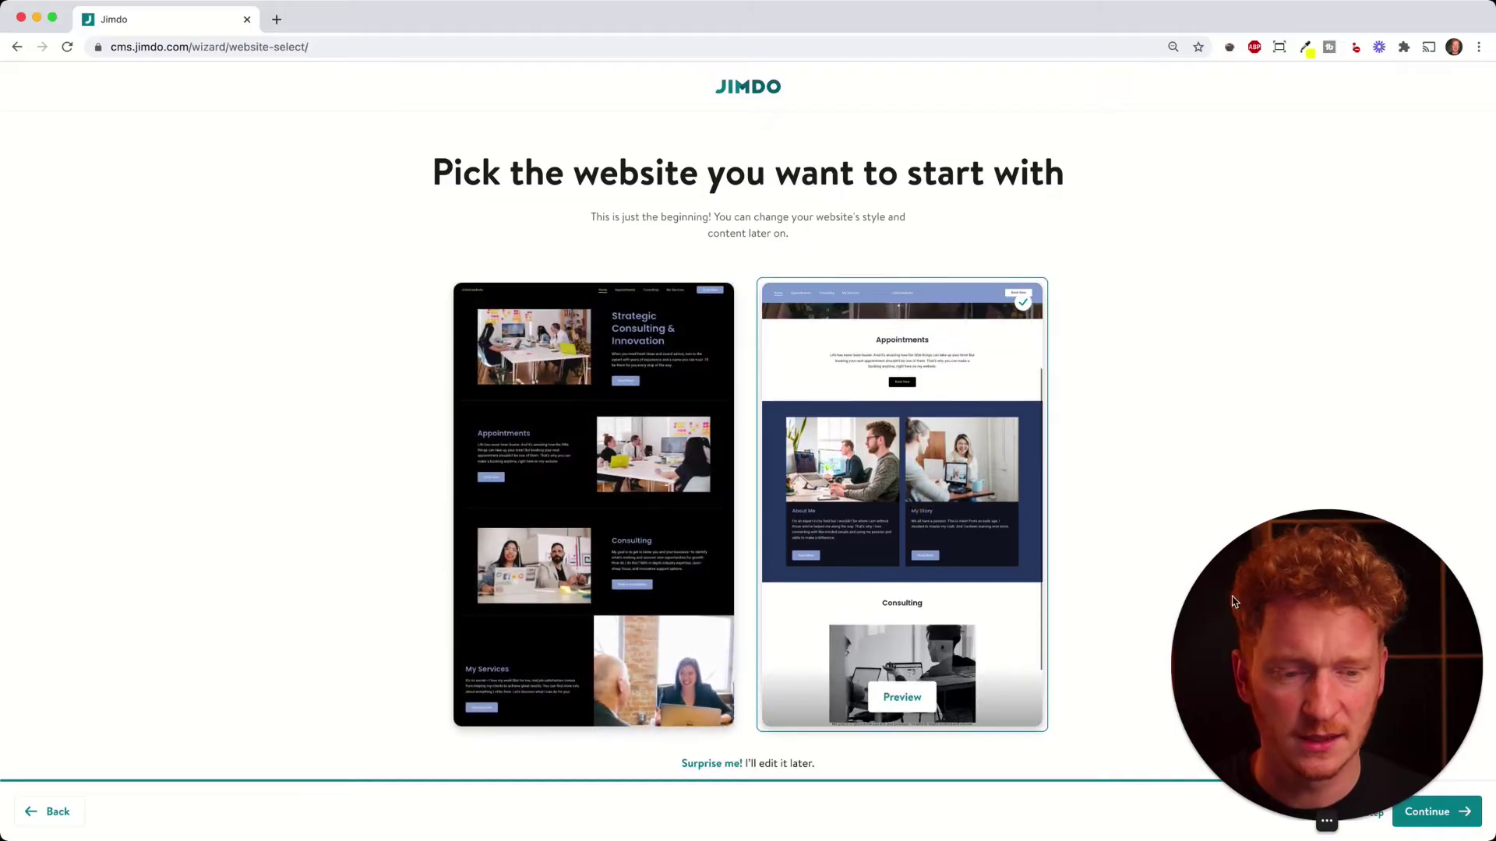
{"action": "left_click", "coordinate": [1426, 813]}
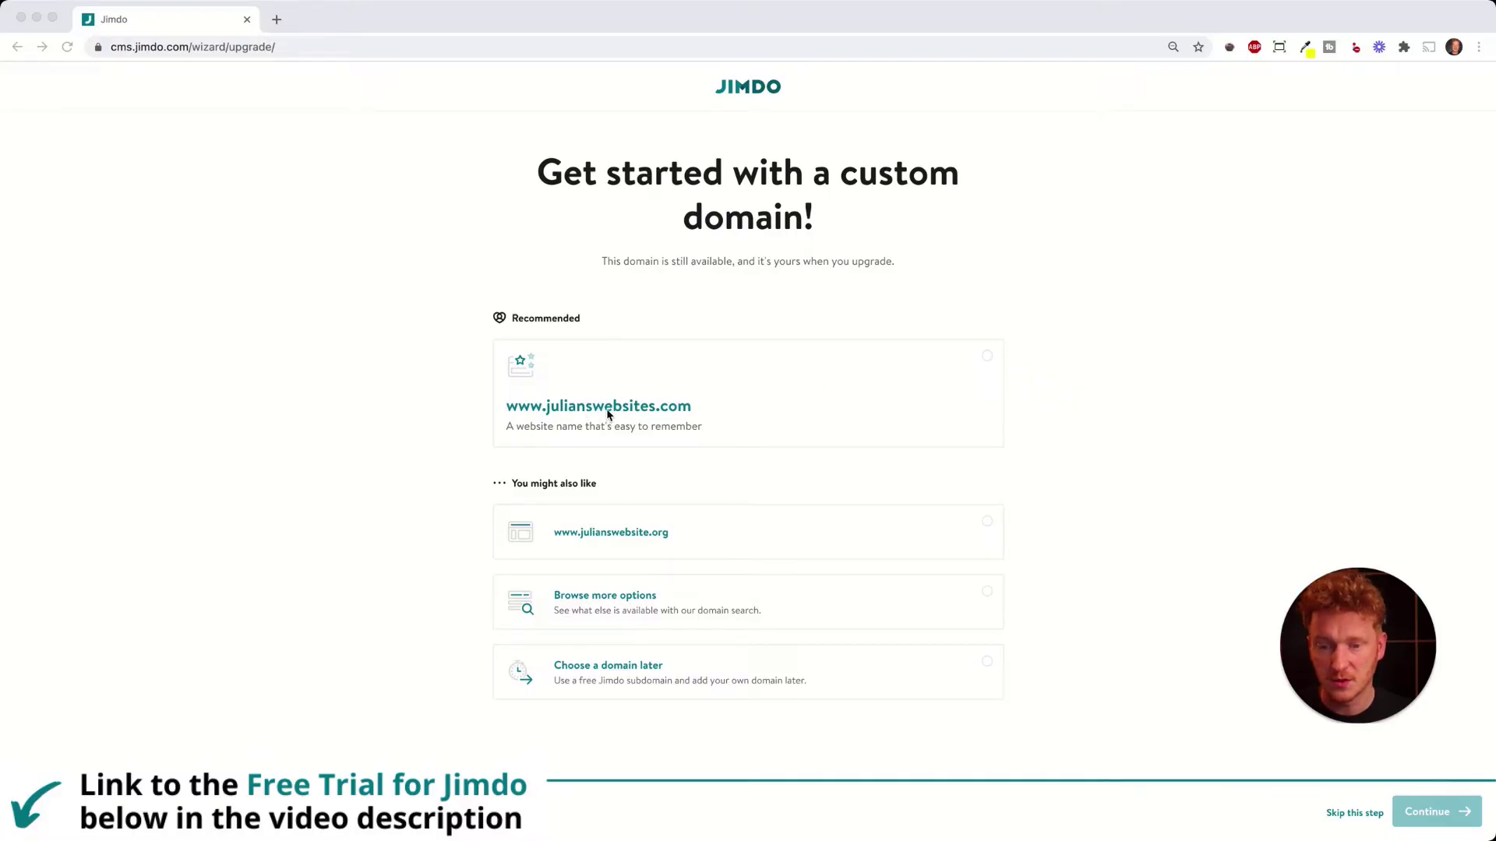
- Browse more domain options, scrolling through the .com, .de and .net suggestions for the site name
{"action": "left_click", "coordinate": [626, 600]}
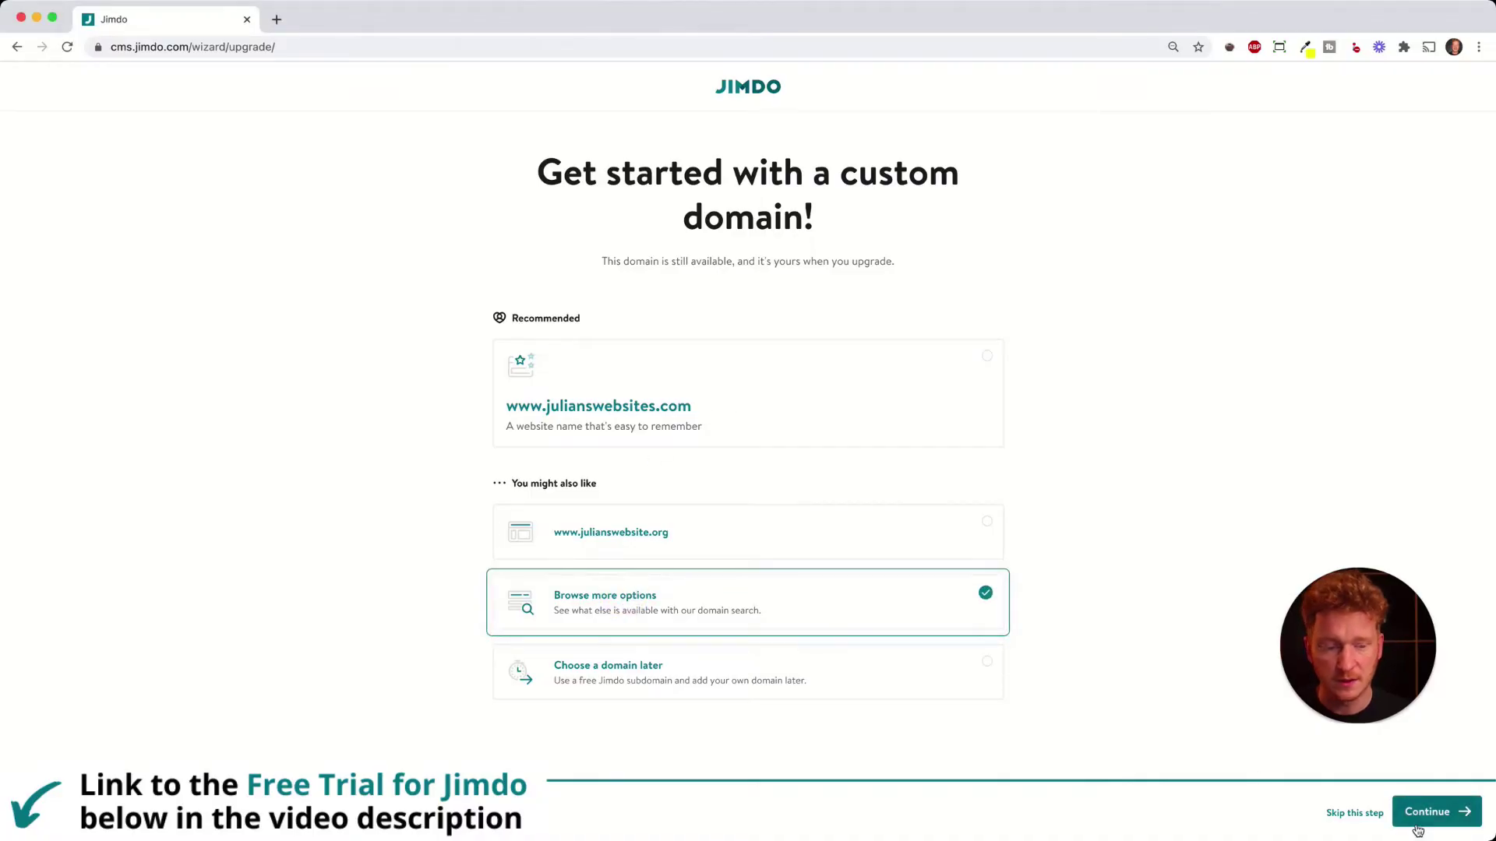
{"action": "left_click", "coordinate": [1428, 813]}
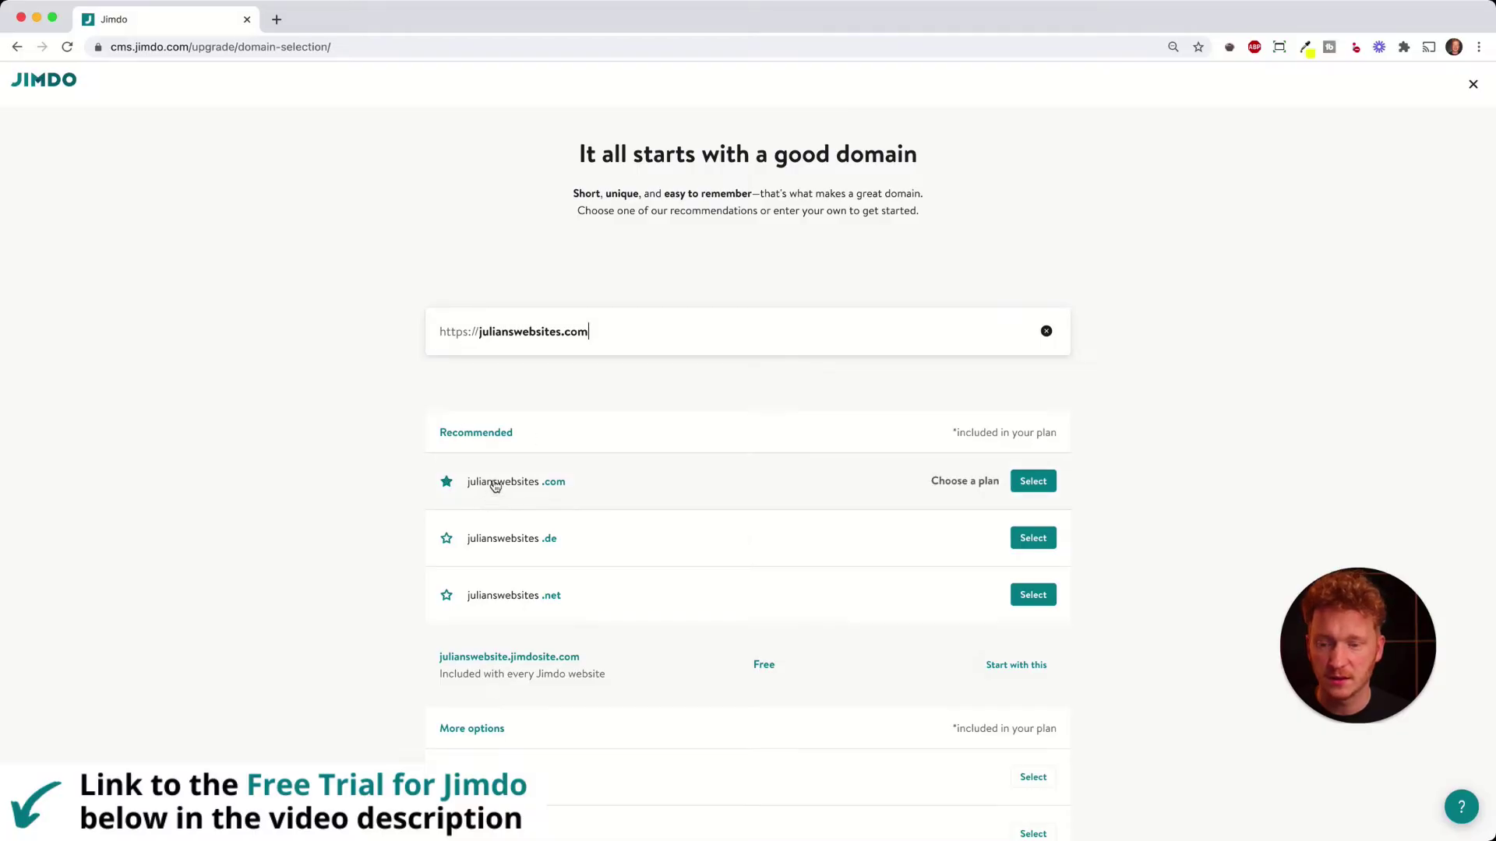
{"action": "scroll", "coordinate": [678, 411], "scroll_direction": "down", "scroll_amount": 1}
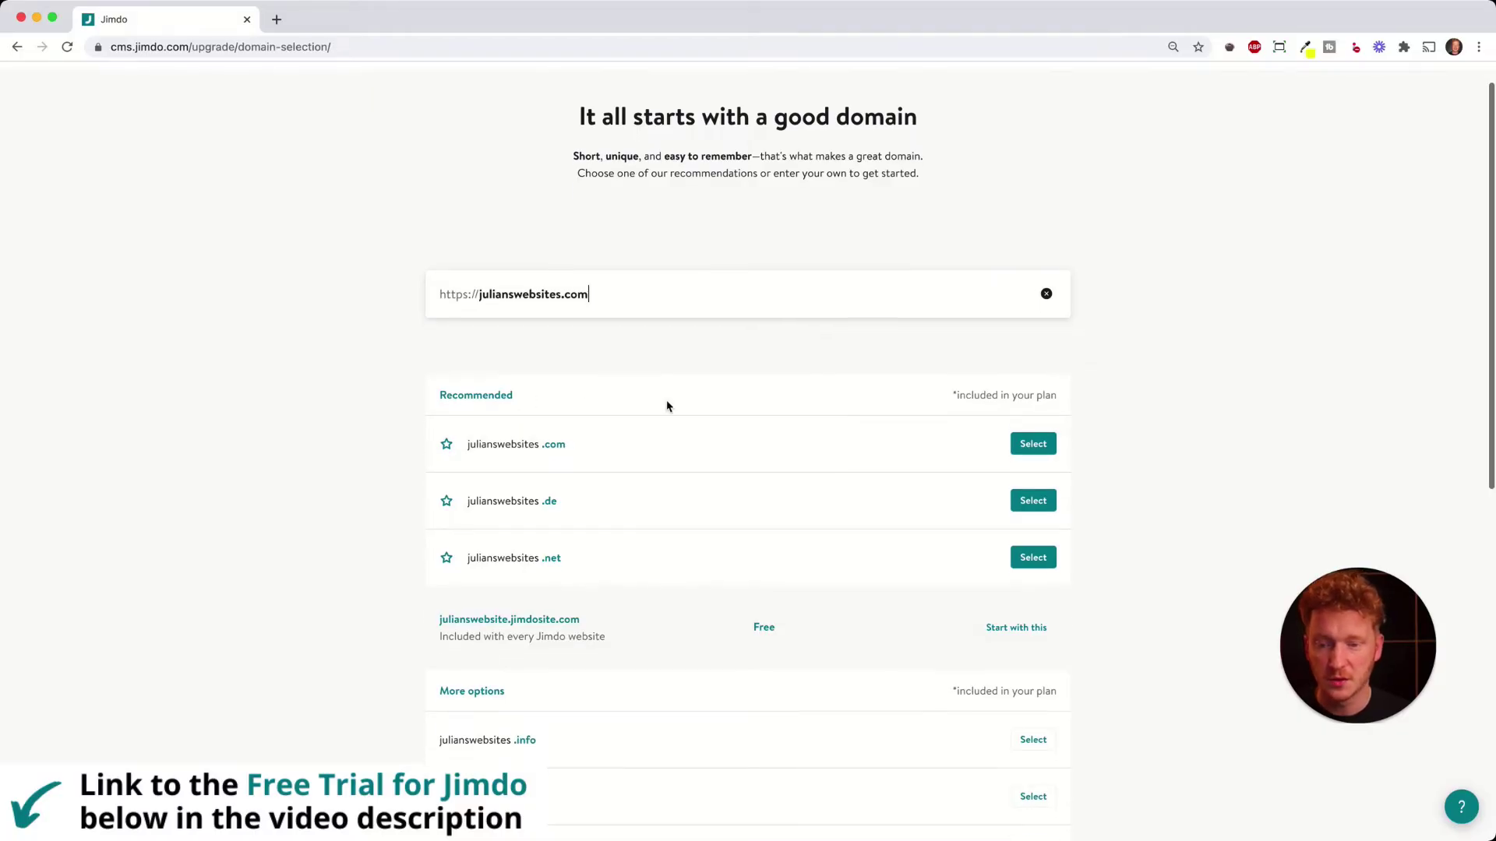
{"action": "left_click_drag", "start_coordinate": [607, 294], "coordinate": [501, 294]}
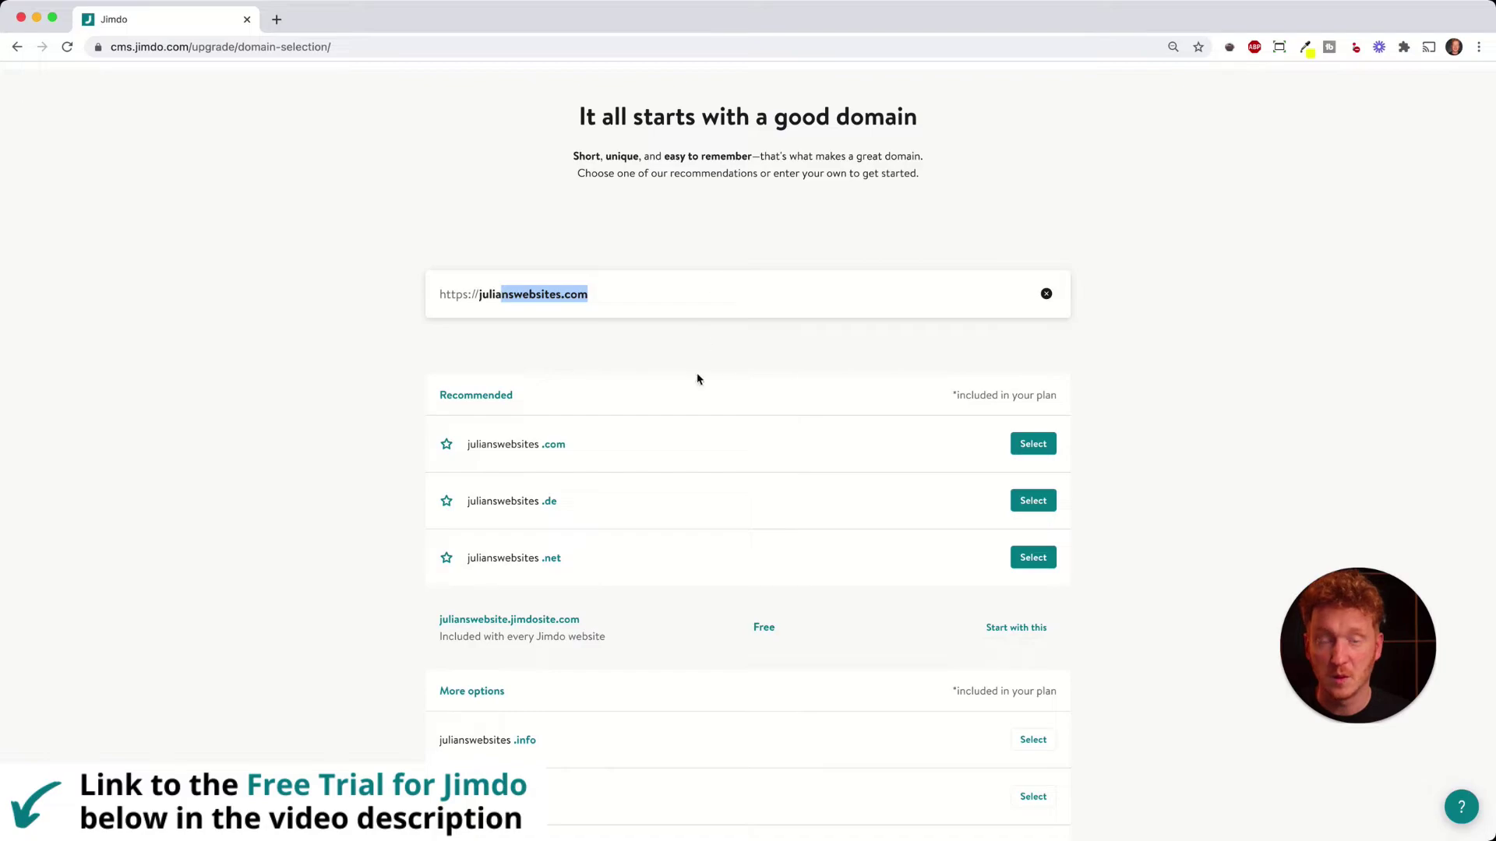
{"action": "scroll", "coordinate": [792, 351], "scroll_direction": "down", "scroll_amount": 1}
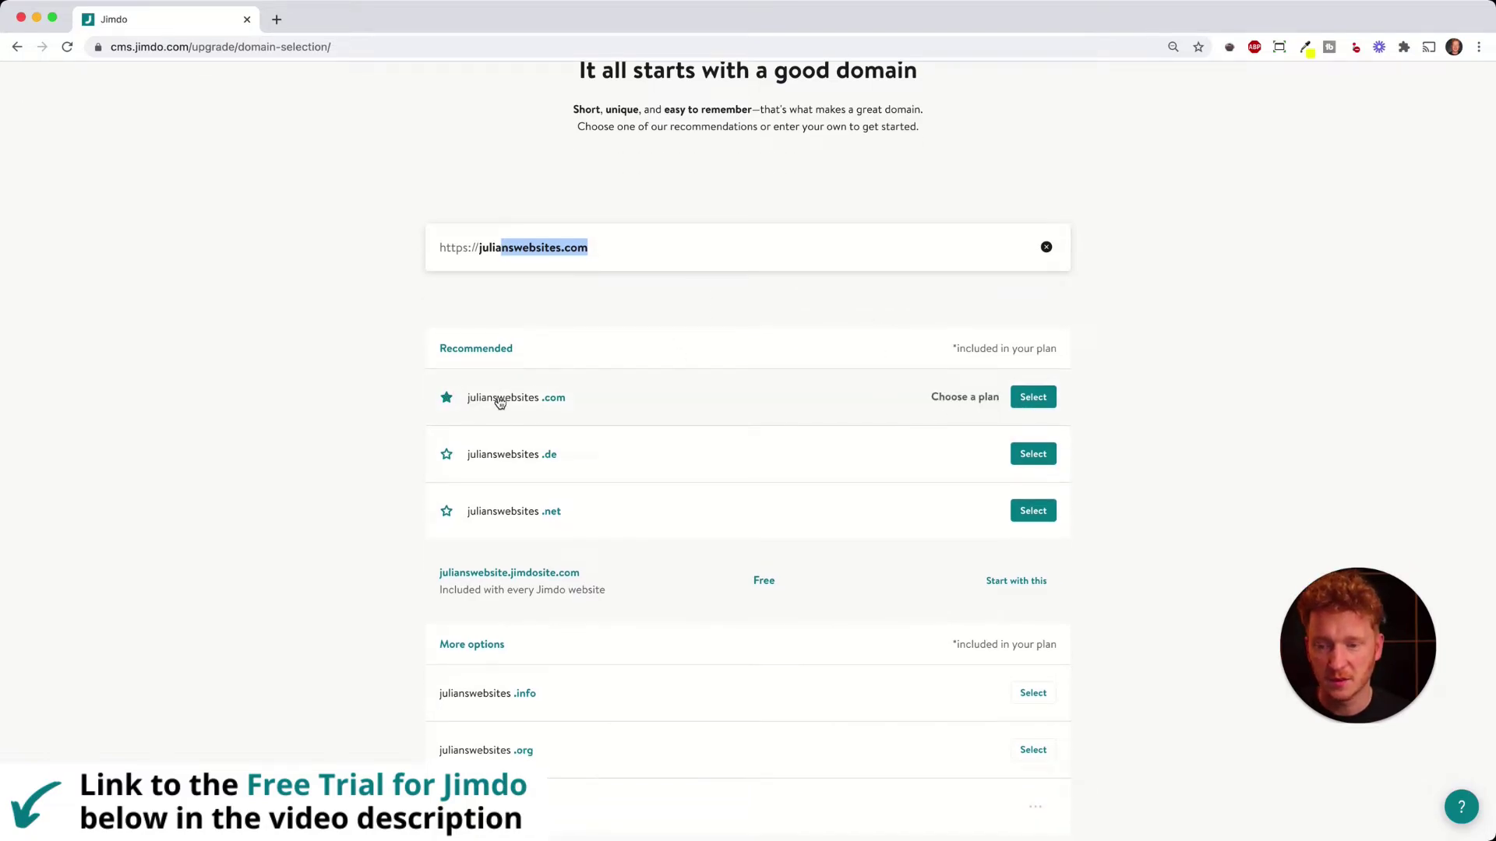
- Choose the .com domain and compare the online shop plans with the website plans
{"action": "left_click", "coordinate": [1033, 398]}
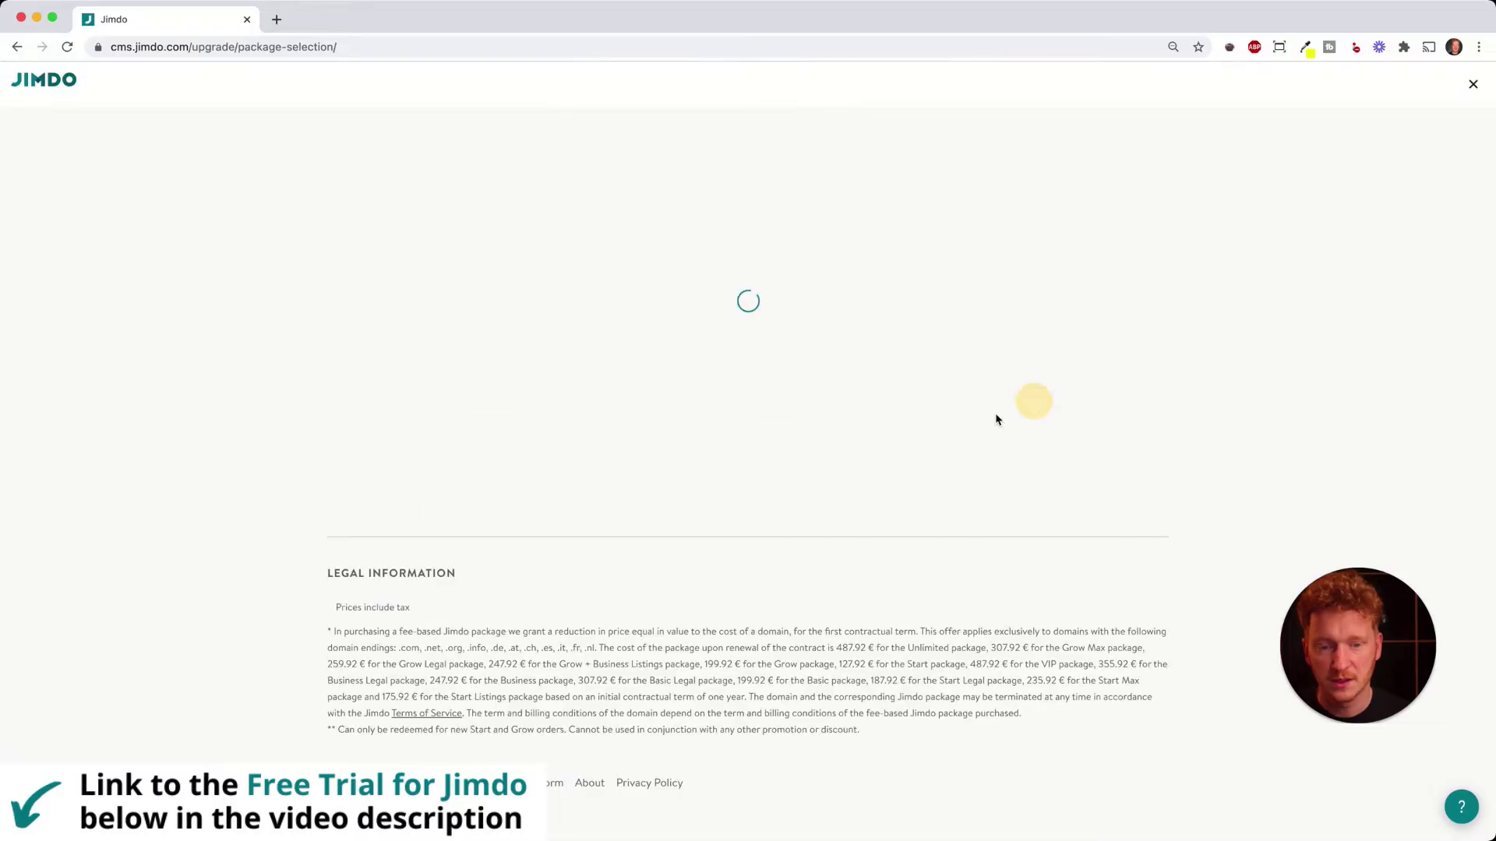
{"action": "scroll", "coordinate": [1041, 254], "scroll_direction": "down", "scroll_amount": 1}
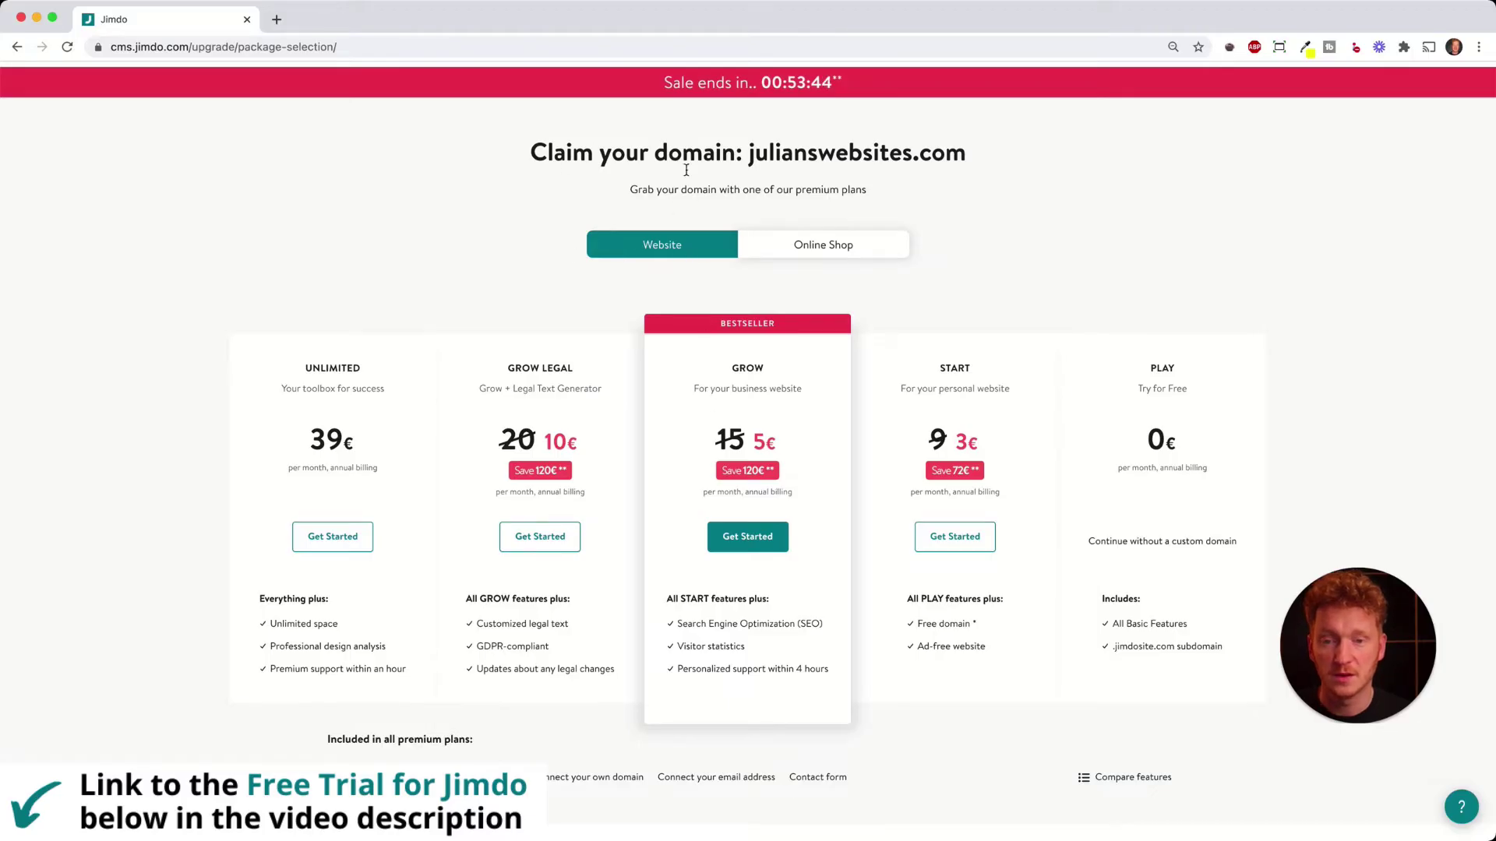
{"action": "left_click", "coordinate": [823, 245]}
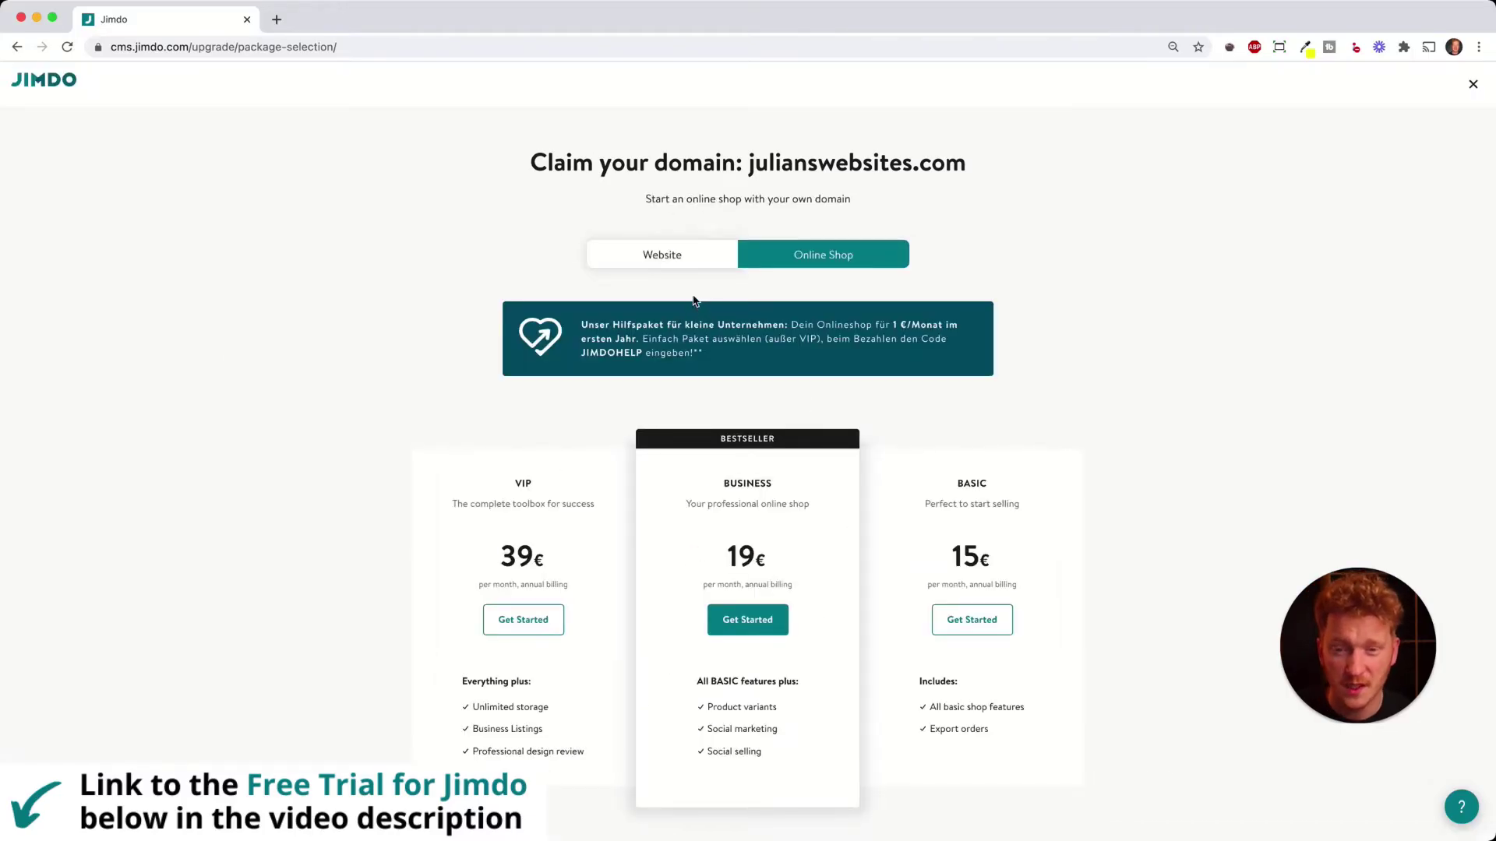
{"action": "left_click", "coordinate": [677, 265]}
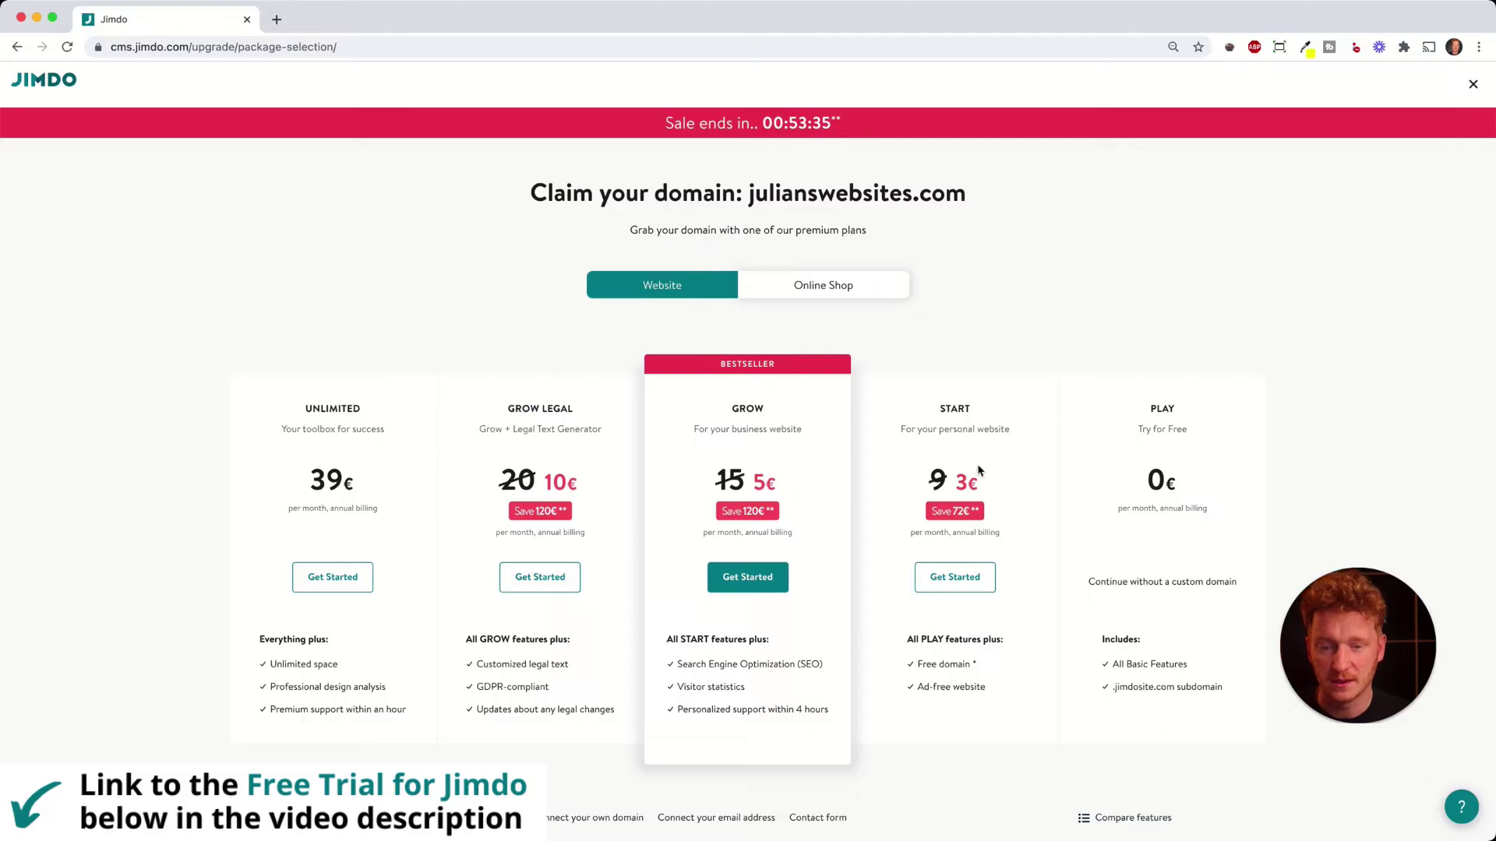
{"action": "scroll", "coordinate": [257, 460], "scroll_direction": "down", "scroll_amount": 2}
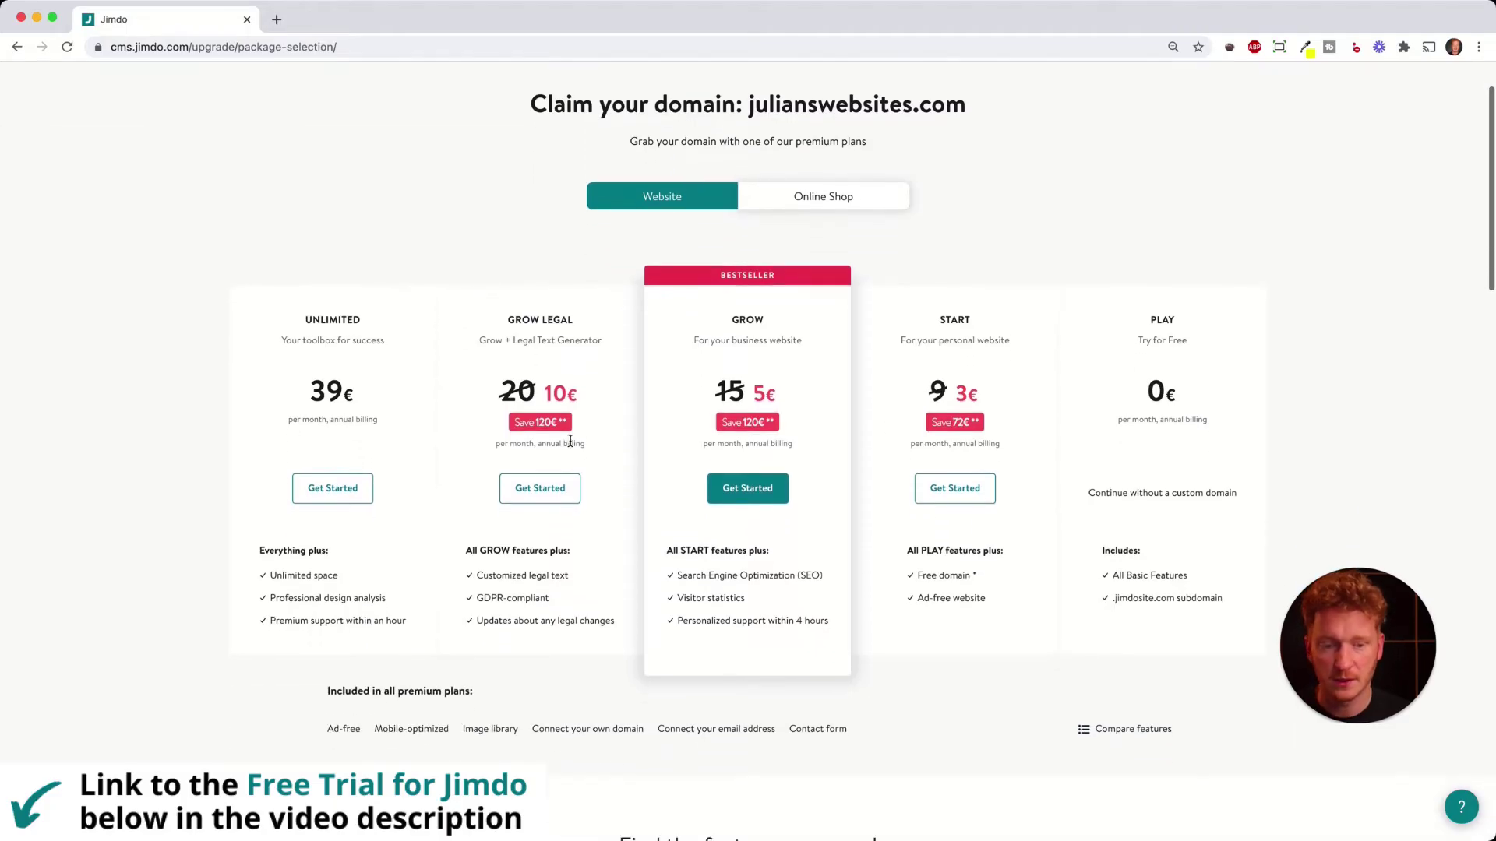
- Start GROW plan checkout, then back out and continue without a custom domain
{"action": "left_click", "coordinate": [748, 501]}
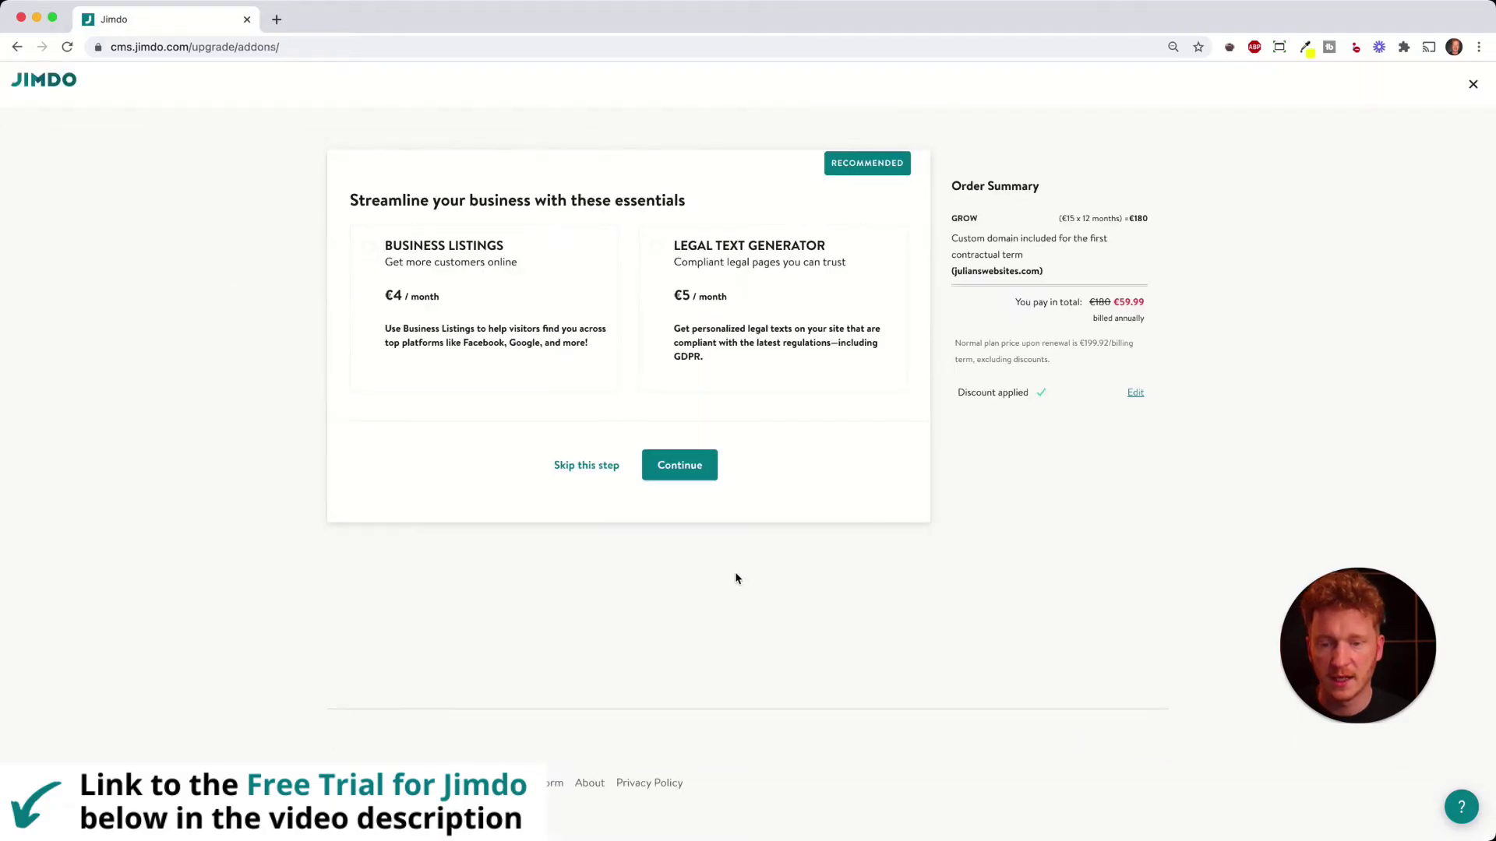
{"action": "left_click", "coordinate": [711, 471]}
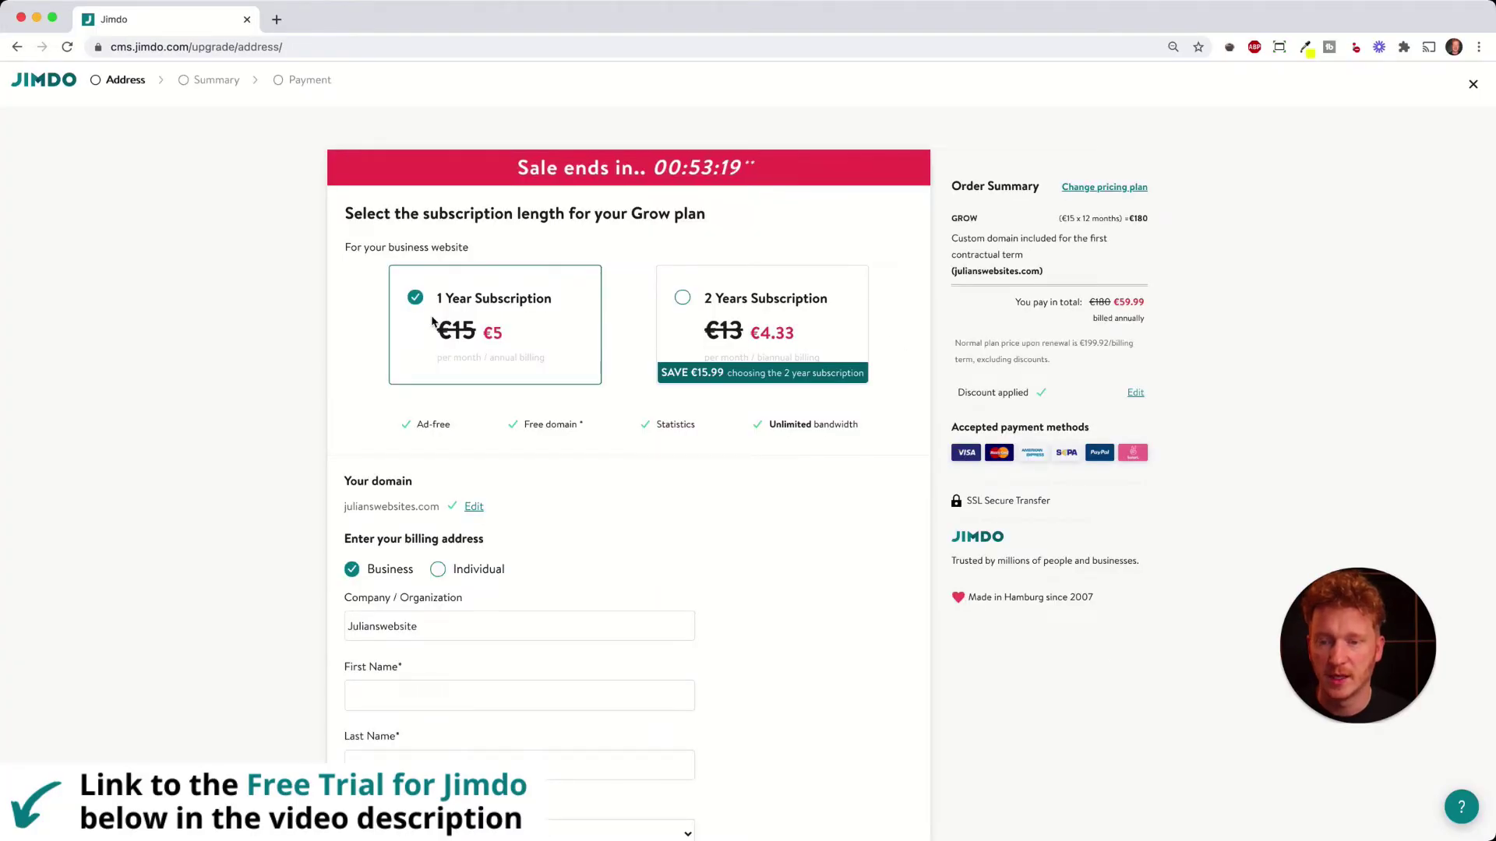
{"action": "scroll", "coordinate": [460, 588], "scroll_direction": "down", "scroll_amount": 2}
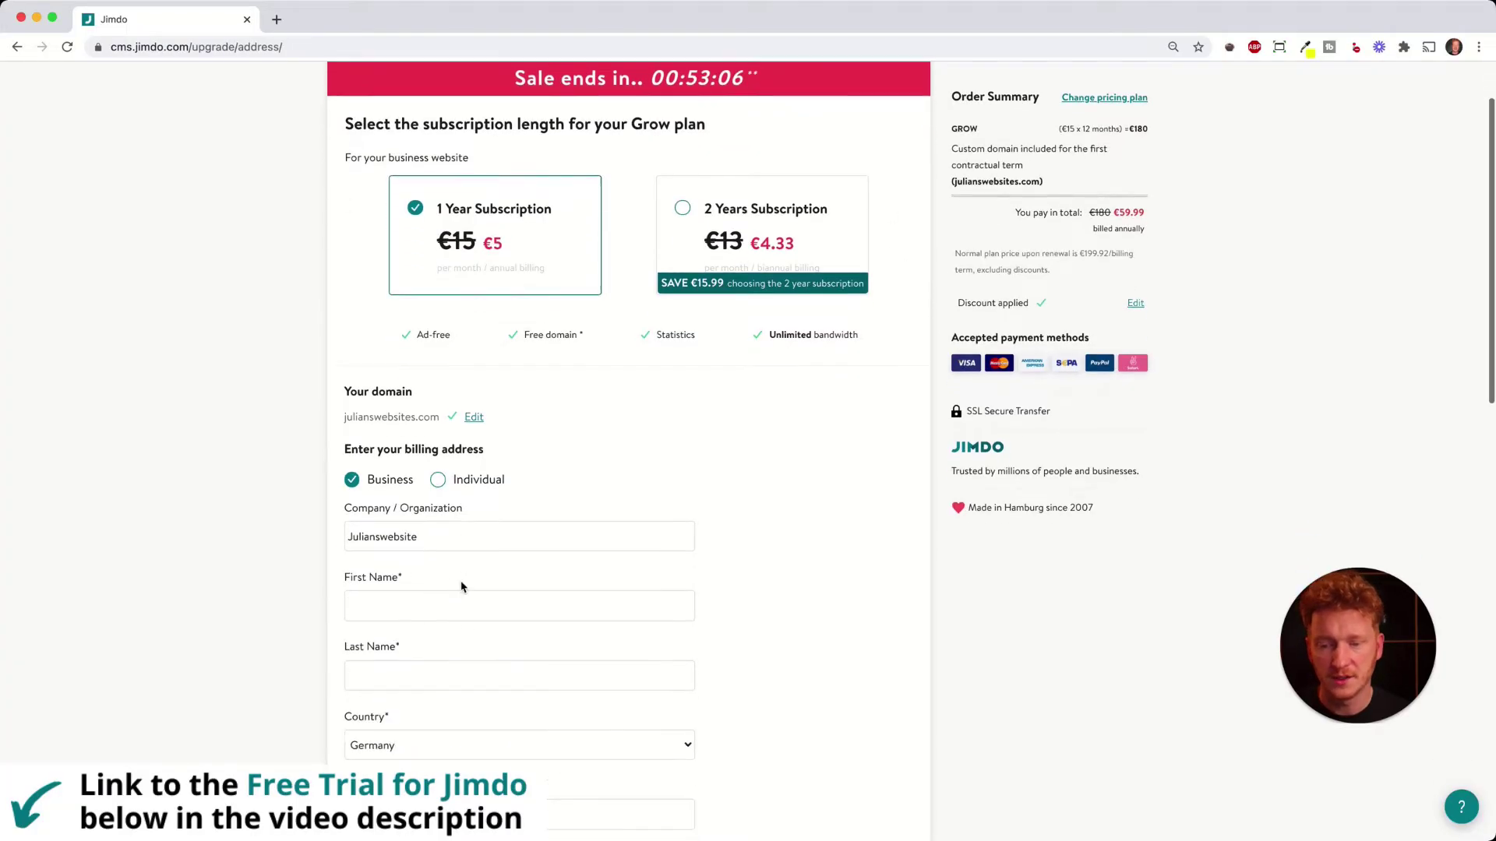
{"action": "left_click", "coordinate": [16, 46]}
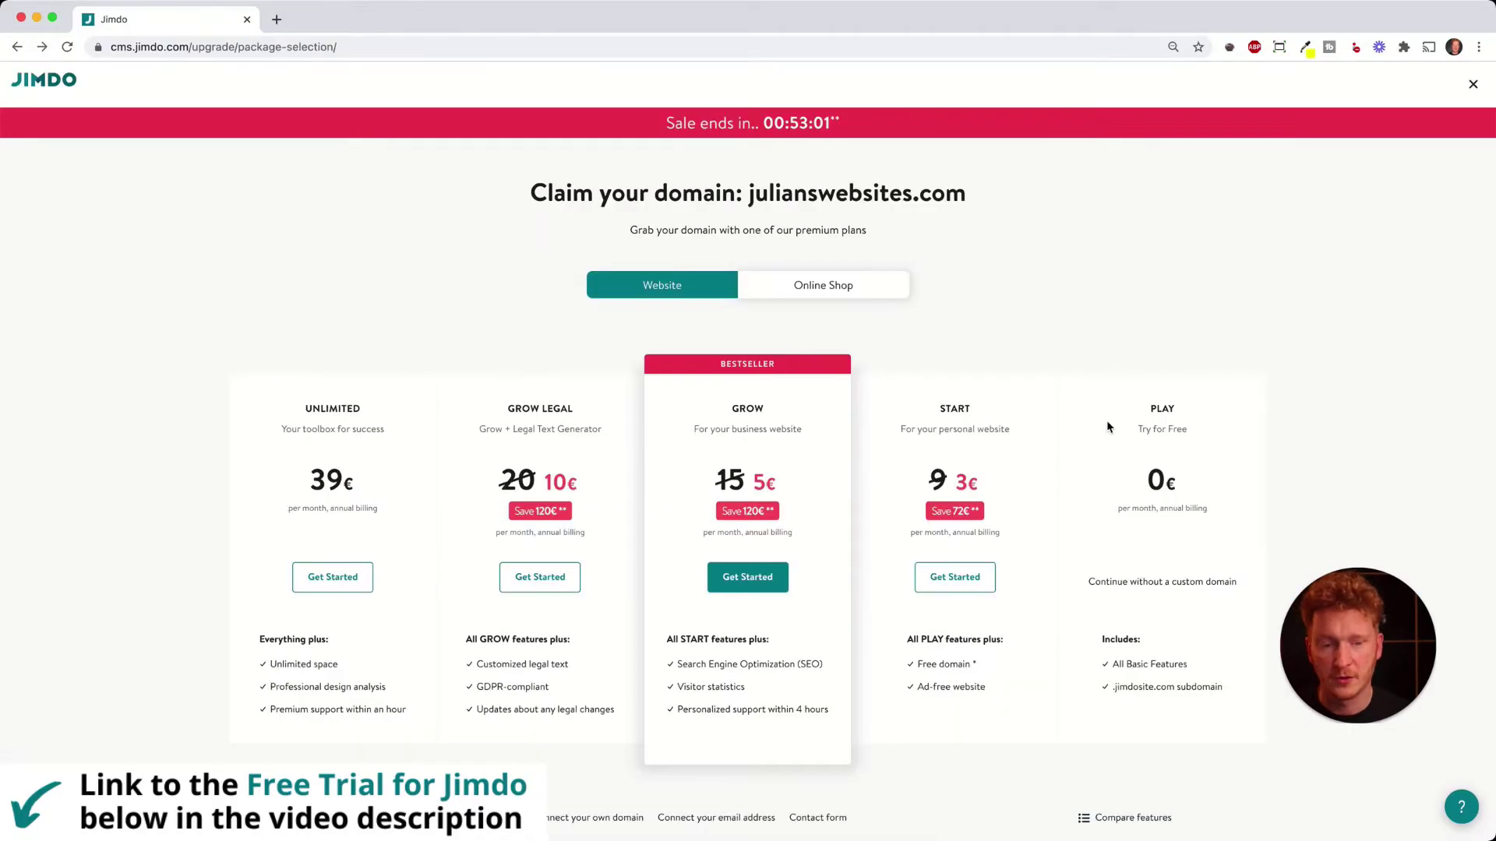
{"action": "left_click", "coordinate": [1125, 584]}
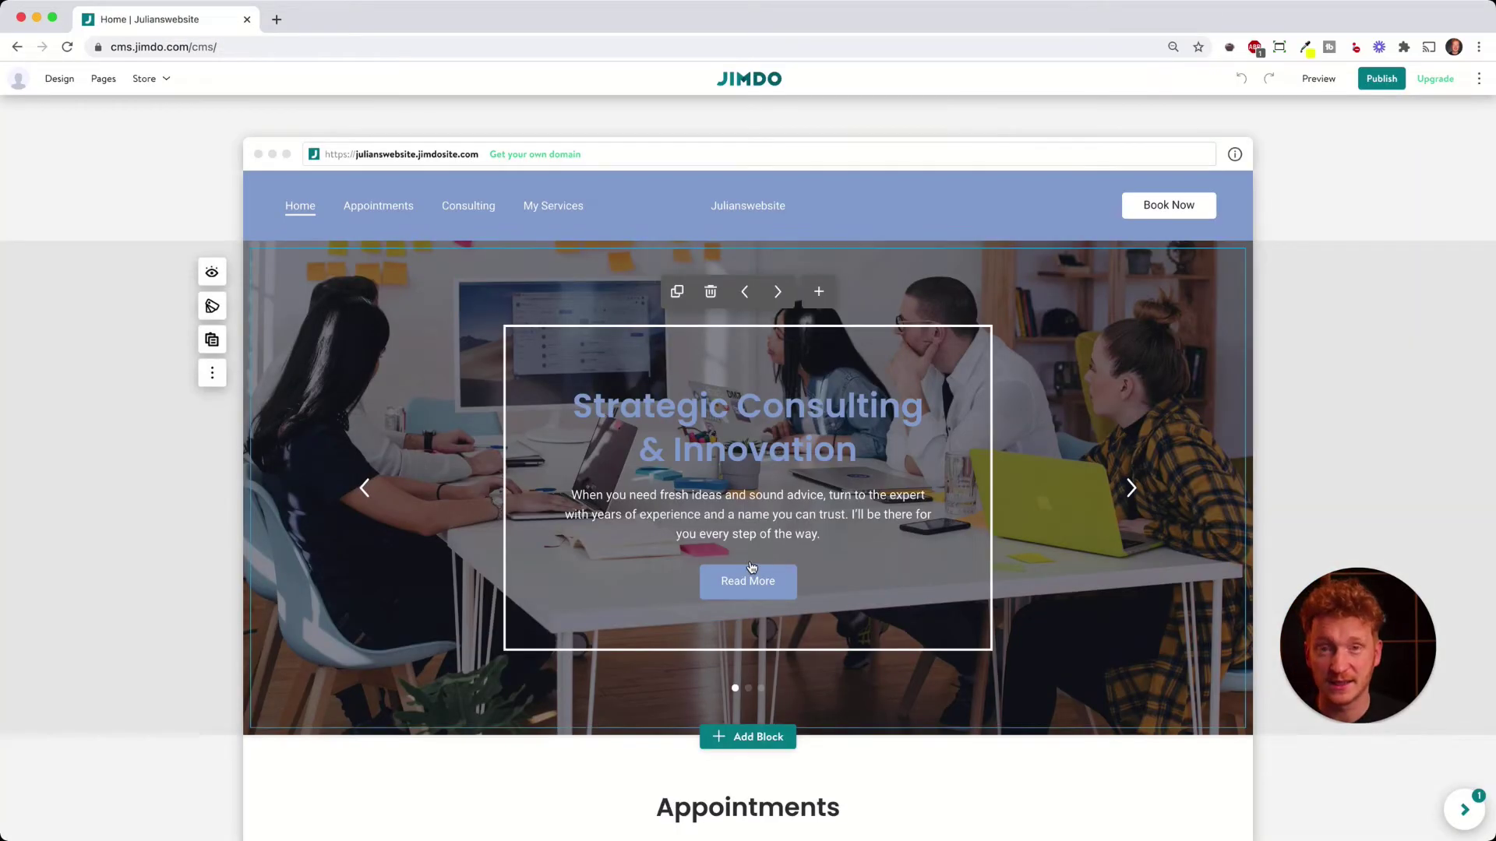
{"action": "scroll", "coordinate": [751, 567], "scroll_direction": "down", "scroll_amount": 1}
{"action": "scroll", "coordinate": [752, 567], "scroll_direction": "up", "scroll_amount": 1}
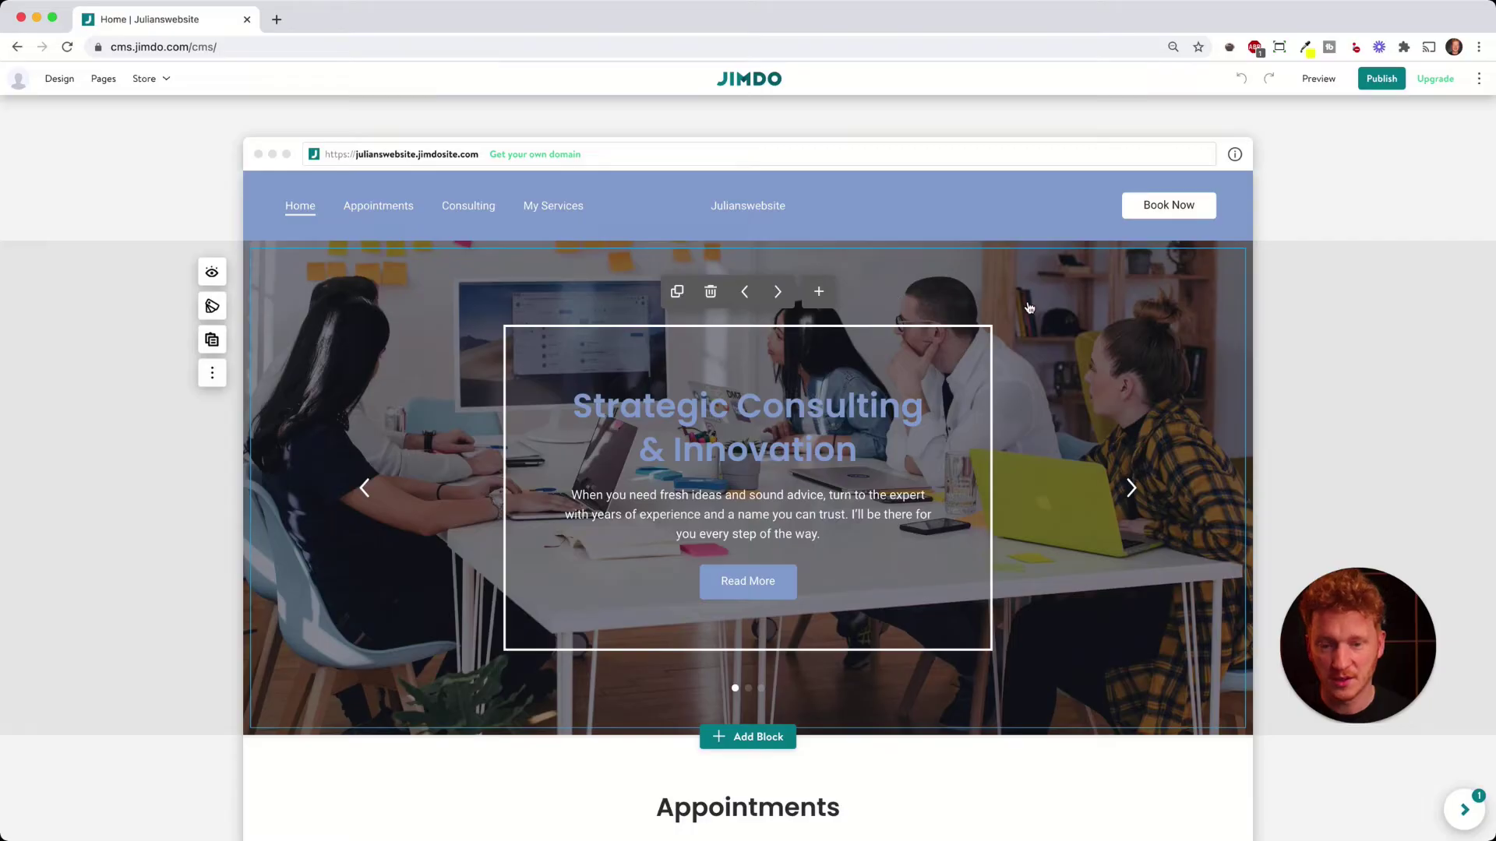
{"action": "scroll", "coordinate": [1060, 416], "scroll_direction": "down", "scroll_amount": 12}
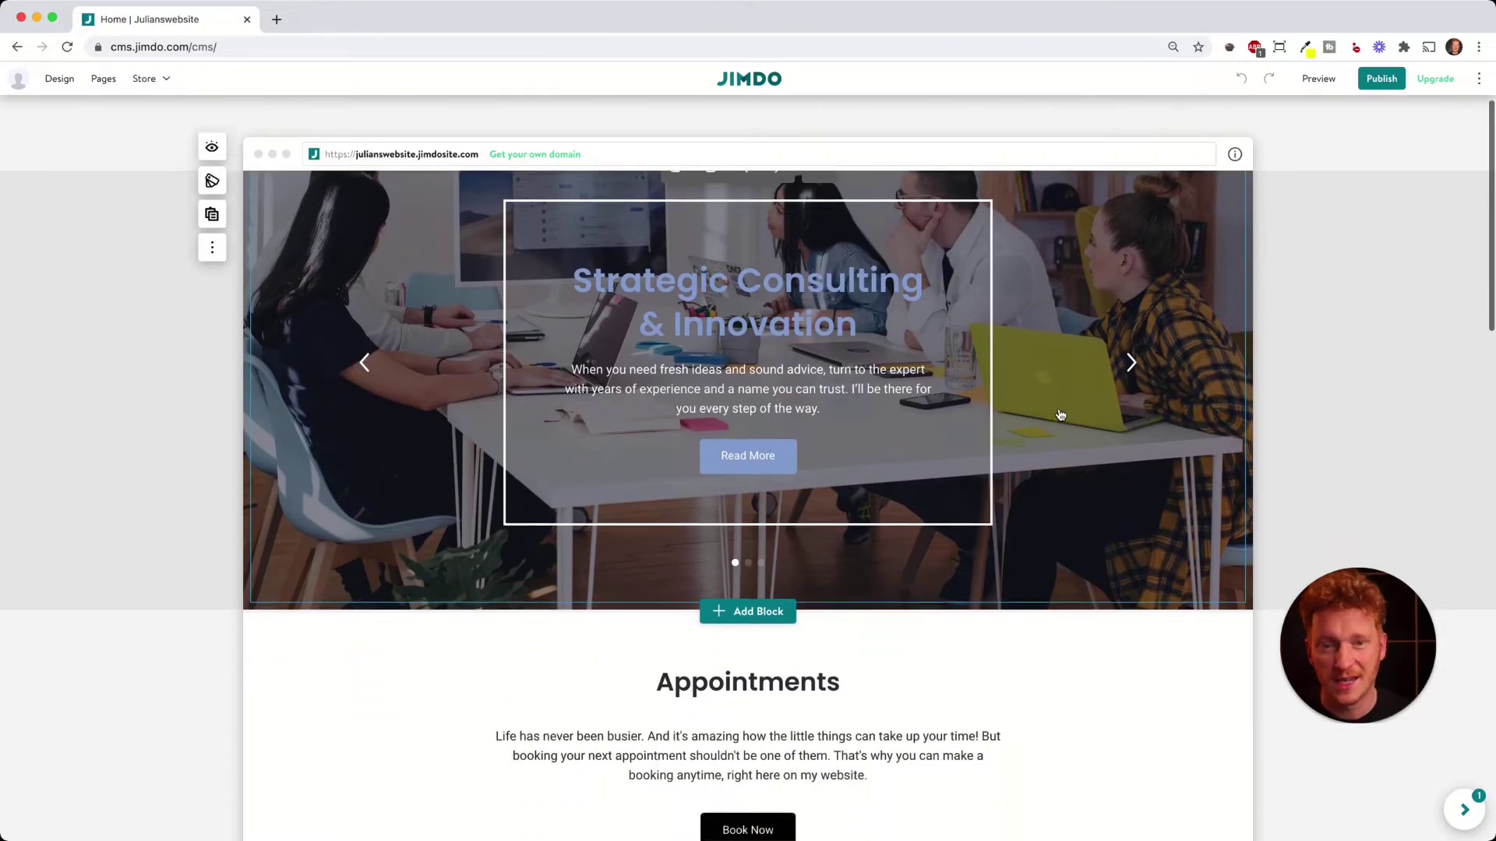
{"action": "scroll", "coordinate": [1067, 468], "scroll_direction": "down", "scroll_amount": 11}
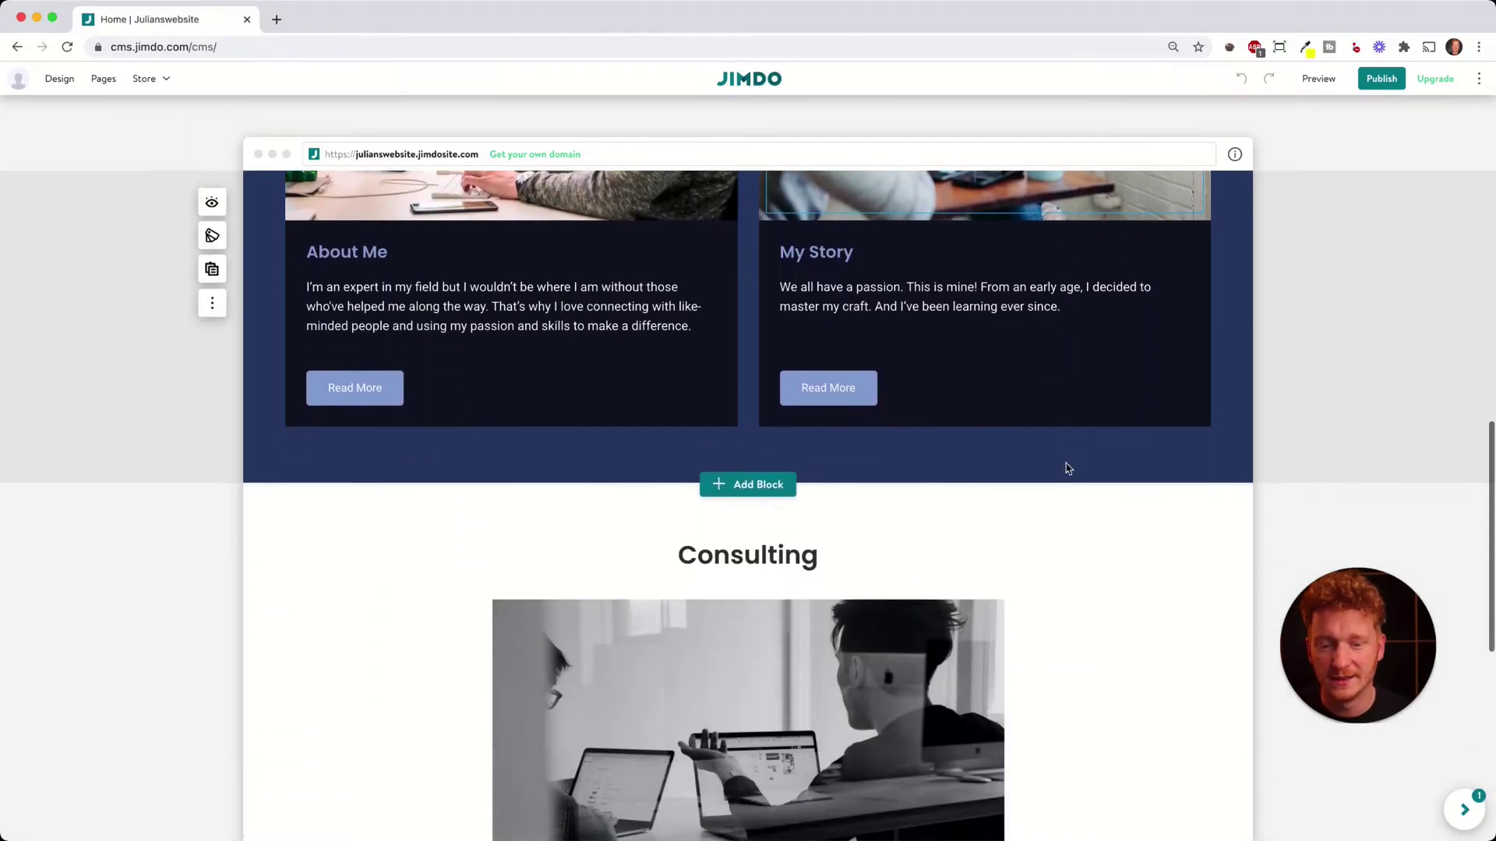
{"action": "scroll", "coordinate": [1068, 468], "scroll_direction": "up", "scroll_amount": 20}
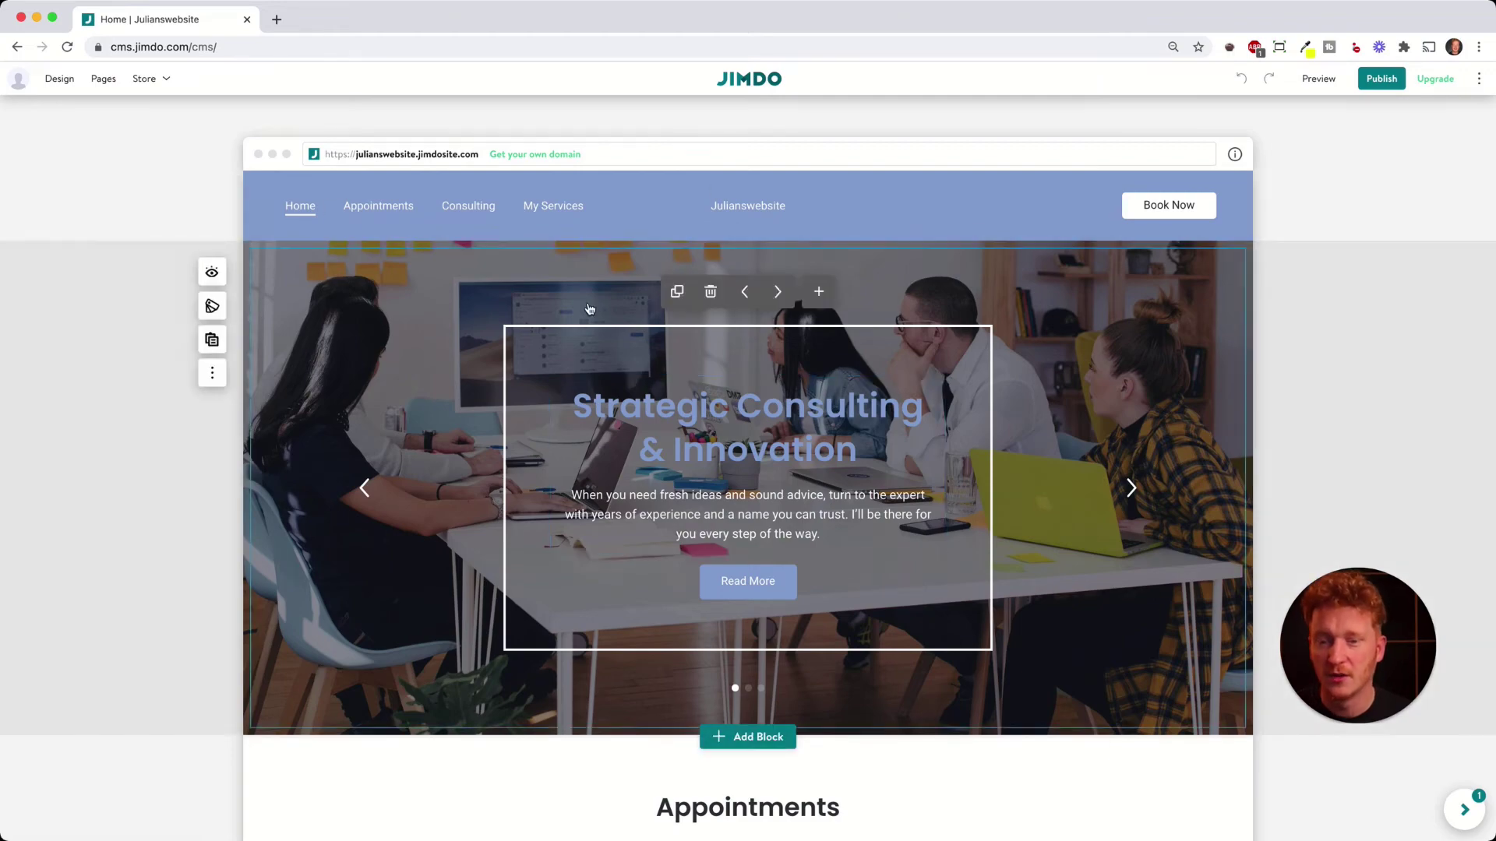
- In the site's Color Theme settings, raise the Color level to colorful
{"action": "left_click", "coordinate": [62, 81]}
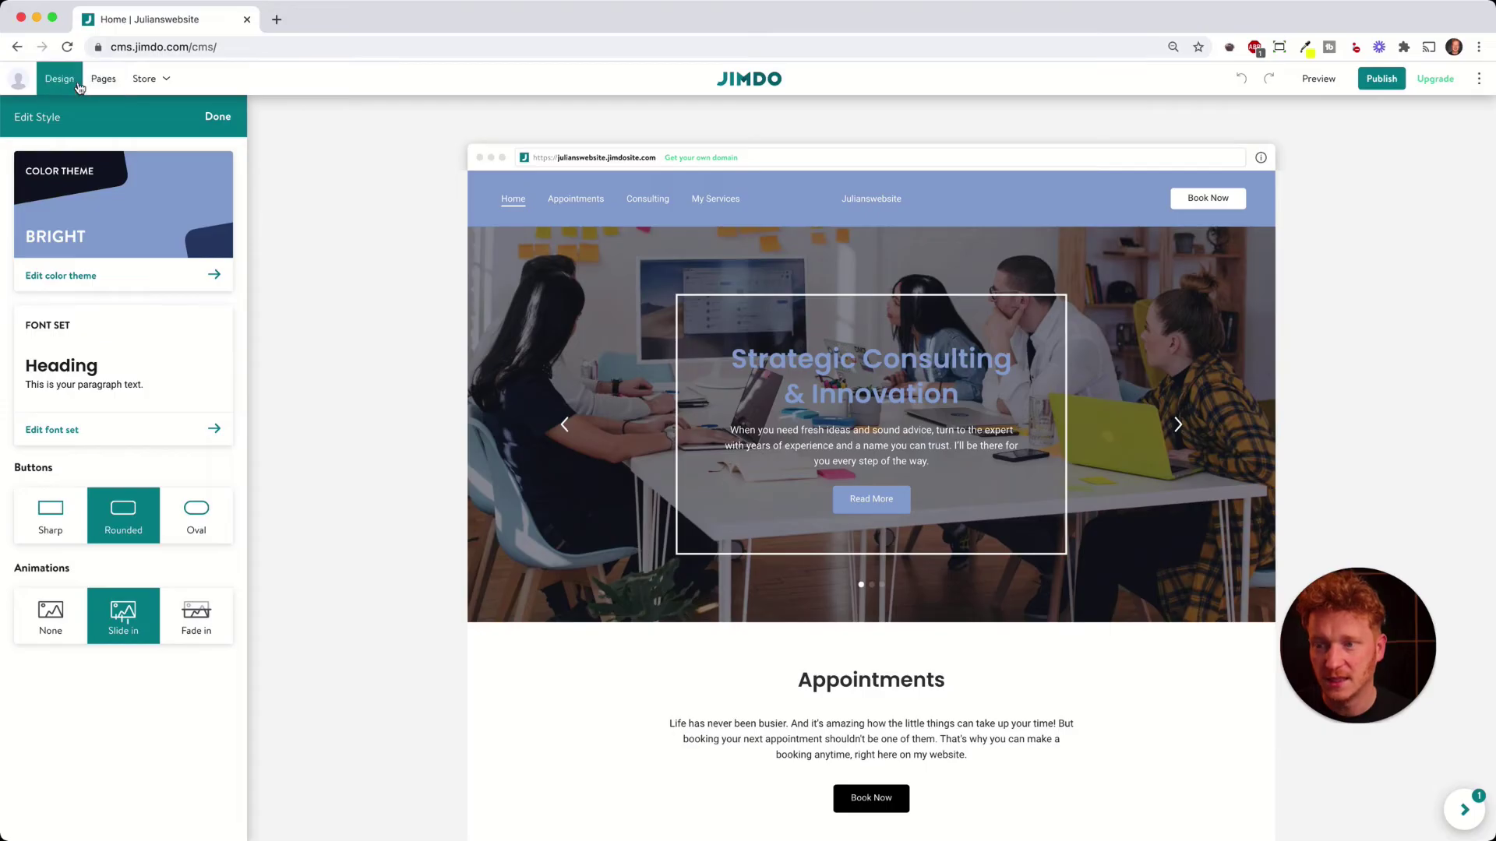
{"action": "left_click", "coordinate": [148, 211]}
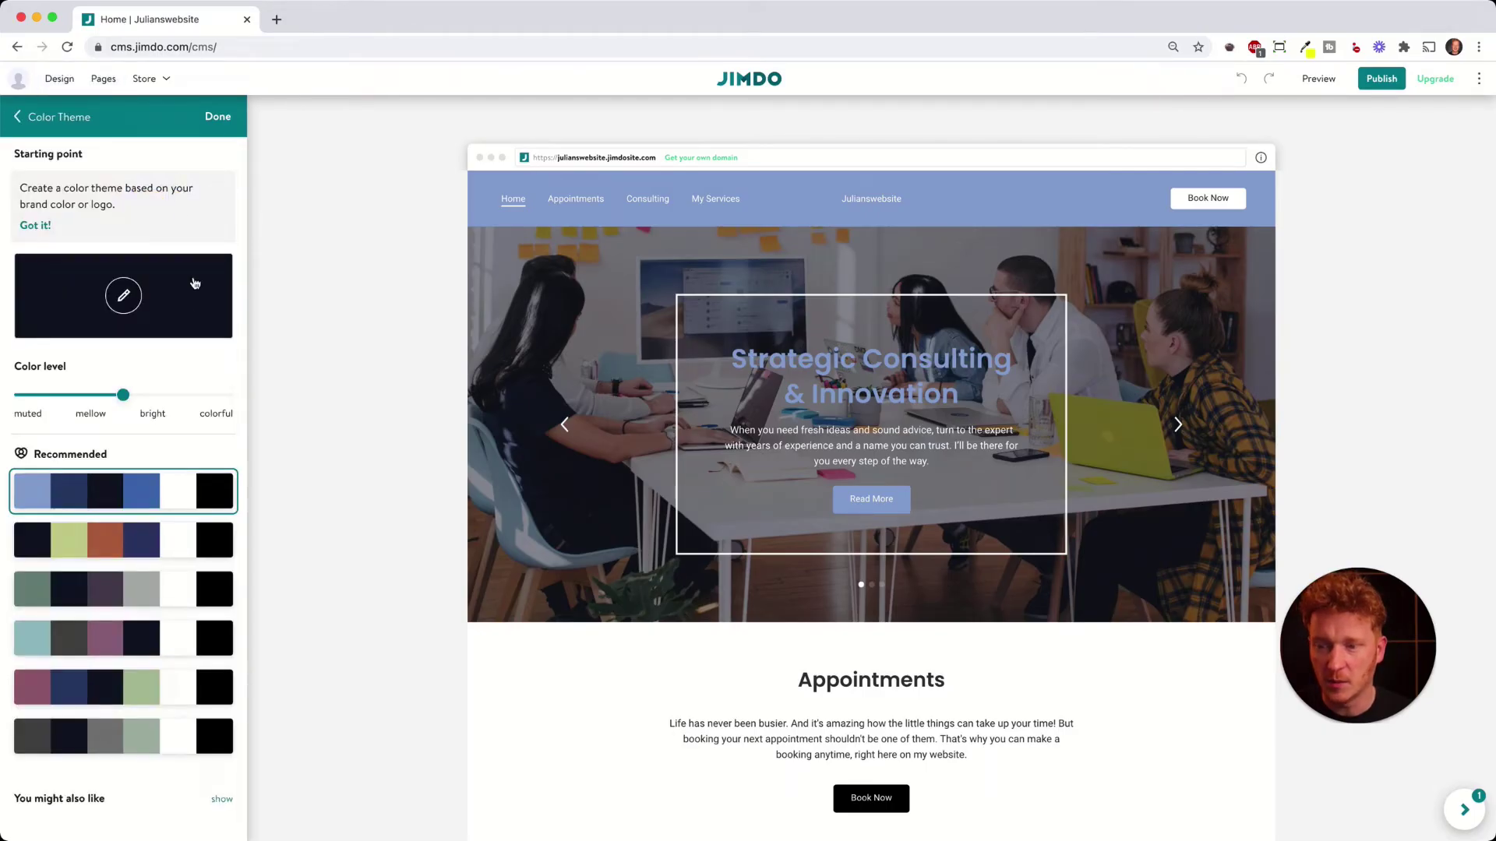
{"action": "left_click", "coordinate": [123, 302]}
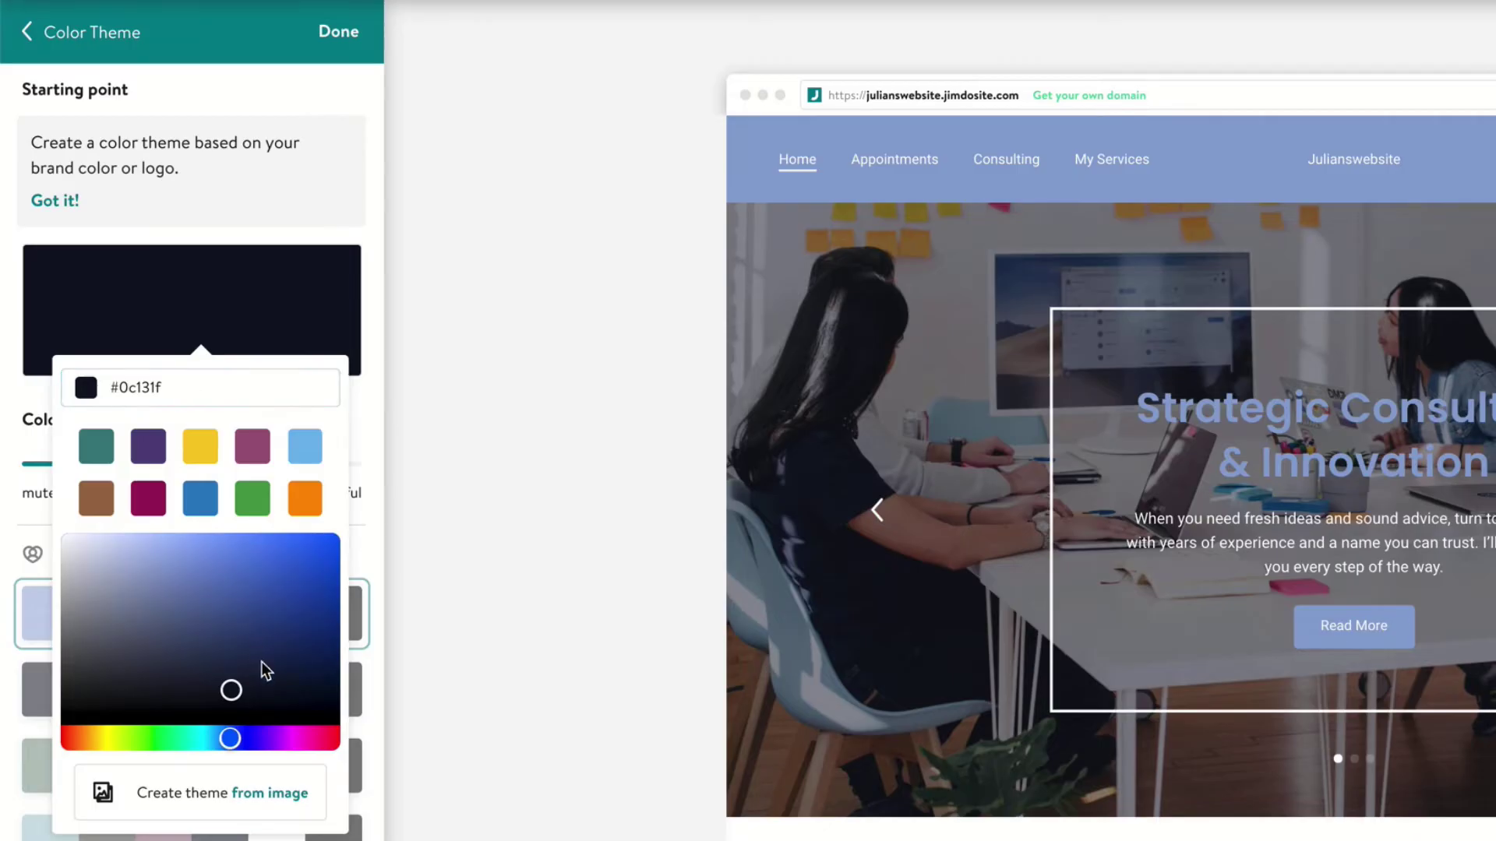
{"action": "left_click", "coordinate": [247, 307]}
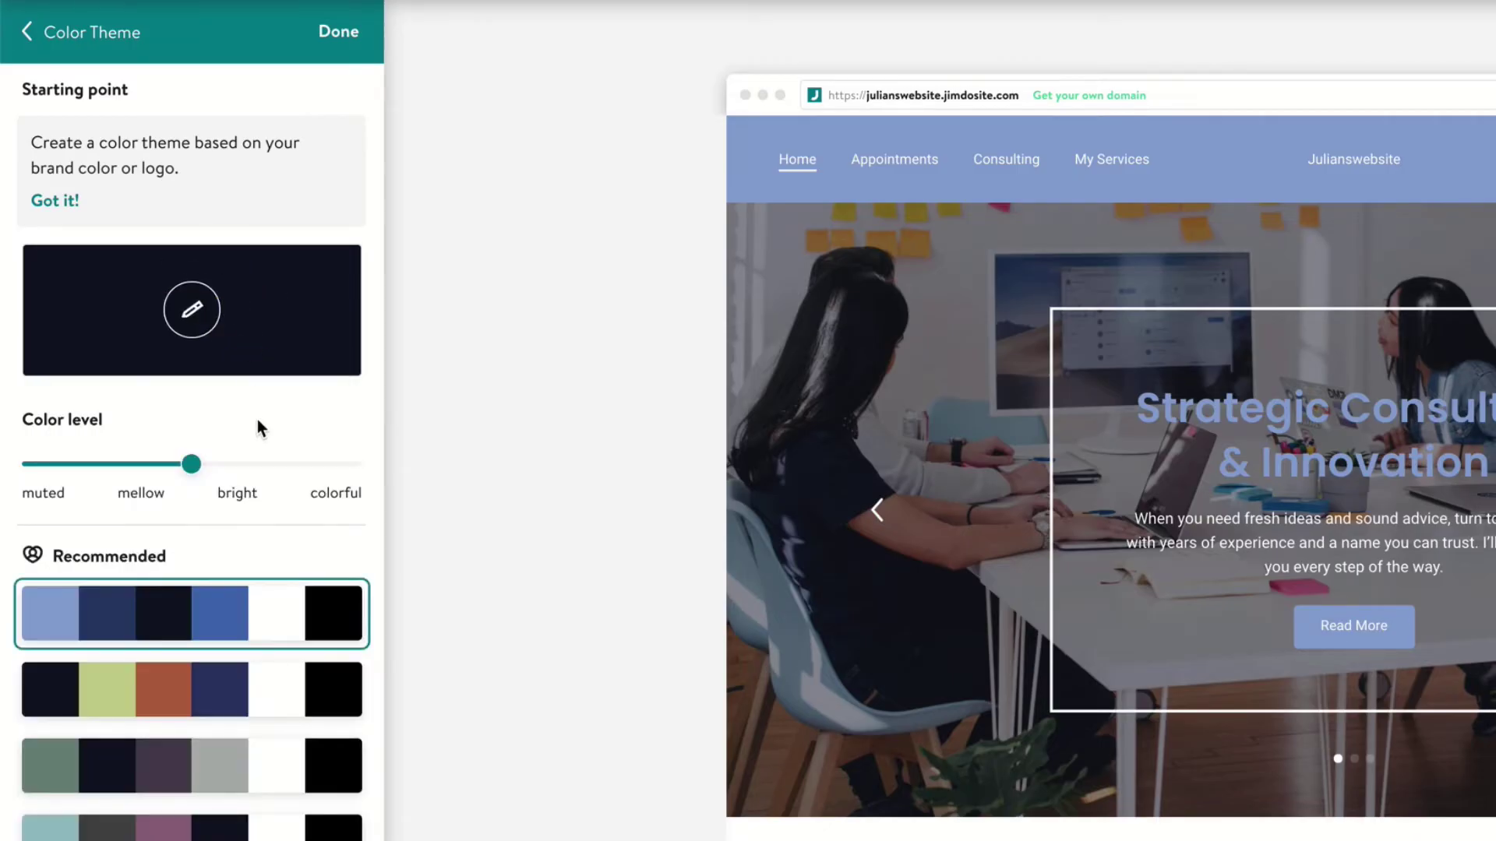
{"action": "left_click_drag", "start_coordinate": [193, 465], "coordinate": [353, 465]}
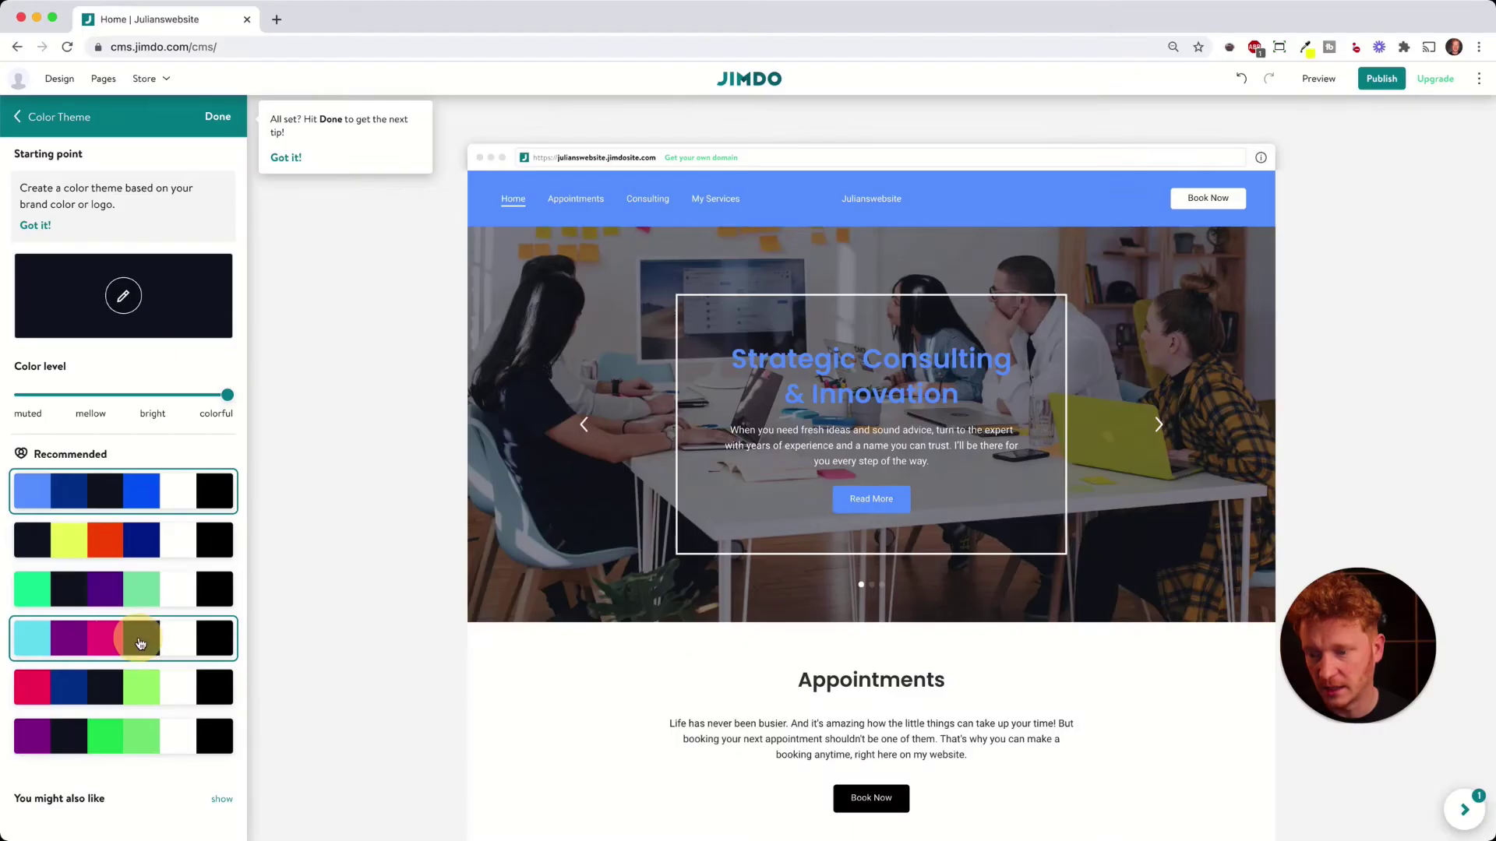
- Try several palettes, apply the first blue recommended palette, and fine-tune the colour level
{"action": "left_click", "coordinate": [218, 830]}
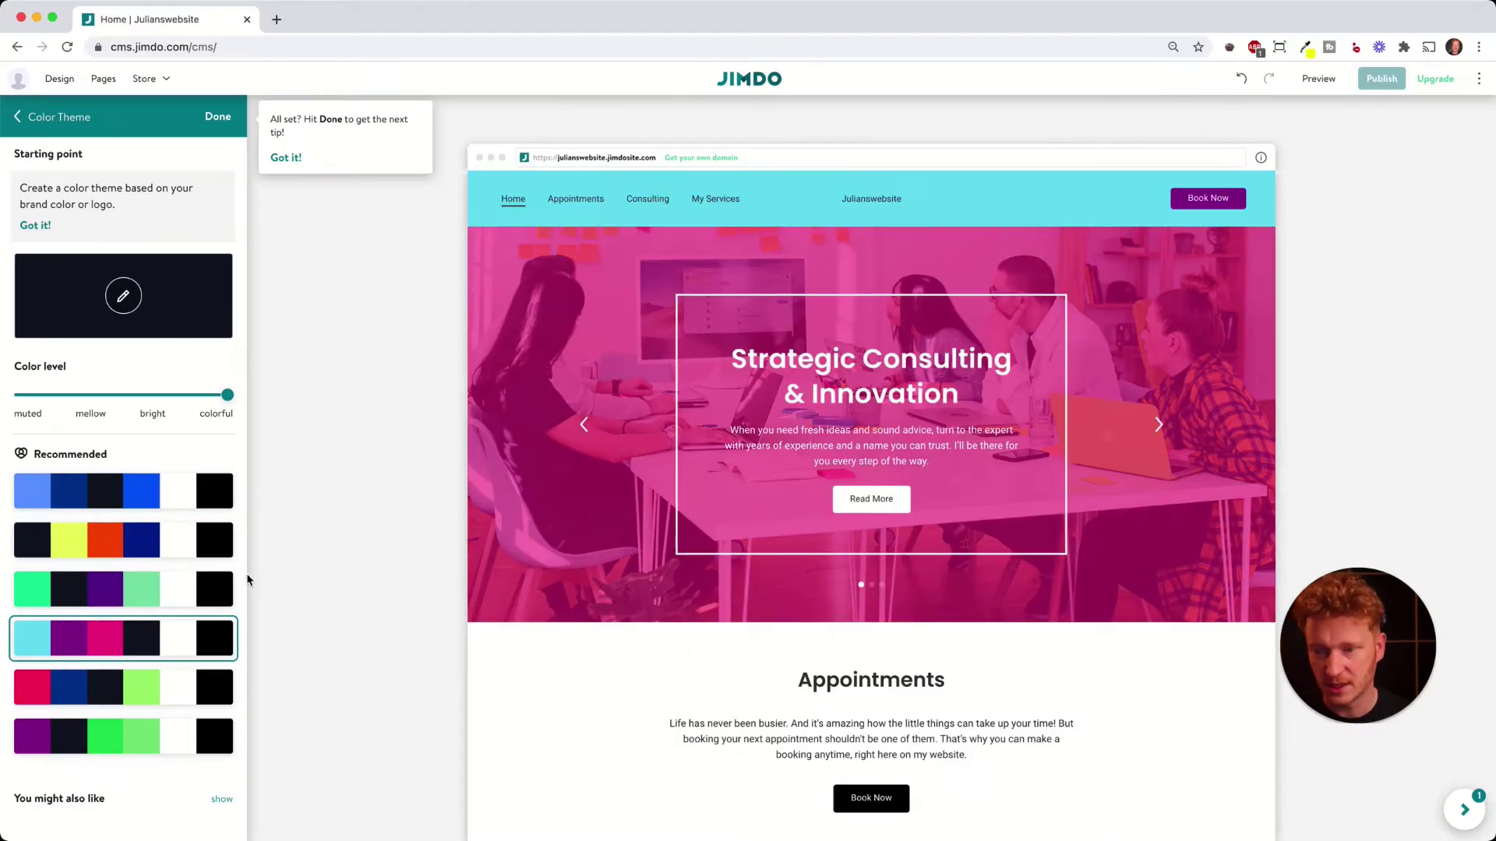
{"action": "left_click", "coordinate": [134, 541]}
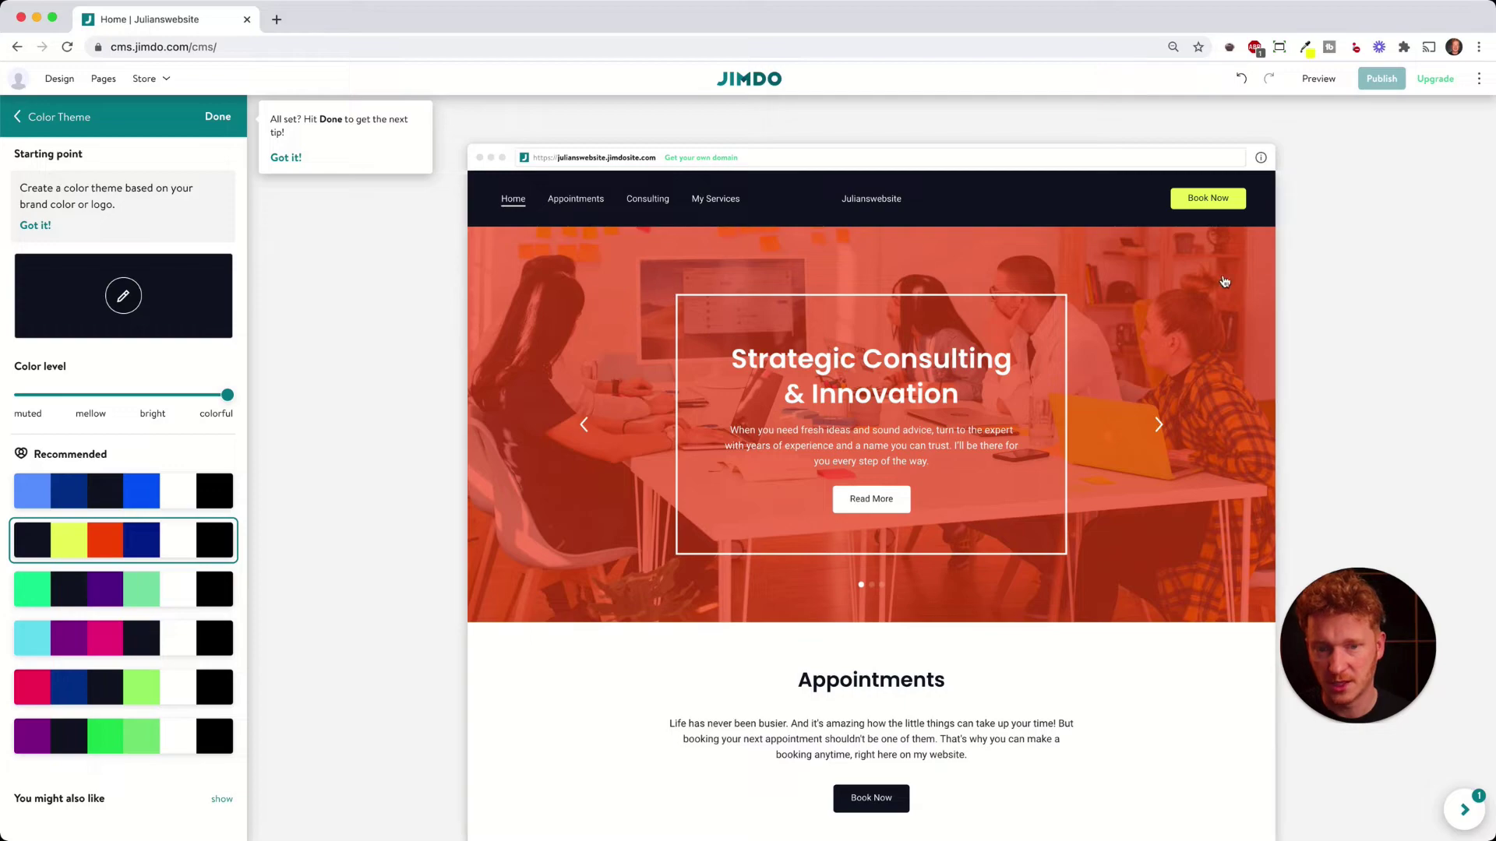
{"action": "left_click", "coordinate": [158, 501]}
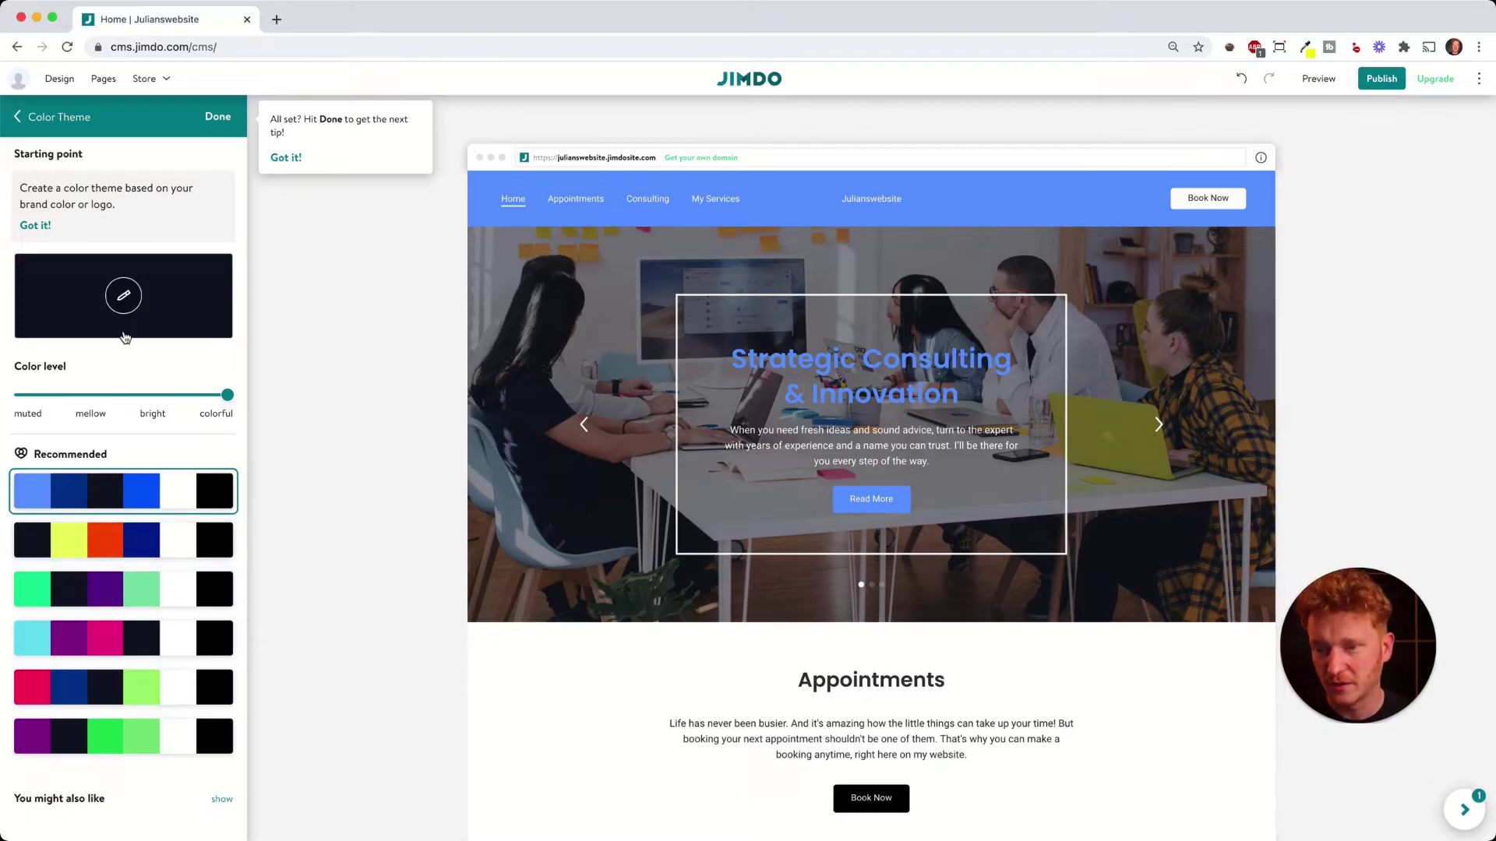
{"action": "left_click", "coordinate": [124, 297]}
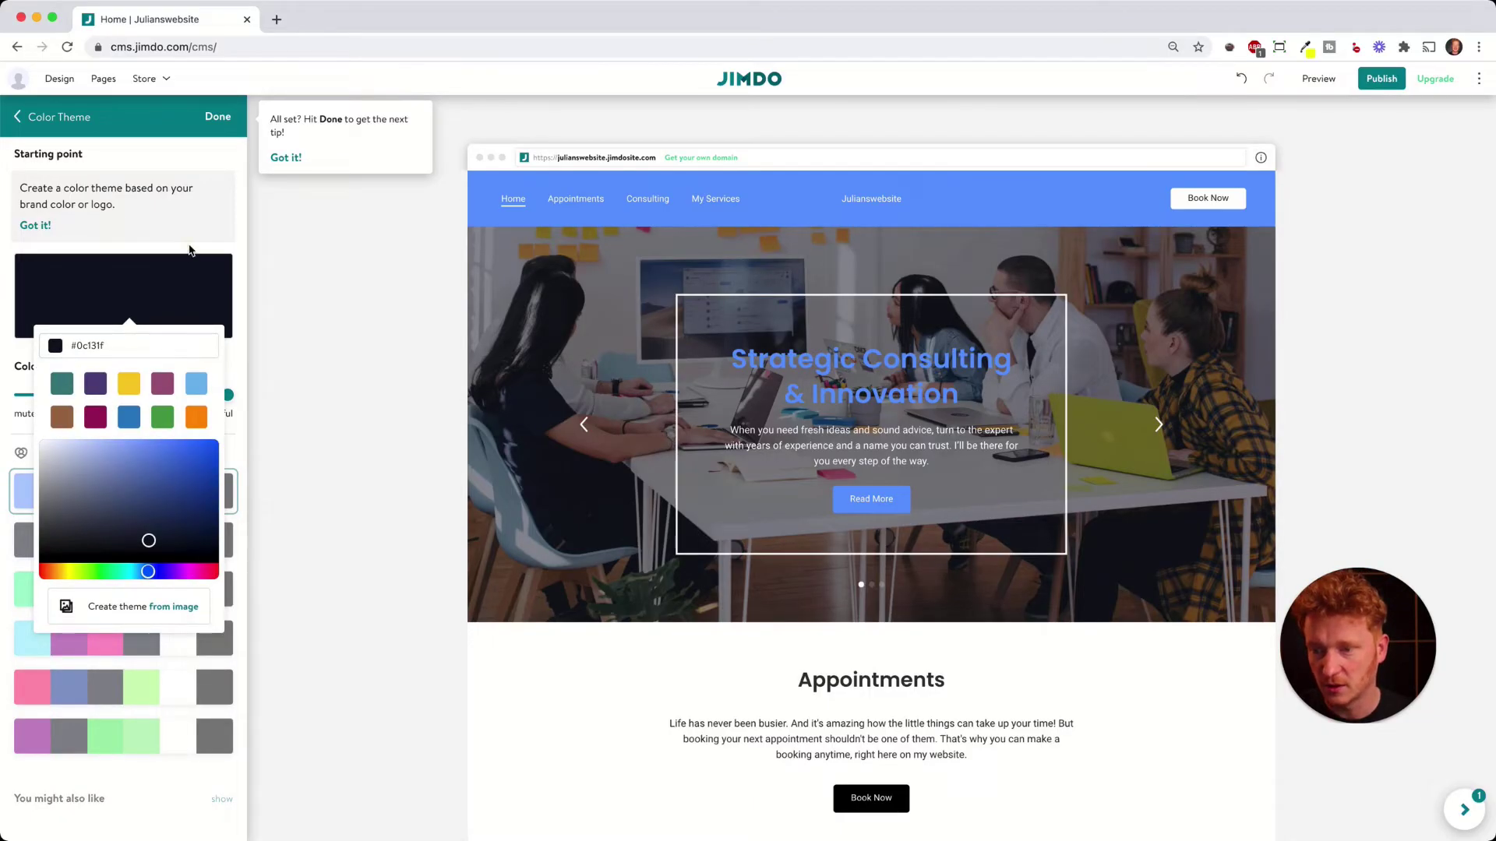
{"action": "left_click", "coordinate": [192, 270]}
{"action": "mouse_move", "coordinate": [222, 401]}
{"action": "left_mouse_down"}
{"action": "mouse_move", "coordinate": [93, 394]}
{"action": "mouse_move", "coordinate": [220, 395]}
{"action": "left_mouse_up"}
- Look through the Font Set options and scroll the preview, then close the Edit Style panel
{"action": "key", "text": "Escape"}
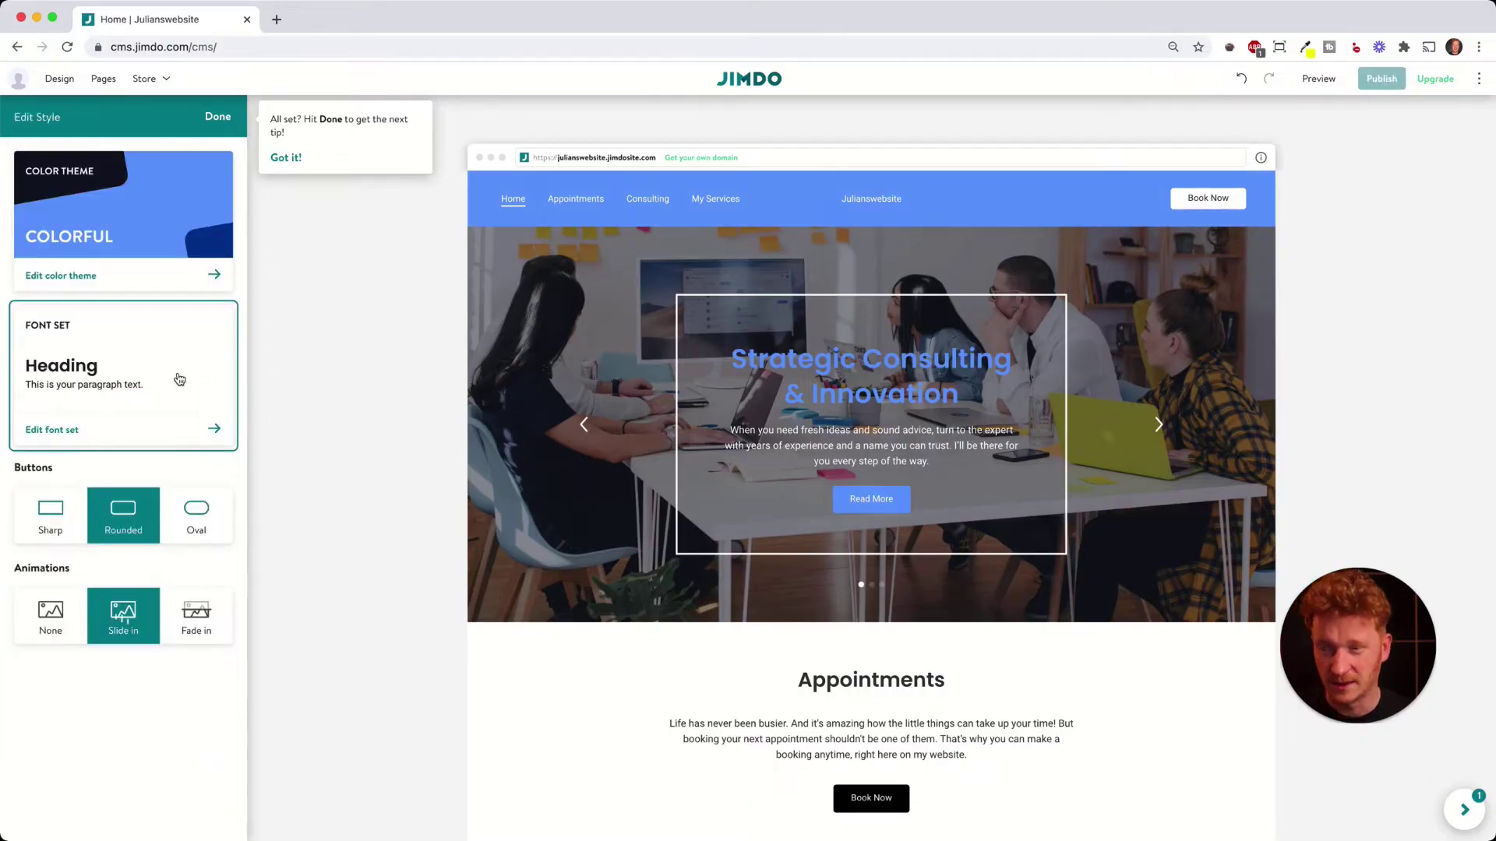
{"action": "left_click", "coordinate": [143, 378]}
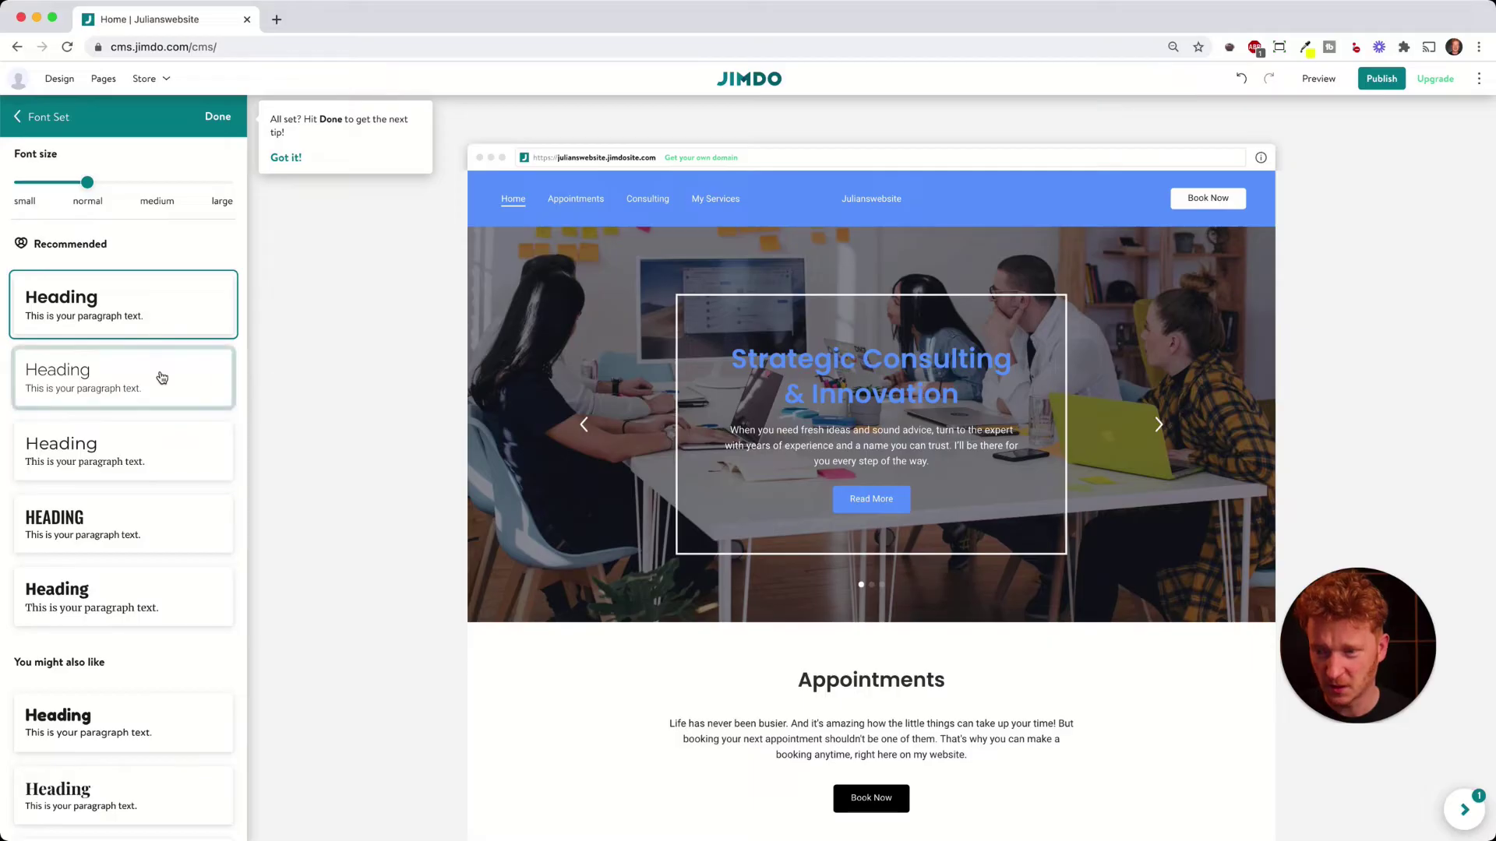
{"action": "left_click", "coordinate": [42, 129]}
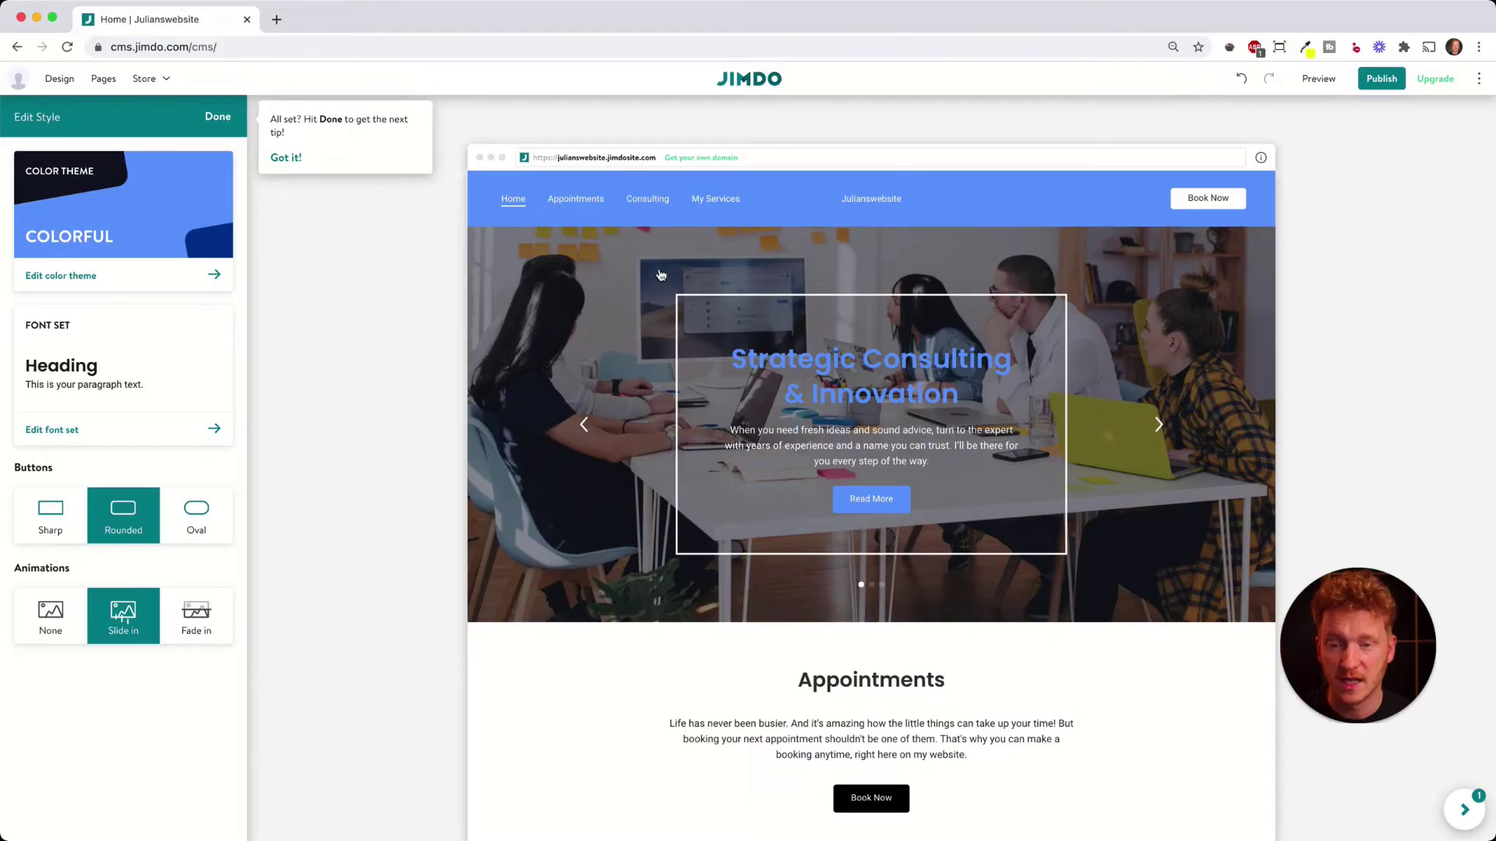
{"action": "scroll", "coordinate": [881, 506], "scroll_direction": "down", "scroll_amount": 10}
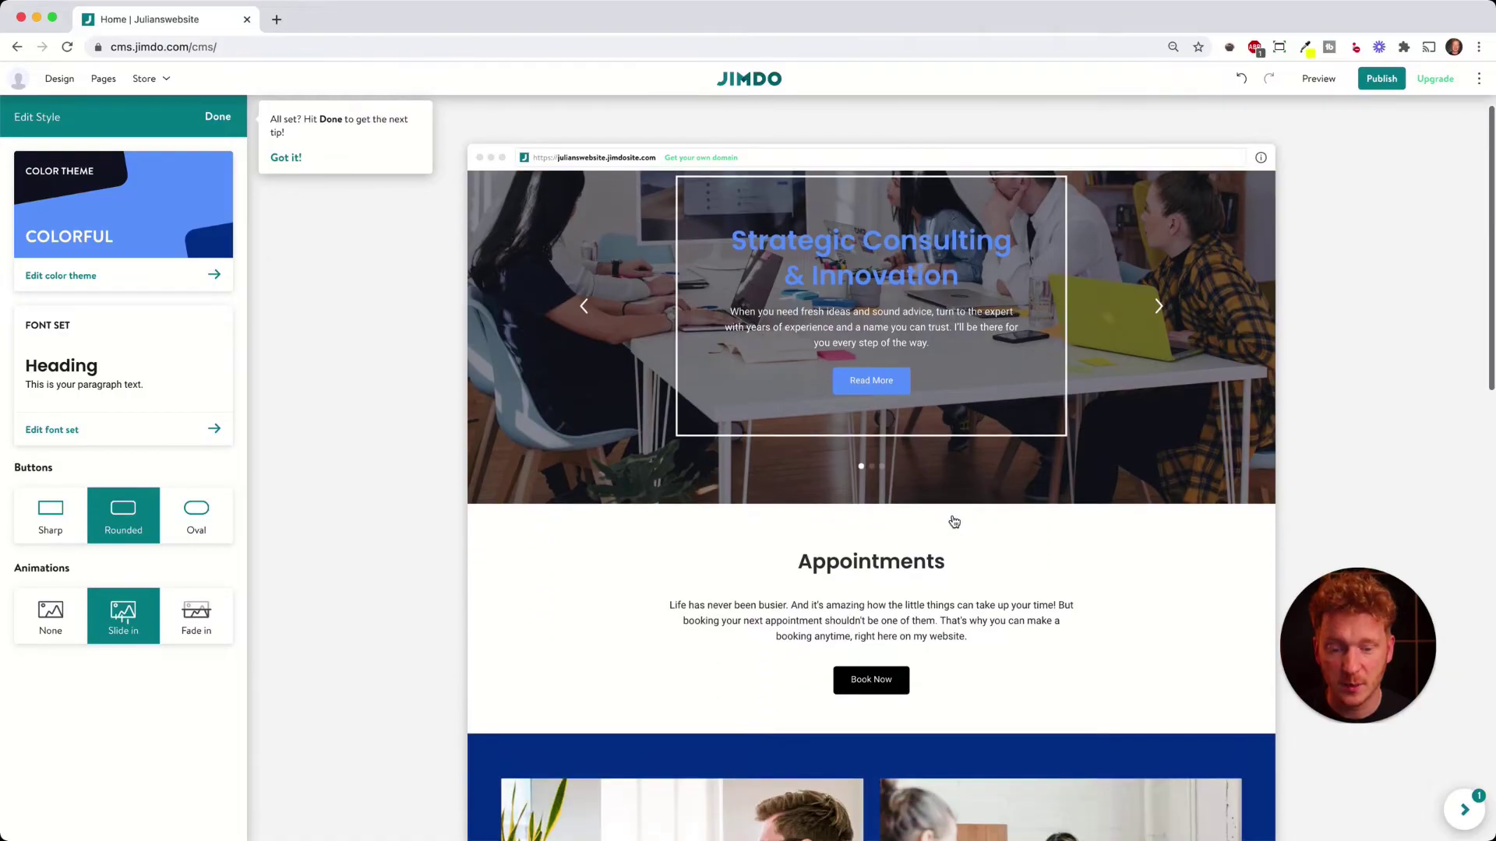
{"action": "scroll", "coordinate": [946, 646], "scroll_direction": "down", "scroll_amount": 1}
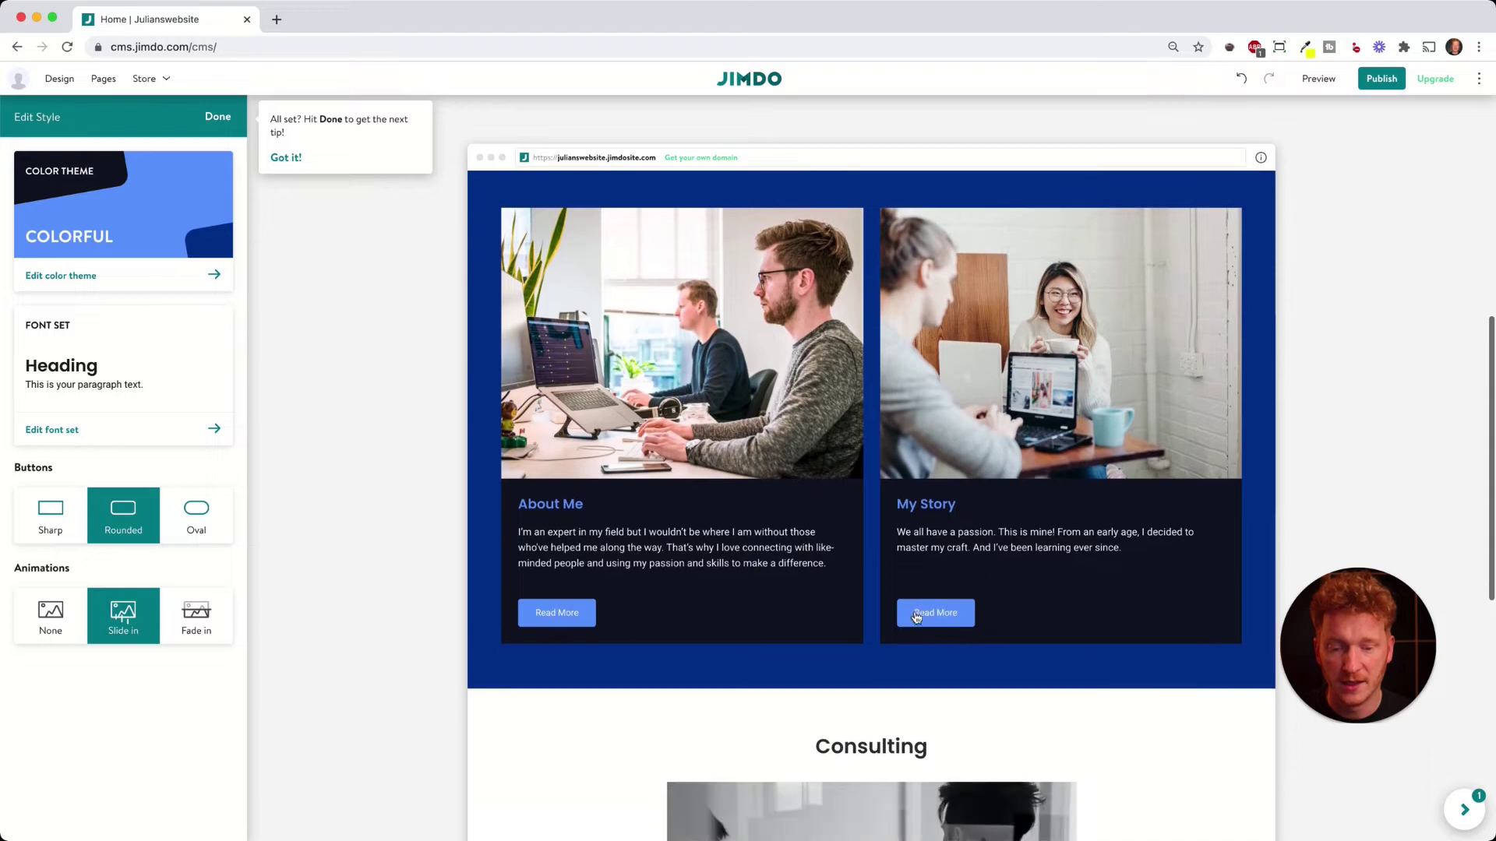
{"action": "scroll", "coordinate": [868, 631], "scroll_direction": "down", "scroll_amount": 10}
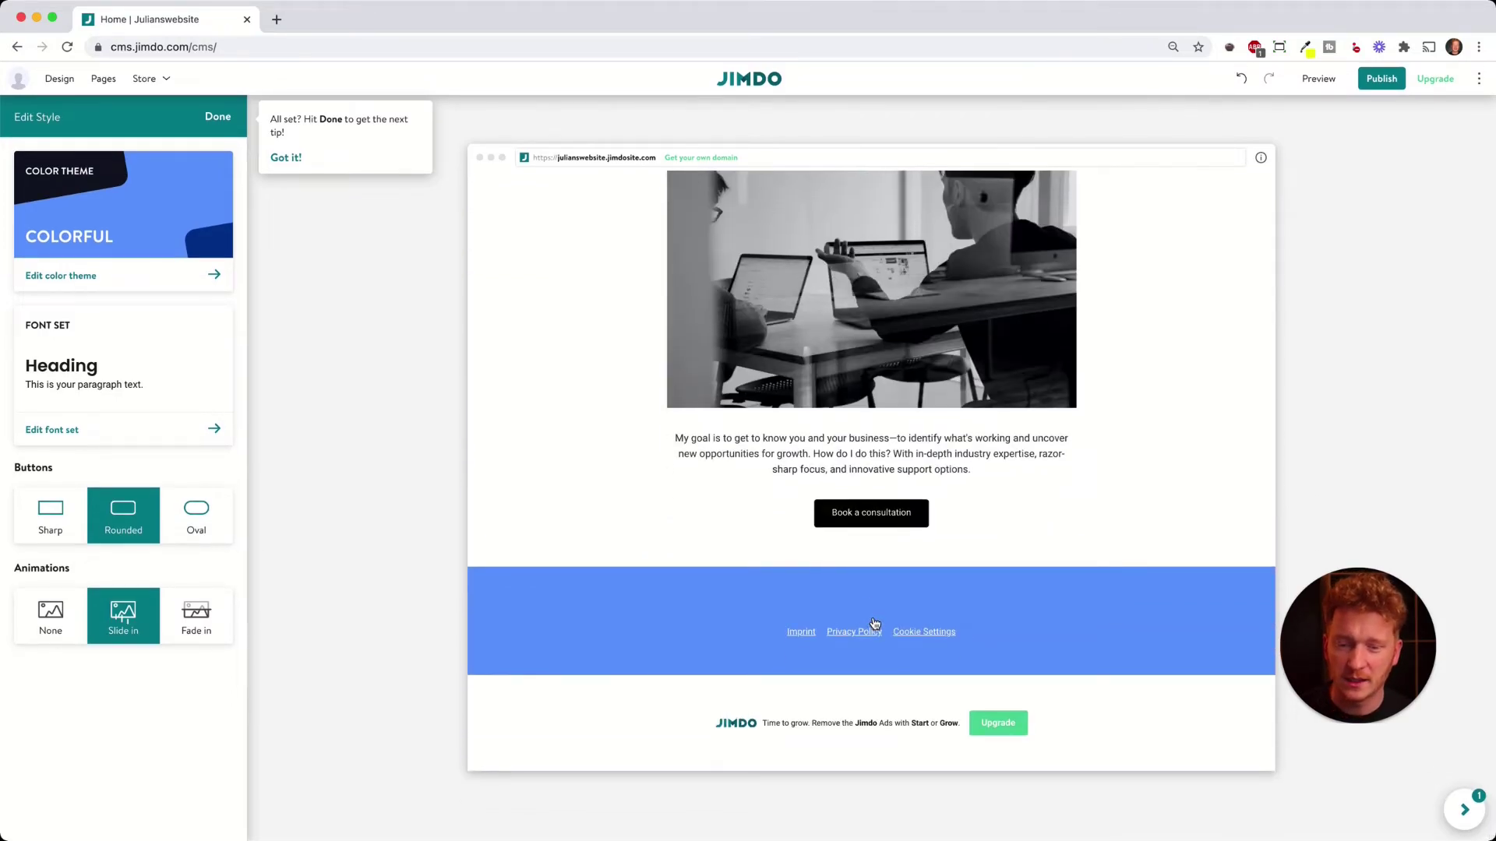
{"action": "scroll", "coordinate": [876, 627], "scroll_direction": "up", "scroll_amount": 18}
{"action": "scroll", "coordinate": [945, 469], "scroll_direction": "up", "scroll_amount": 3}
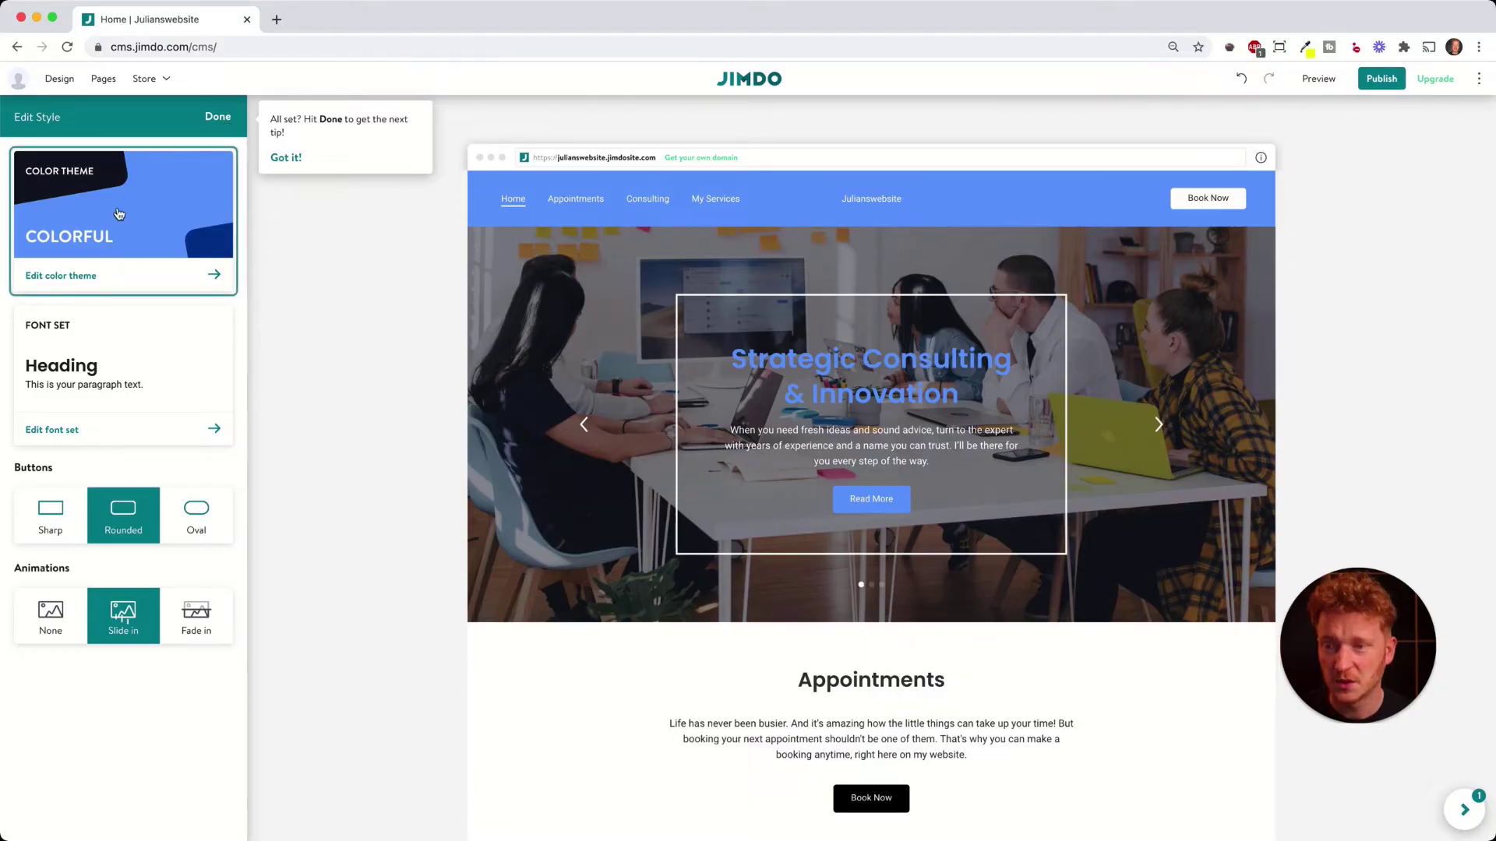
{"action": "left_click", "coordinate": [134, 367]}
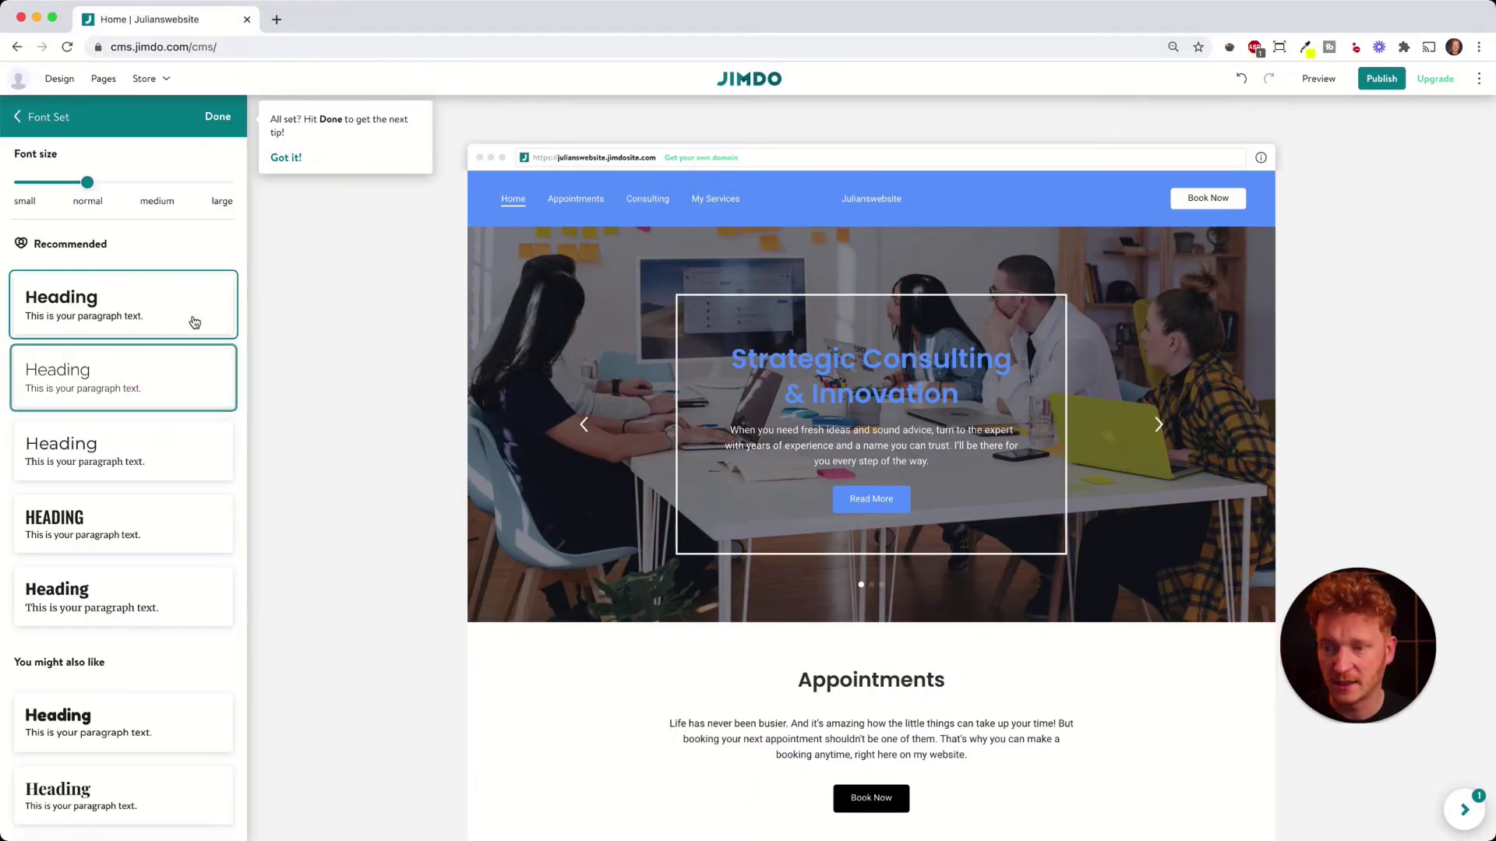
{"action": "left_click", "coordinate": [231, 121]}
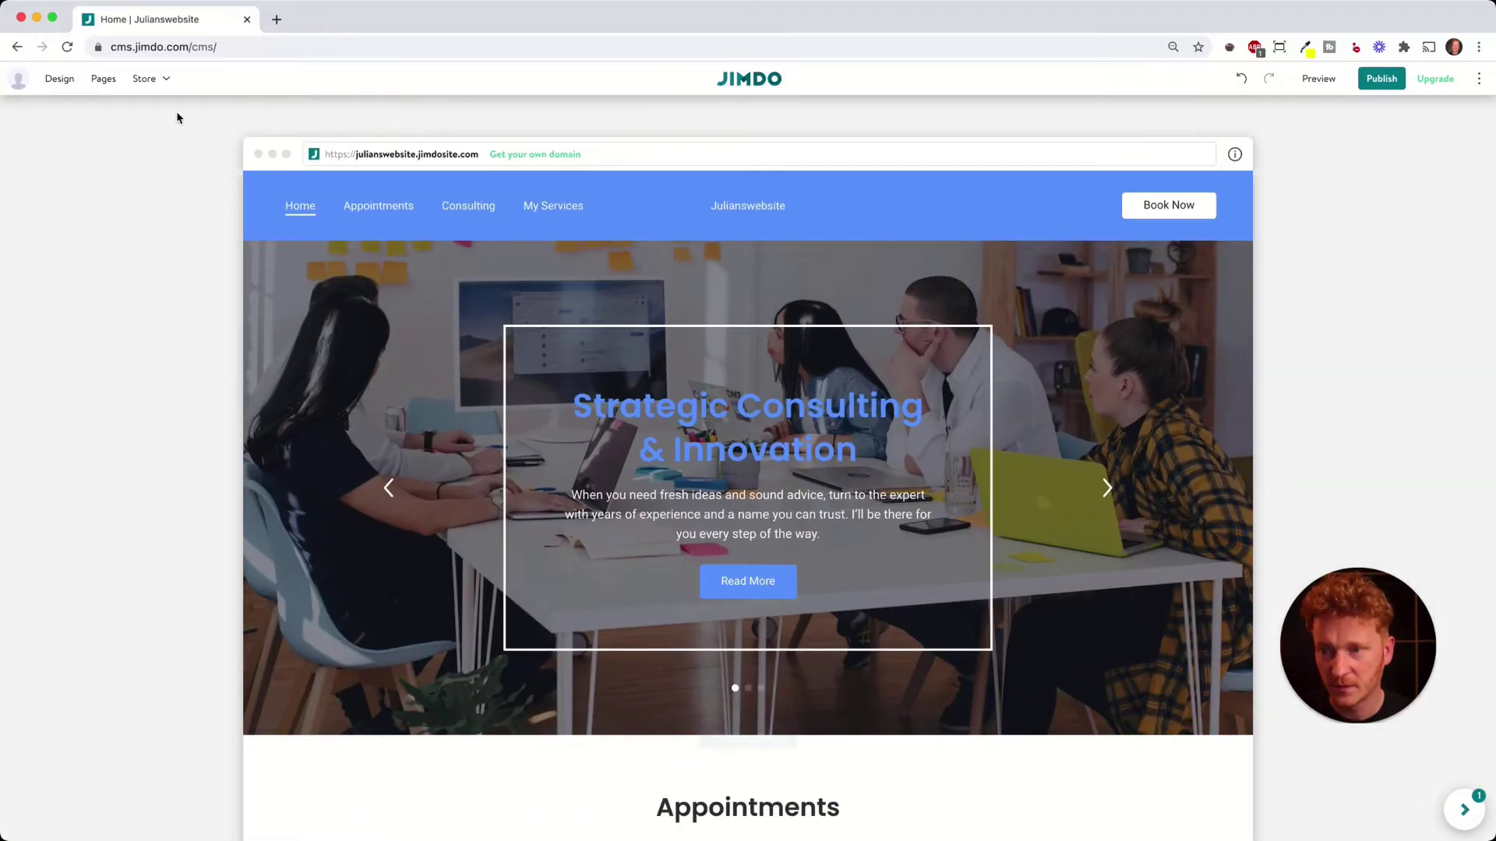
{"action": "left_click", "coordinate": [108, 85]}
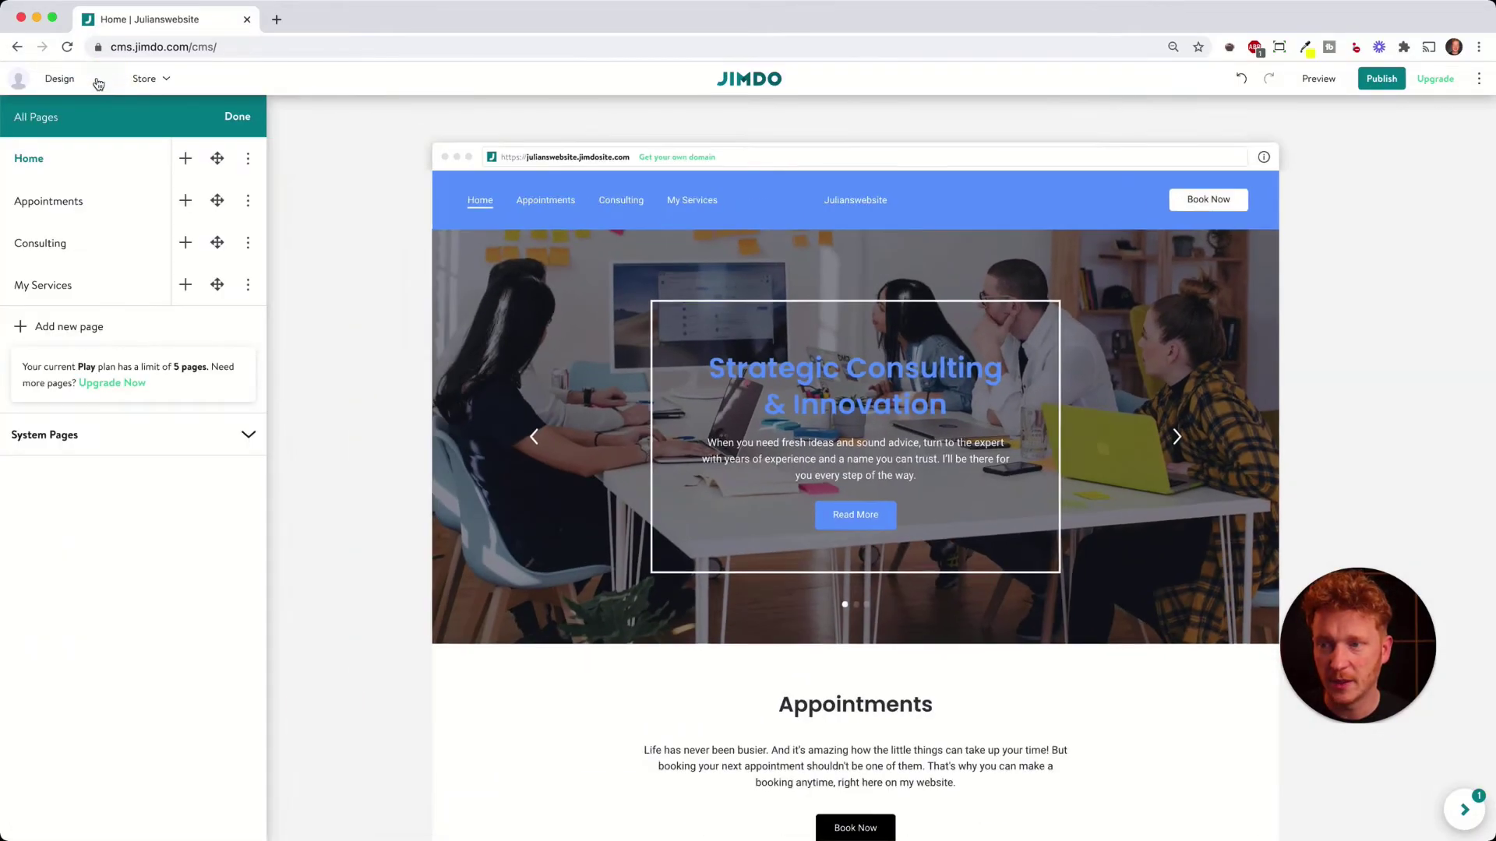
{"action": "left_click", "coordinate": [238, 117]}
{"action": "left_click", "coordinate": [162, 81]}
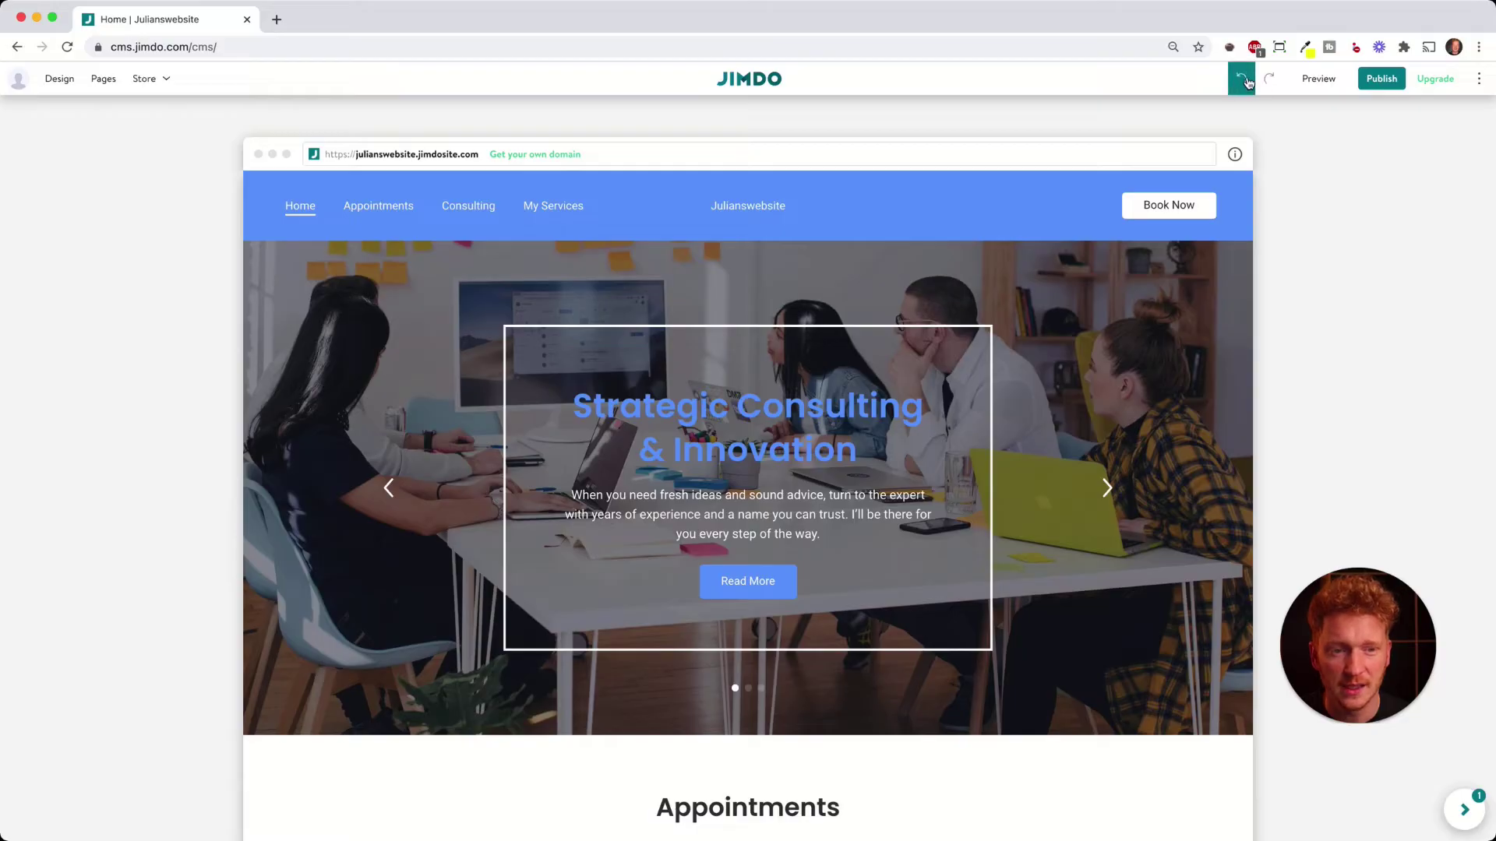
{"action": "left_click", "coordinate": [1242, 78]}
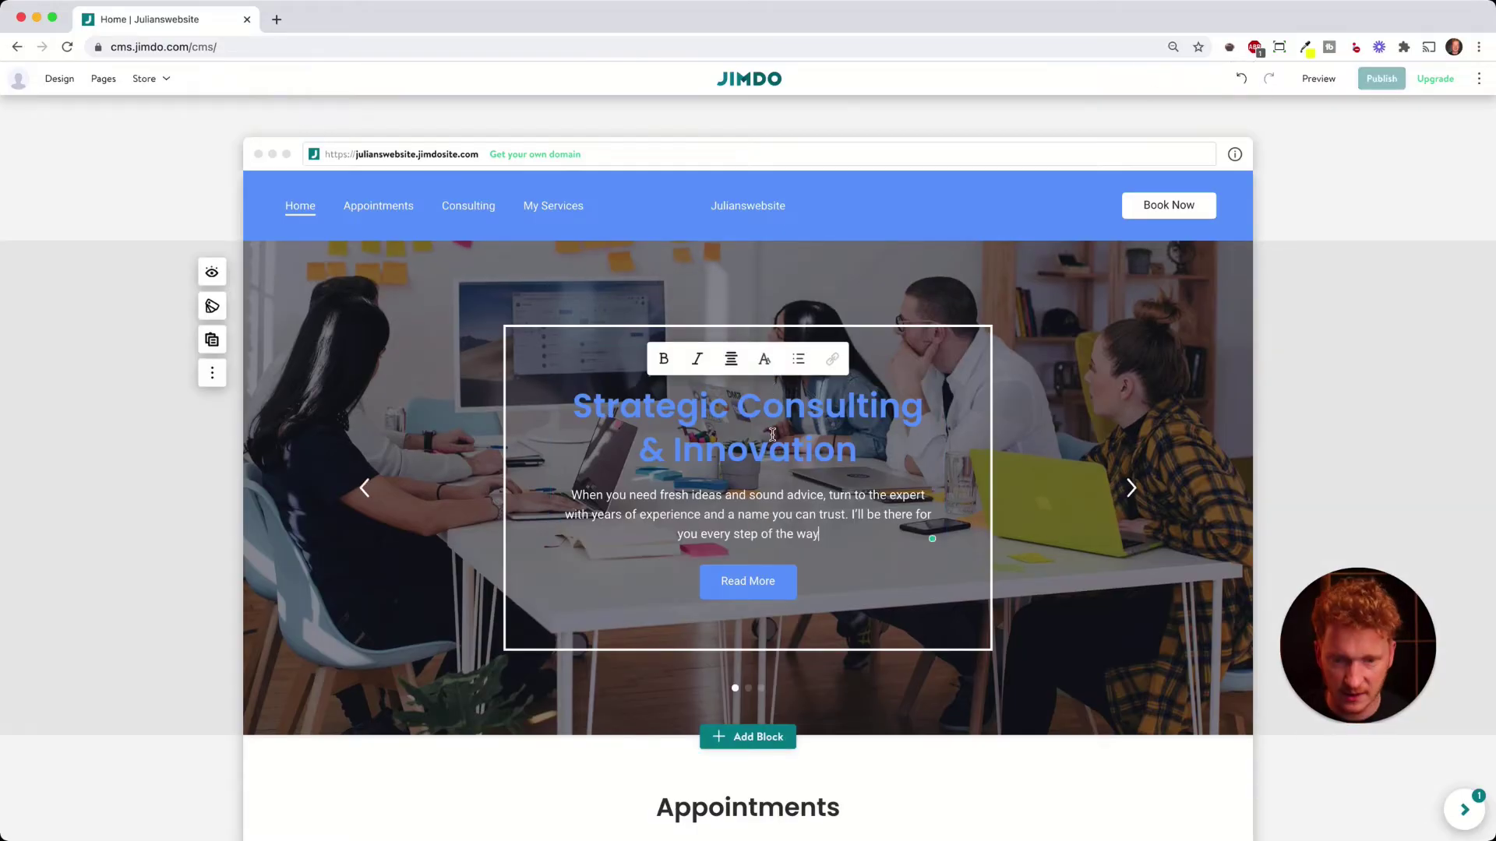
{"action": "key", "text": "super+z"}
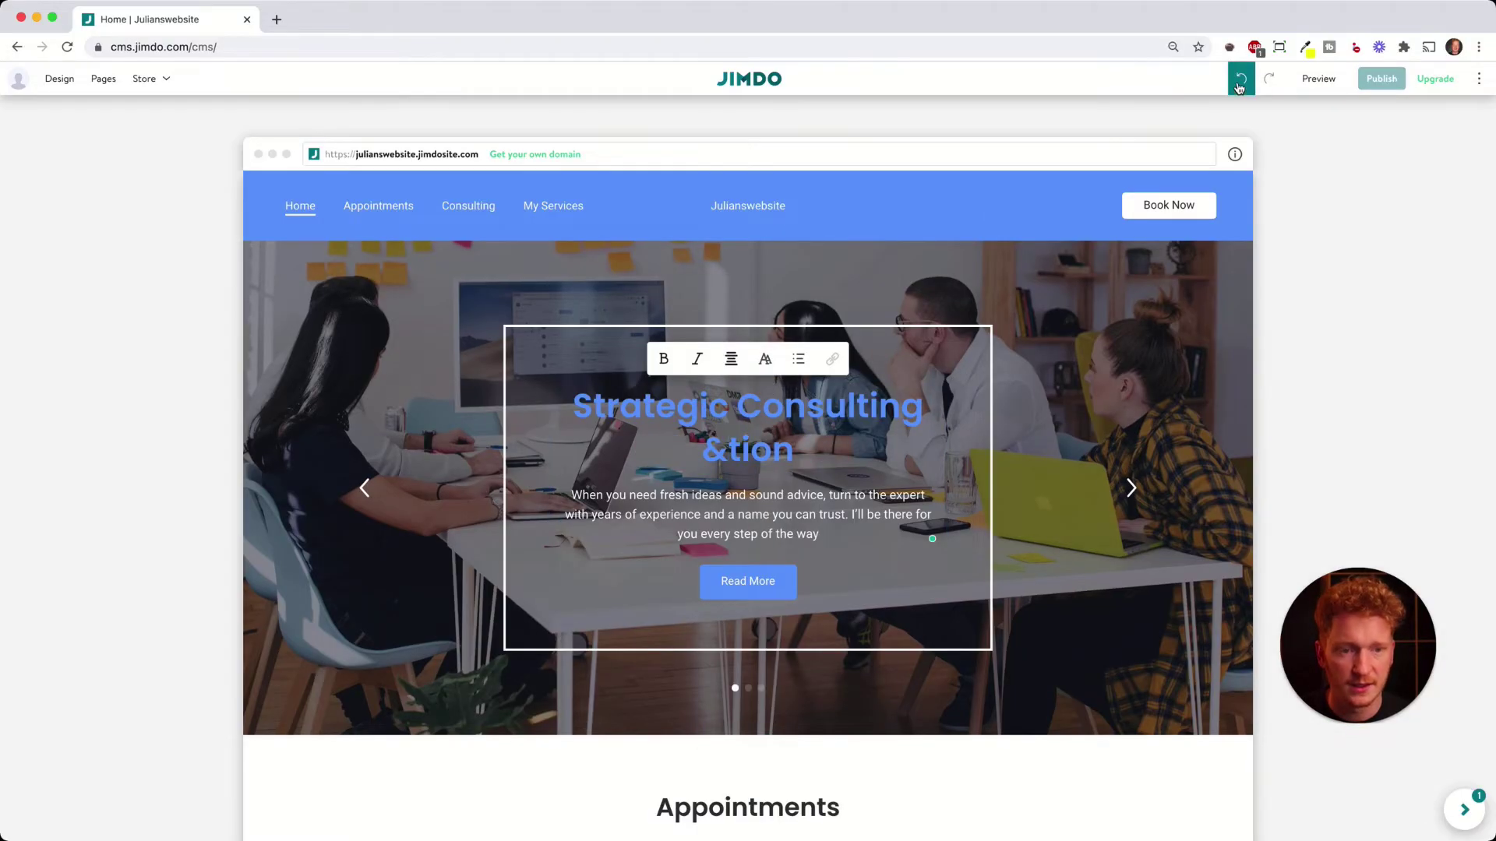
{"action": "left_click", "coordinate": [1241, 81]}
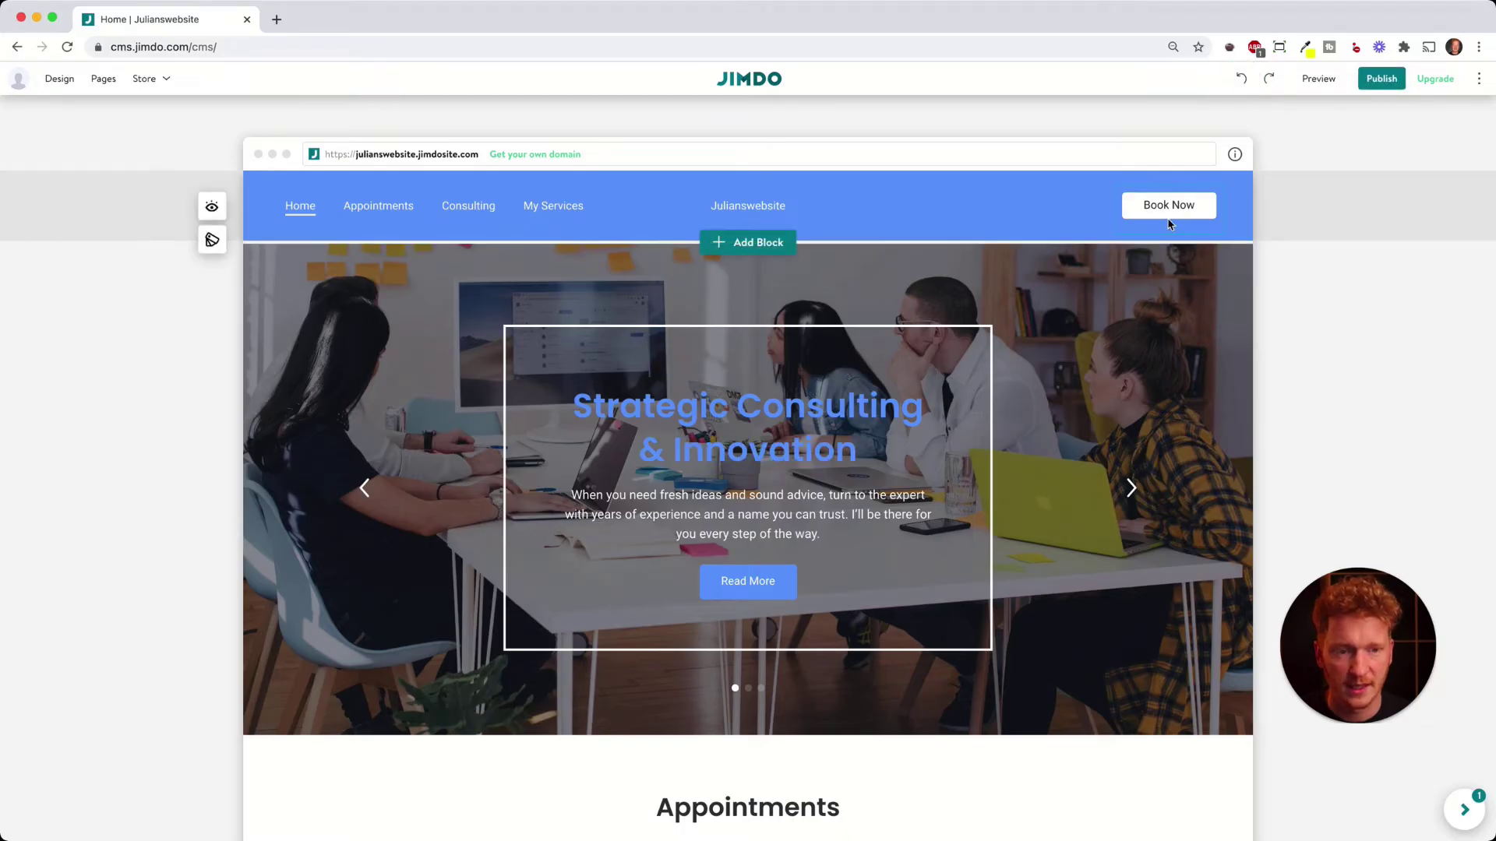
{"action": "left_click", "coordinate": [1319, 80]}
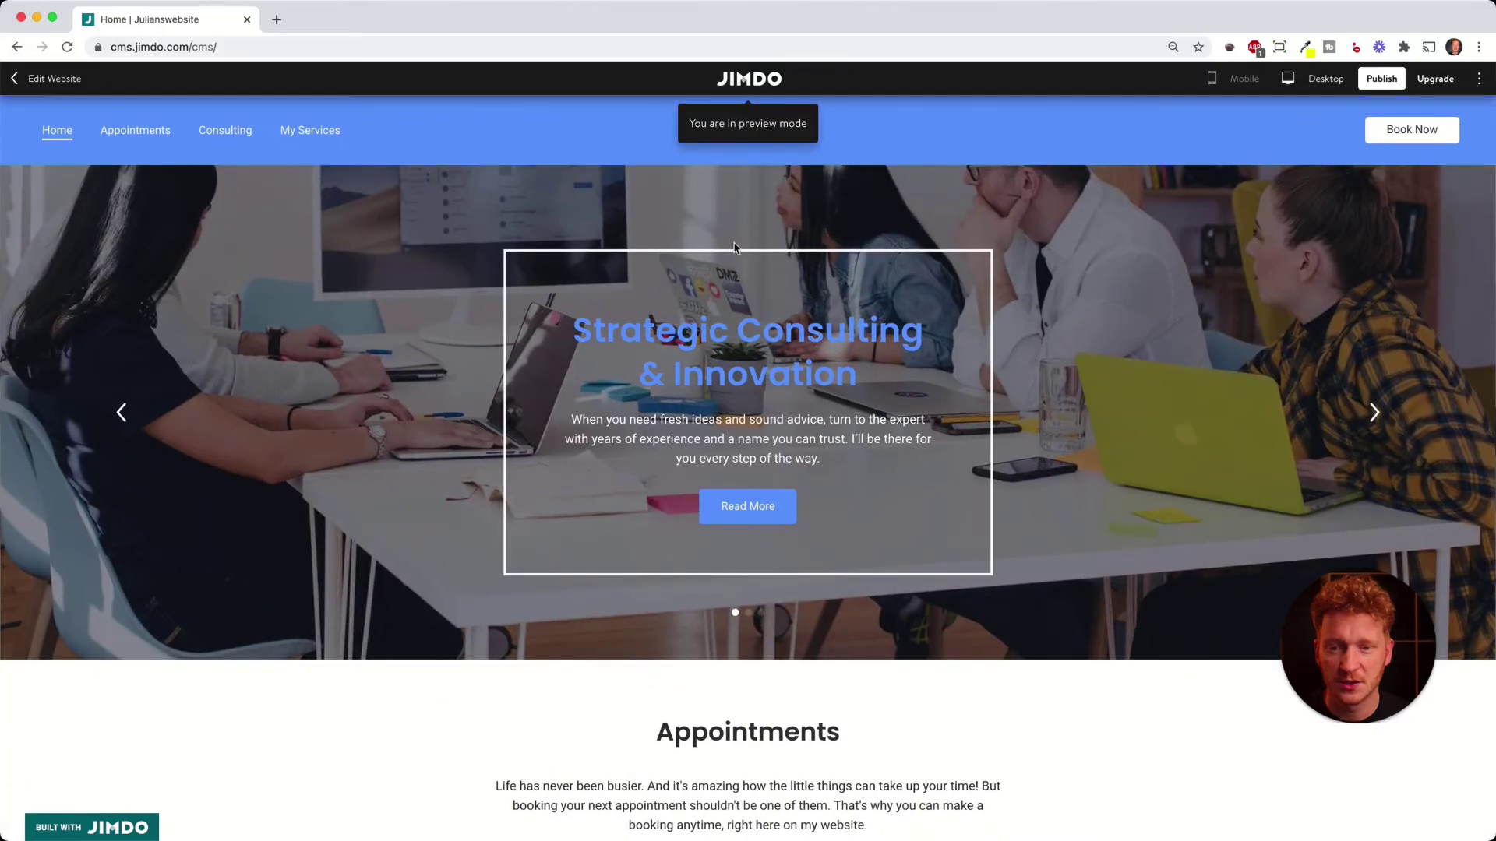
{"action": "scroll", "coordinate": [336, 281], "scroll_direction": "down", "scroll_amount": 8}
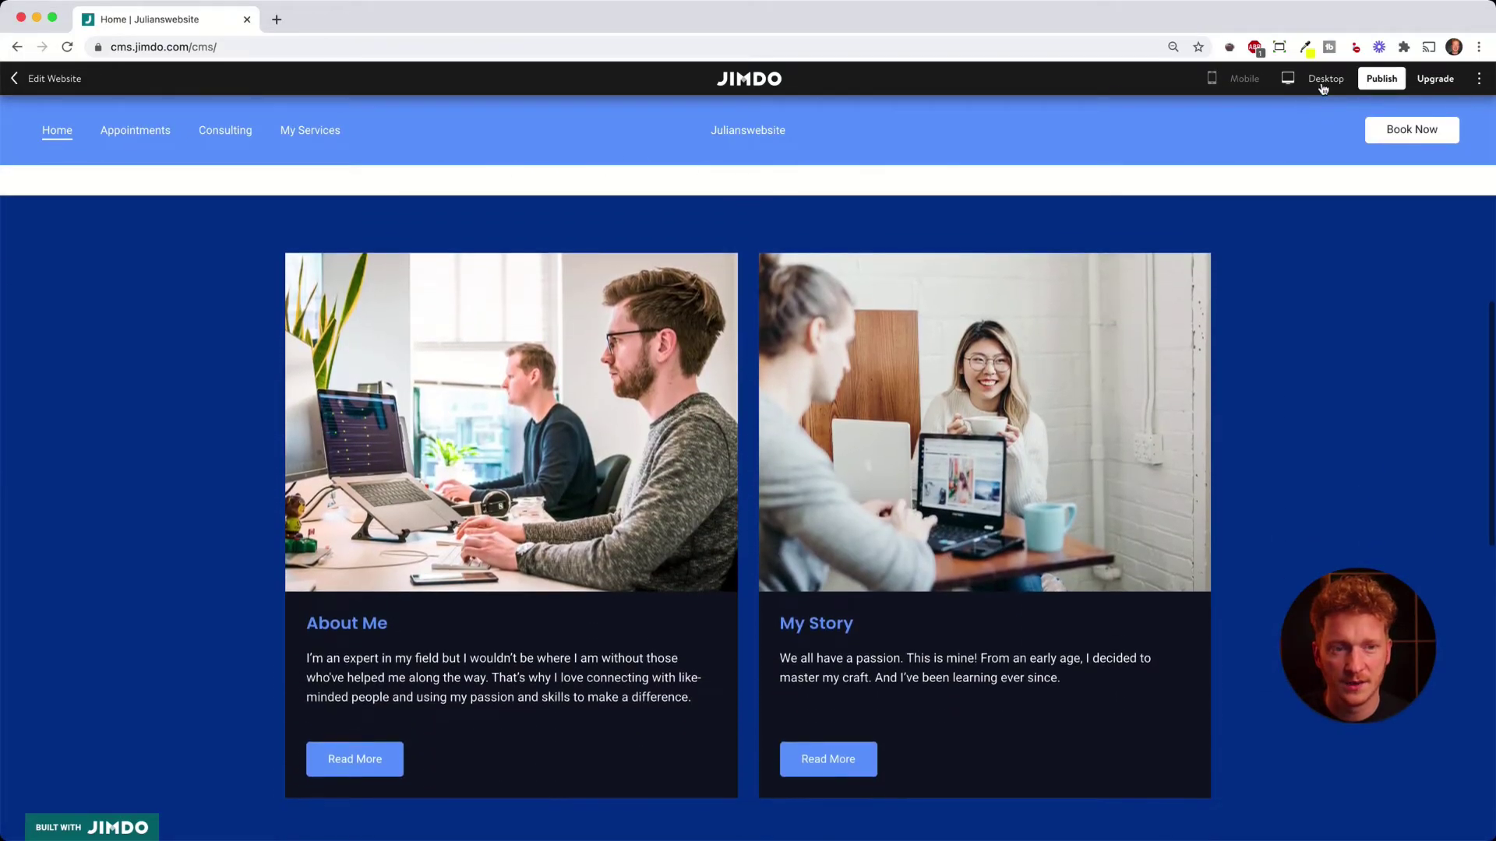
{"action": "left_click", "coordinate": [1241, 79]}
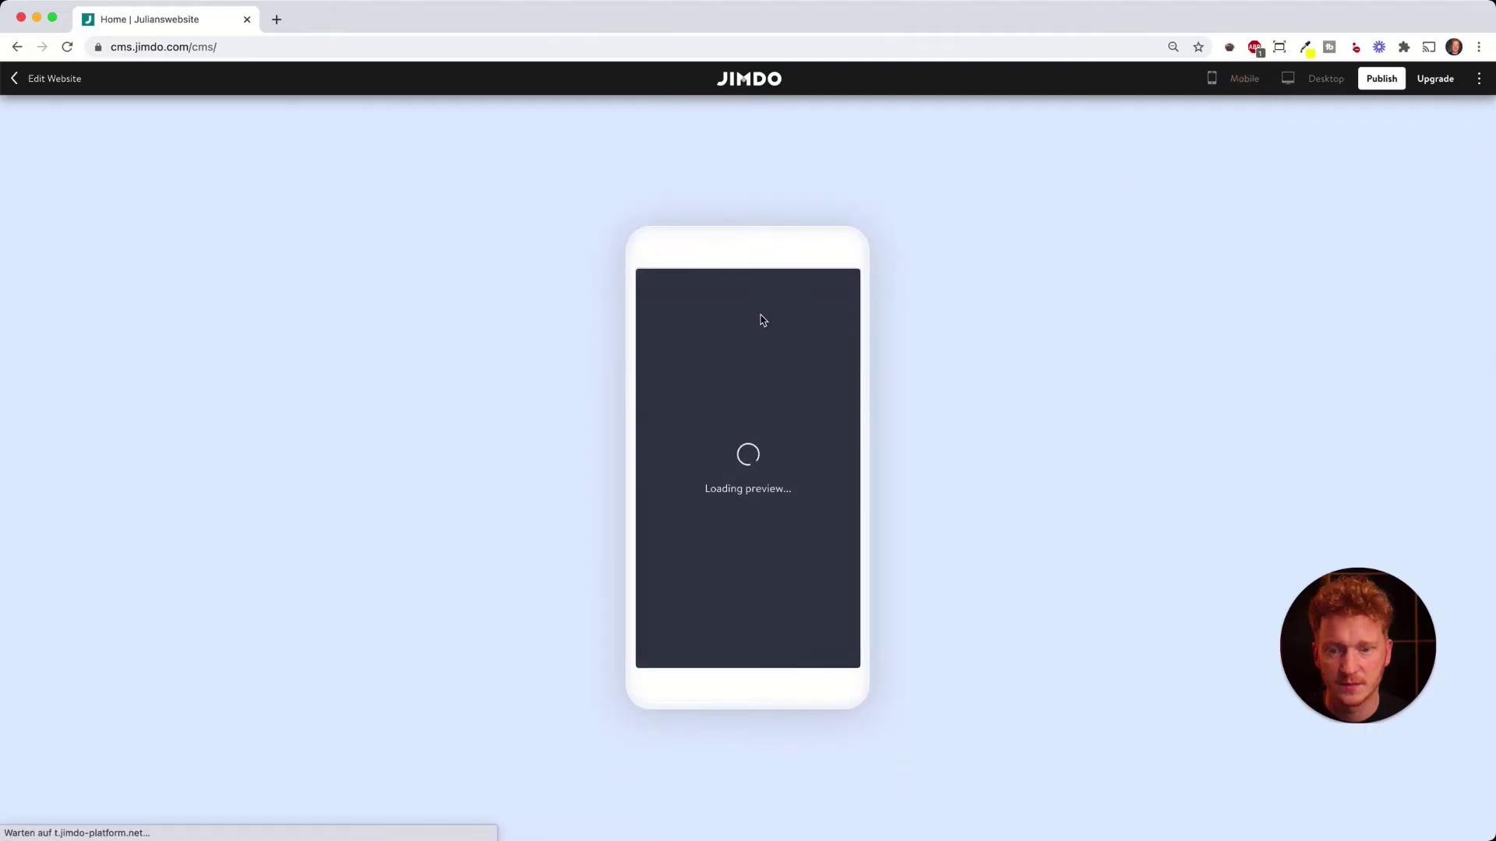
{"action": "scroll", "coordinate": [768, 344], "scroll_direction": "down", "scroll_amount": 5}
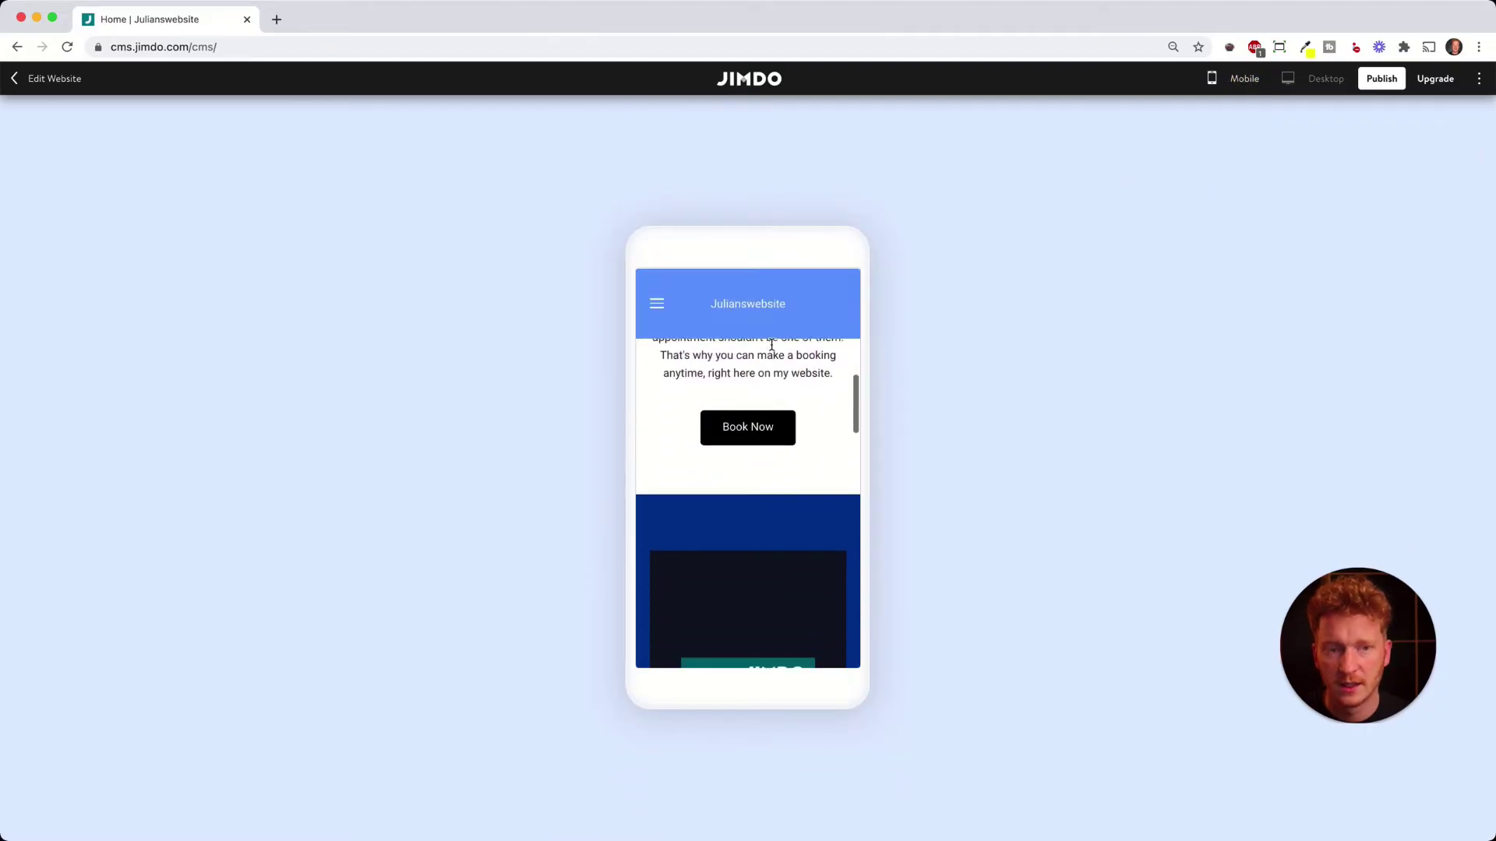
{"action": "scroll", "coordinate": [771, 344], "scroll_direction": "down", "scroll_amount": 10}
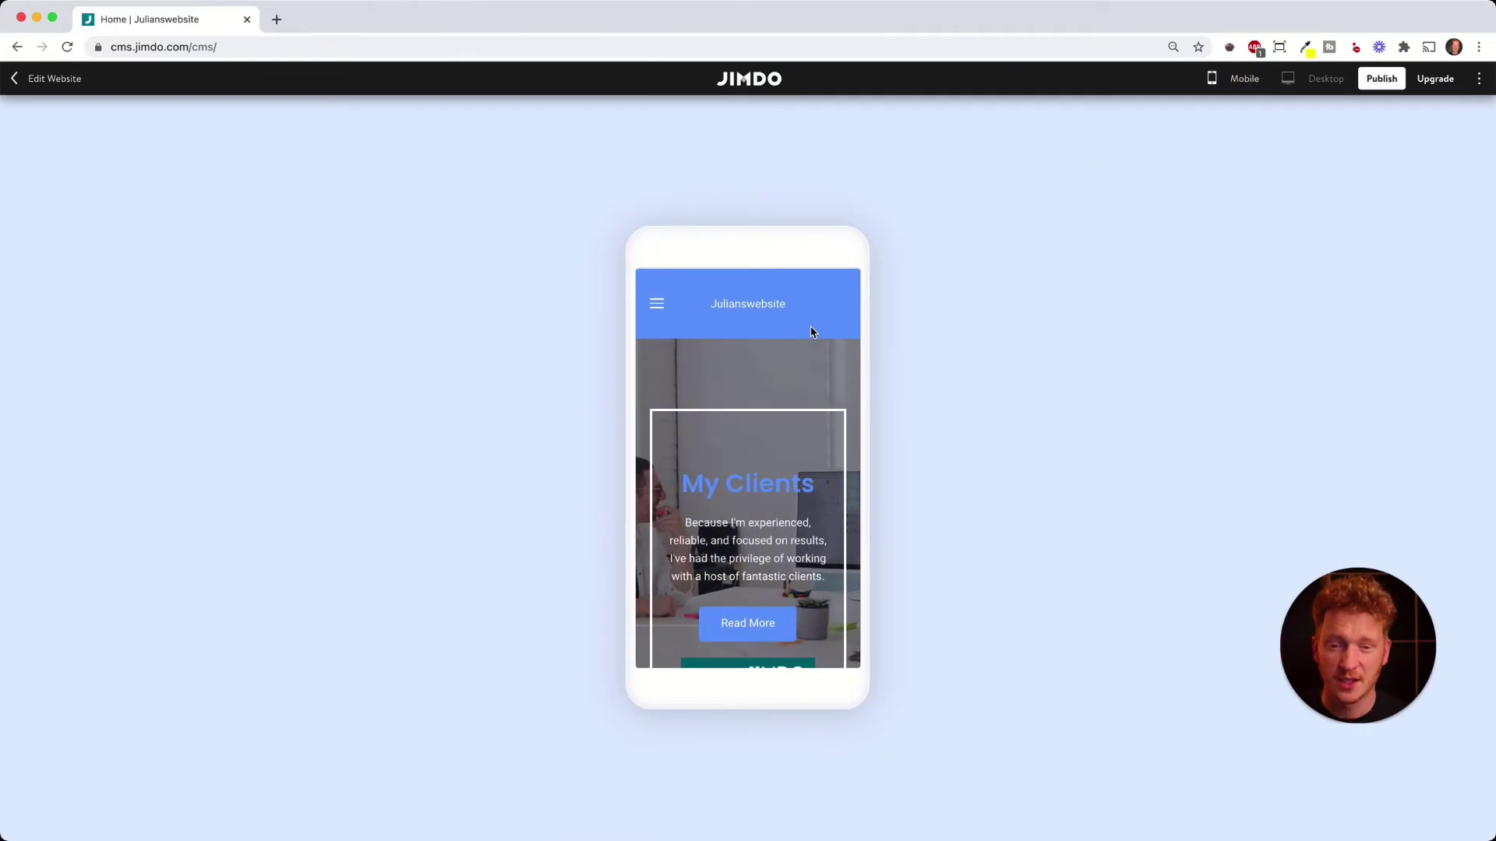
{"action": "left_click", "coordinate": [59, 77]}
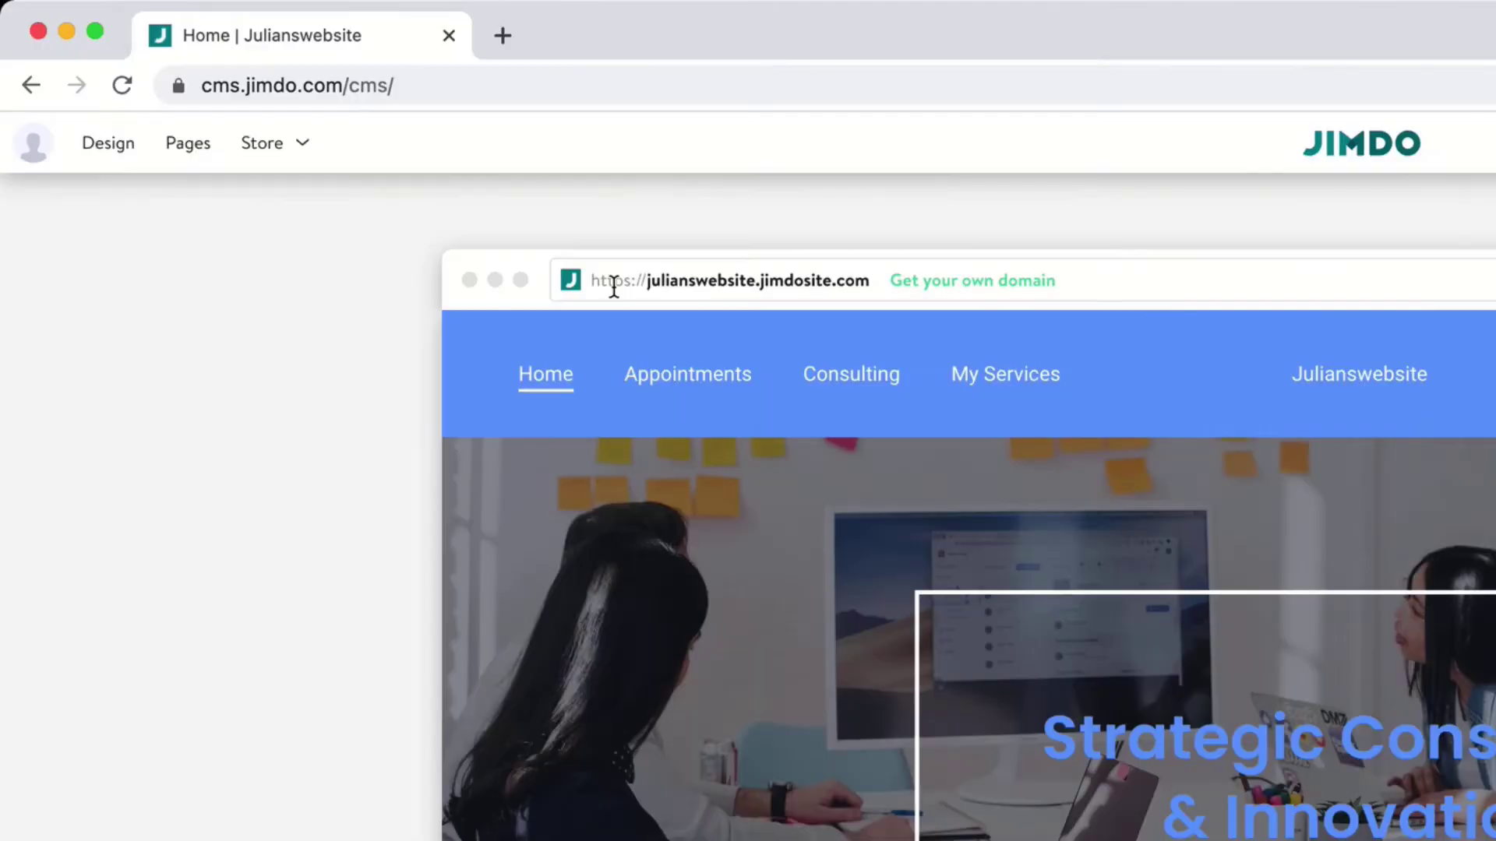
{"action": "left_click_drag", "start_coordinate": [593, 282], "coordinate": [860, 291]}
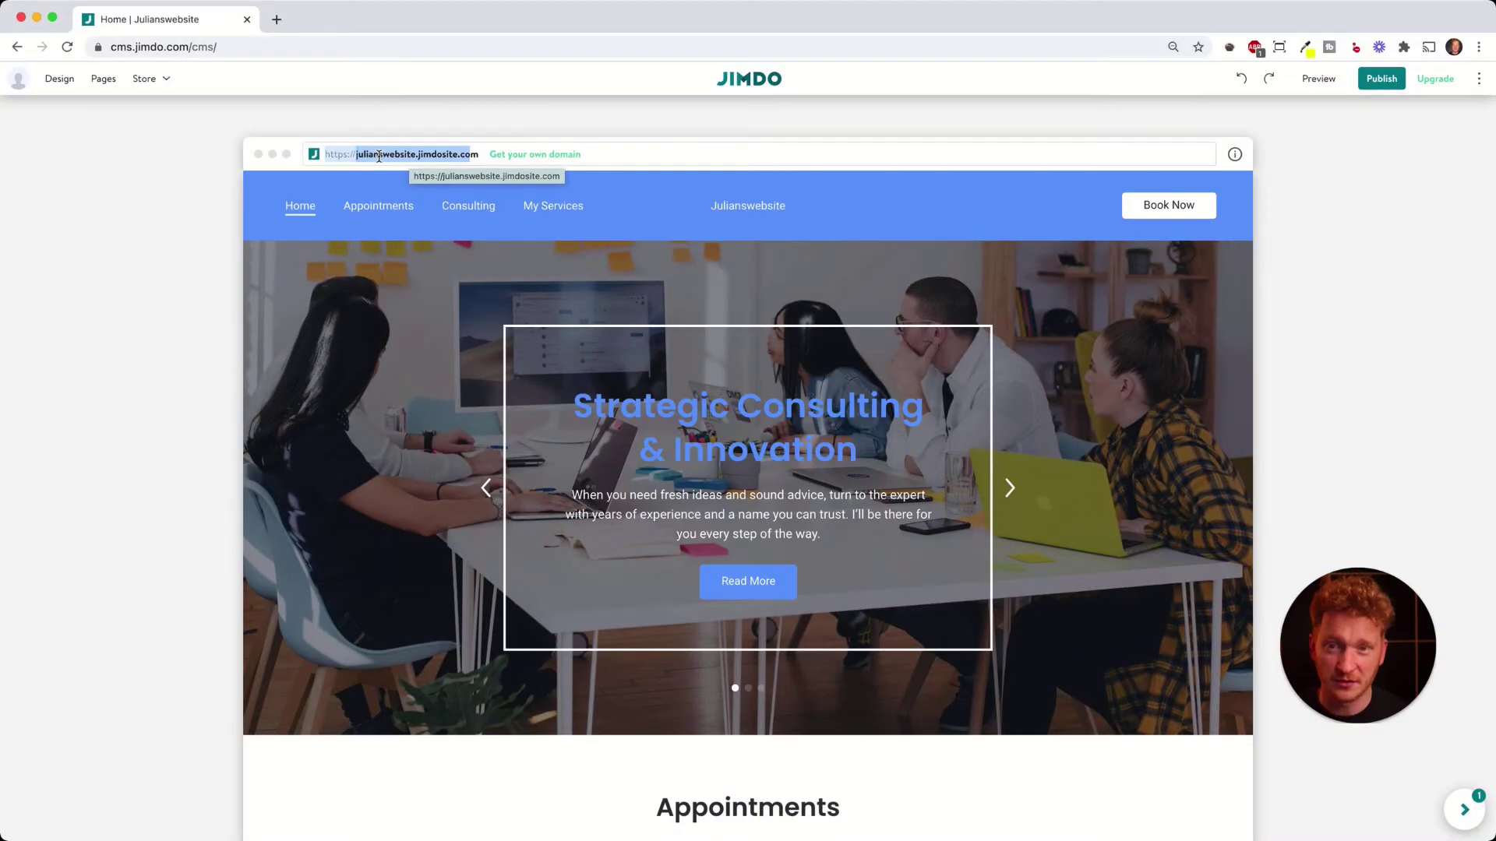
{"action": "left_click", "coordinate": [422, 156]}
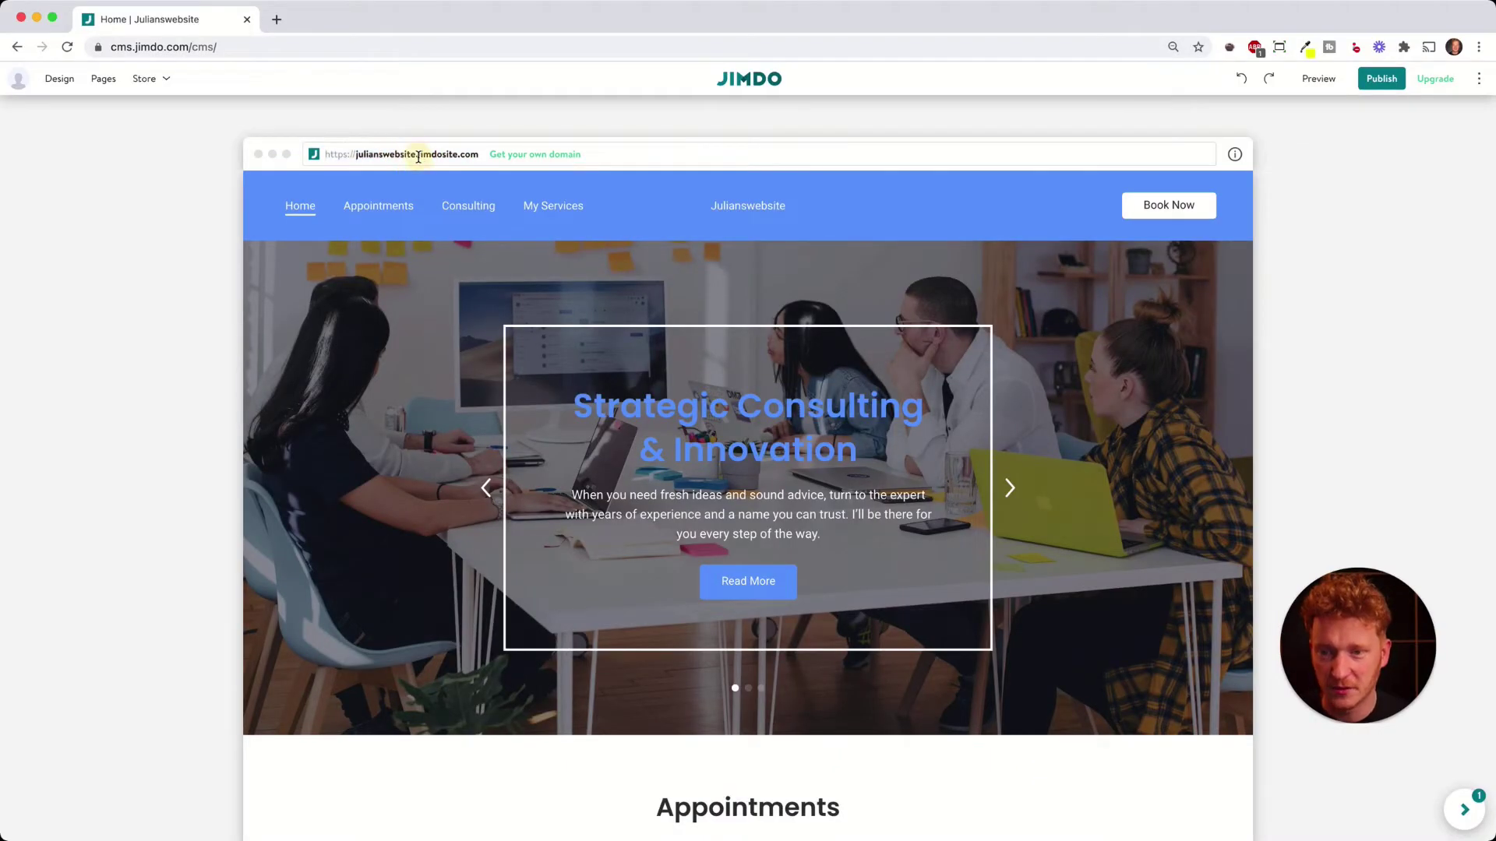
{"action": "left_click_drag", "start_coordinate": [419, 156], "coordinate": [491, 173]}
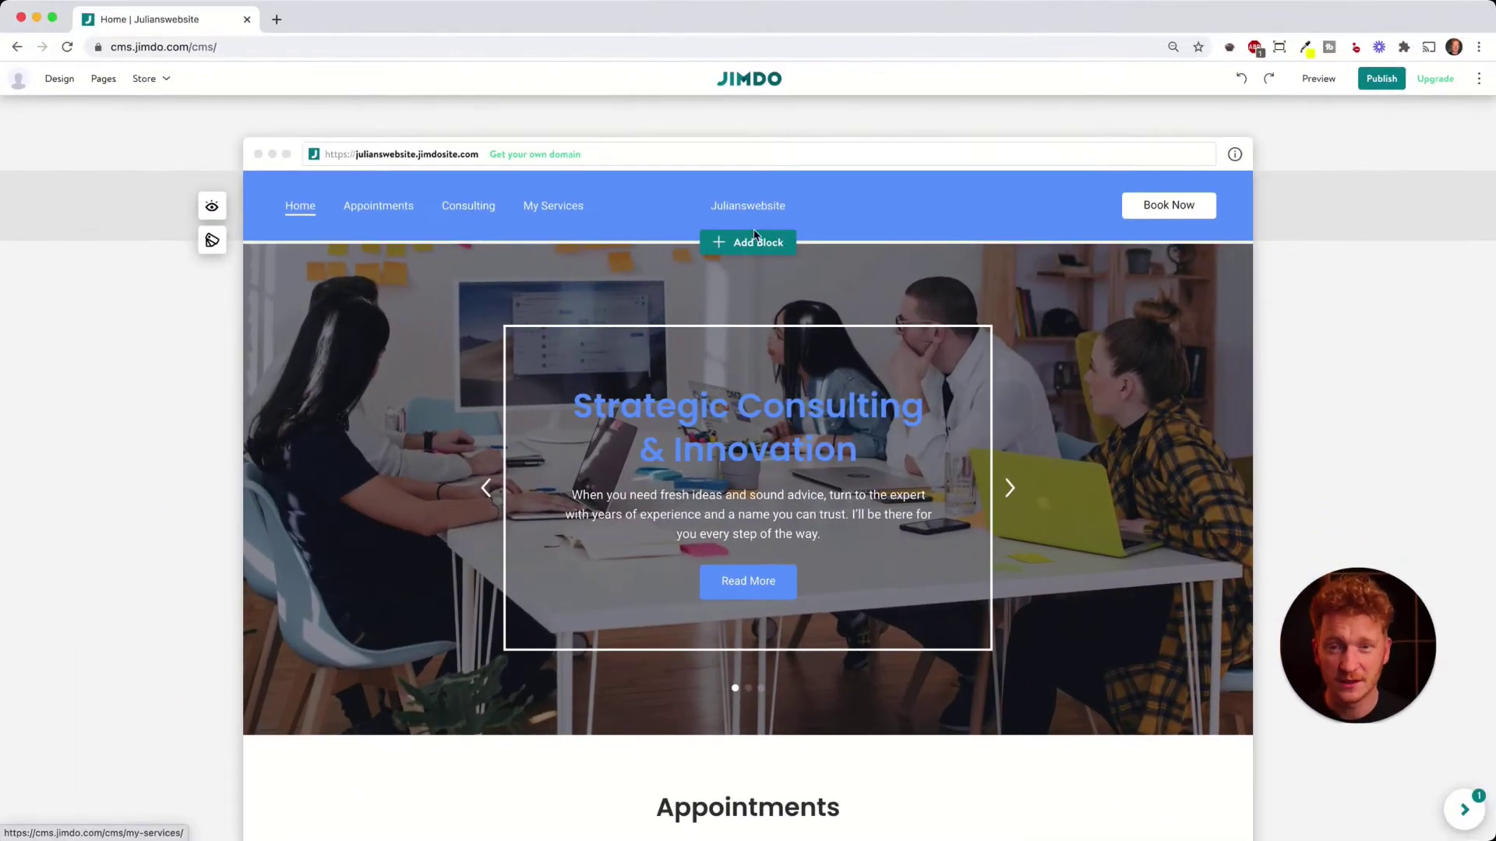
- Give the navigation bar the layout with site name left and links grouped right beside Book Now
{"action": "left_click", "coordinate": [212, 243]}
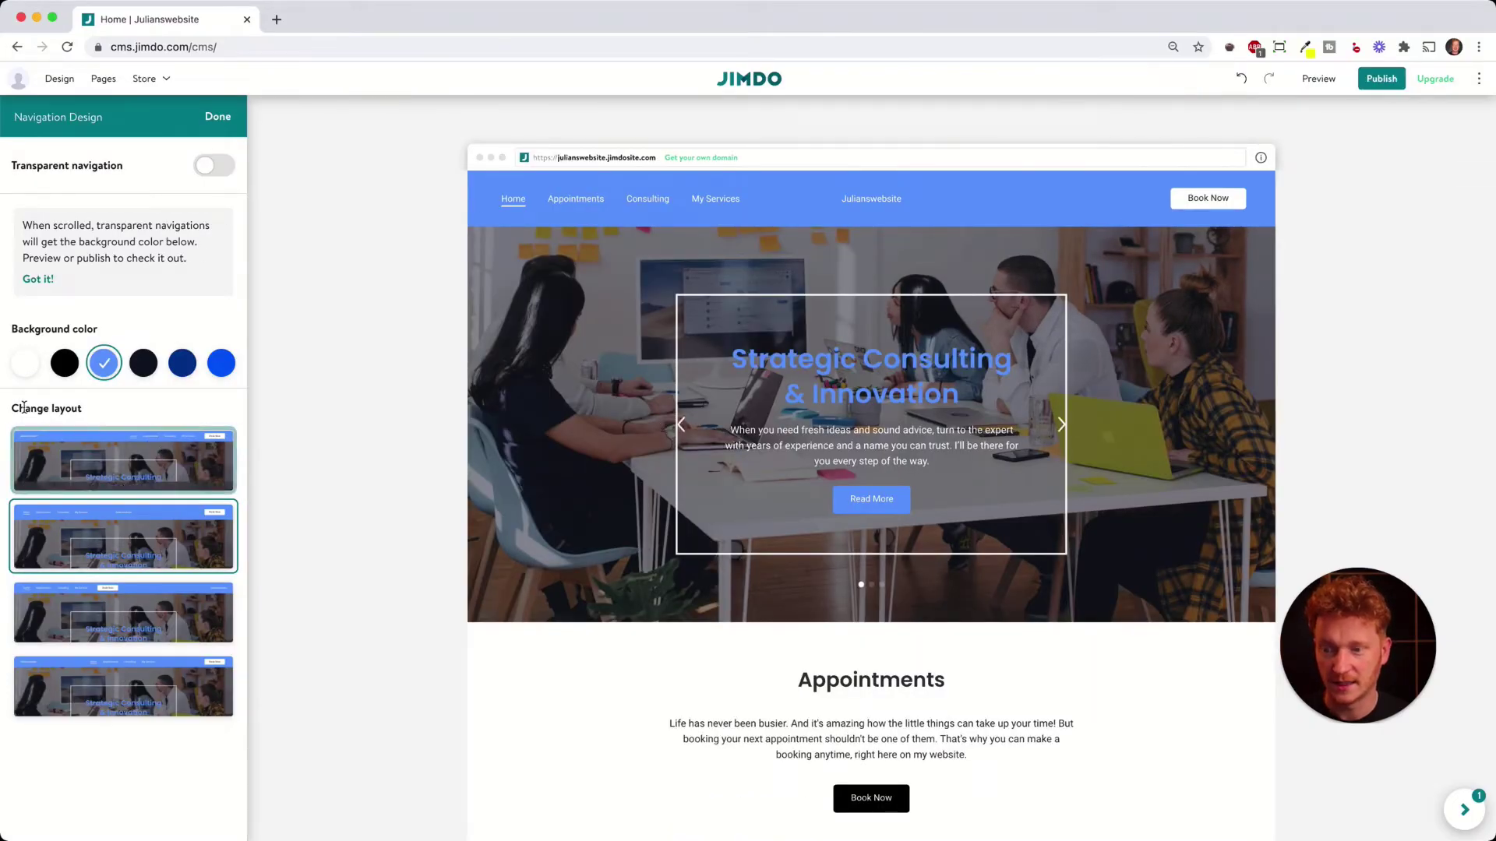
{"action": "left_click", "coordinate": [117, 637]}
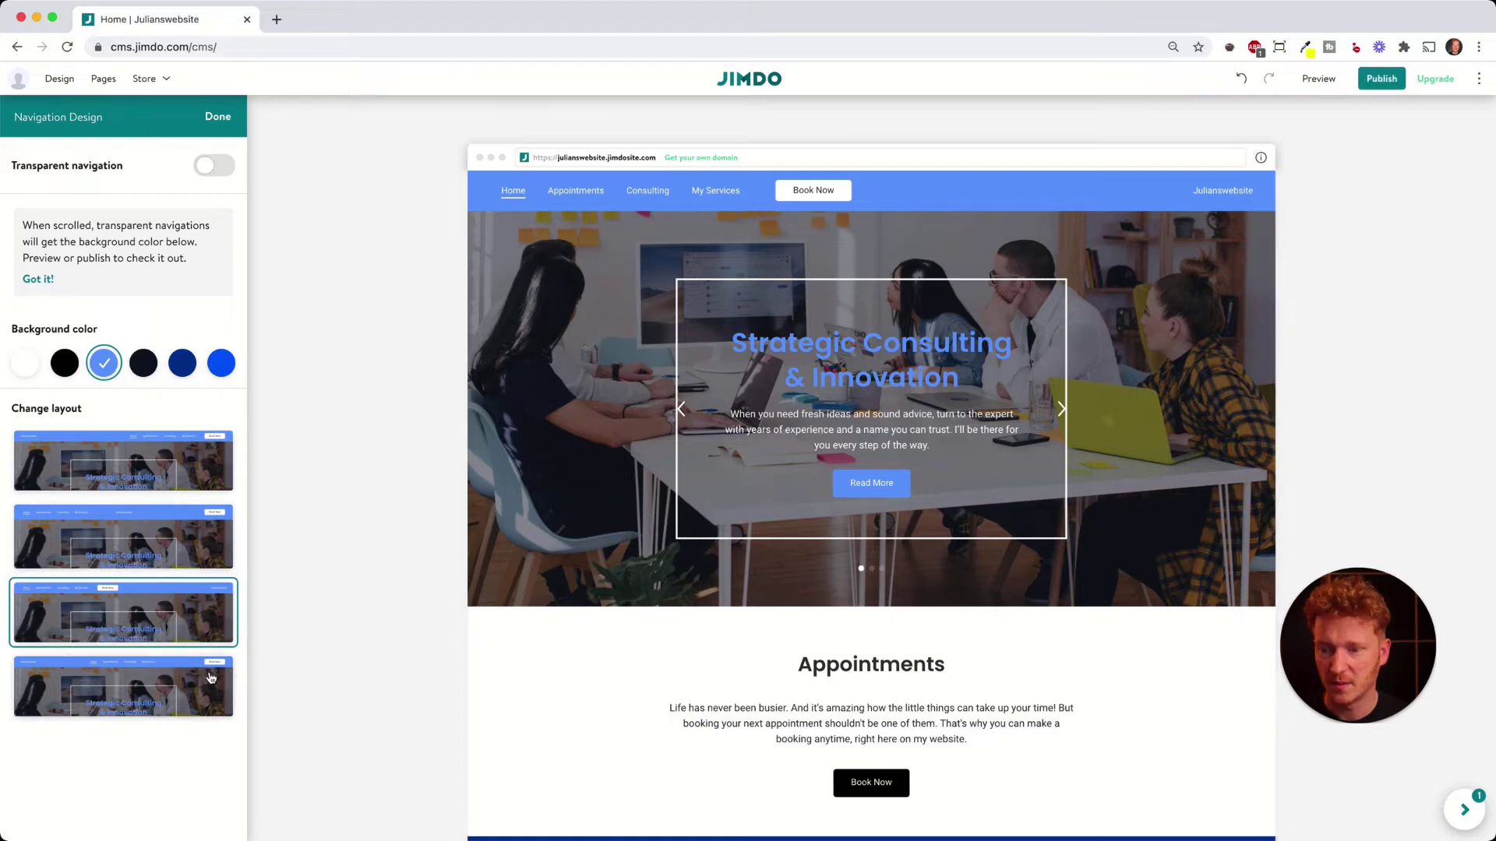
{"action": "left_click", "coordinate": [123, 685]}
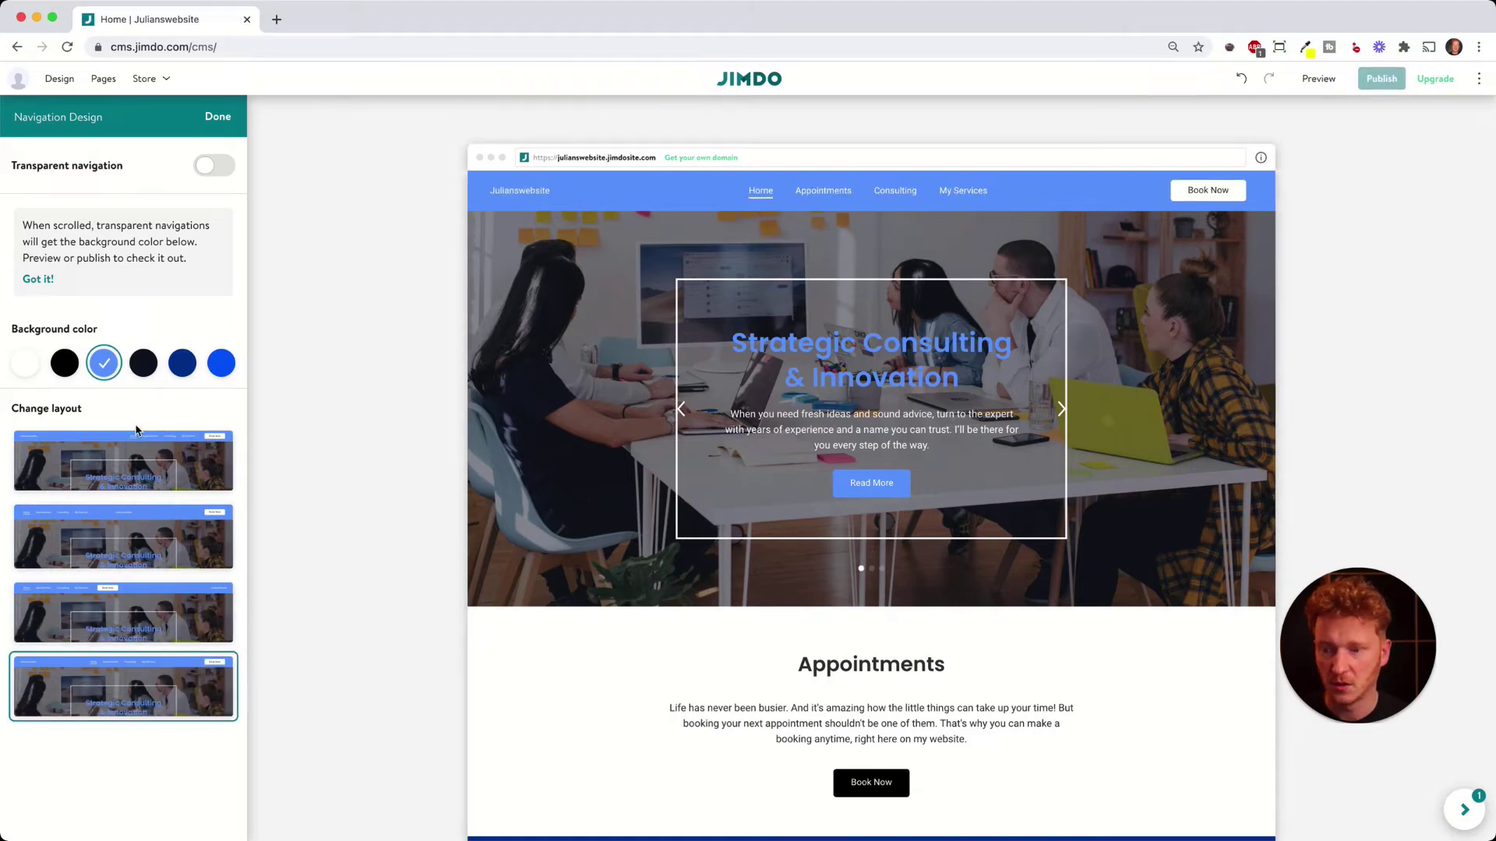
{"action": "left_click", "coordinate": [125, 464]}
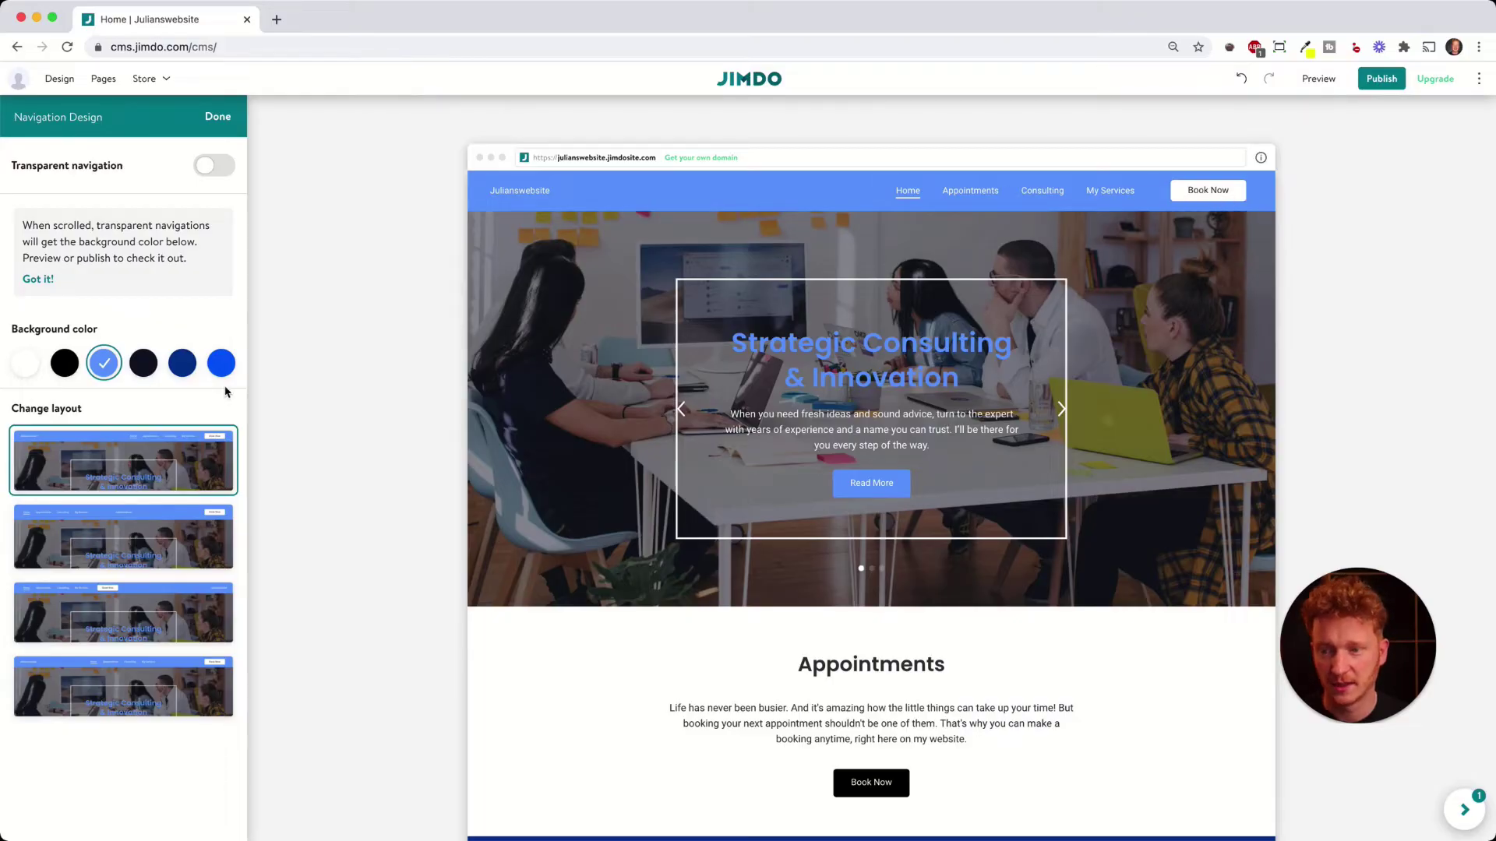
- Make the navigation background black and switch Transparent navigation on over the hero
{"action": "left_click", "coordinate": [64, 363]}
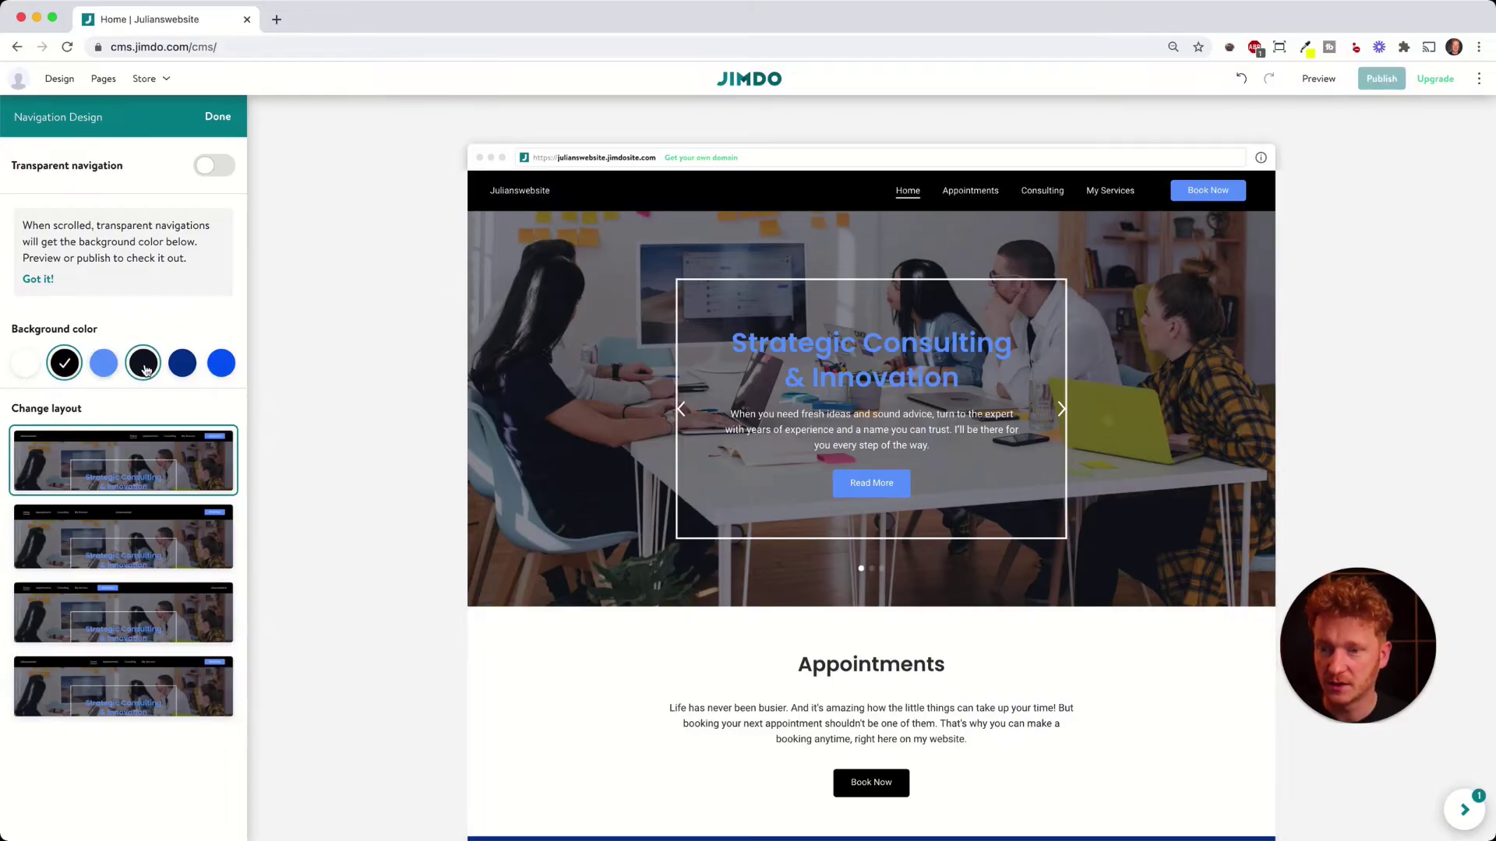
{"action": "left_click", "coordinate": [144, 365]}
{"action": "left_click", "coordinate": [182, 363]}
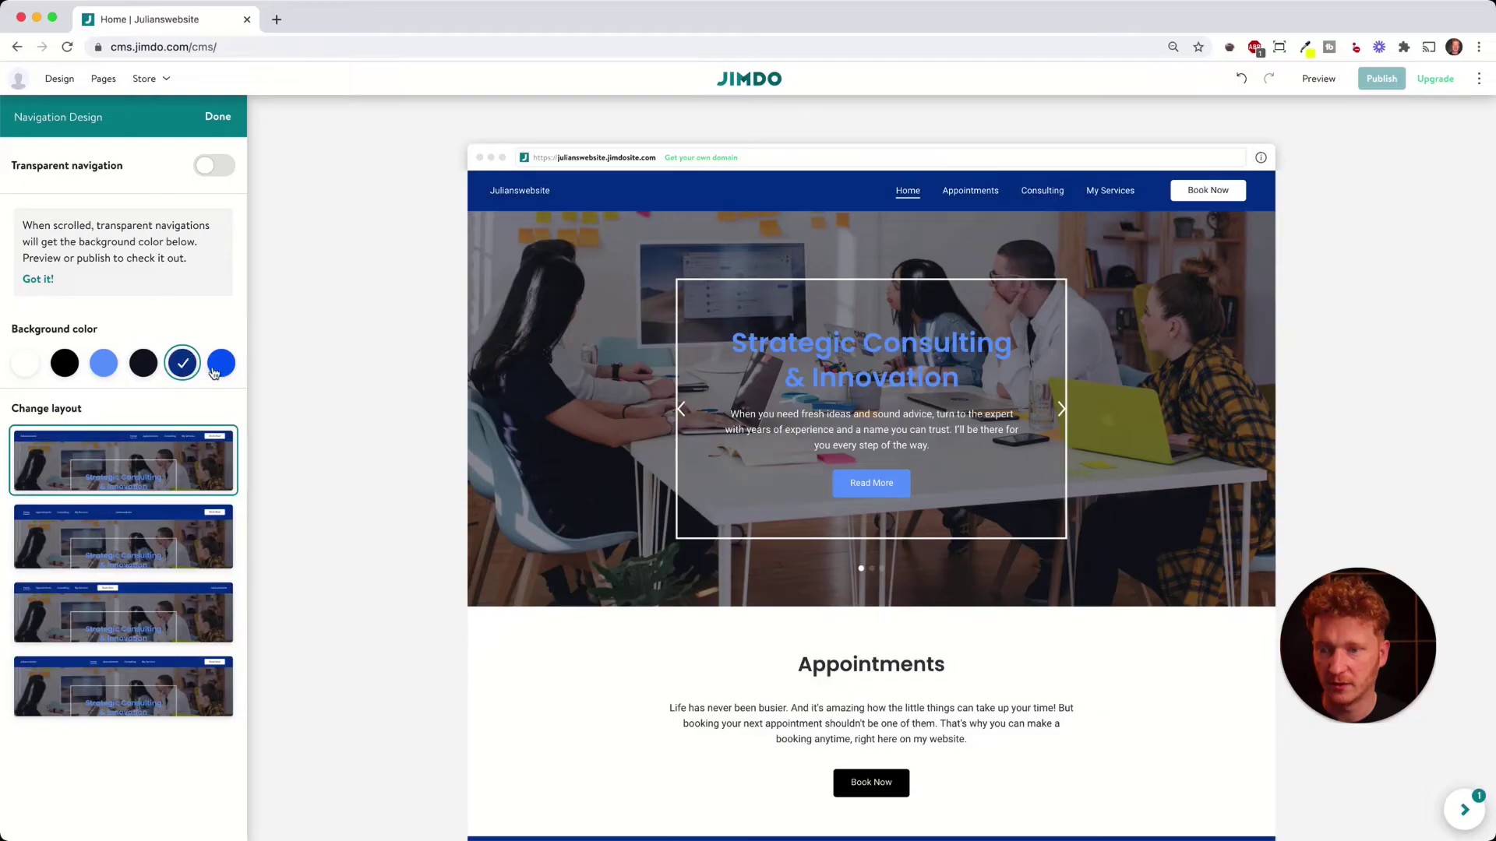
{"action": "left_click", "coordinate": [219, 363]}
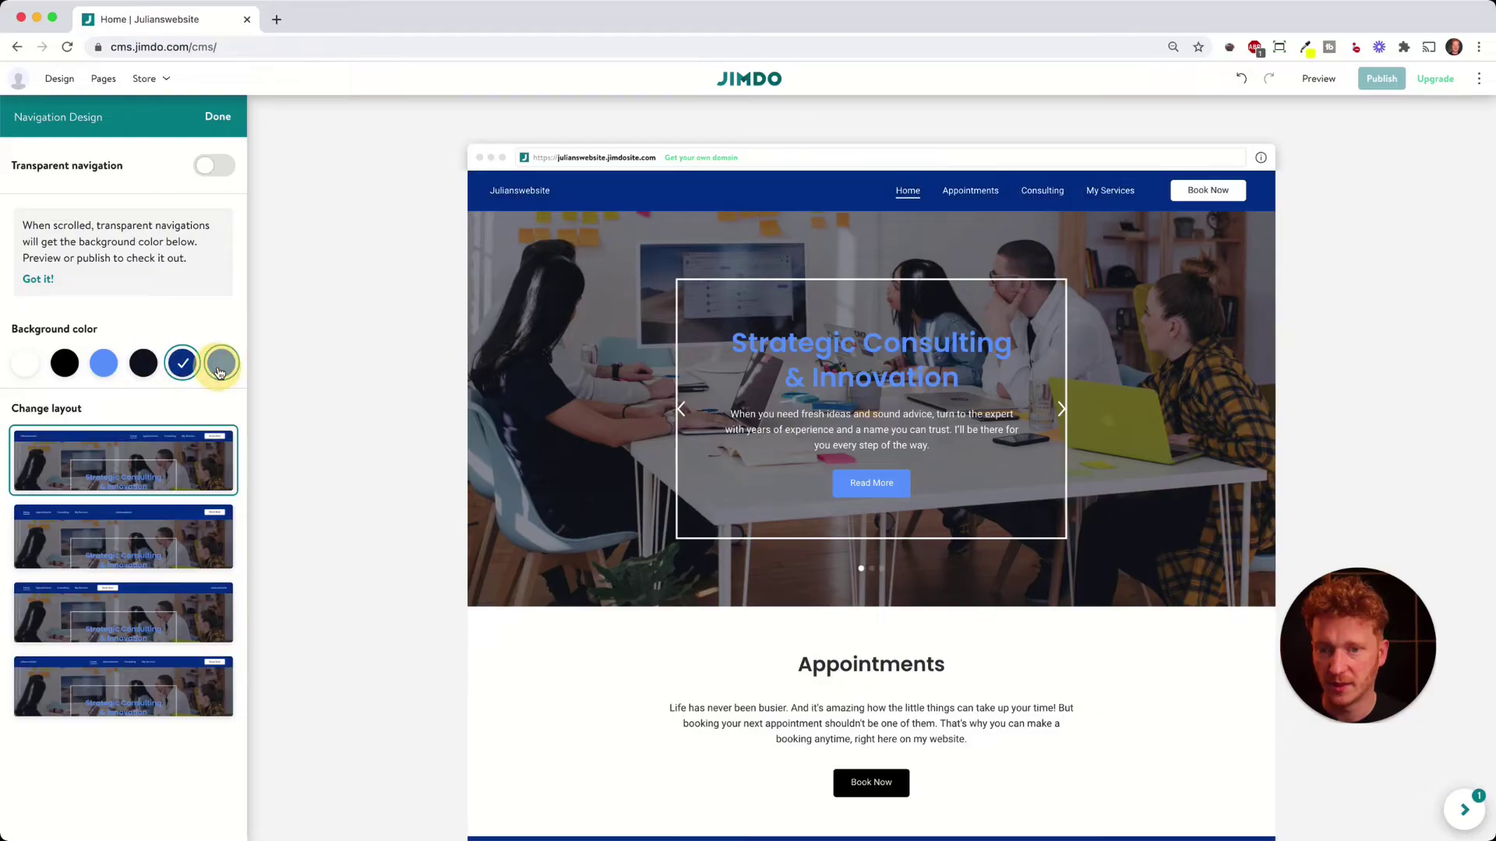
{"action": "left_click", "coordinate": [66, 364]}
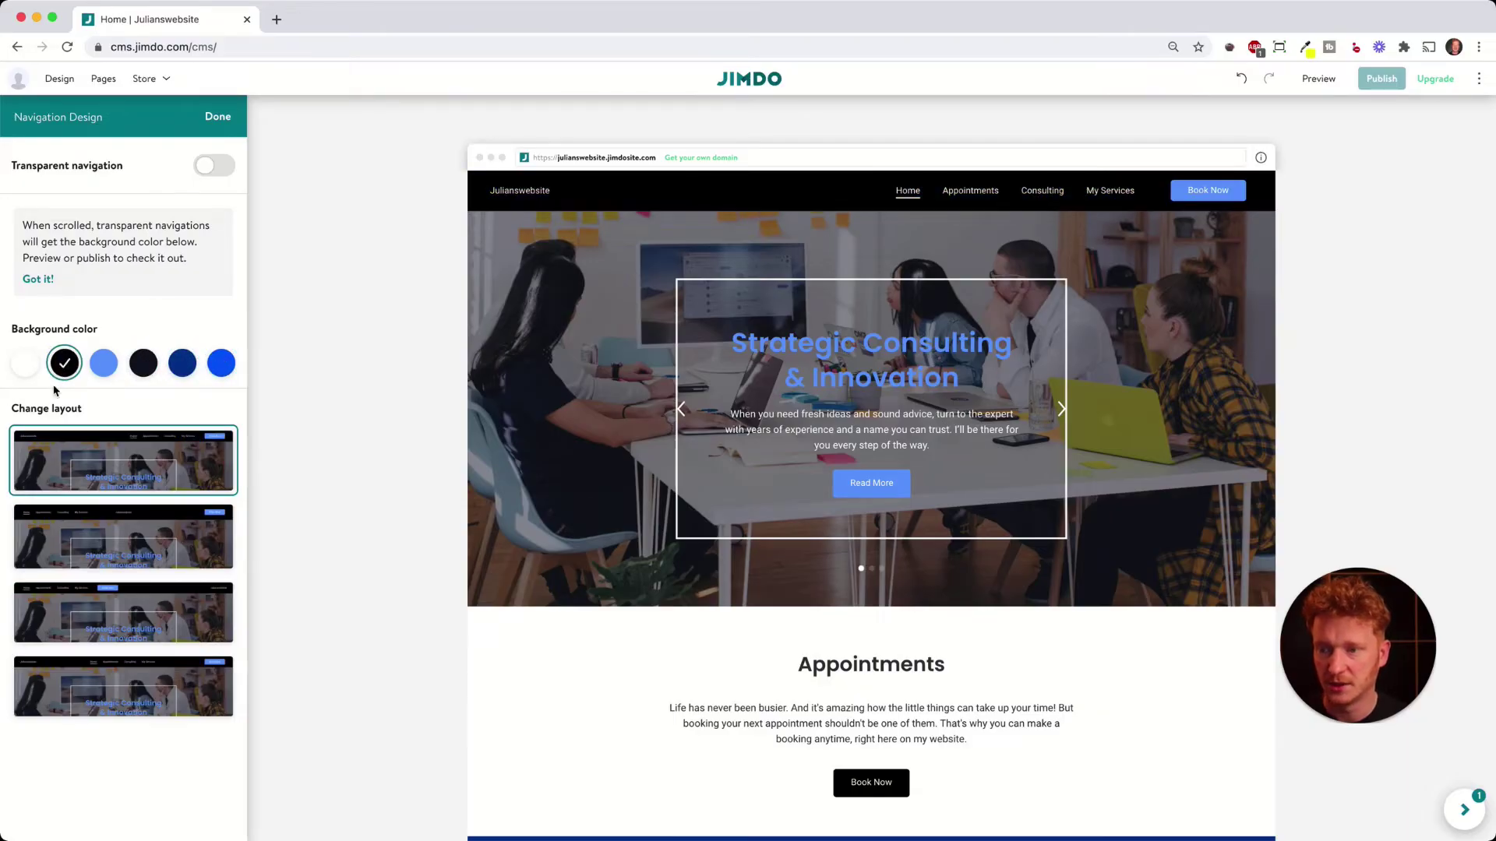
{"action": "left_click", "coordinate": [219, 168]}
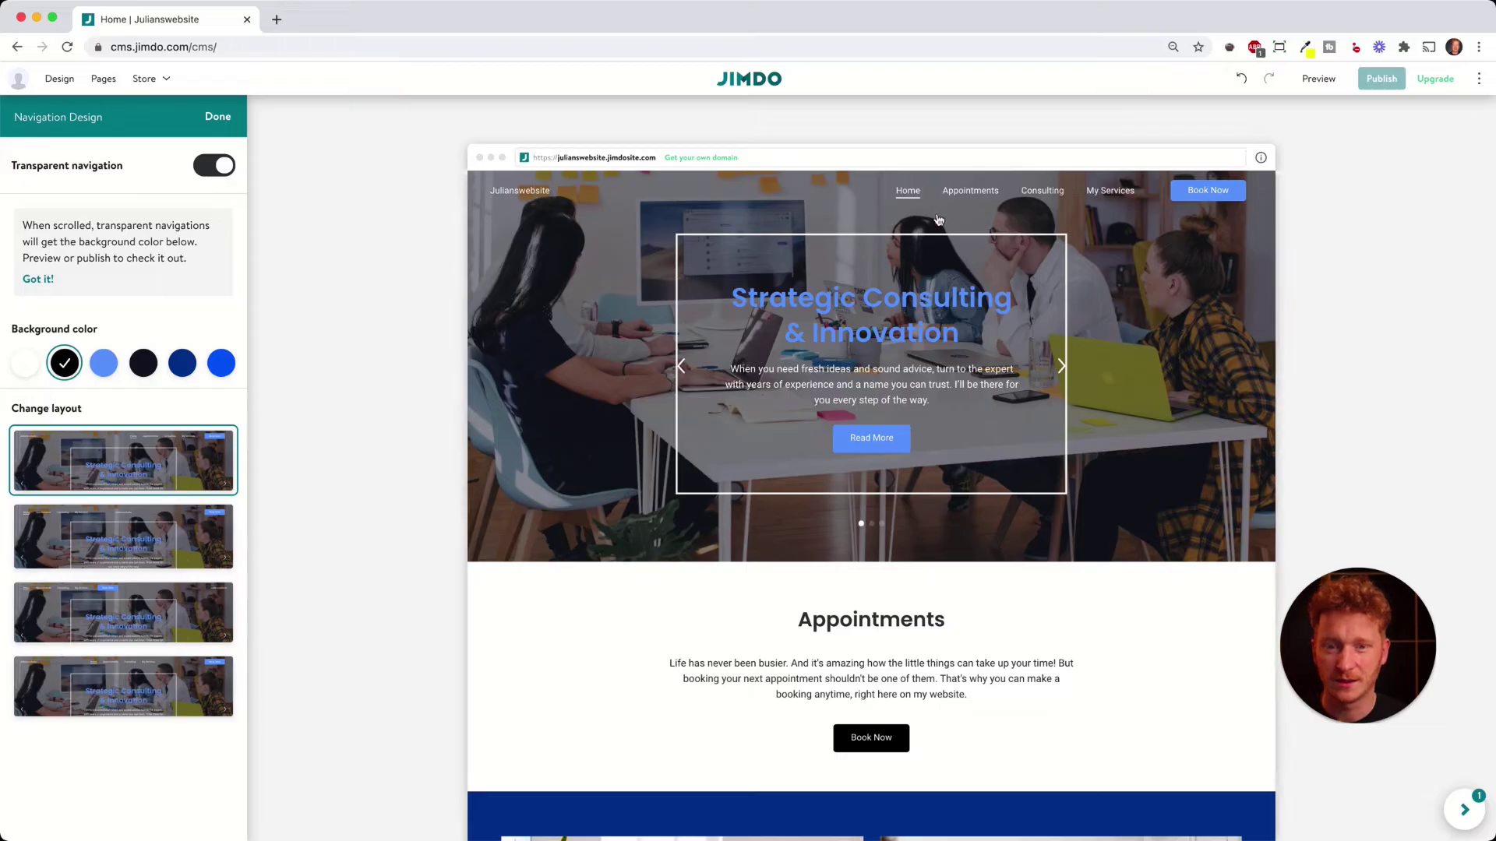
{"action": "left_click", "coordinate": [218, 117]}
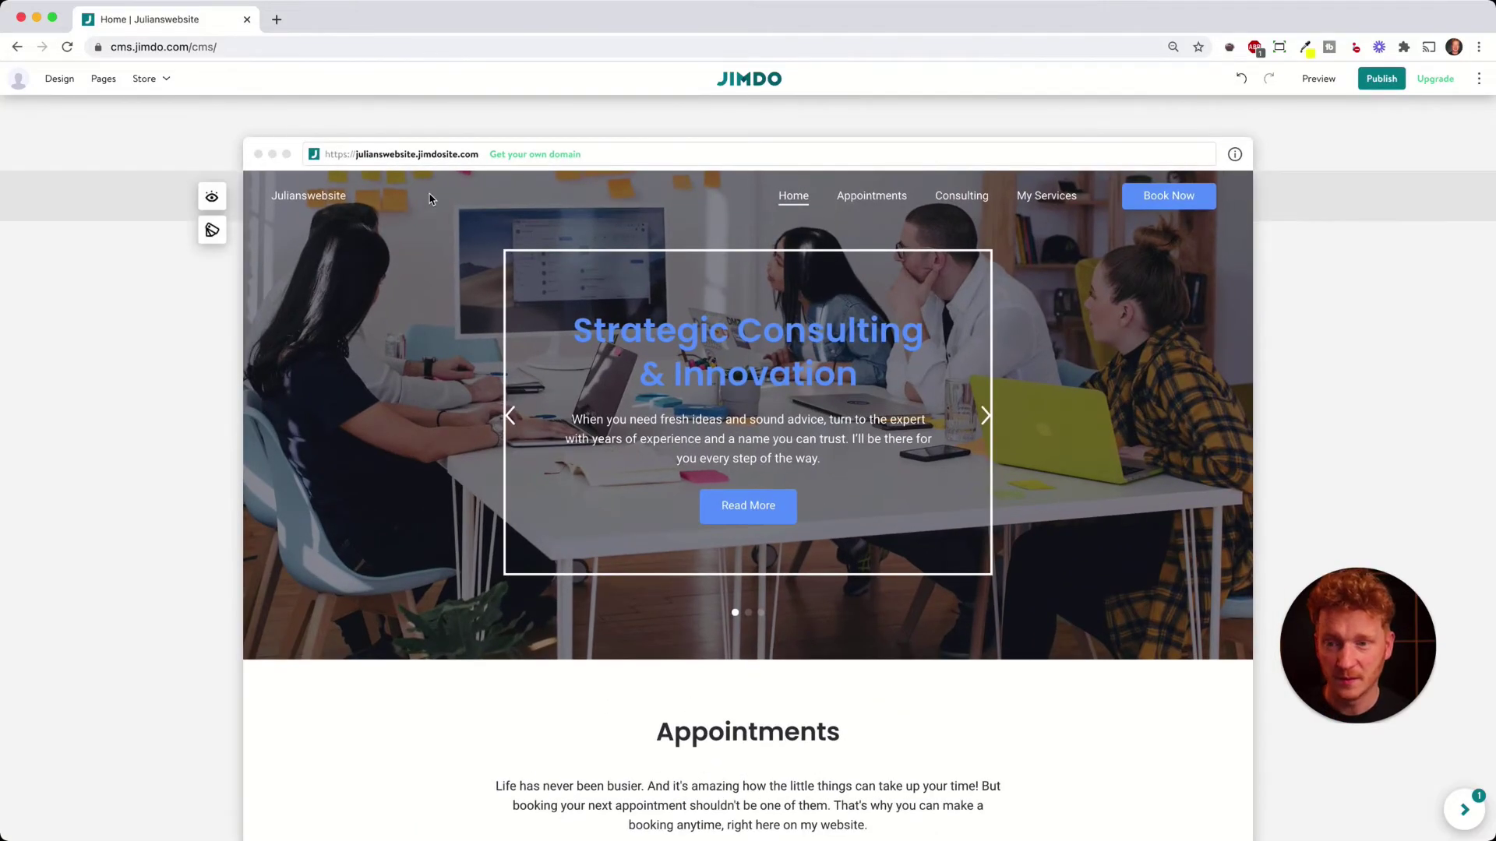
{"action": "left_click", "coordinate": [877, 204]}
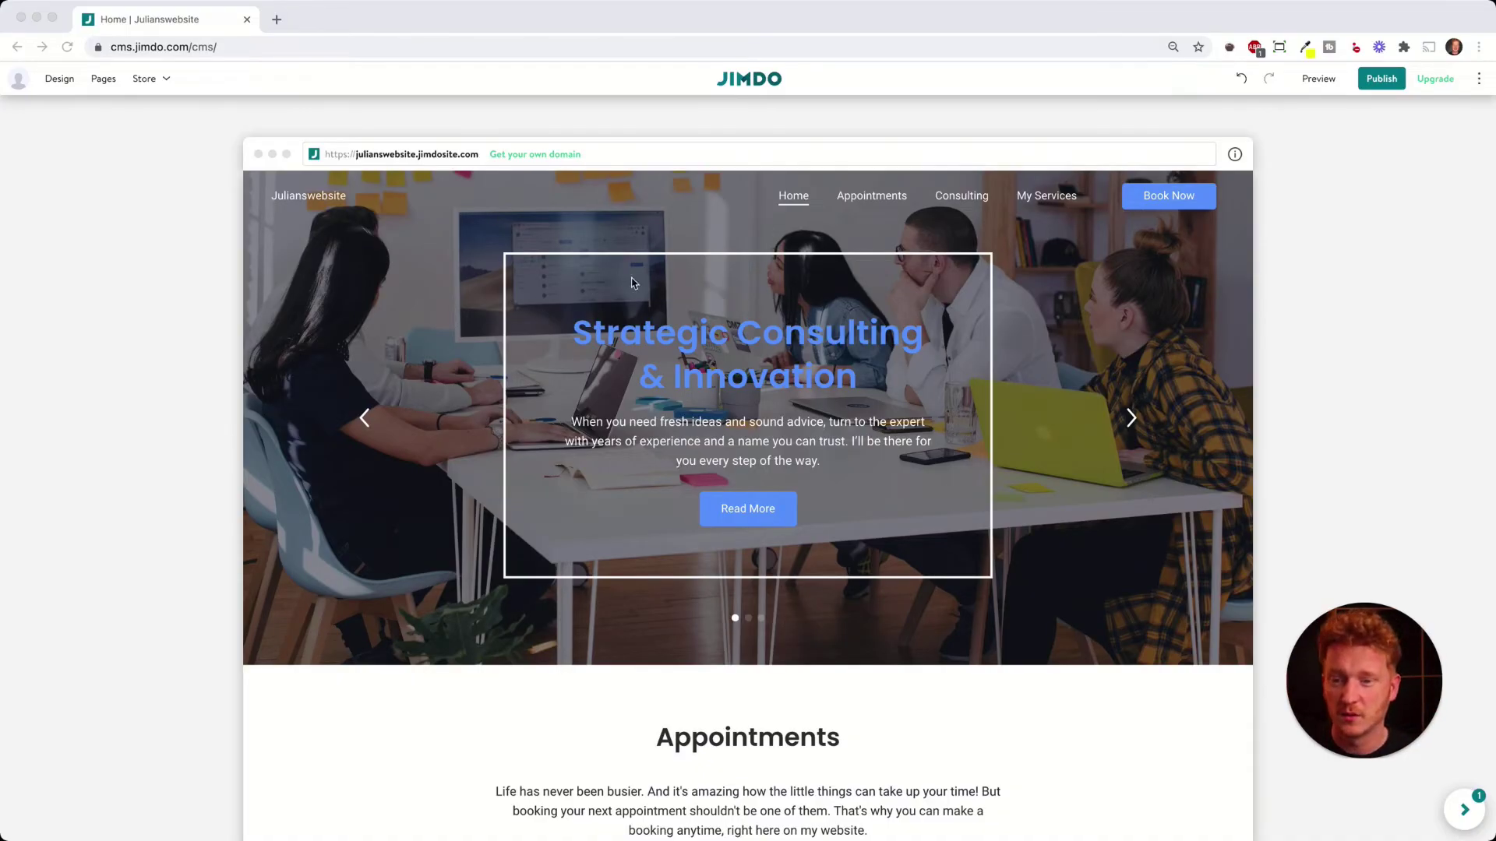
{"action": "left_click", "coordinate": [939, 439]}
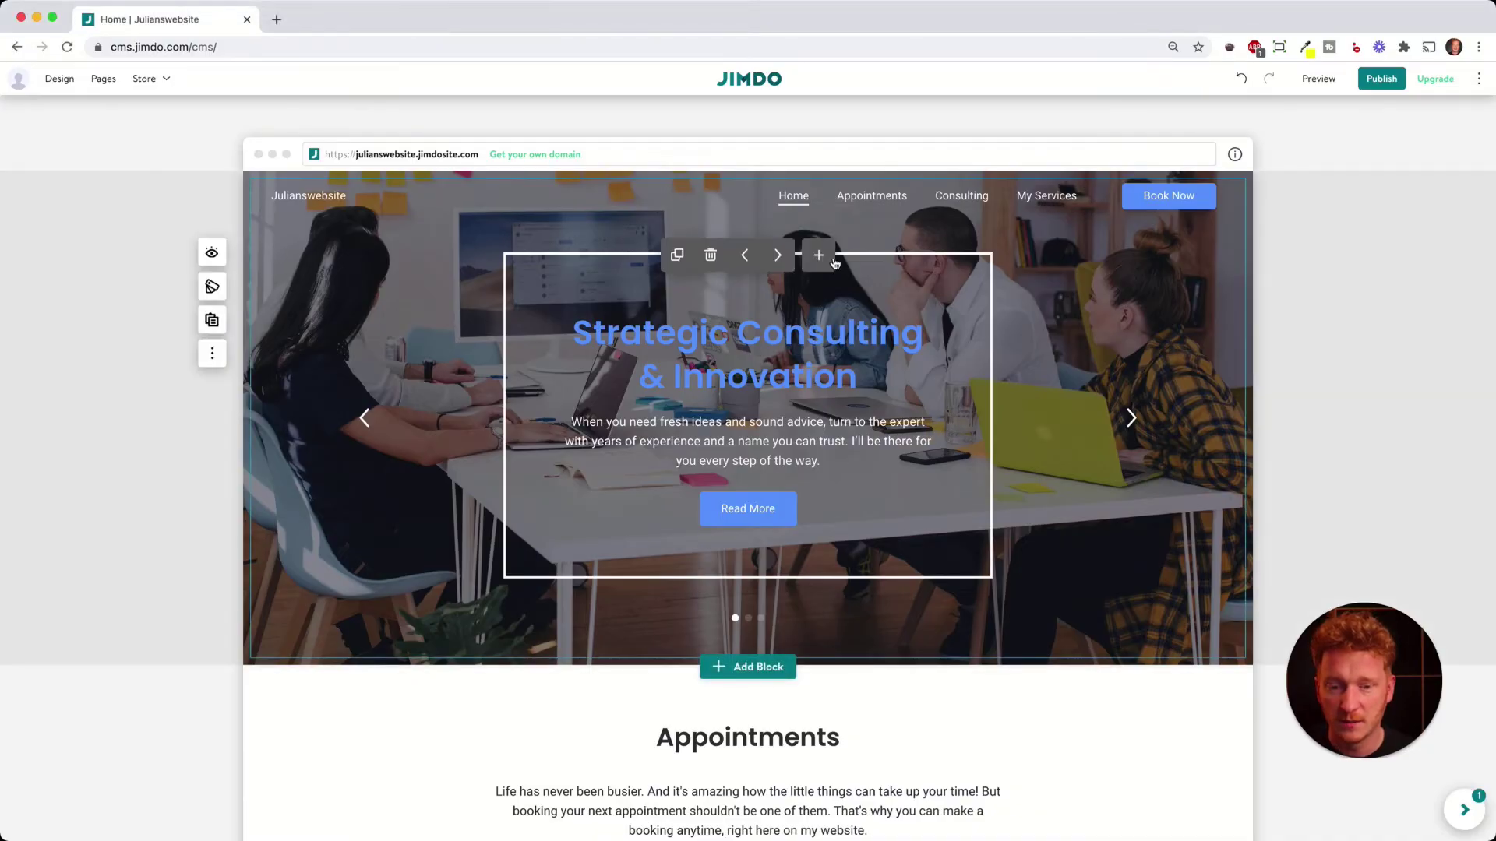
{"action": "scroll", "coordinate": [808, 573], "scroll_direction": "down", "scroll_amount": 3}
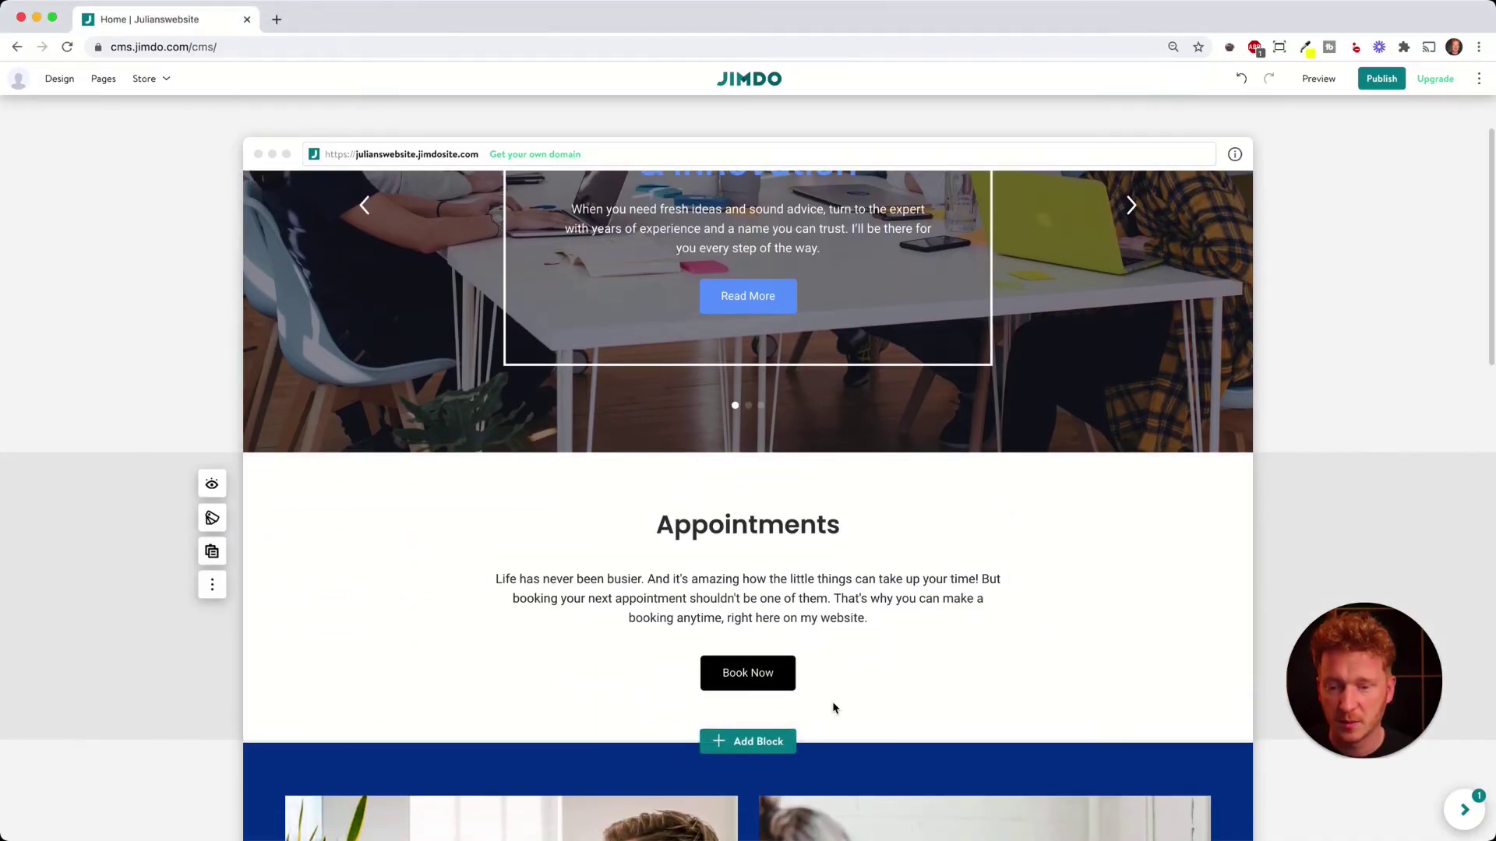
{"action": "scroll", "coordinate": [834, 708], "scroll_direction": "down", "scroll_amount": 4}
{"action": "scroll", "coordinate": [859, 389], "scroll_direction": "up", "scroll_amount": 2}
{"action": "scroll", "coordinate": [859, 389], "scroll_direction": "up", "scroll_amount": 3}
{"action": "scroll", "coordinate": [860, 397], "scroll_direction": "down", "scroll_amount": 10}
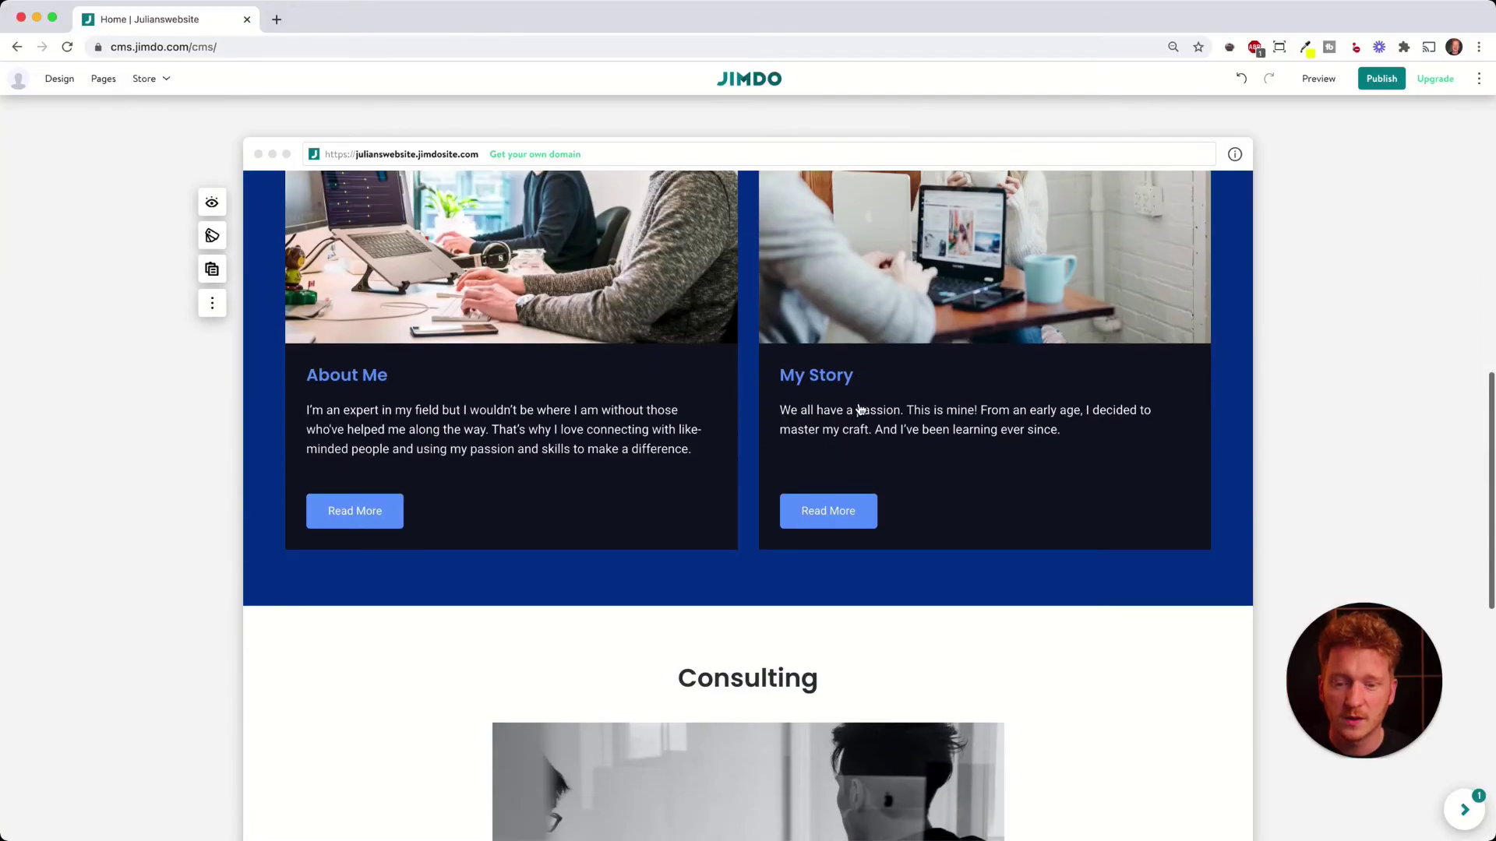
{"action": "scroll", "coordinate": [860, 410], "scroll_direction": "up", "scroll_amount": 3}
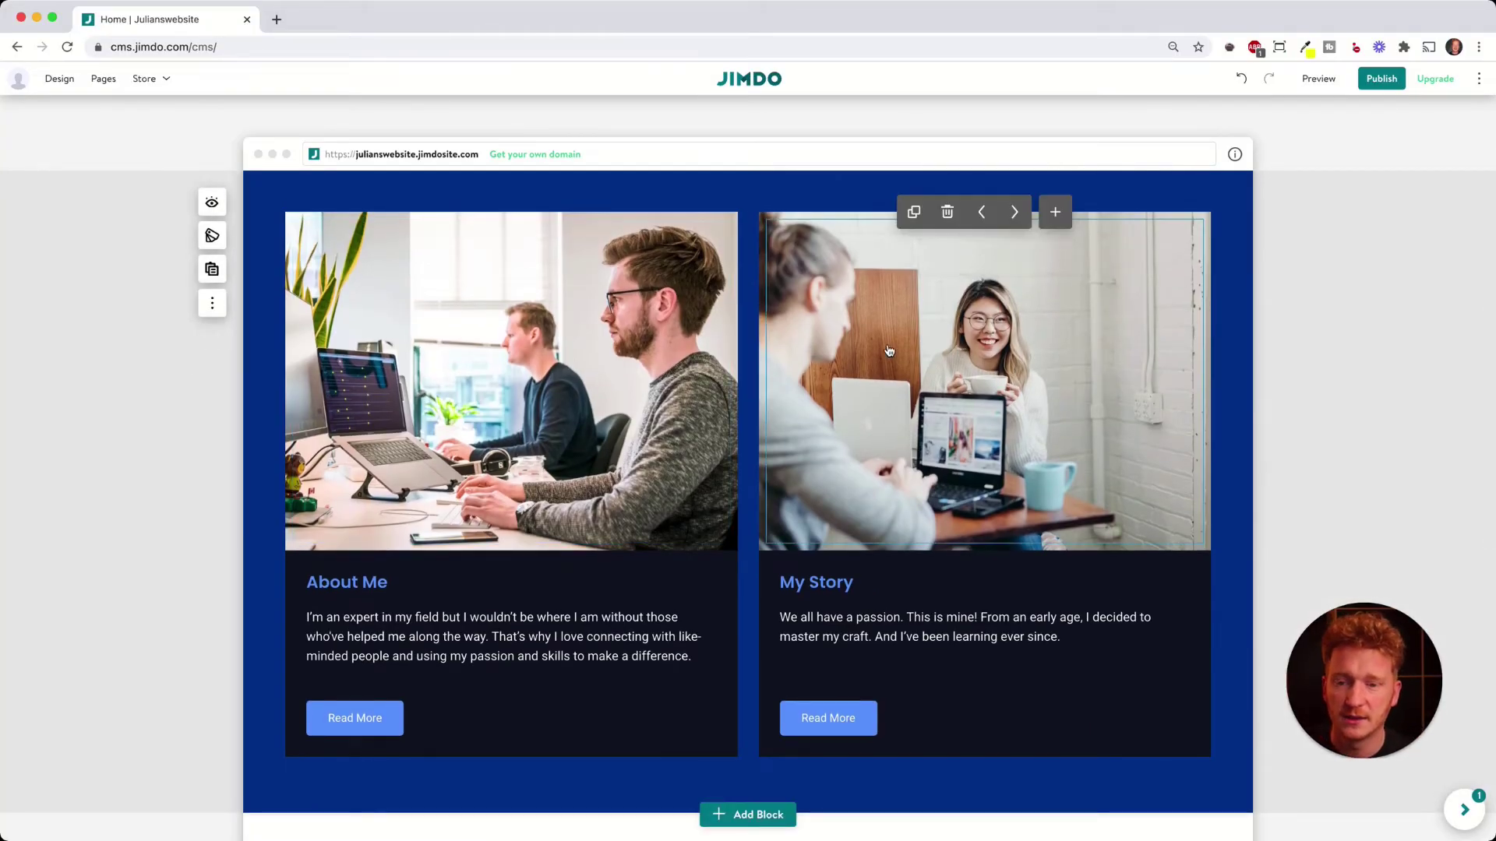
{"action": "scroll", "coordinate": [867, 283], "scroll_direction": "up", "scroll_amount": 10}
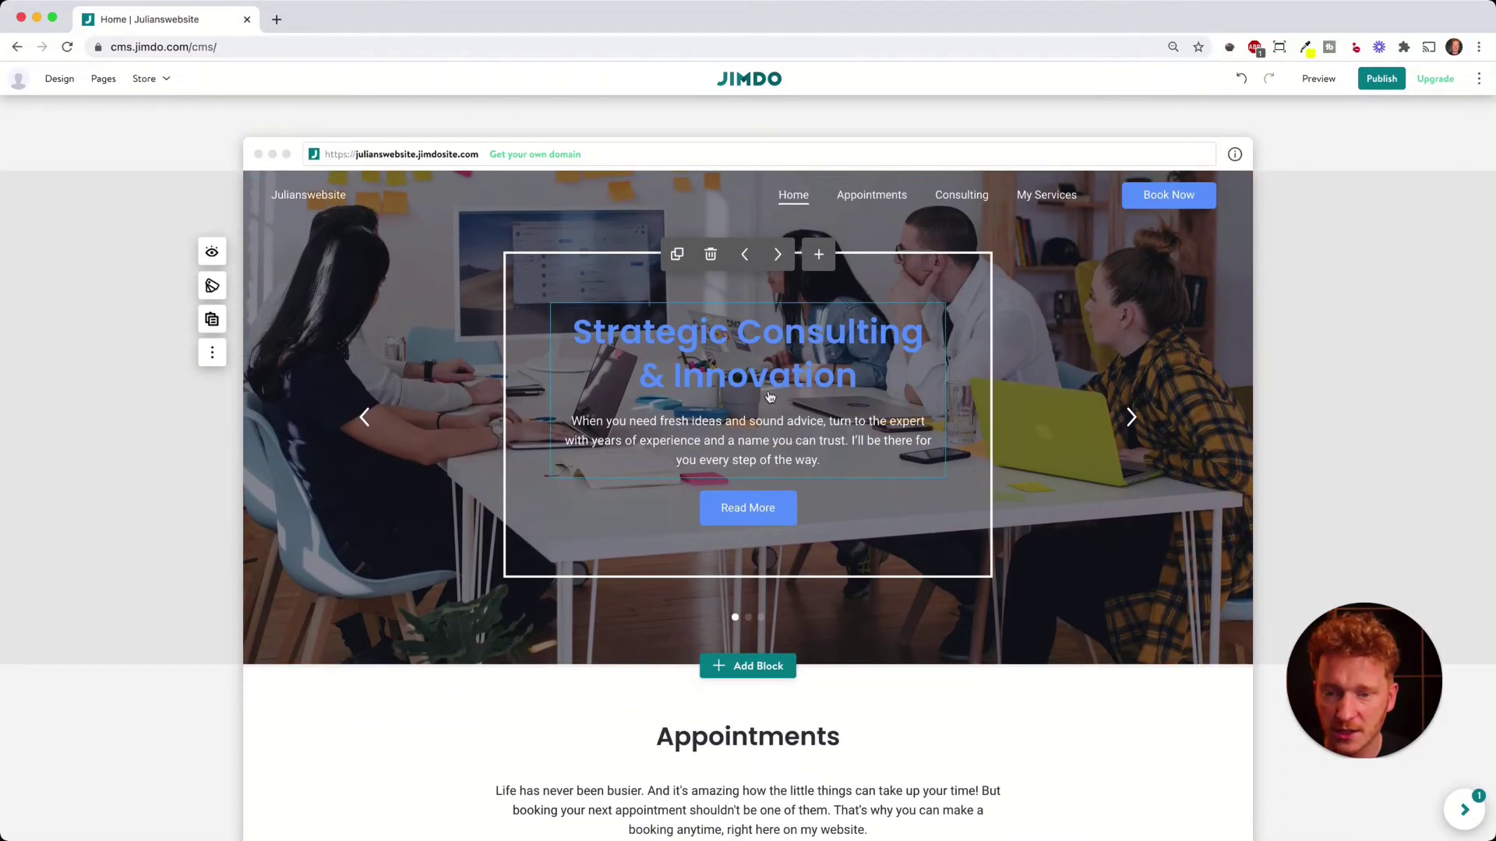
- Replace the hero slide heading with 'Welcome to my Agency'
{"action": "left_click", "coordinate": [678, 389]}
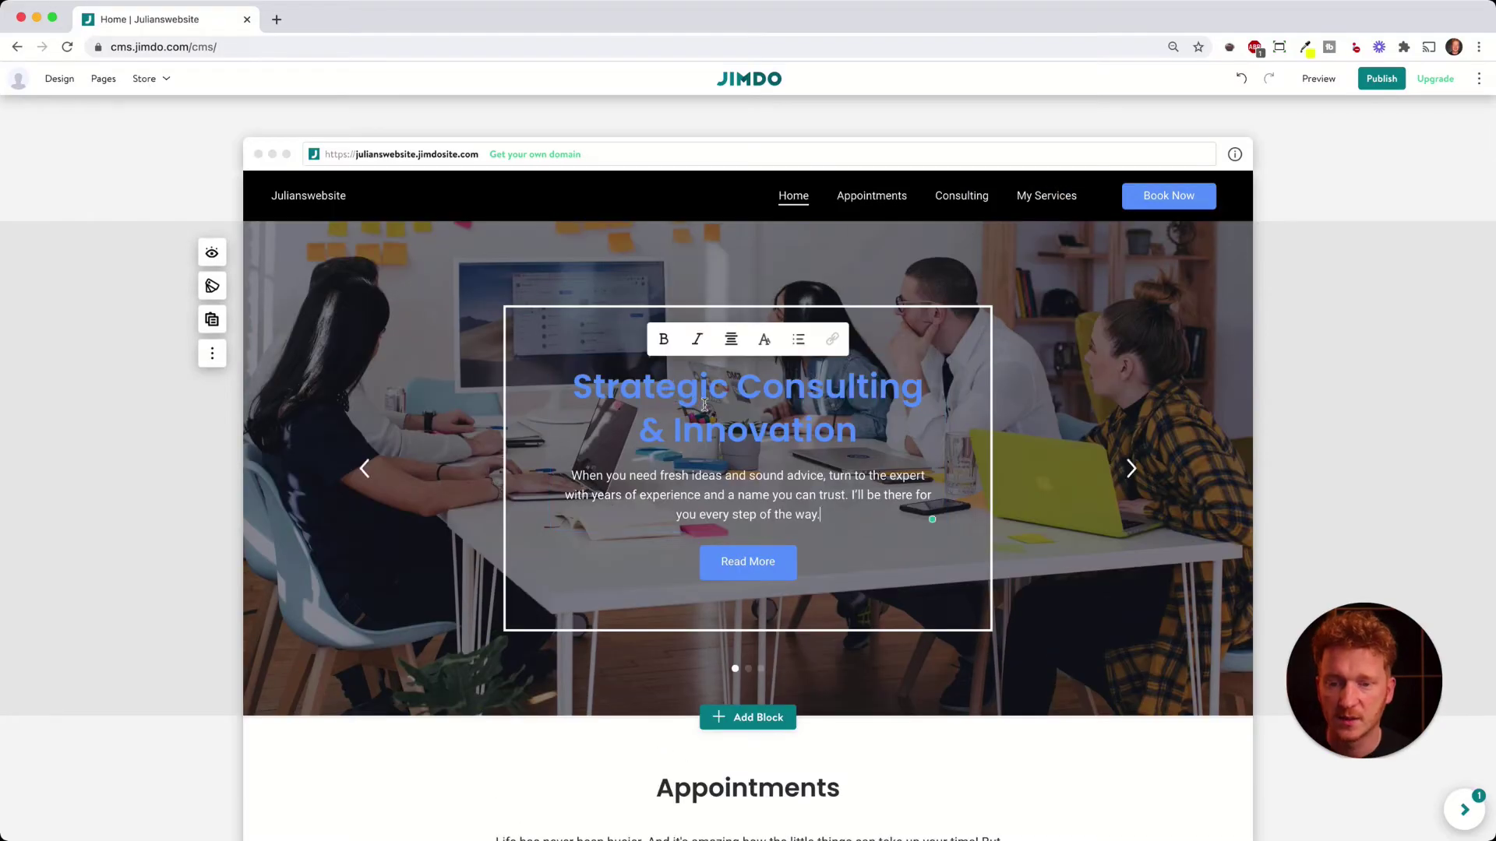
{"action": "left_click_drag", "start_coordinate": [846, 434], "coordinate": [655, 393]}
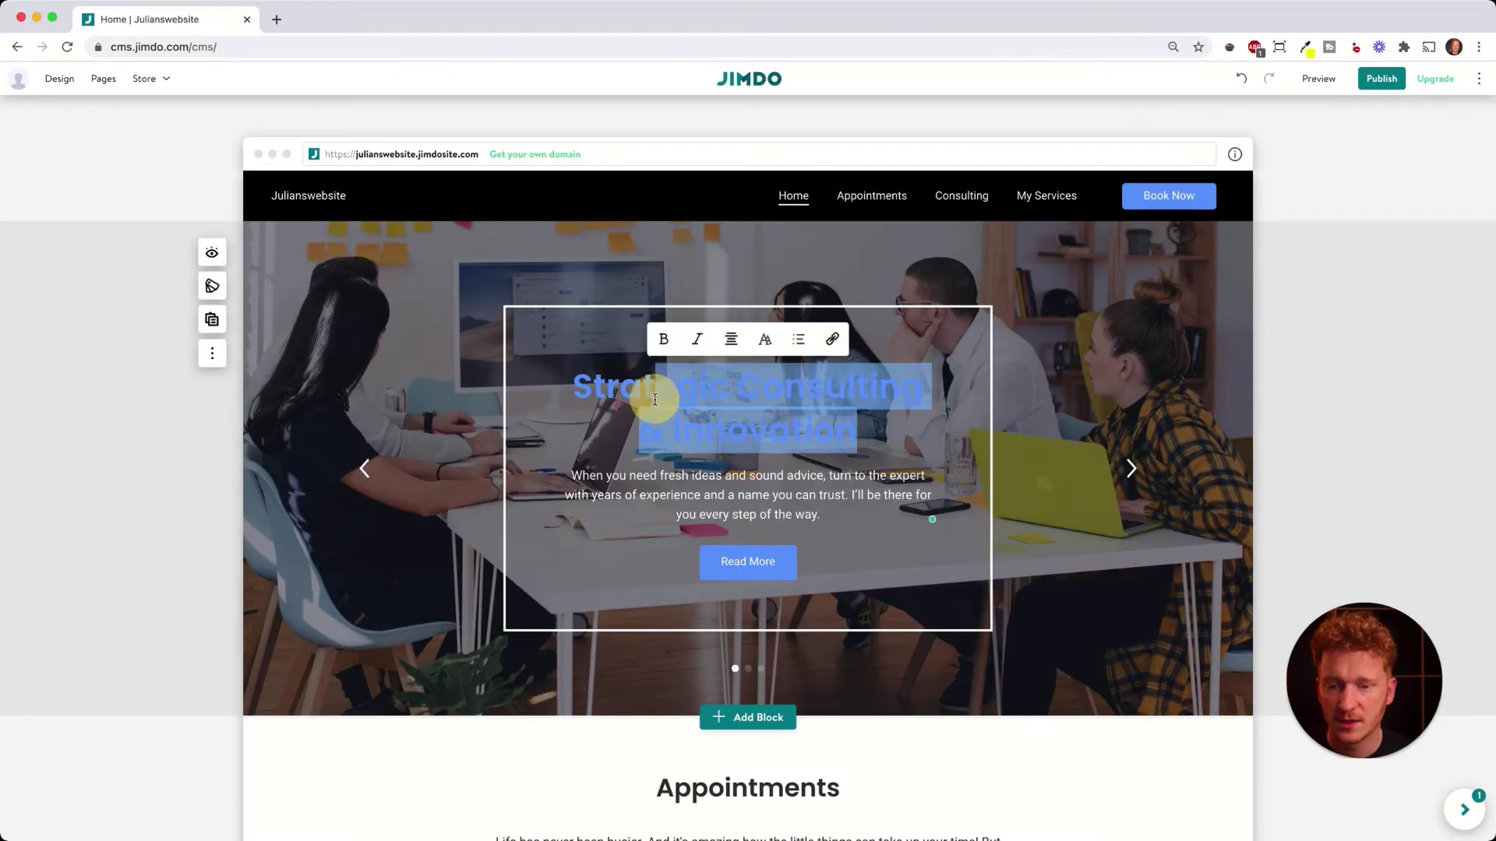
{"action": "key", "text": "BackSpace"}
{"action": "key", "text": "BackSpace"}
{"action": "key", "text": "BackSpace"}
{"action": "key", "text": "BackSpace"}
{"action": "key", "text": "BackSpace"}
{"action": "key", "text": "BackSpace"}
{"action": "key", "text": "BackSpace"}
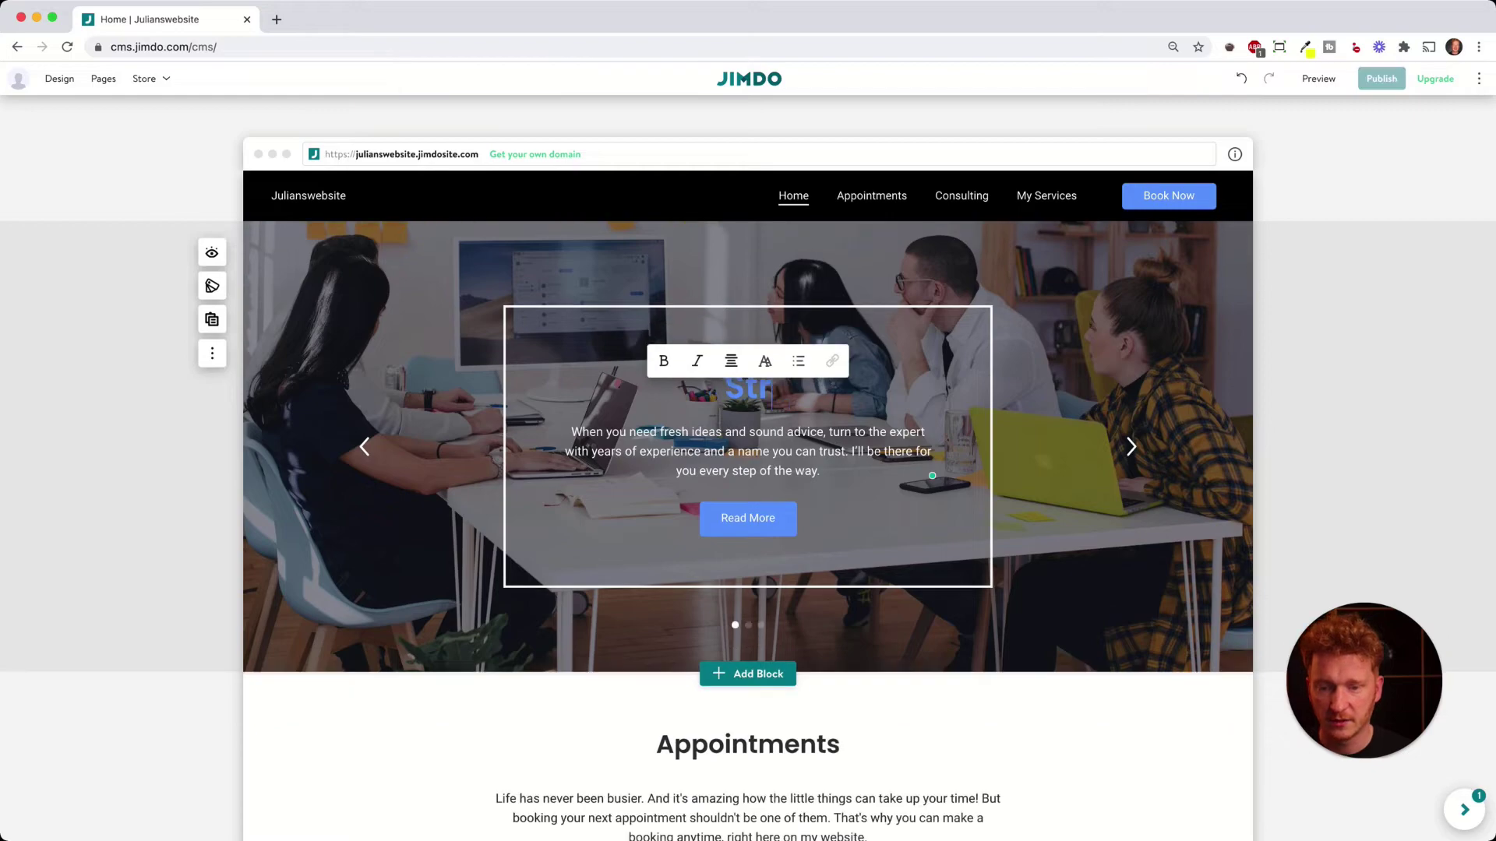
{"action": "type", "text": "Welcome to my Agency"}
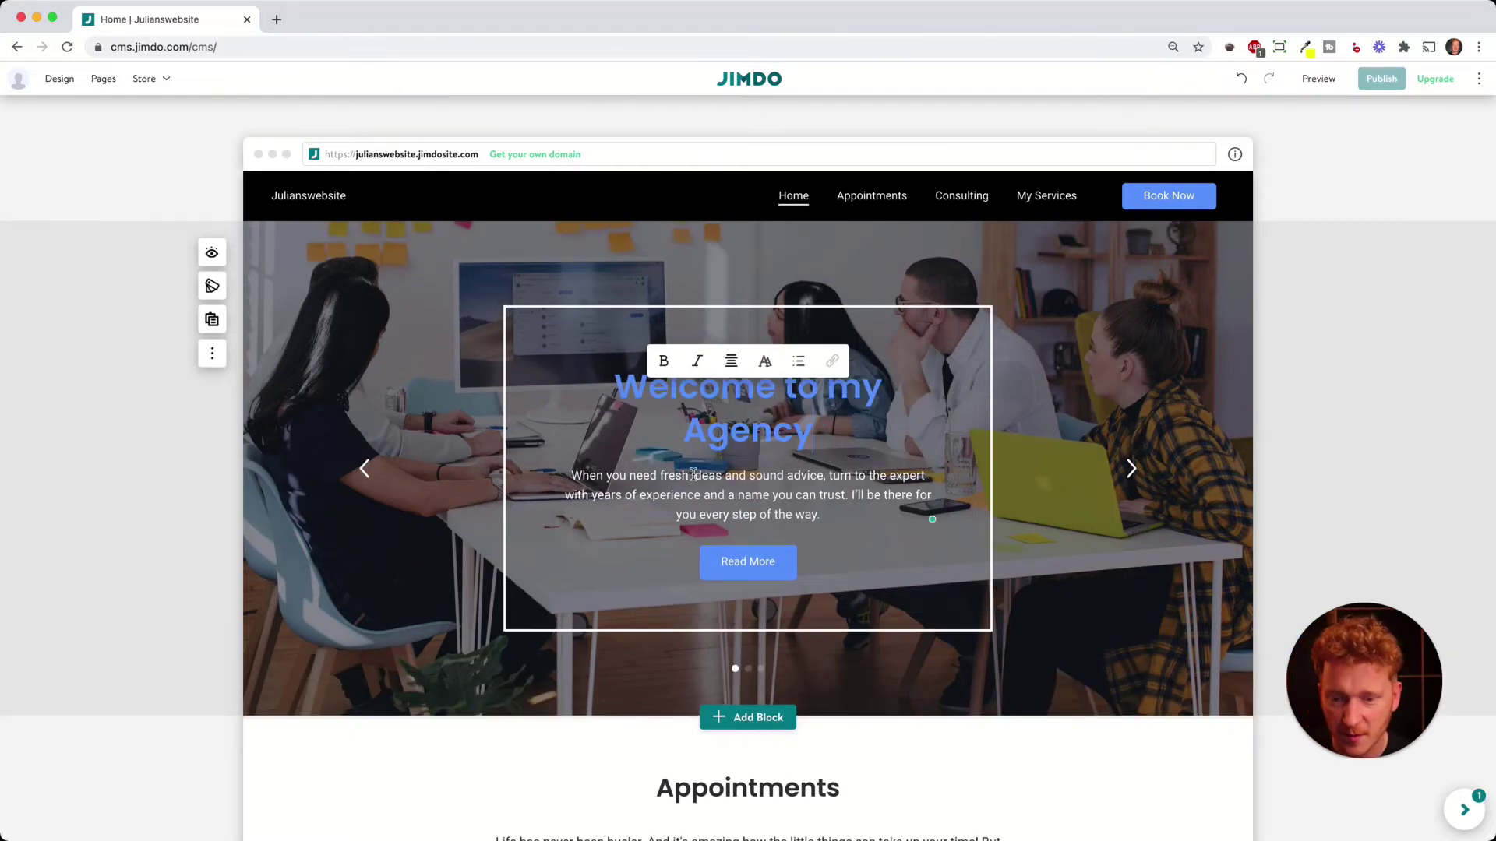
- Trim the middle of the hero paragraph and make the word 'you' bold
{"action": "left_click_drag", "start_coordinate": [665, 476], "coordinate": [695, 476]}
{"action": "key", "text": "BackSpace"}
{"action": "key", "text": "BackSpace"}
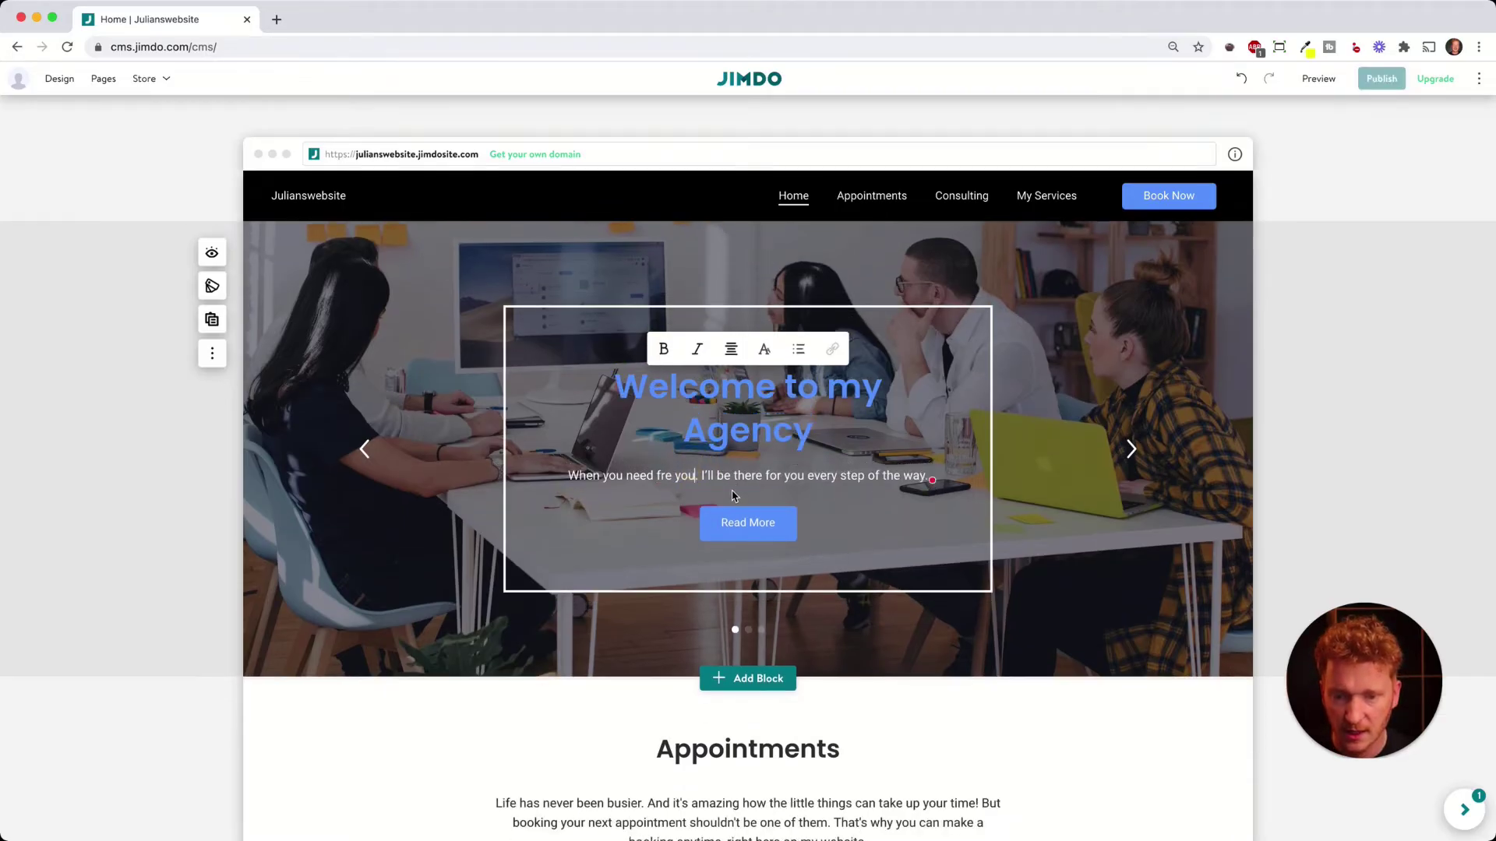
{"action": "double_click", "coordinate": [691, 473]}
{"action": "left_click", "coordinate": [663, 341]}
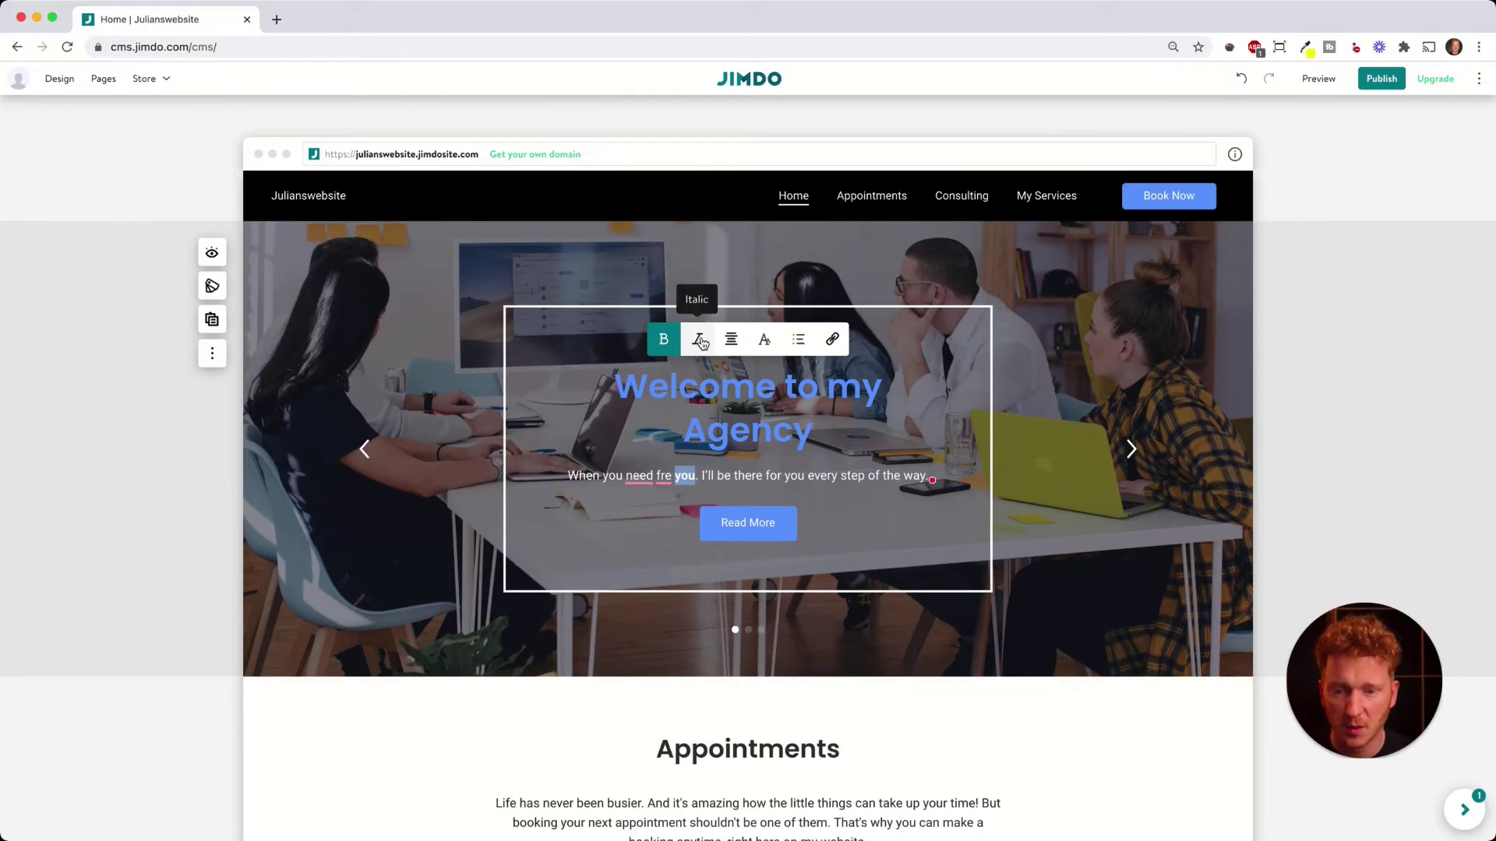
{"action": "left_click", "coordinate": [1084, 367]}
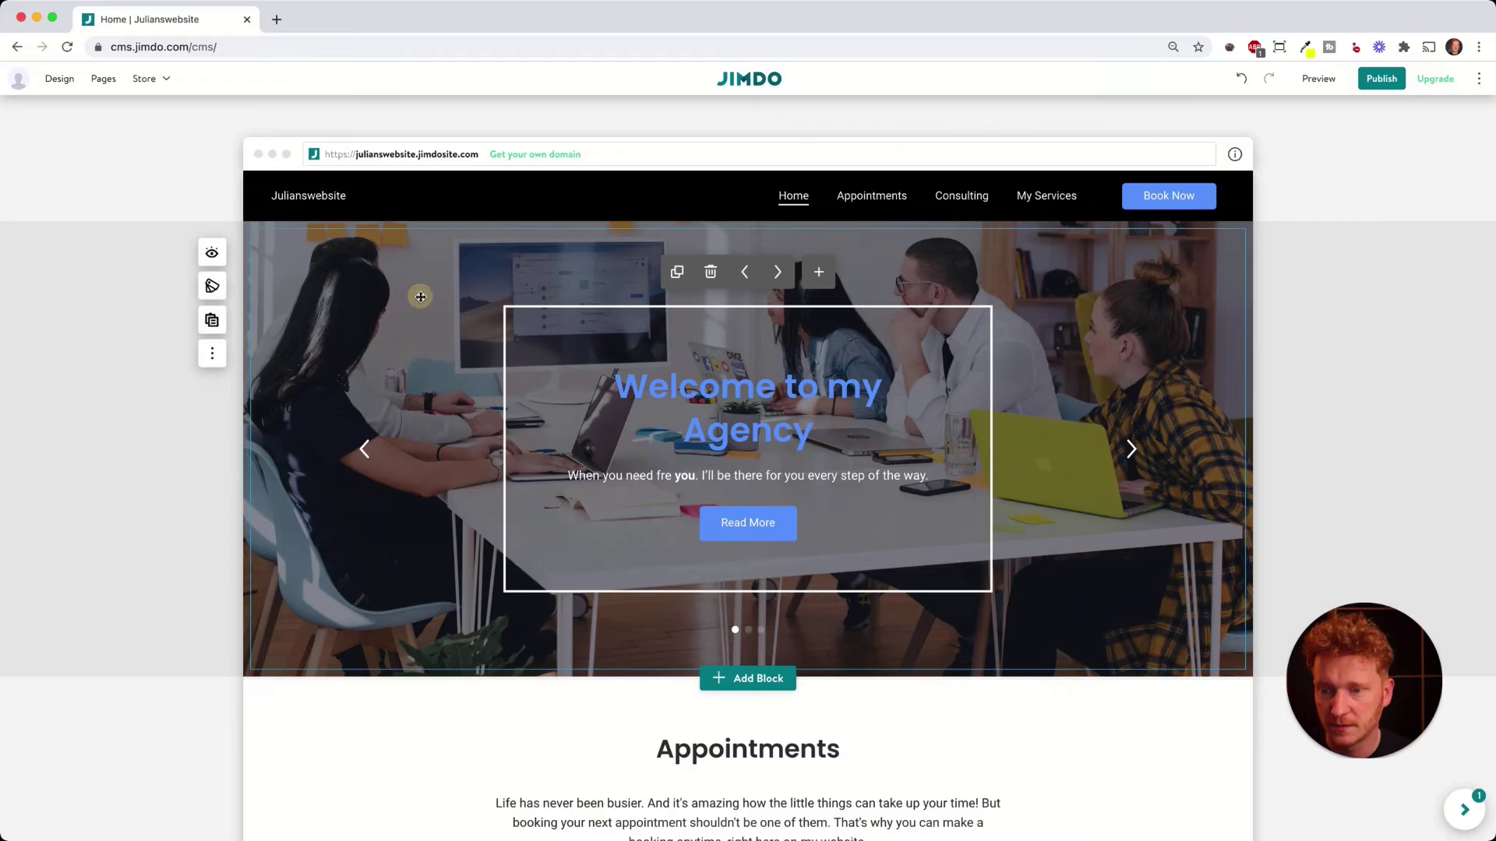
- Set the hero background to the My Images photo of two people at a sticker-covered laptop
{"action": "left_click", "coordinate": [401, 230]}
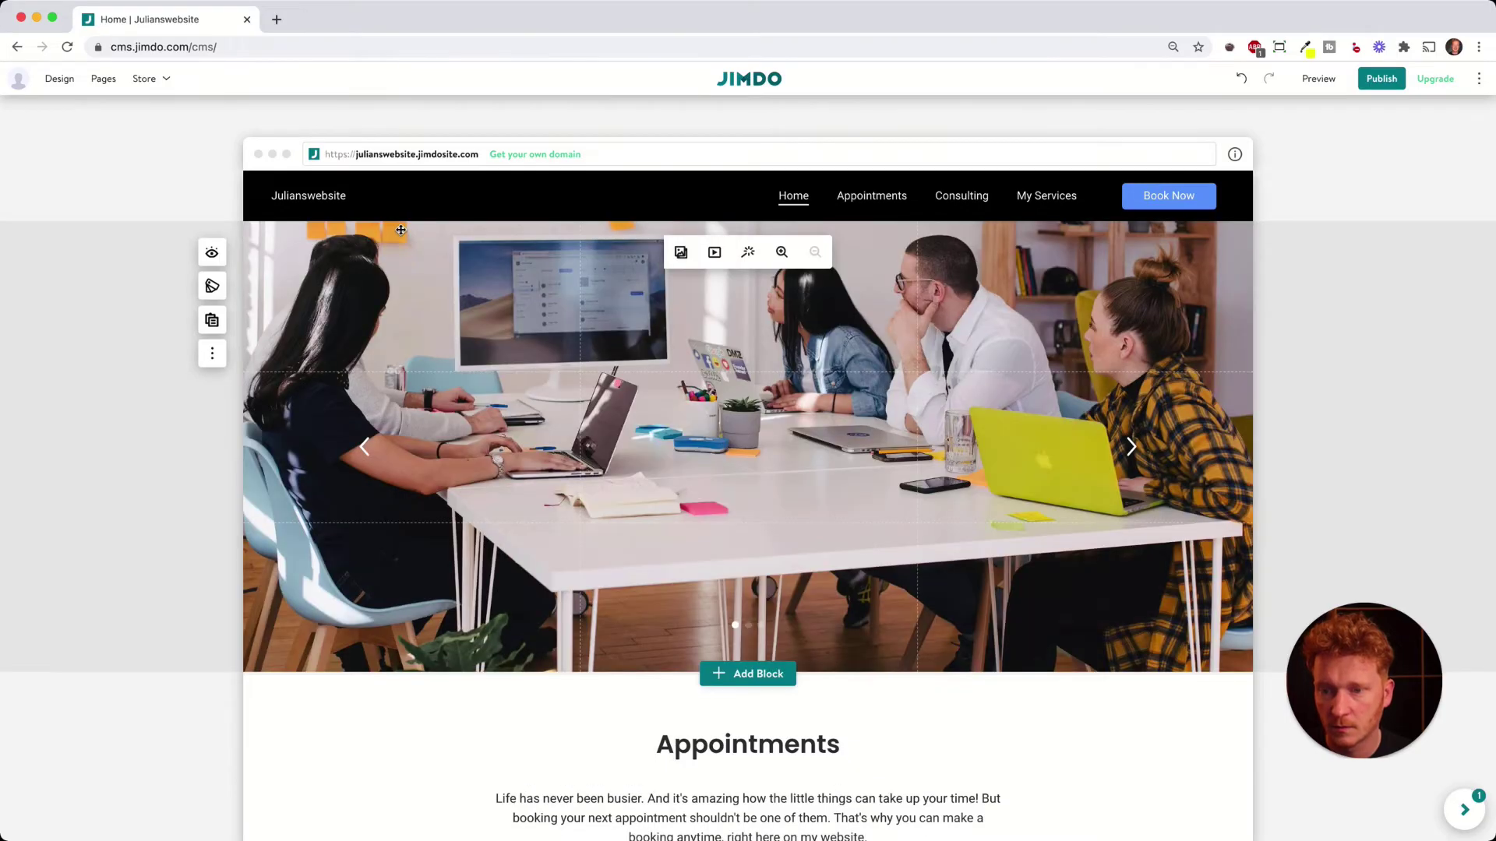
{"action": "left_click", "coordinate": [680, 252]}
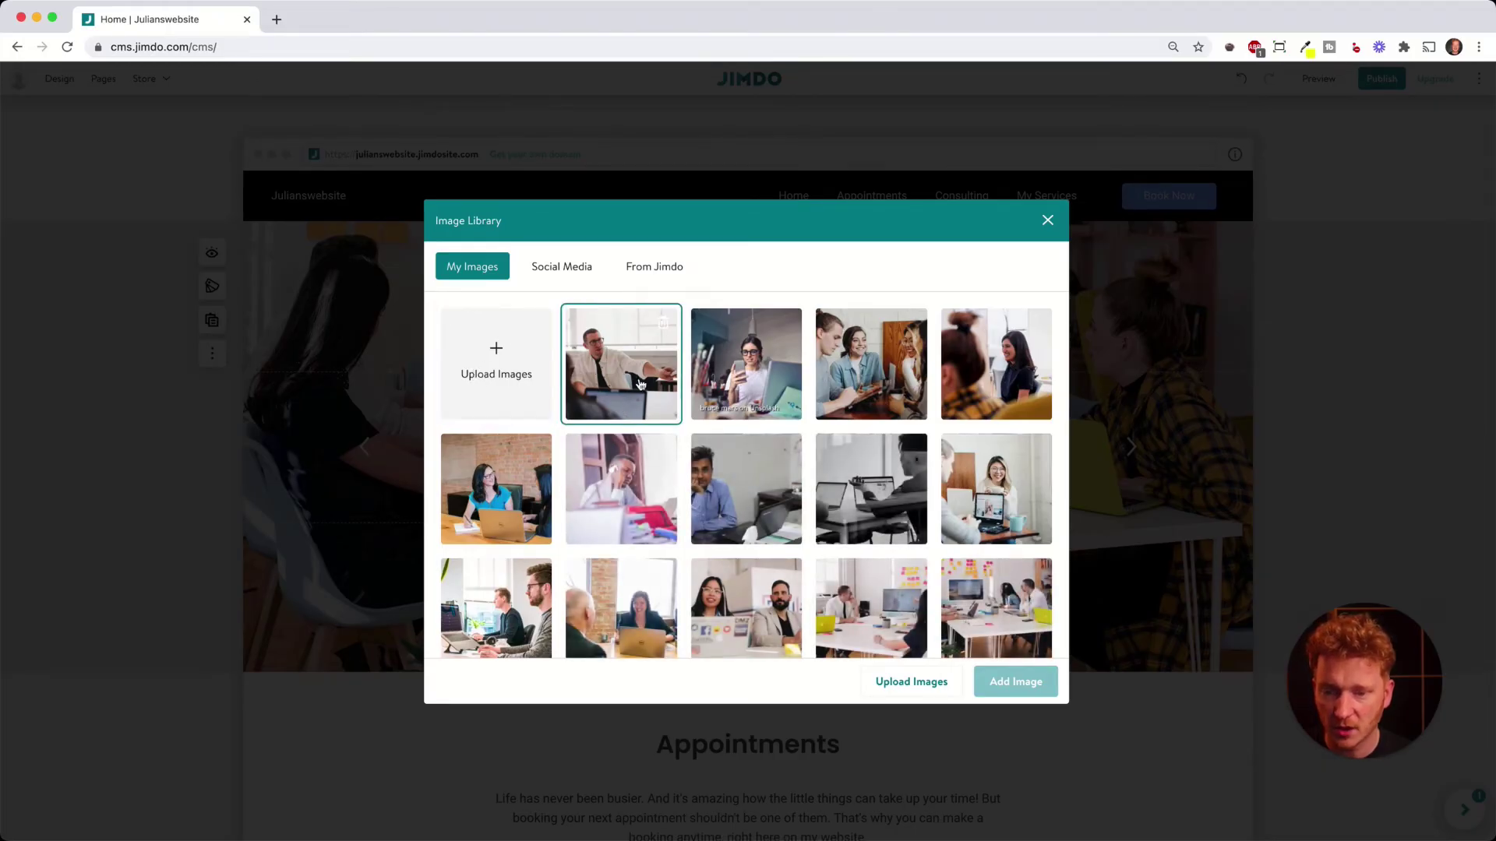
{"action": "left_click", "coordinate": [638, 267]}
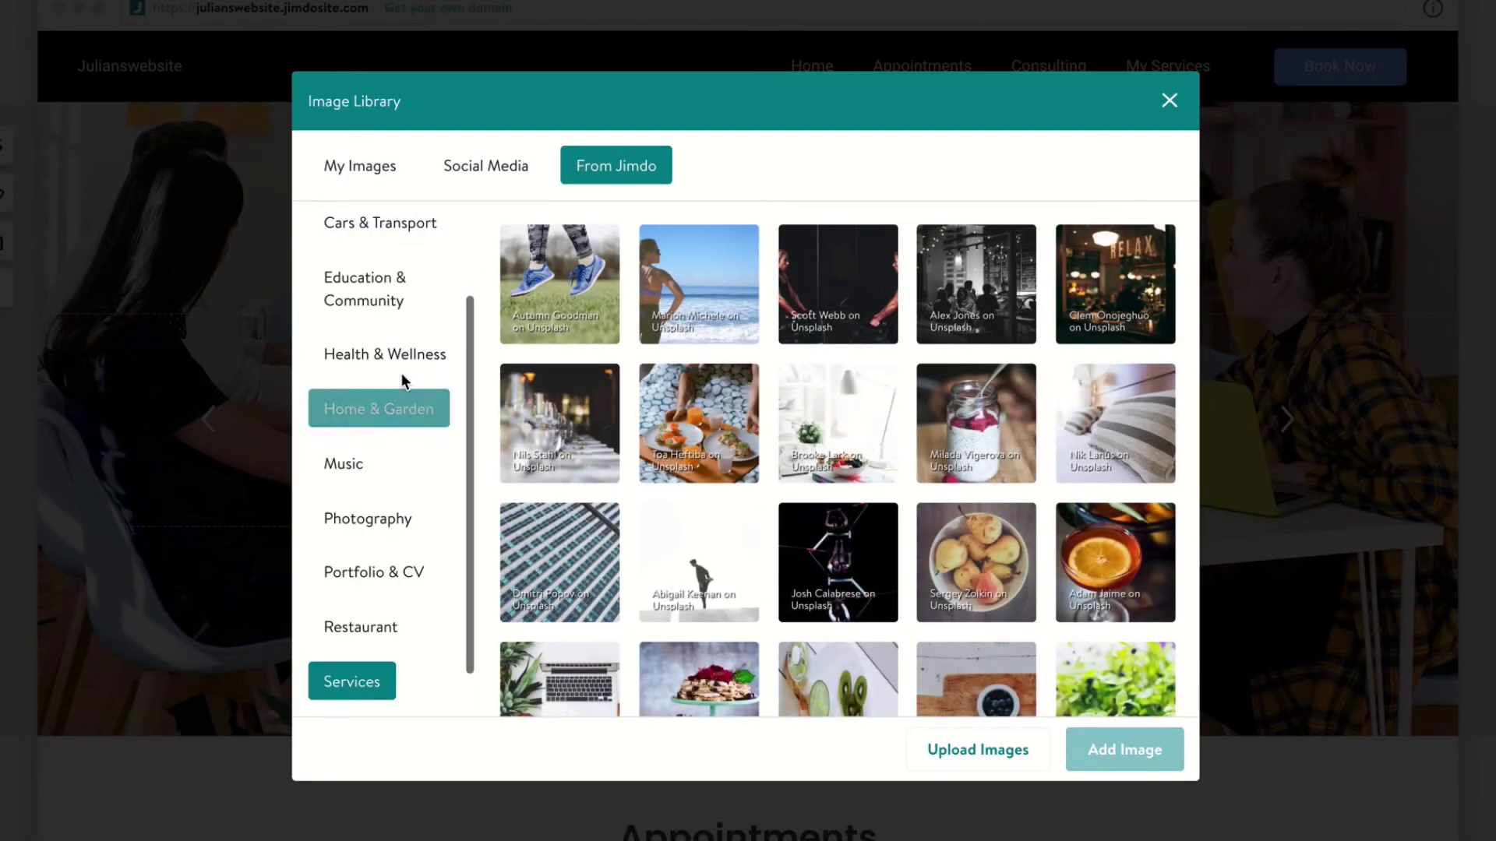
{"action": "left_click", "coordinate": [402, 362]}
{"action": "left_click", "coordinate": [384, 416]}
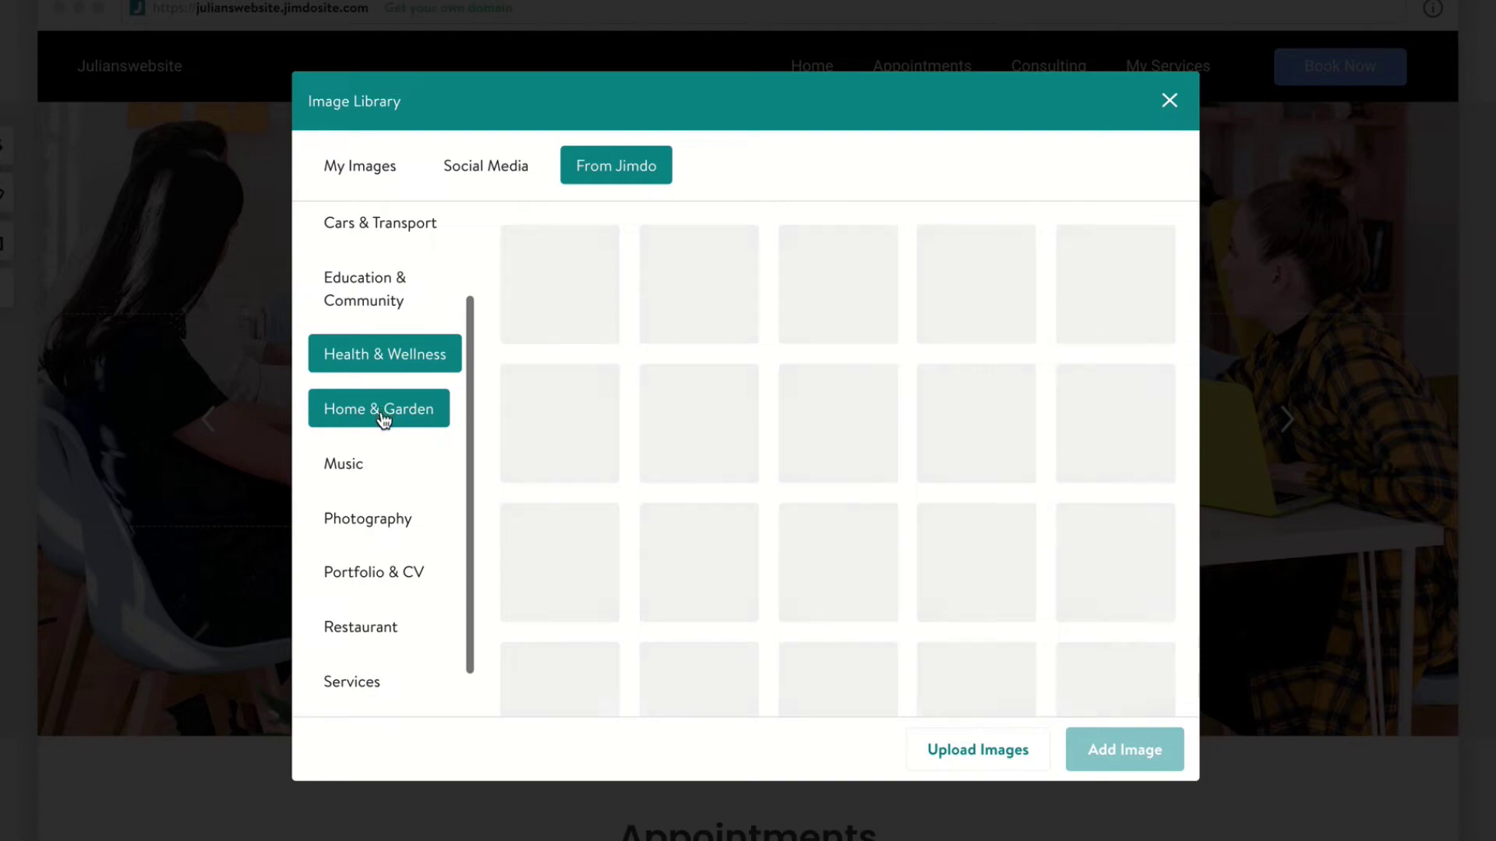
{"action": "left_click", "coordinate": [365, 166]}
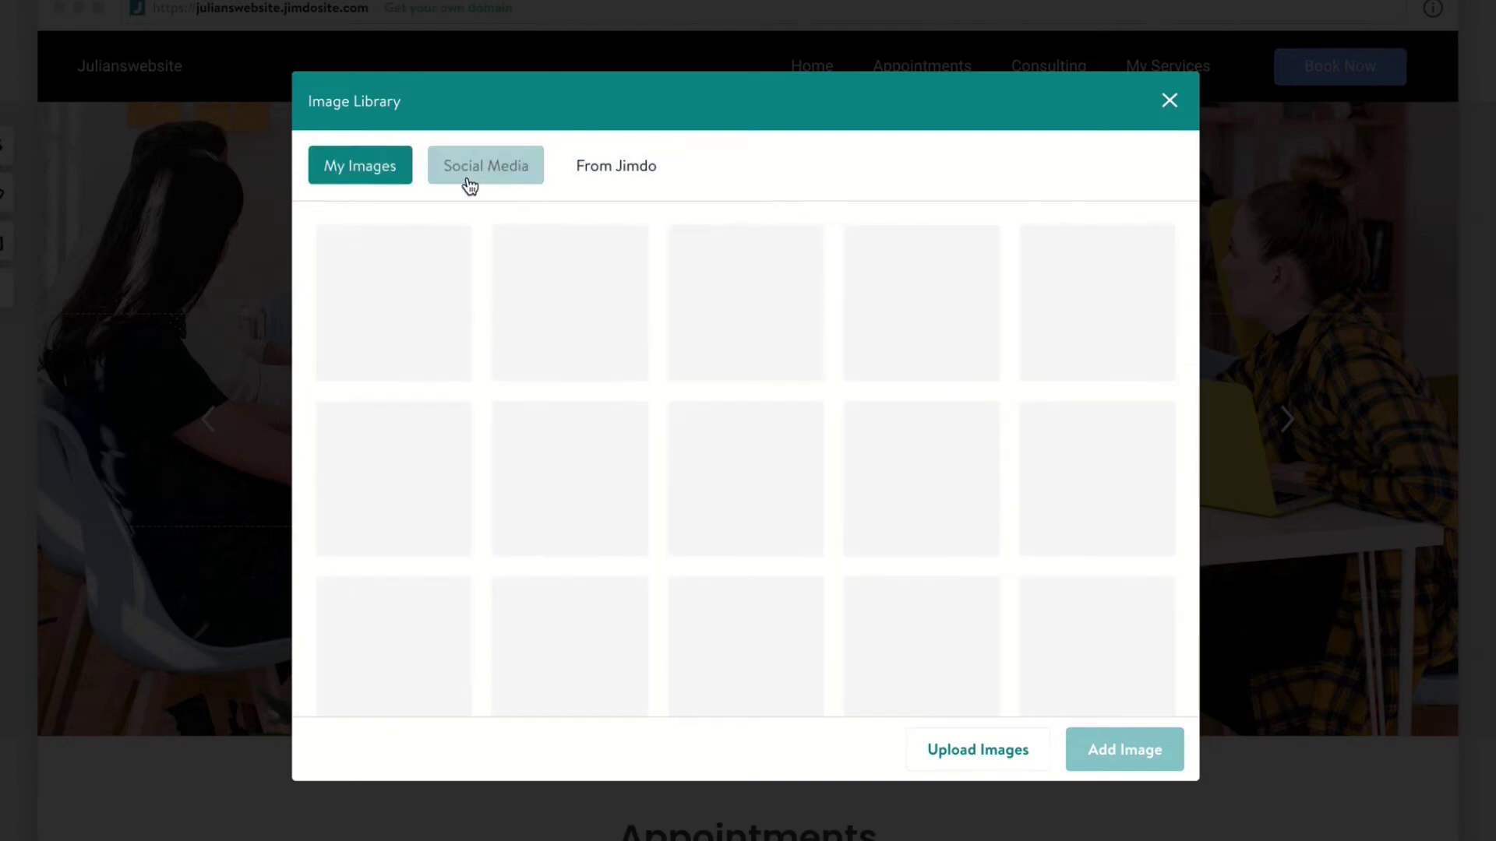
{"action": "left_click", "coordinate": [518, 164]}
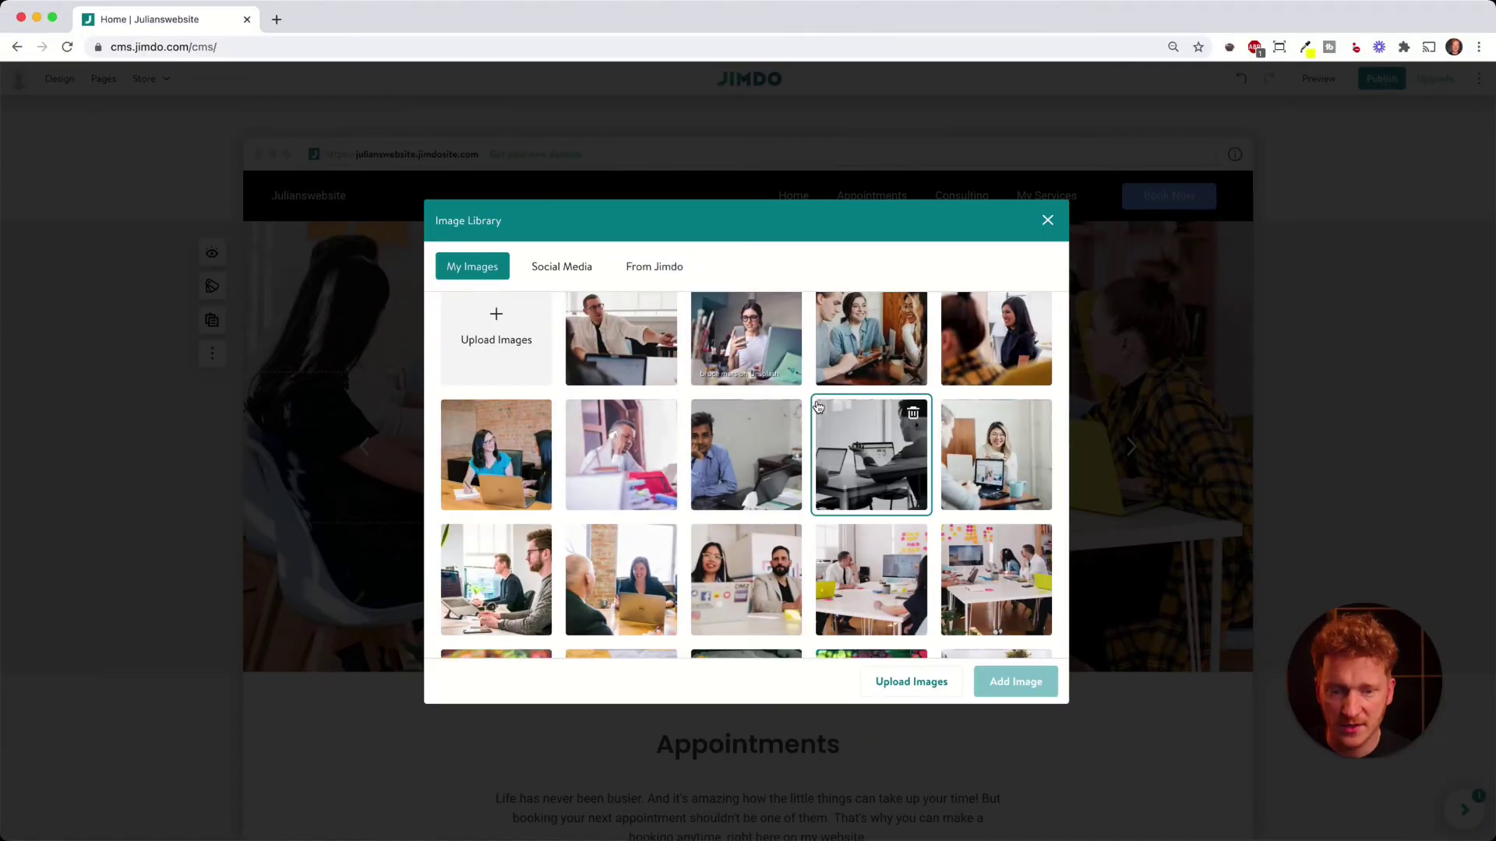
{"action": "scroll", "coordinate": [818, 407], "scroll_direction": "down", "scroll_amount": 2}
{"action": "scroll", "coordinate": [818, 407], "scroll_direction": "down", "scroll_amount": 2}
{"action": "left_click", "coordinate": [781, 428]}
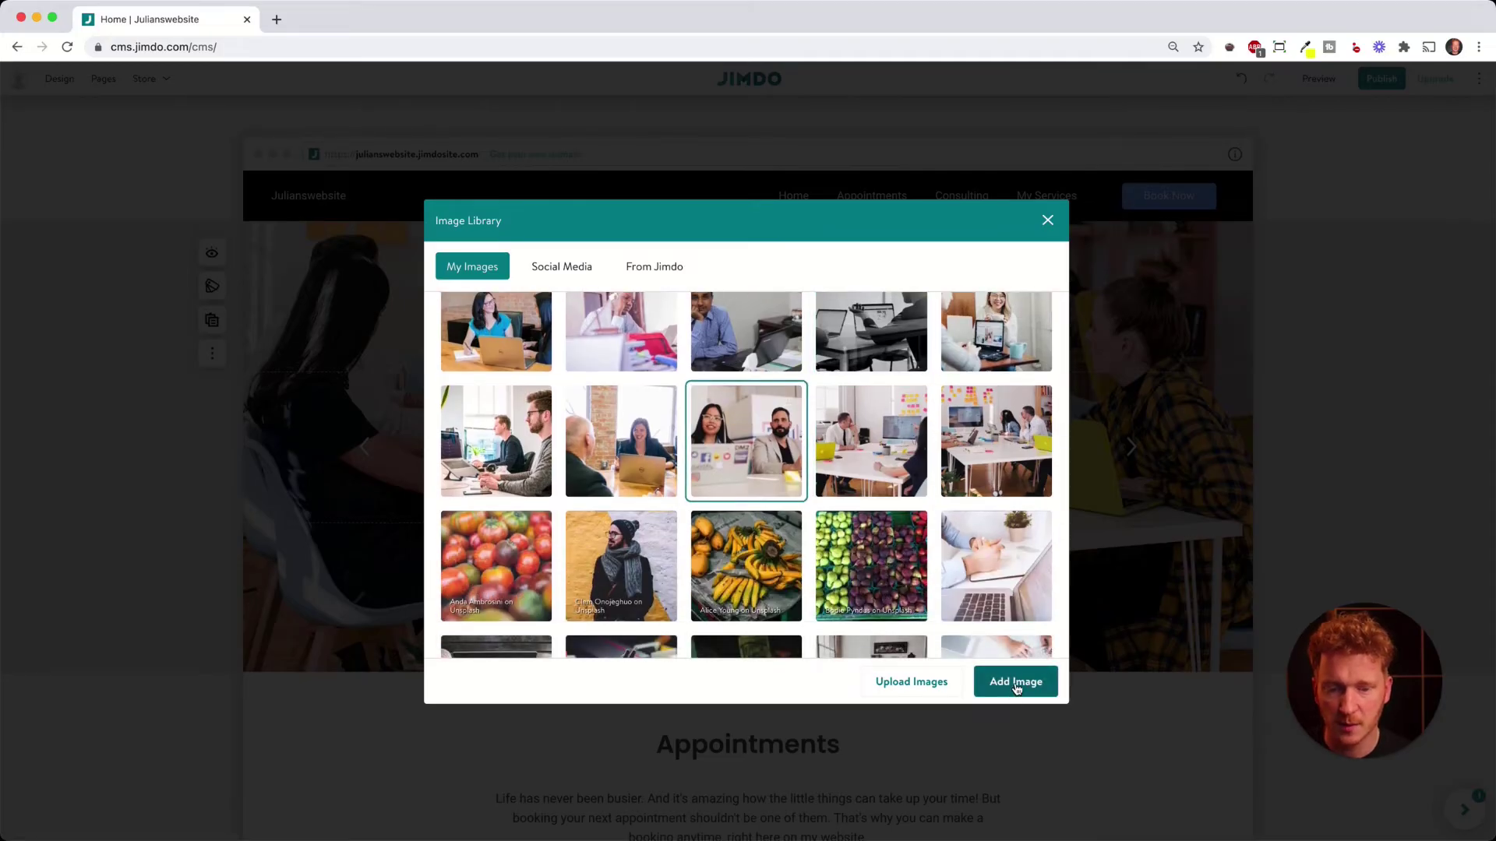
{"action": "left_click", "coordinate": [1017, 686]}
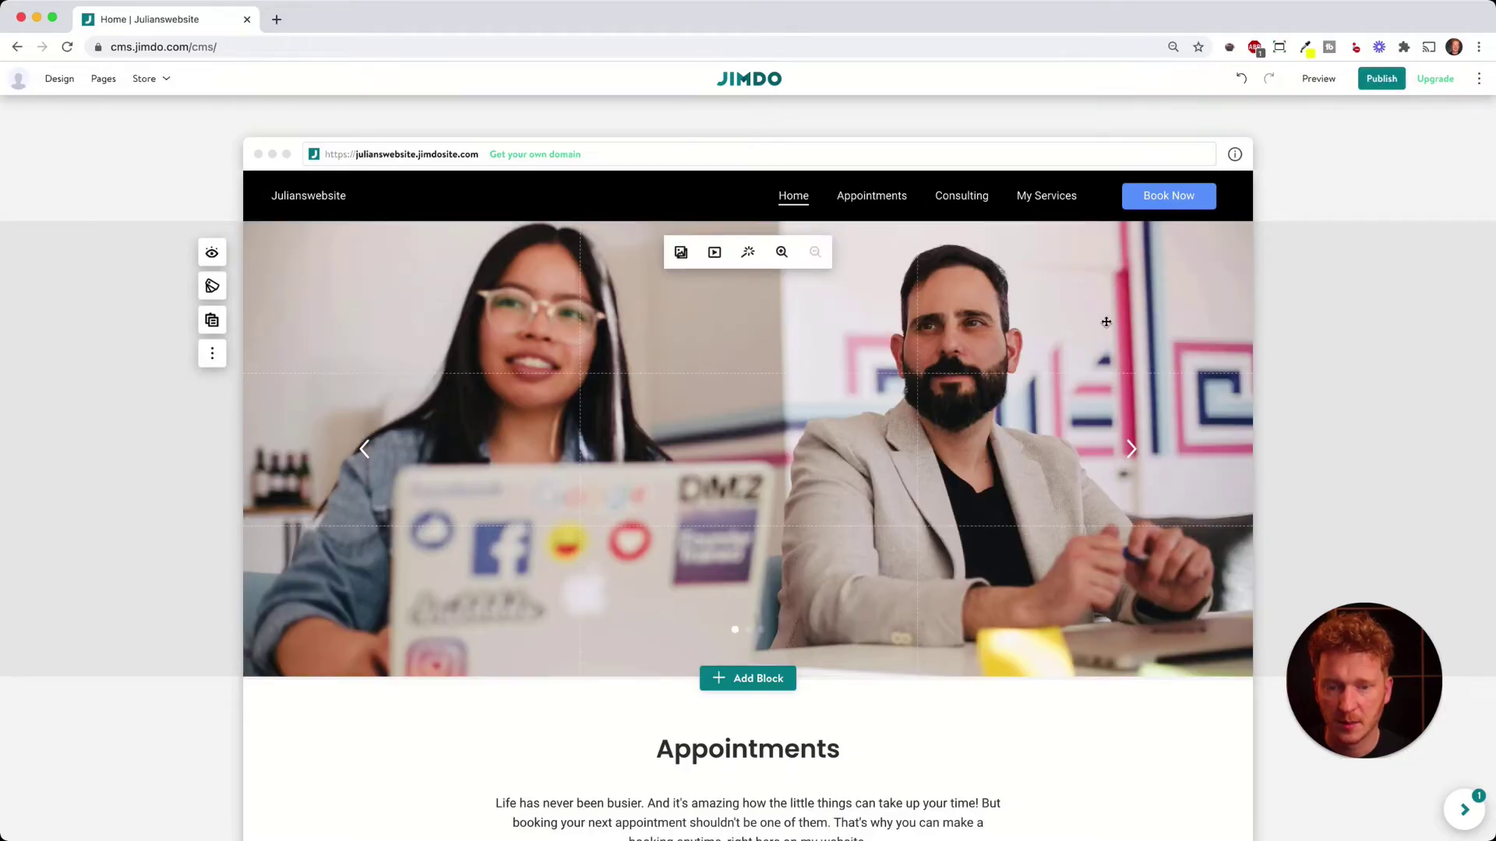
- Leave background editing and select the hero slide's Read More button
{"action": "left_click", "coordinate": [1211, 321]}
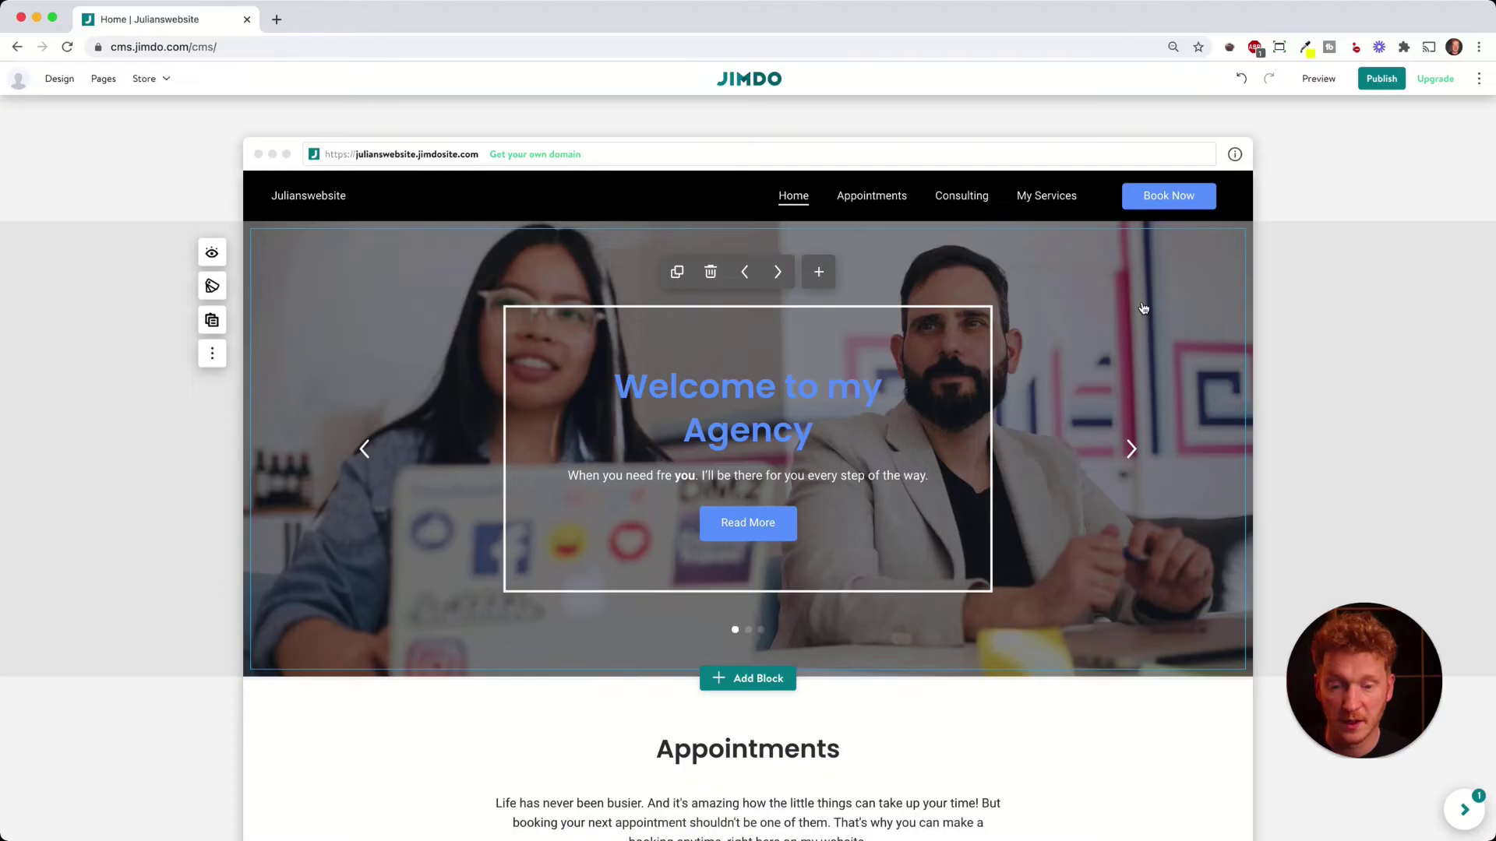
{"action": "scroll", "coordinate": [1122, 335], "scroll_direction": "down", "scroll_amount": 2}
{"action": "scroll", "coordinate": [765, 516], "scroll_direction": "up", "scroll_amount": 2}
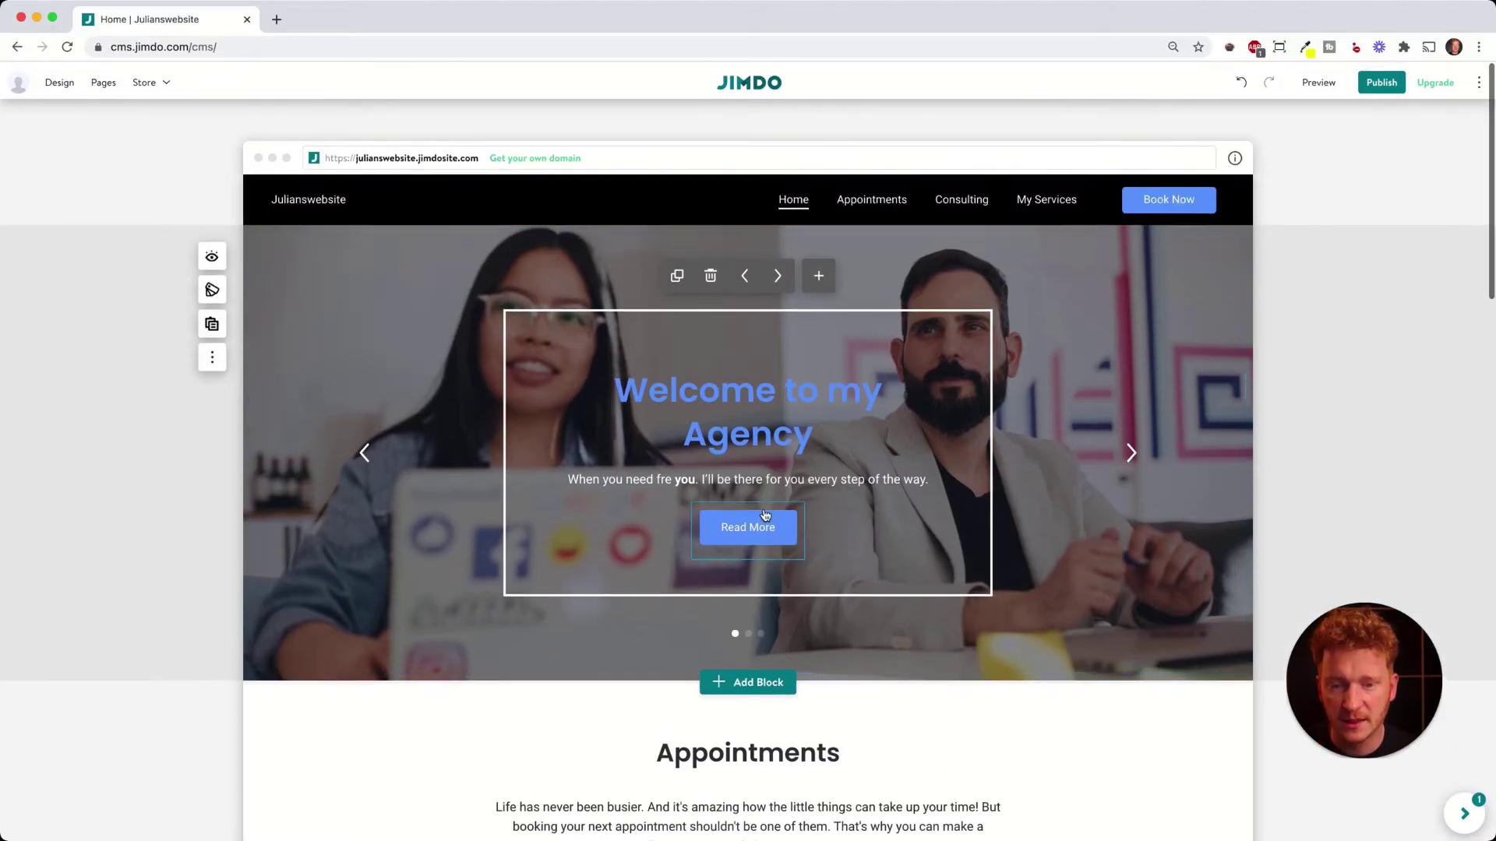
{"action": "left_click", "coordinate": [758, 521]}
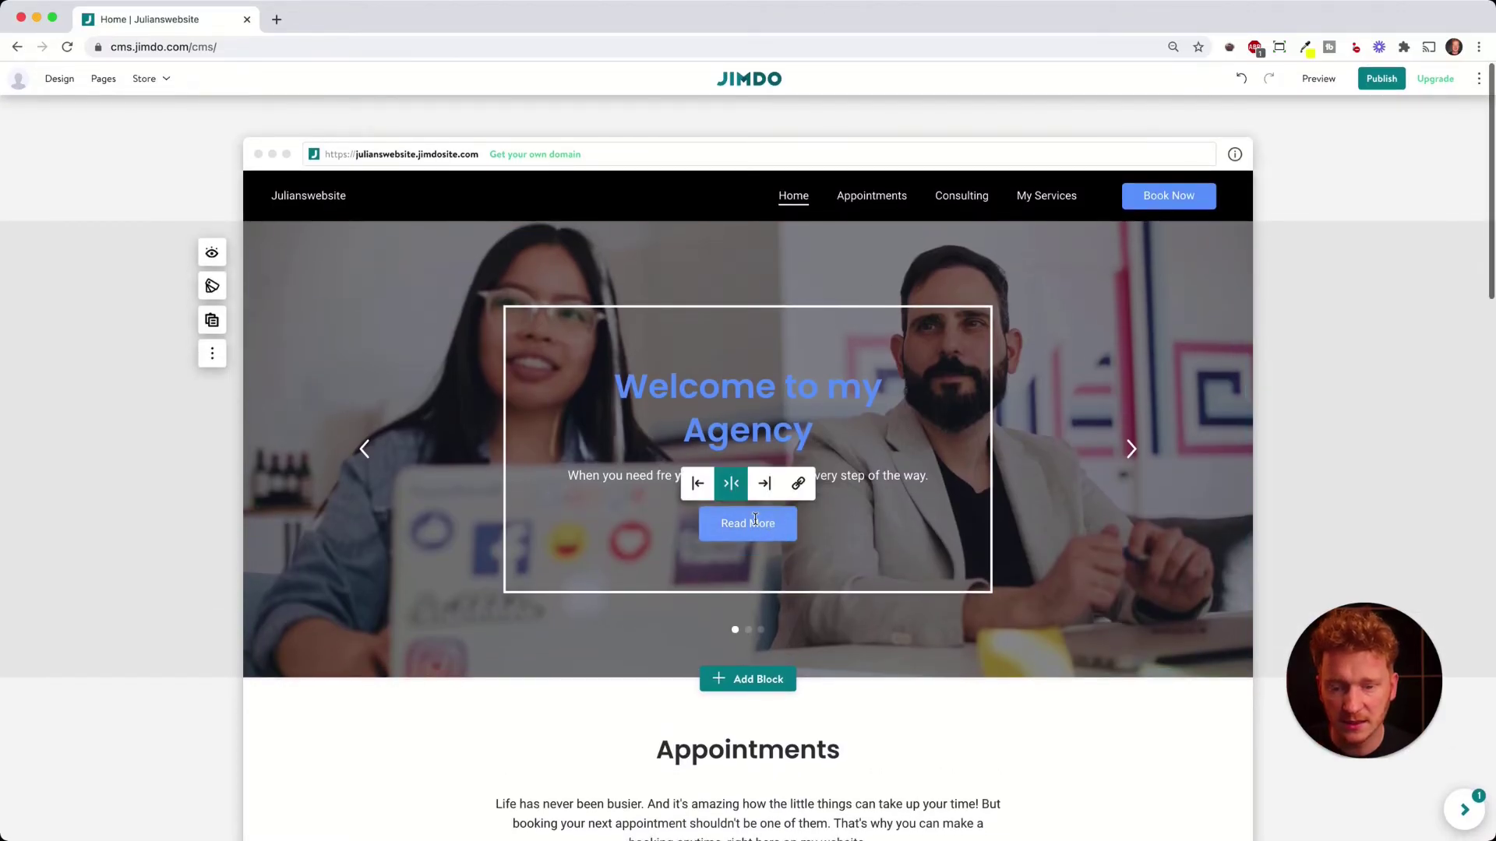
{"action": "scroll", "coordinate": [801, 495], "scroll_direction": "down", "scroll_amount": 1}
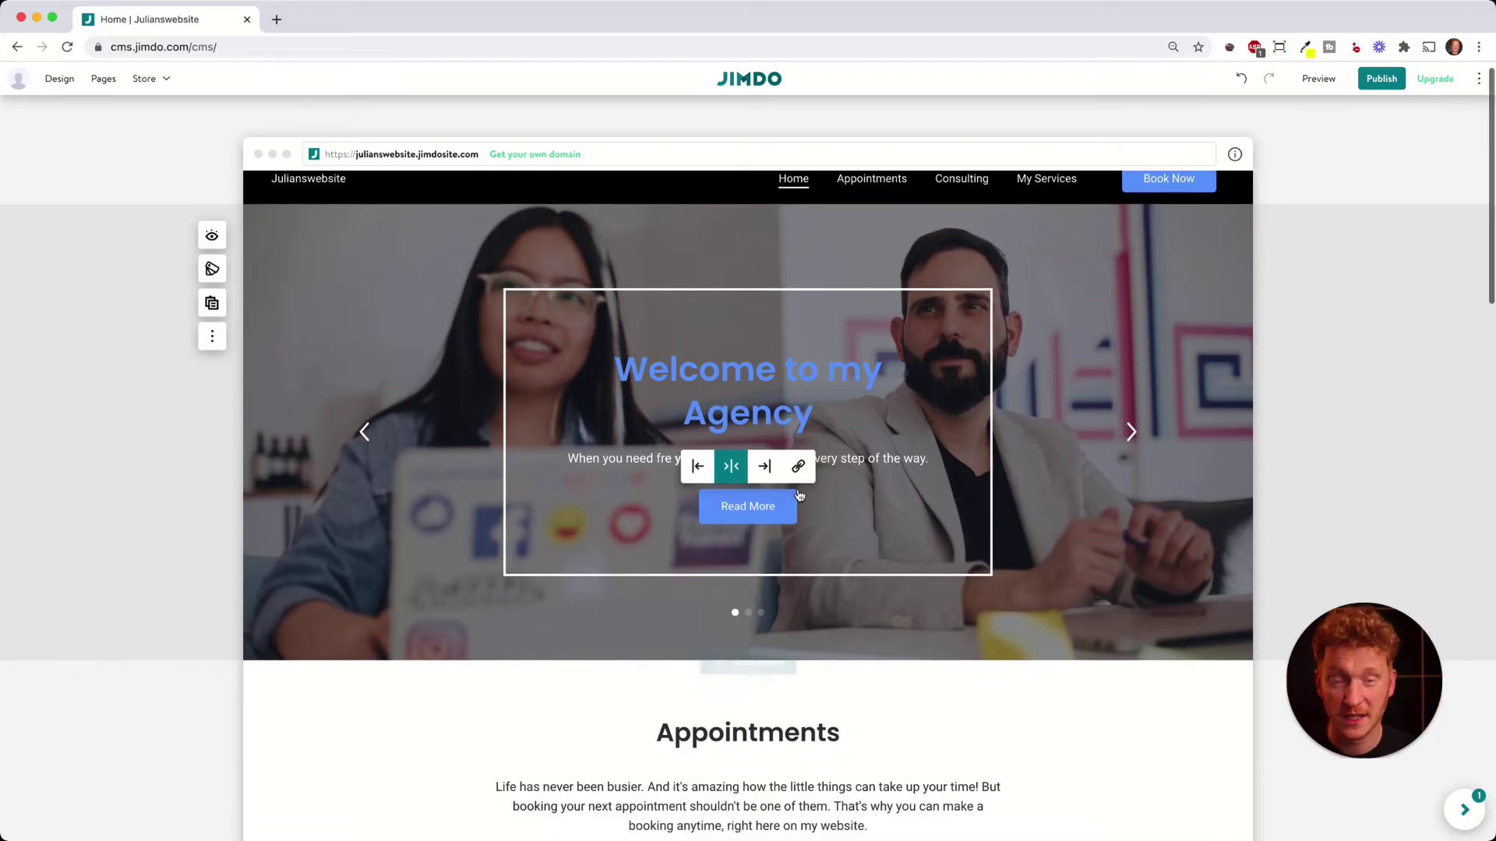
- Link the Read More button to the Consulting page via Link to Page
{"action": "left_click", "coordinate": [800, 467]}
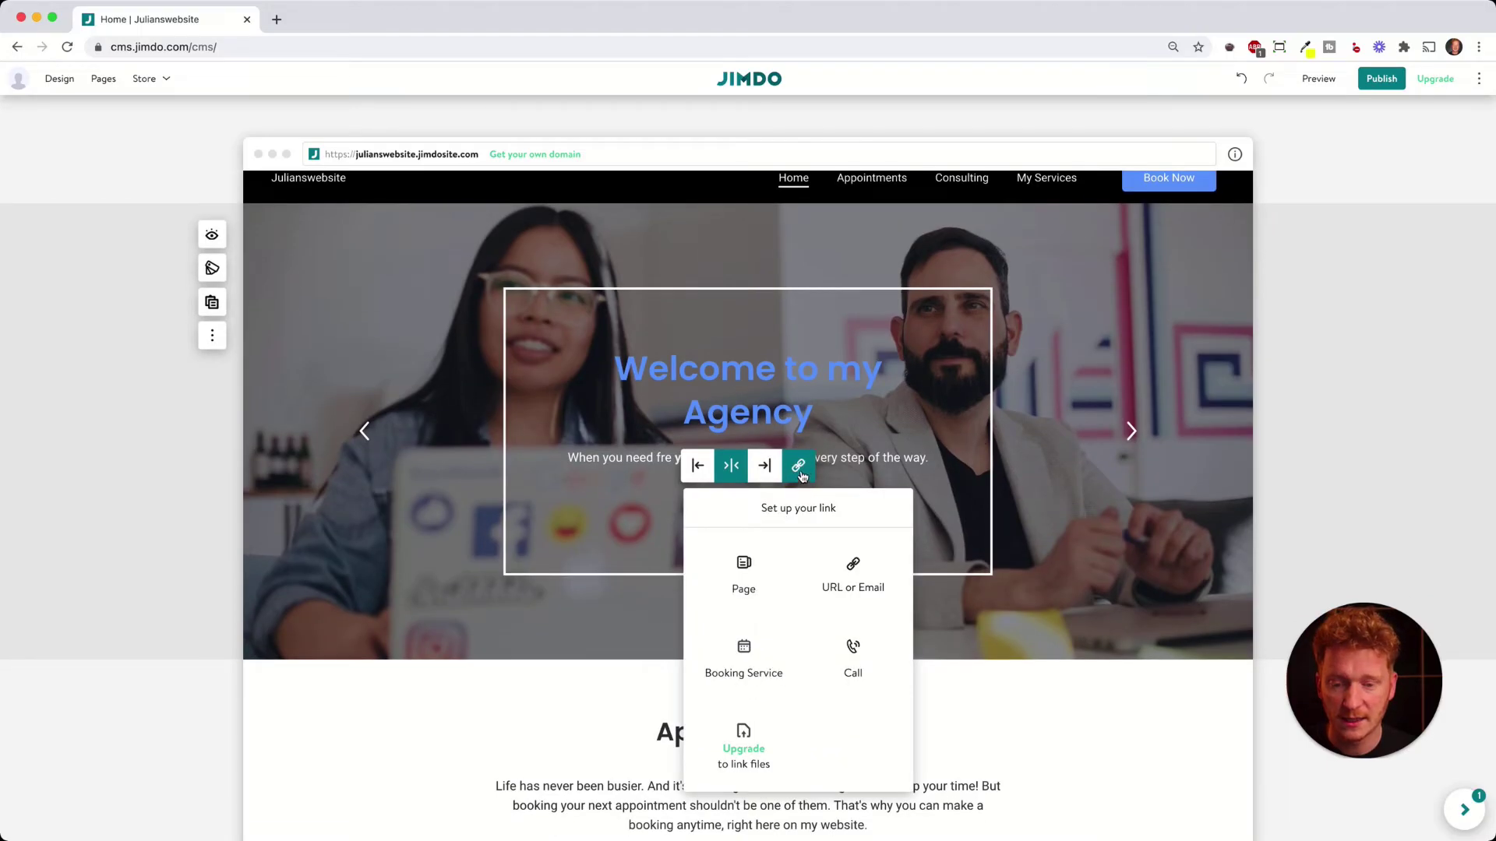
{"action": "left_click", "coordinate": [860, 581]}
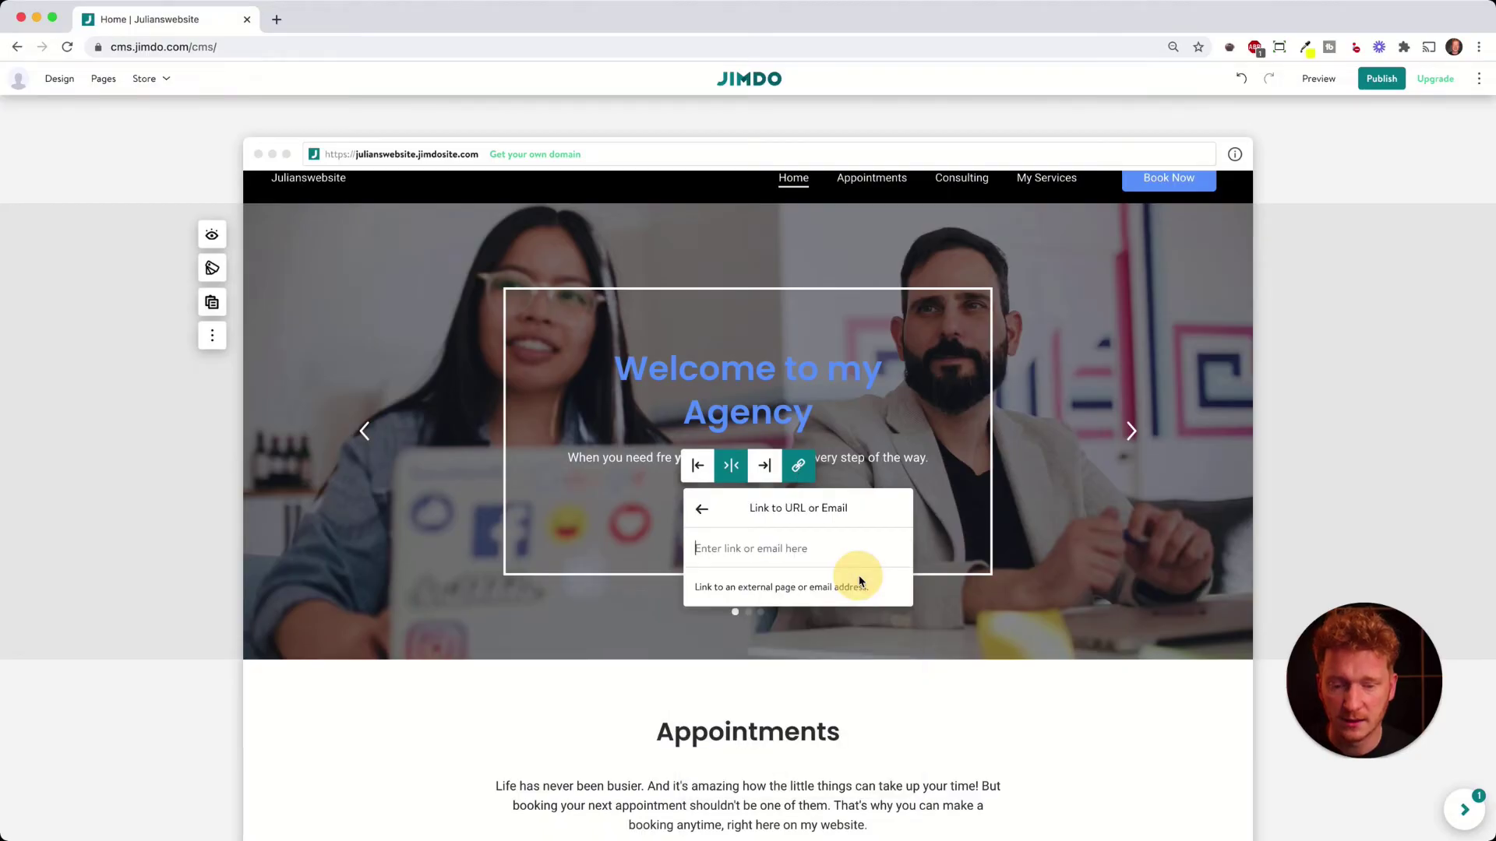
{"action": "left_click", "coordinate": [703, 511]}
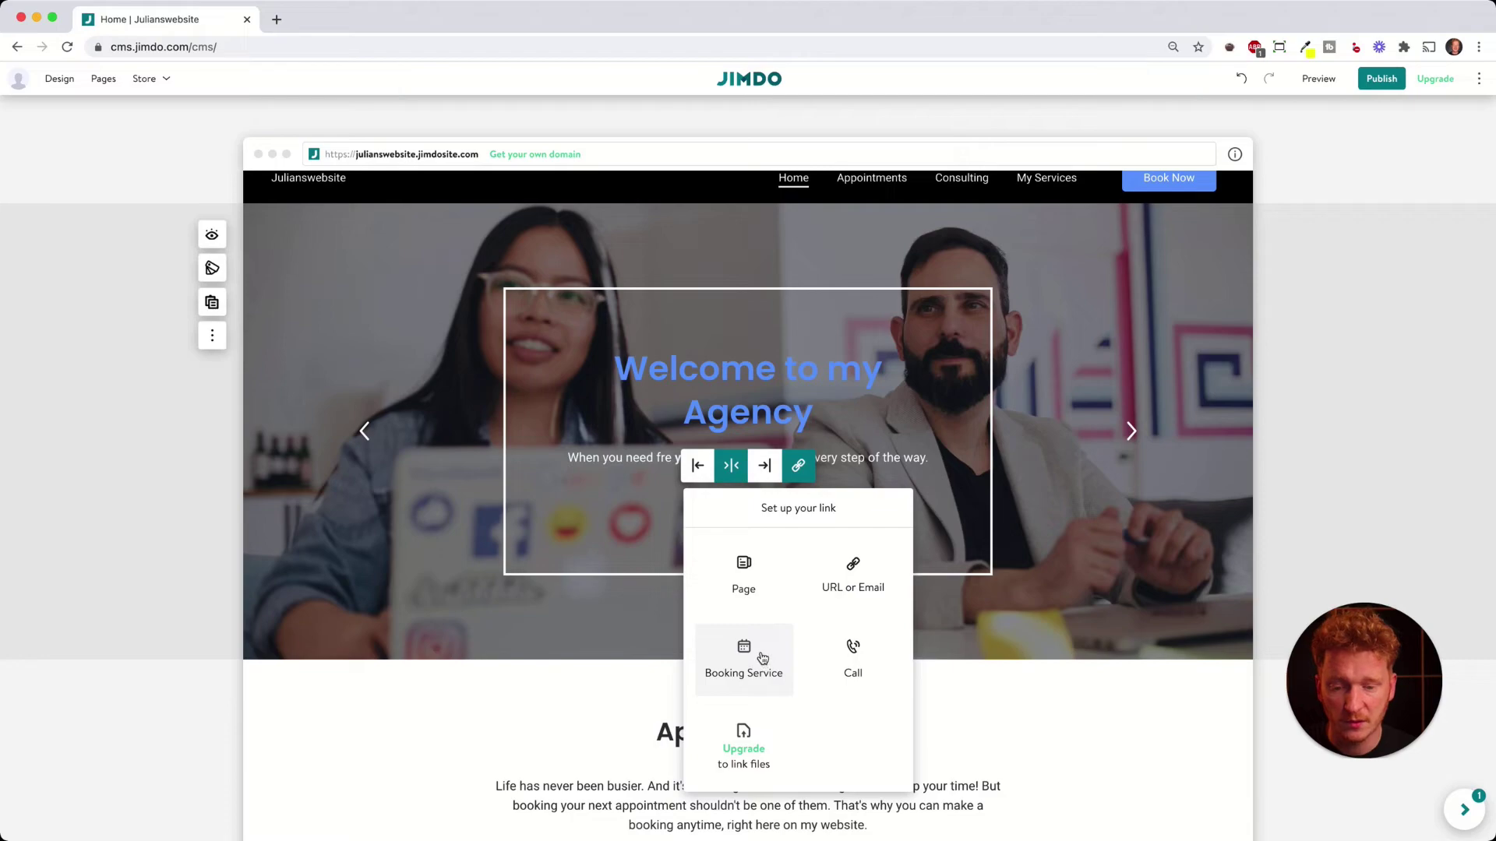
{"action": "left_click", "coordinate": [755, 575]}
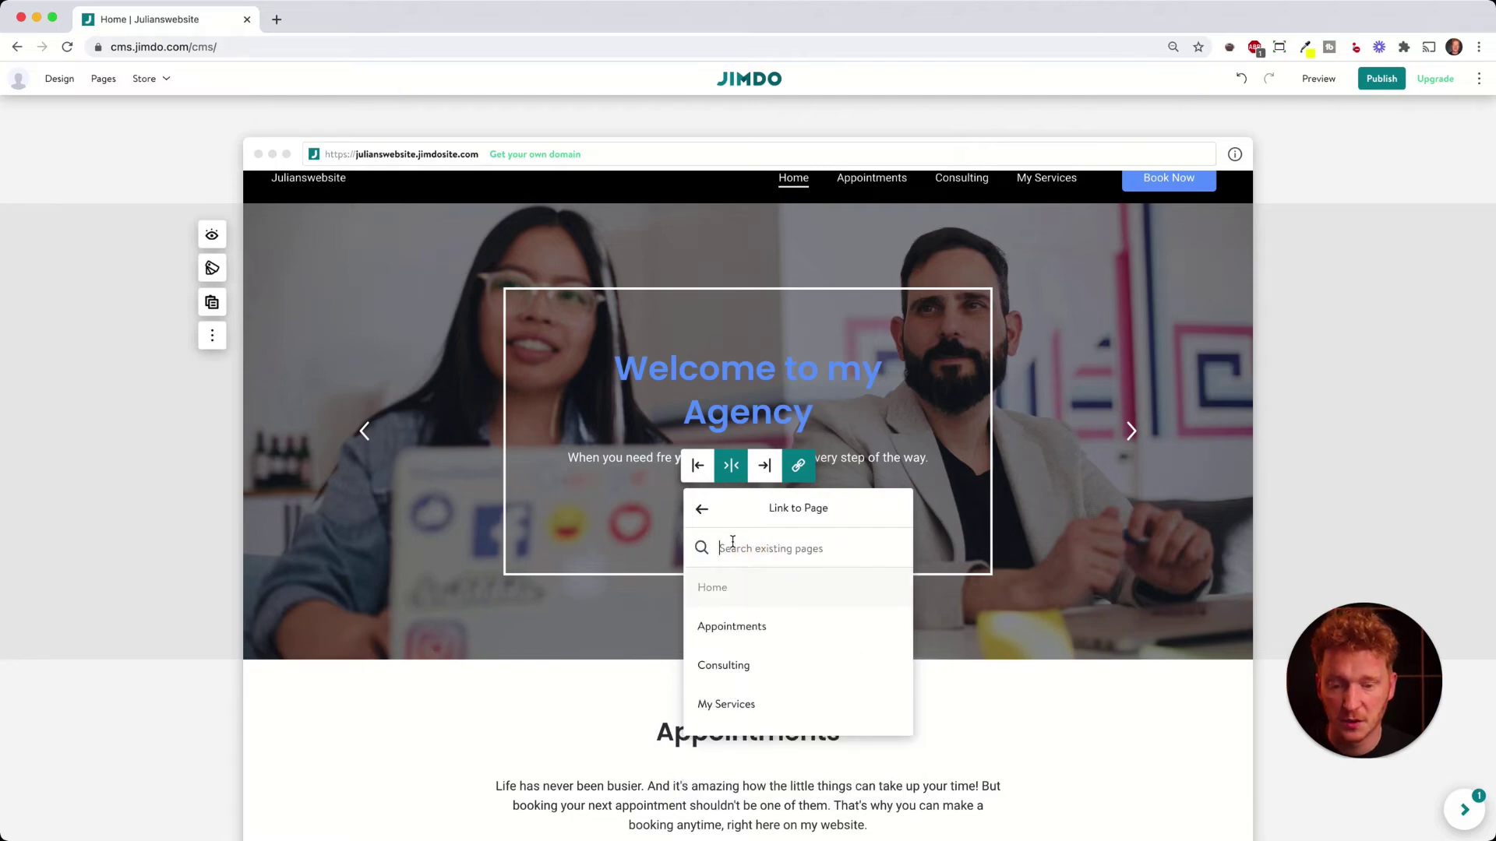
{"action": "scroll", "coordinate": [777, 646], "scroll_direction": "down", "scroll_amount": 3}
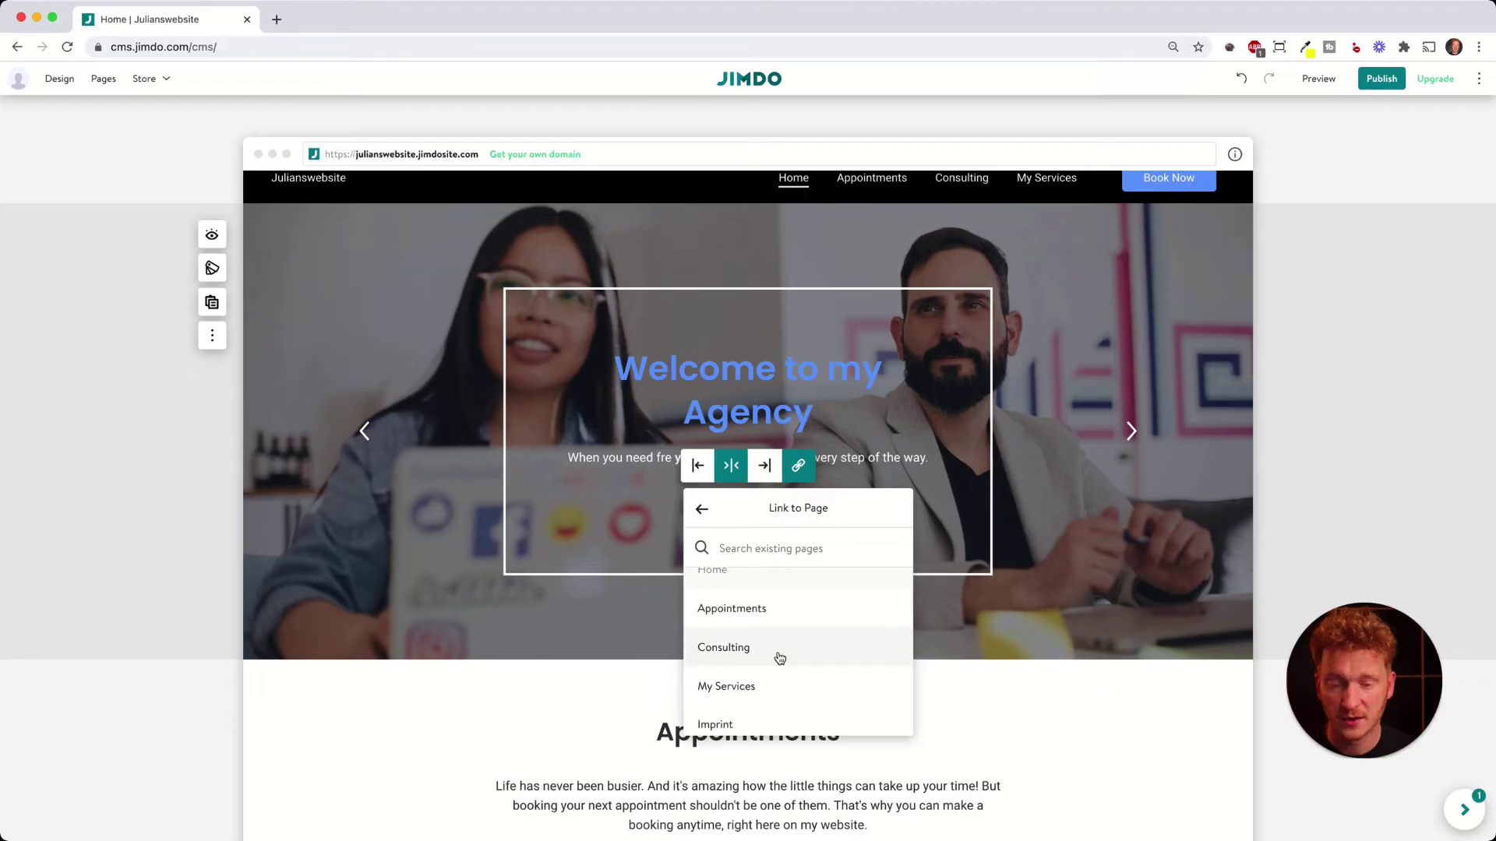
{"action": "scroll", "coordinate": [778, 651], "scroll_direction": "up", "scroll_amount": 3}
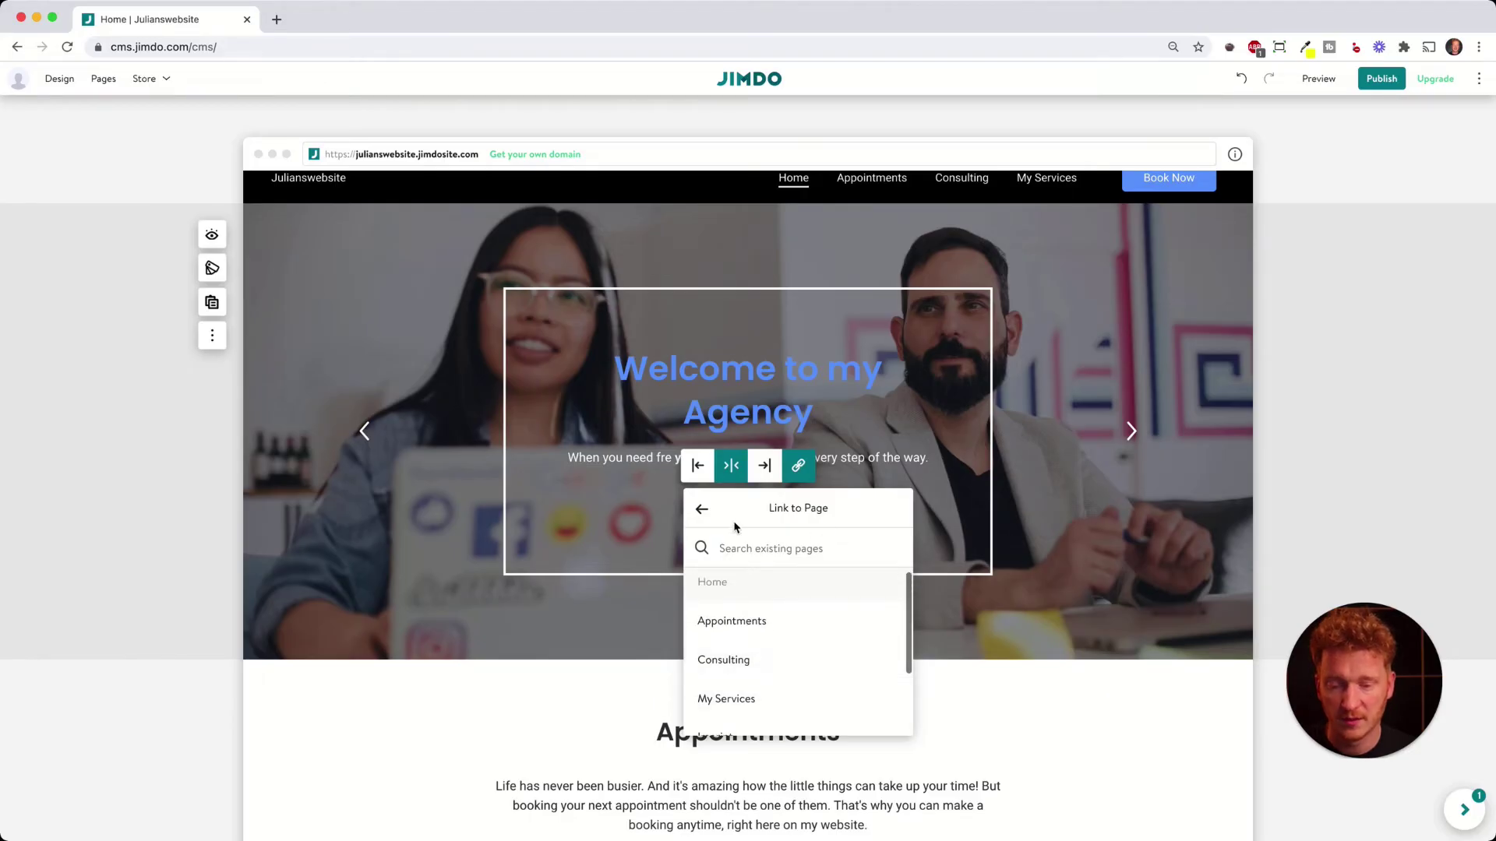
{"action": "left_click", "coordinate": [758, 670]}
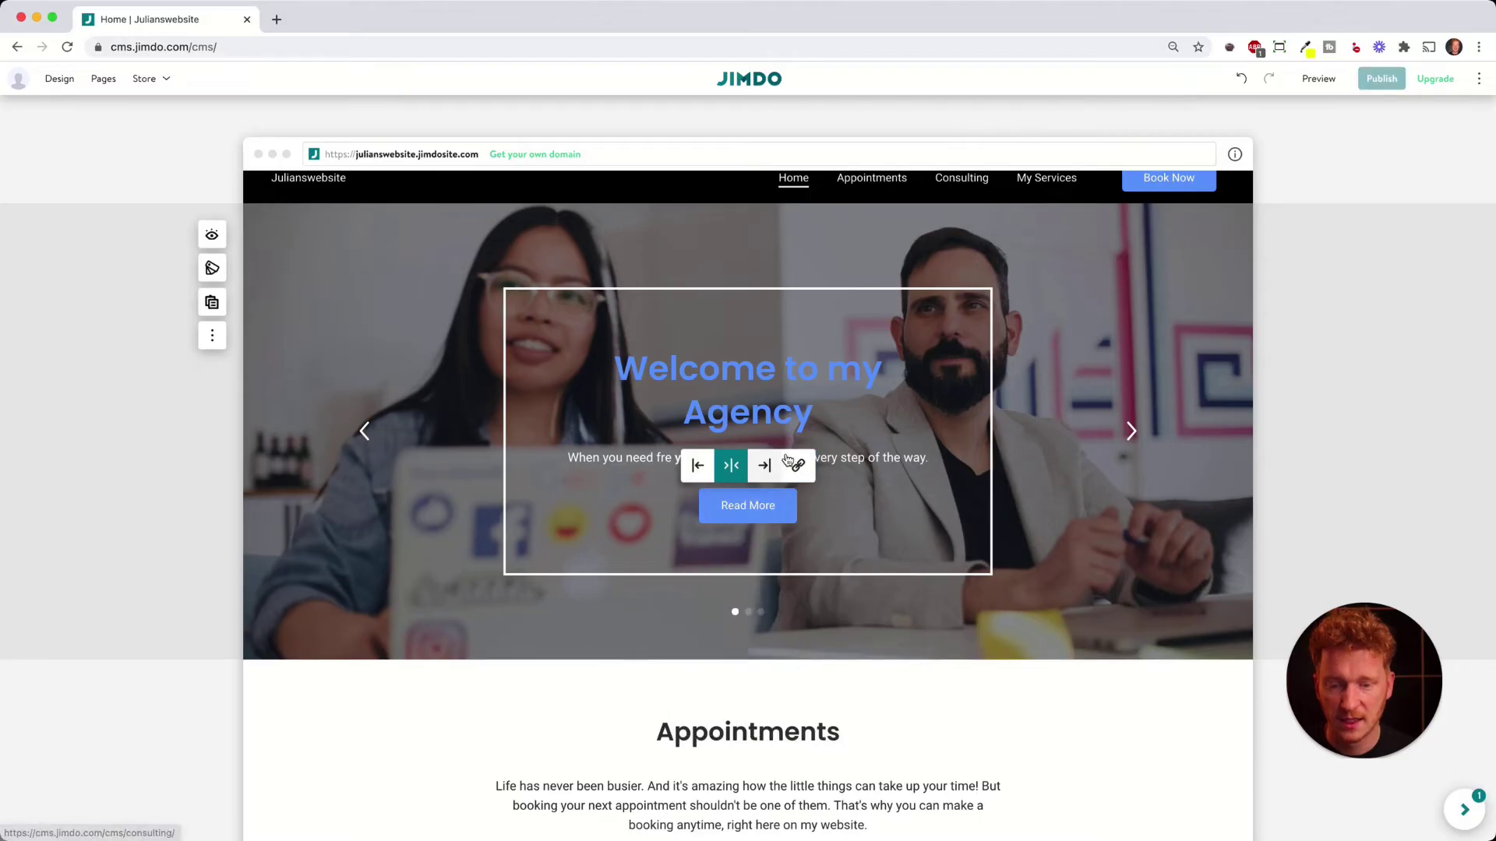
{"action": "scroll", "coordinate": [951, 273], "scroll_direction": "up", "scroll_amount": 1}
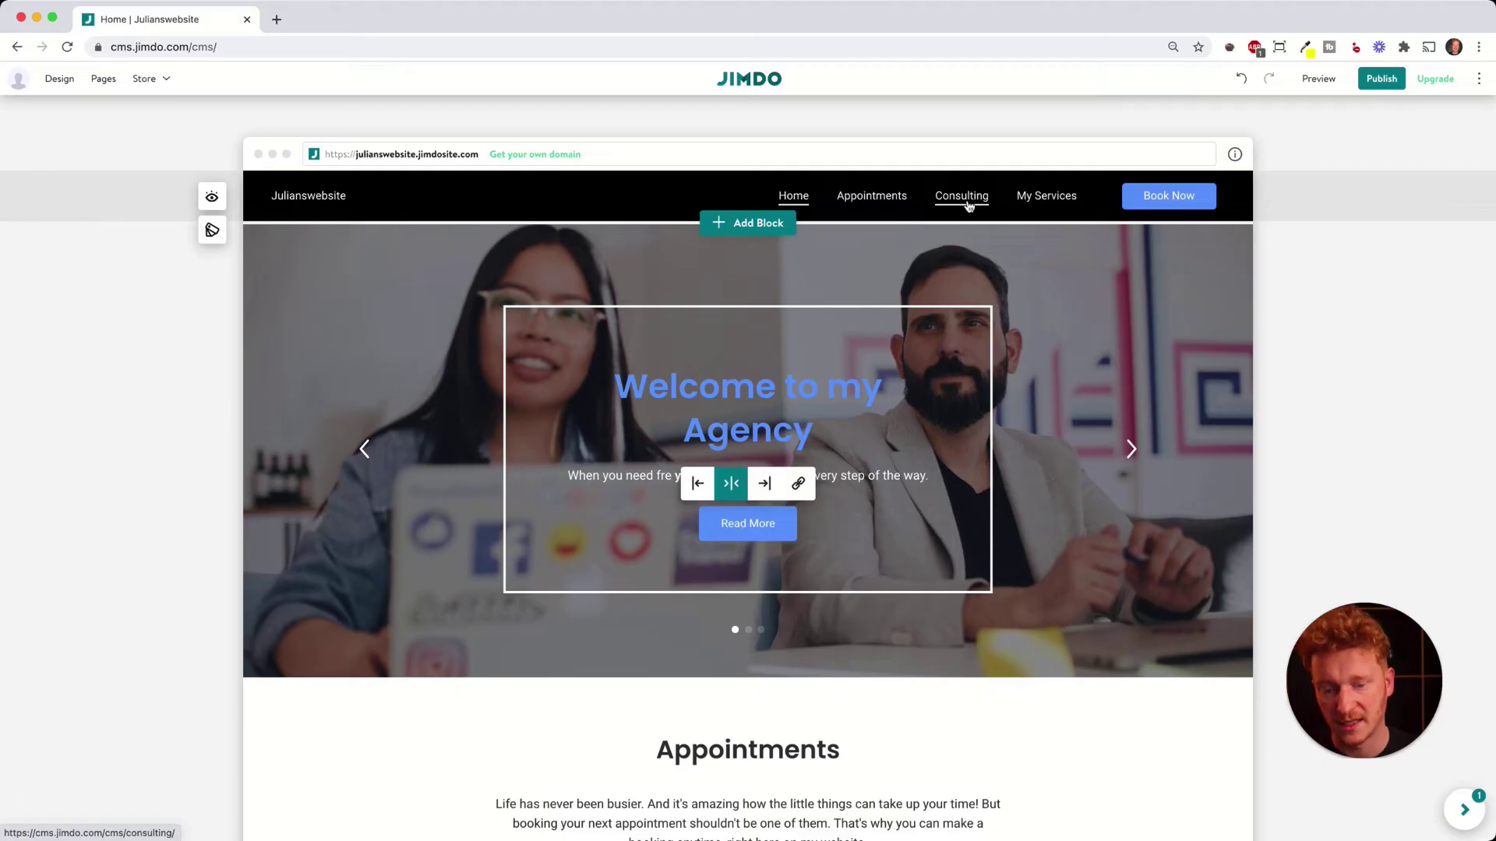
{"action": "scroll", "coordinate": [966, 223], "scroll_direction": "down", "scroll_amount": 3}
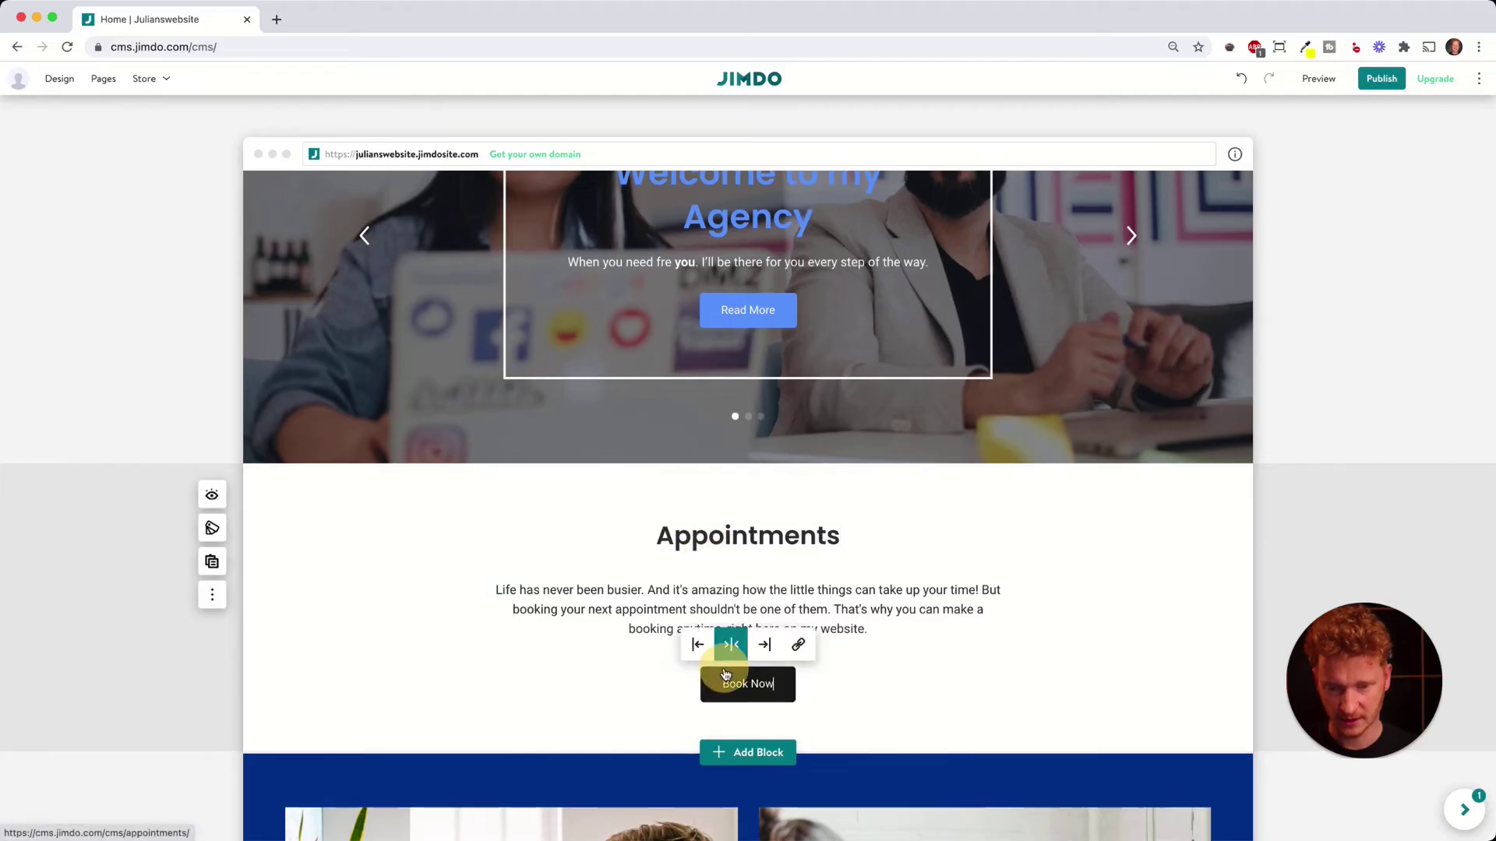
- Enable Secondary Button and Image/Video elements for the Appointments section
{"action": "left_click", "coordinate": [882, 624]}
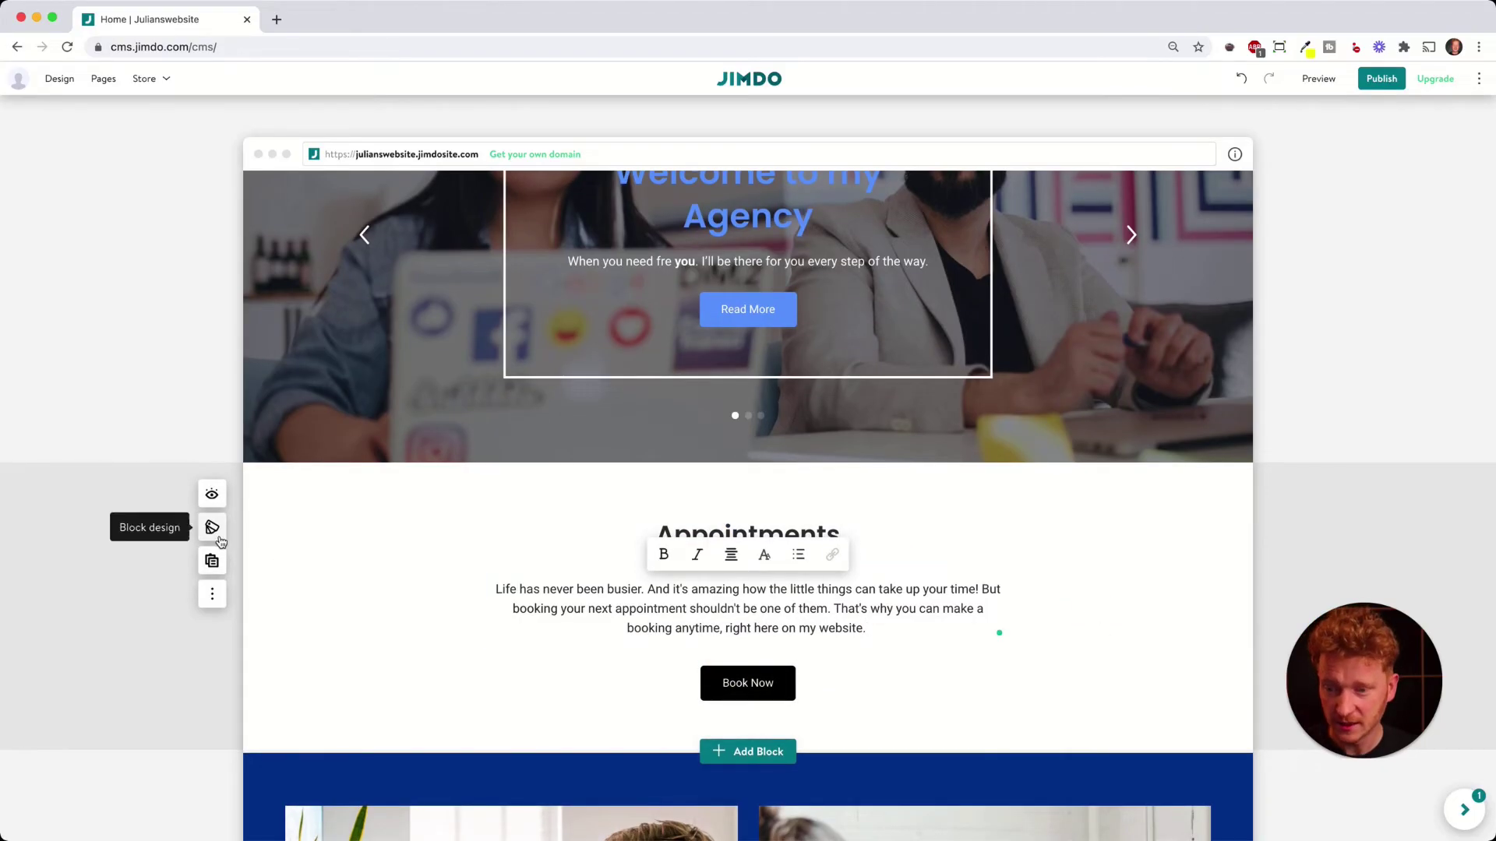
{"action": "scroll", "coordinate": [217, 550], "scroll_direction": "up", "scroll_amount": 1}
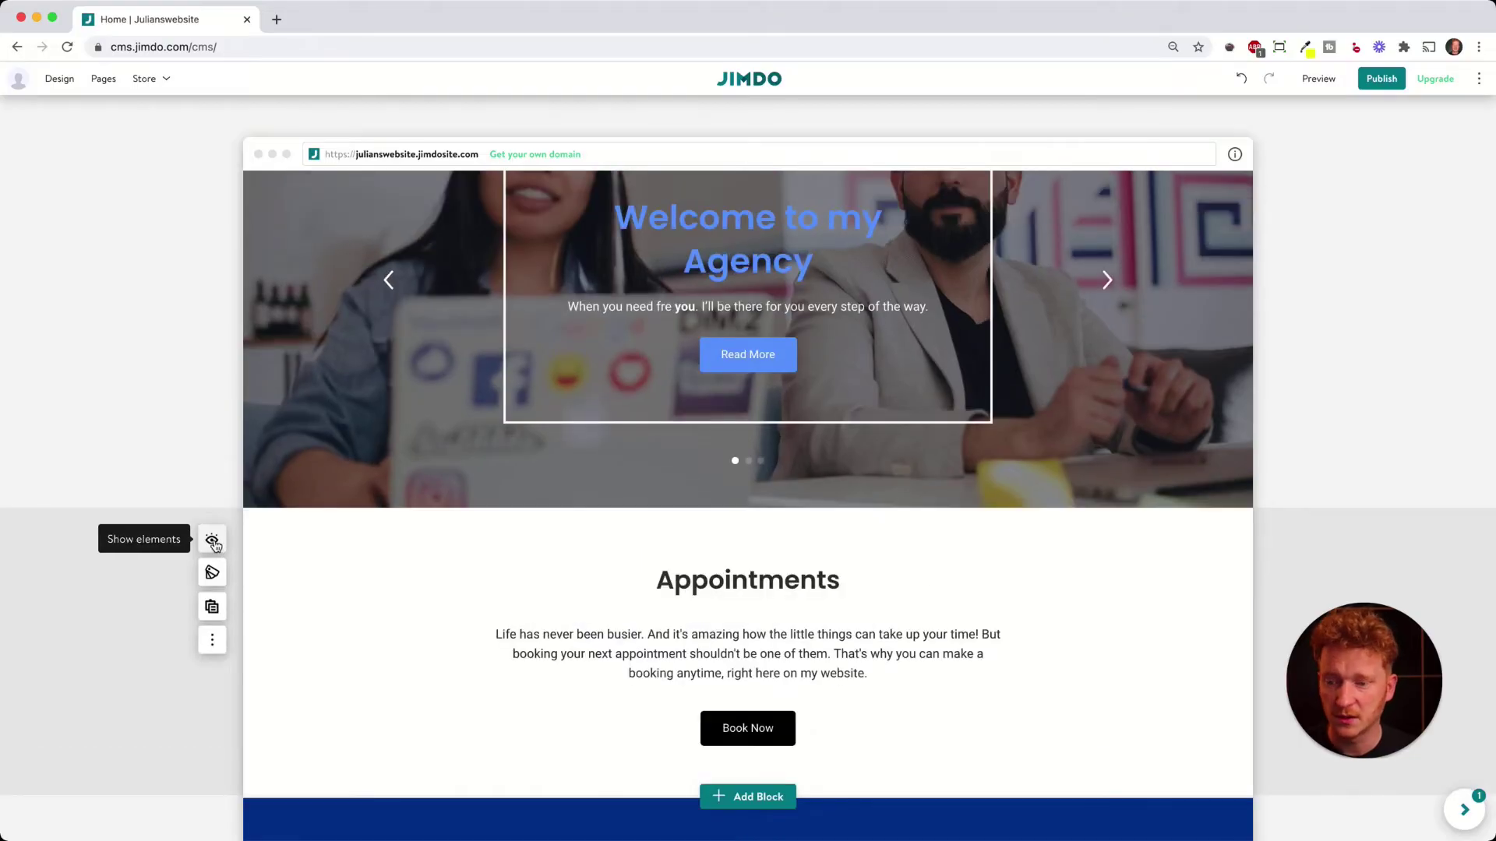
{"action": "left_click", "coordinate": [212, 542]}
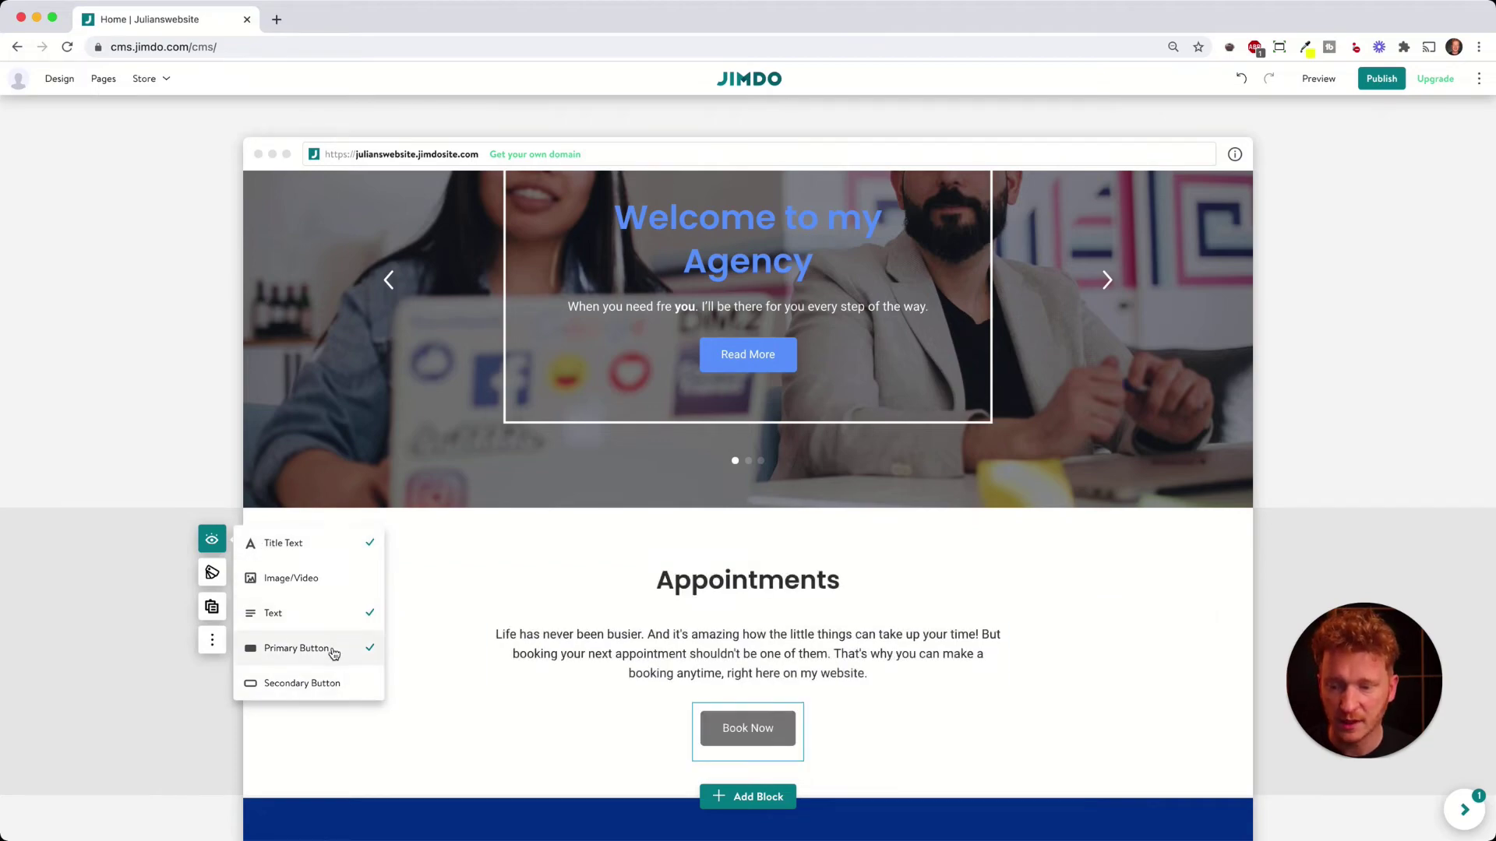
{"action": "left_click", "coordinate": [327, 684]}
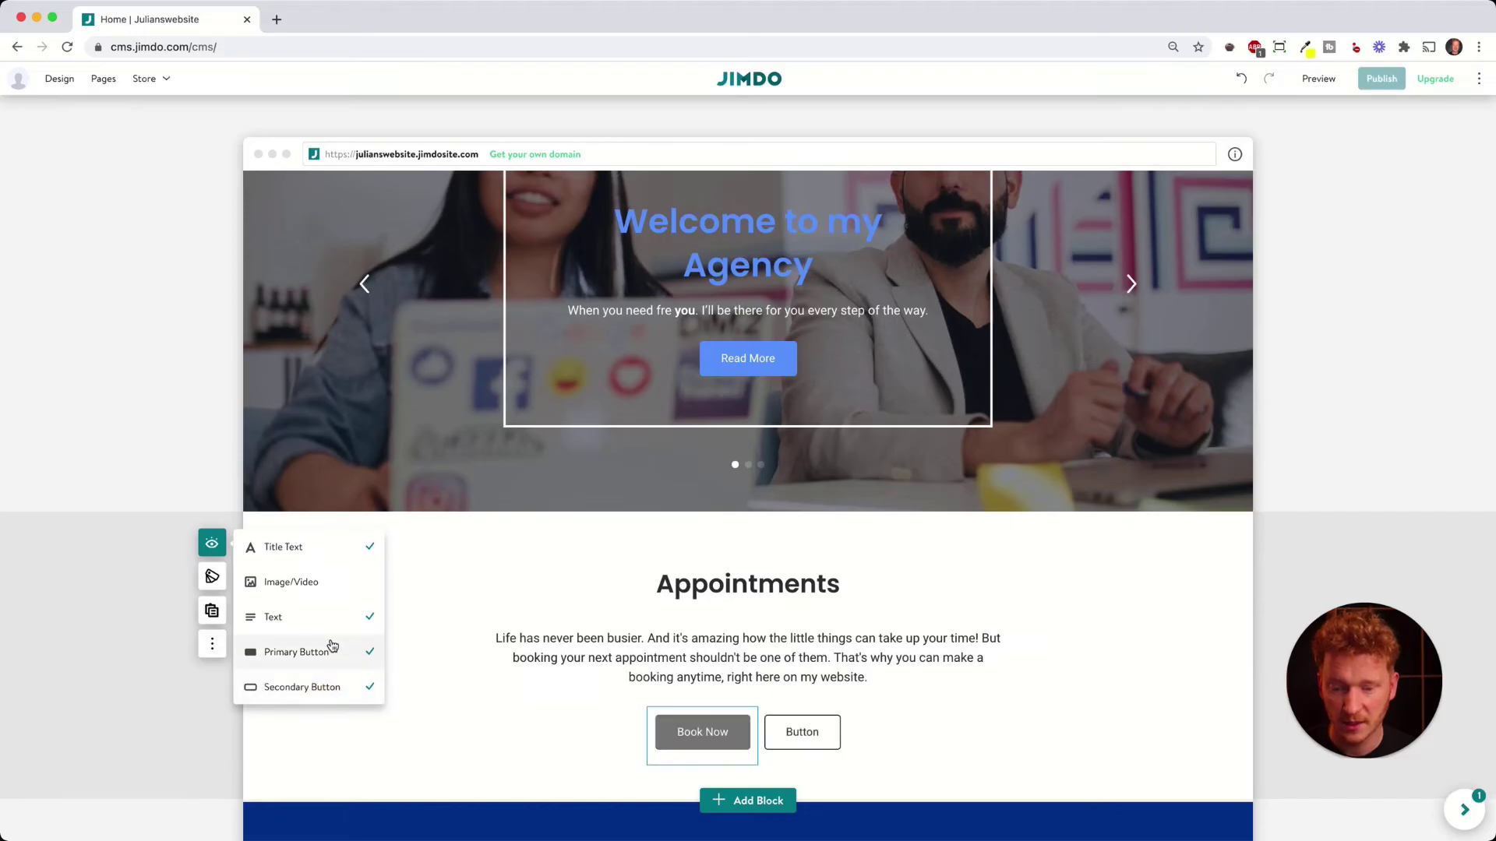
{"action": "left_click", "coordinate": [303, 590]}
{"action": "scroll", "coordinate": [308, 592], "scroll_direction": "down", "scroll_amount": 4}
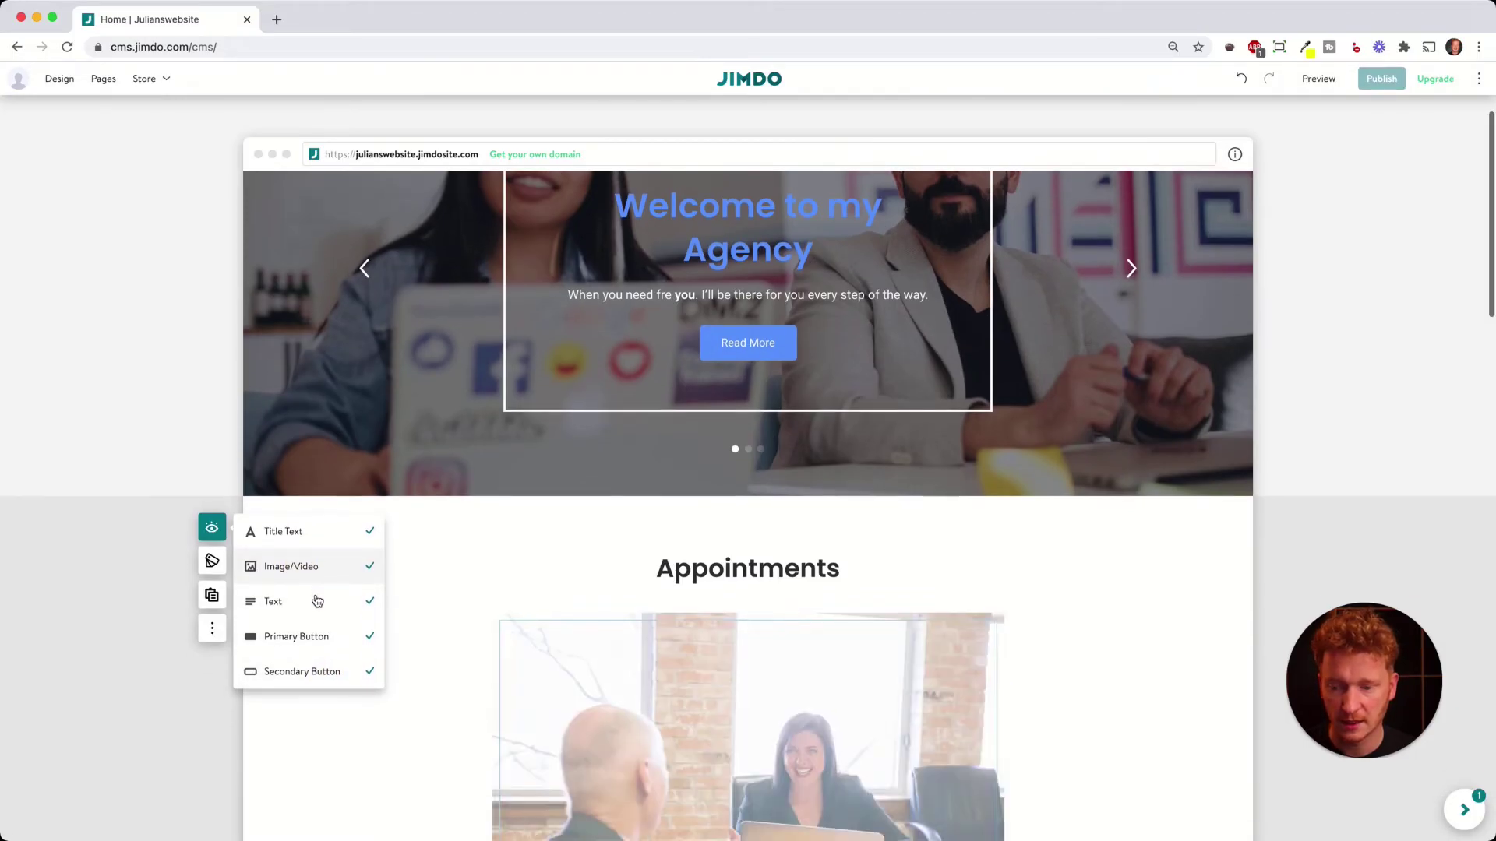
{"action": "scroll", "coordinate": [851, 631], "scroll_direction": "down", "scroll_amount": 5}
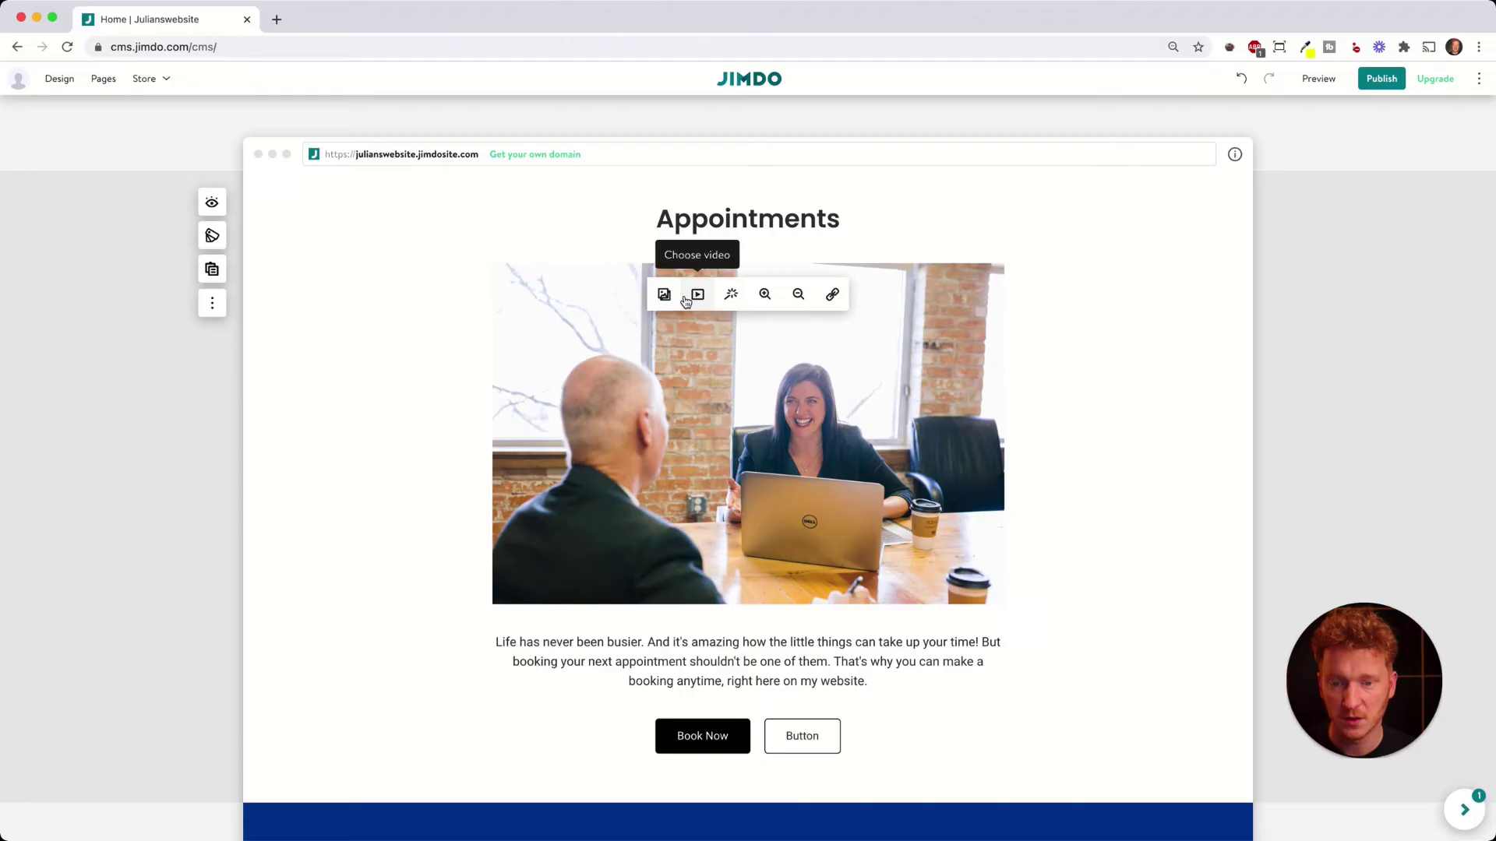
- Swap the Appointments photo for the first My Images photo, a man at an office desk
{"action": "left_click", "coordinate": [664, 294]}
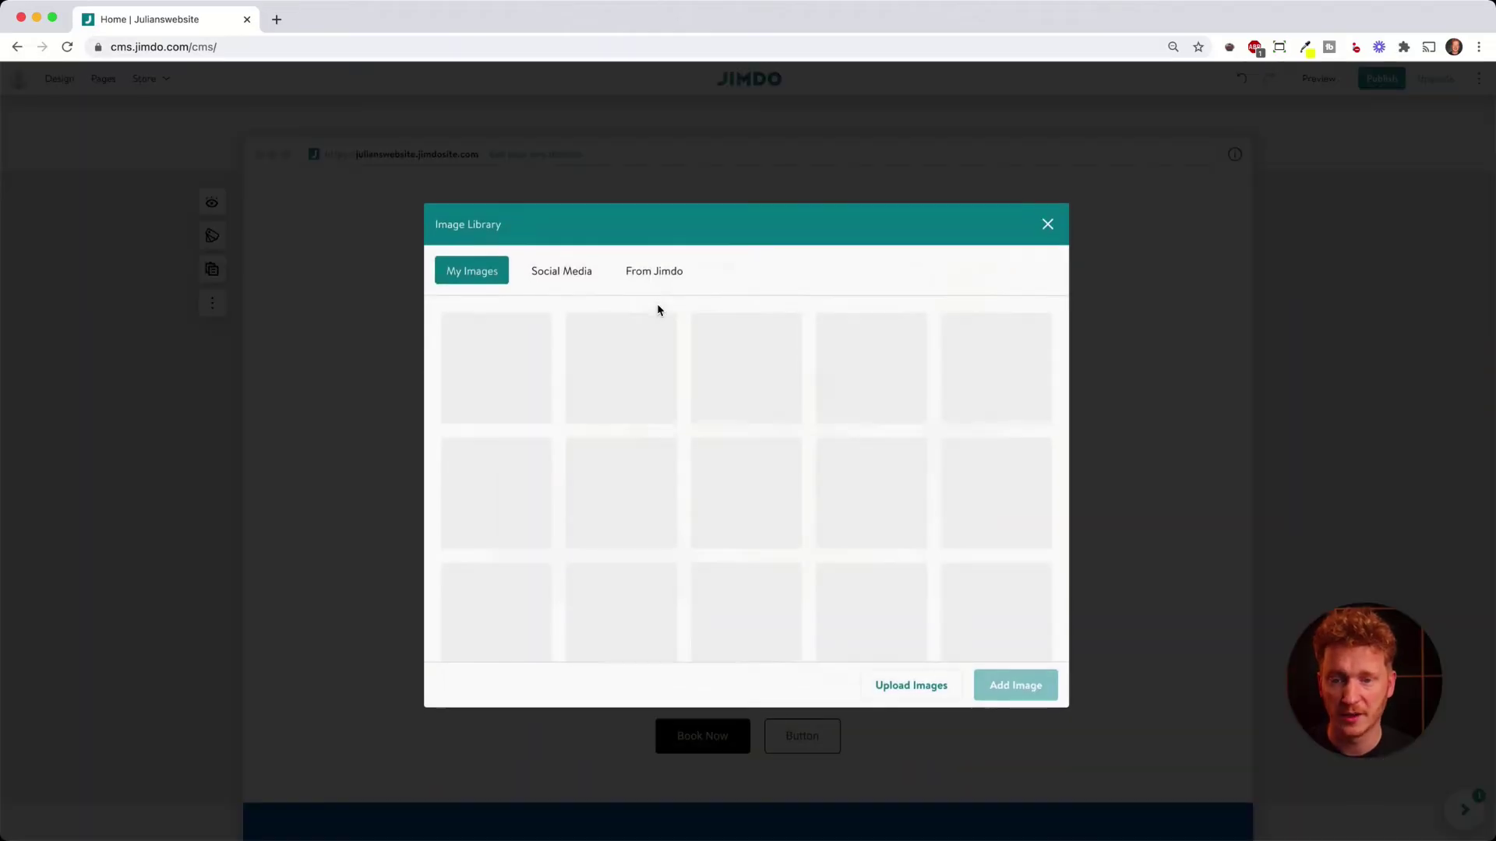
{"action": "left_click", "coordinate": [620, 360]}
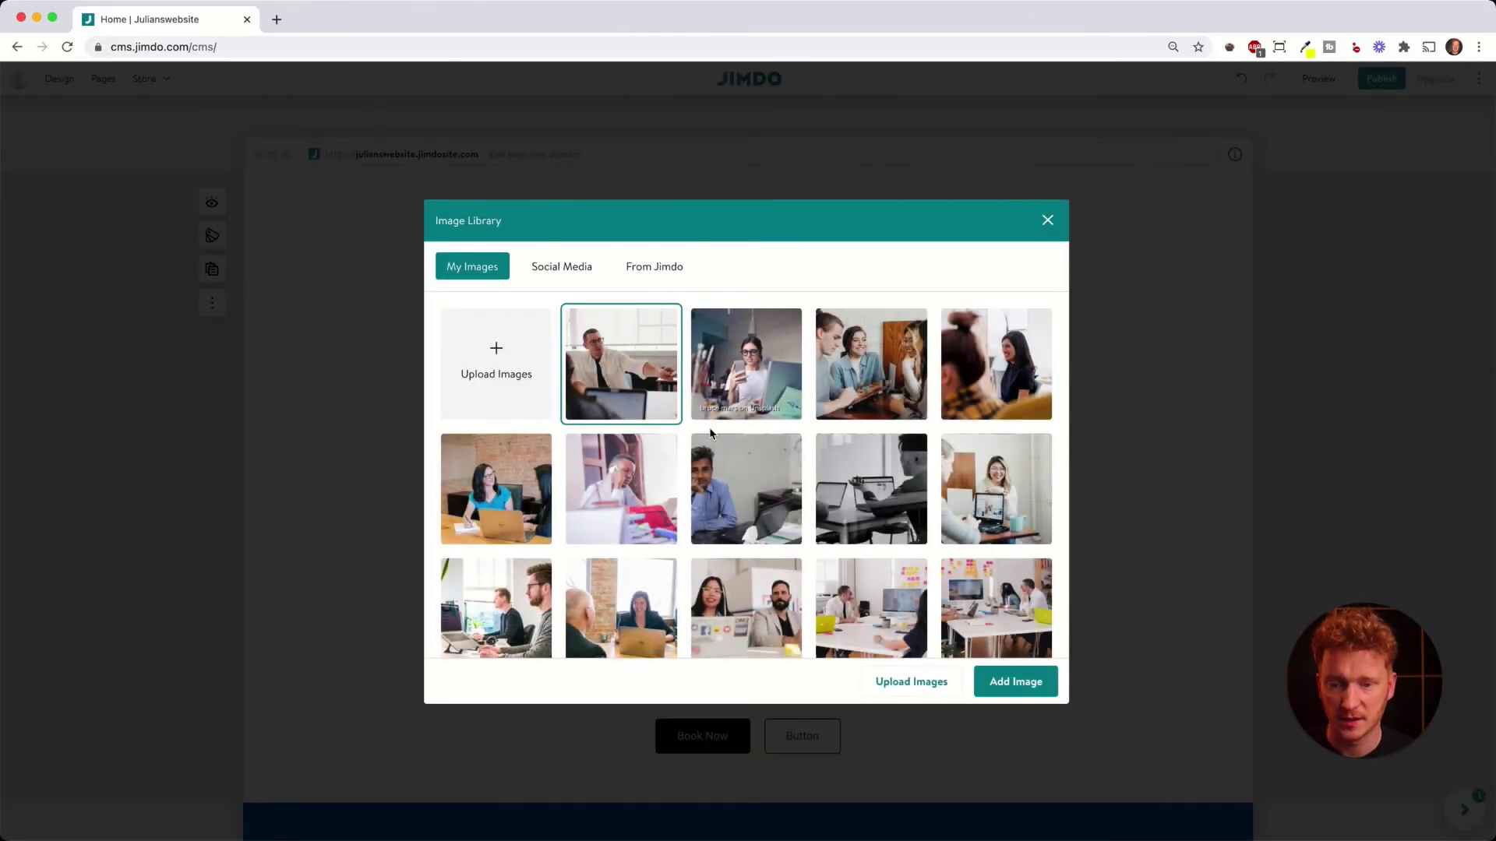
{"action": "left_click", "coordinate": [1014, 683]}
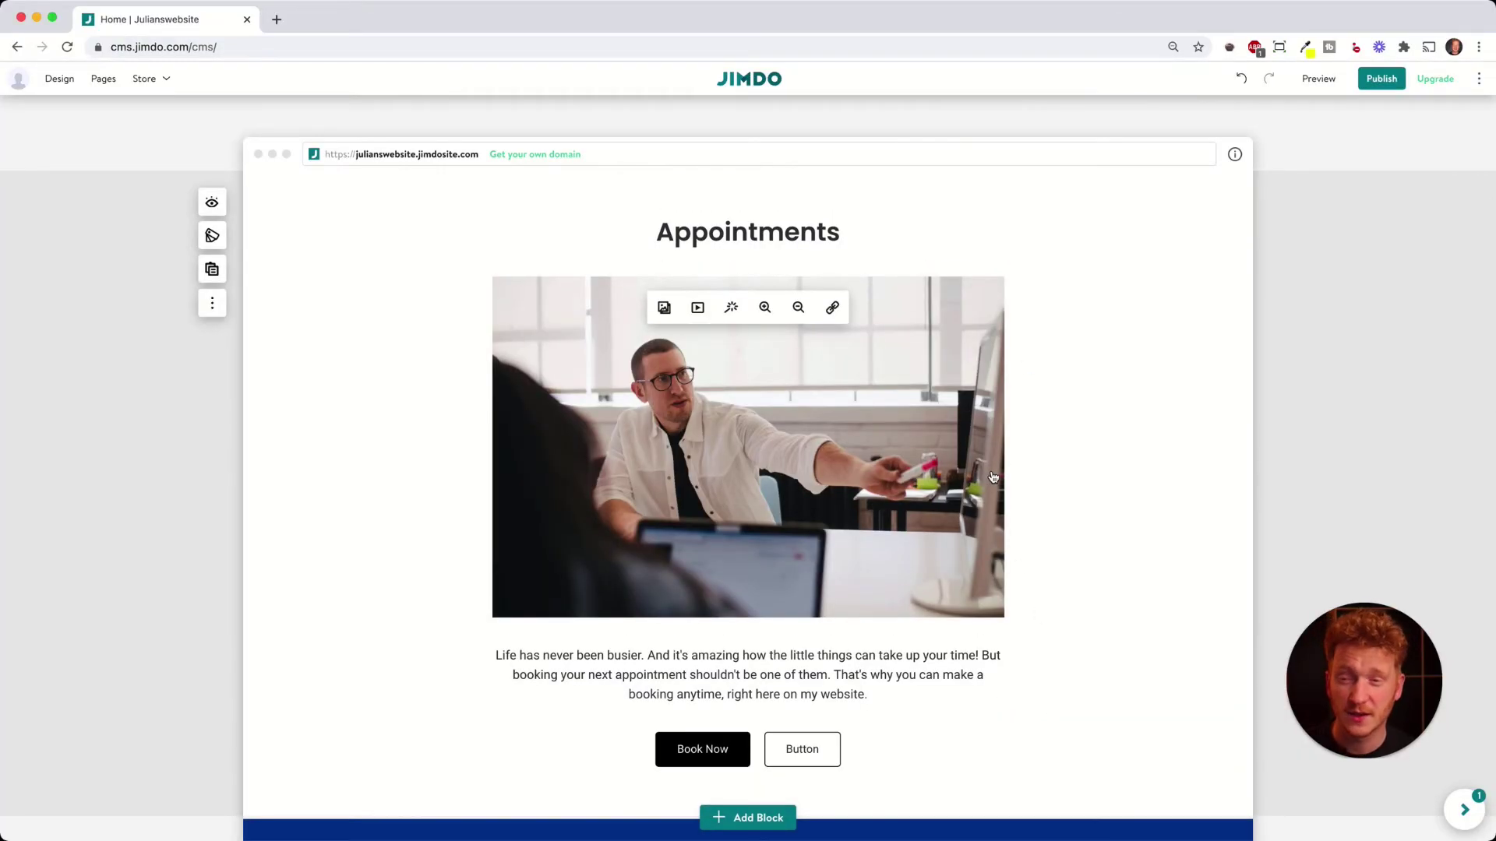
- Switch the Appointments block design to the Cover layout with the image on the left
{"action": "left_click", "coordinate": [211, 238]}
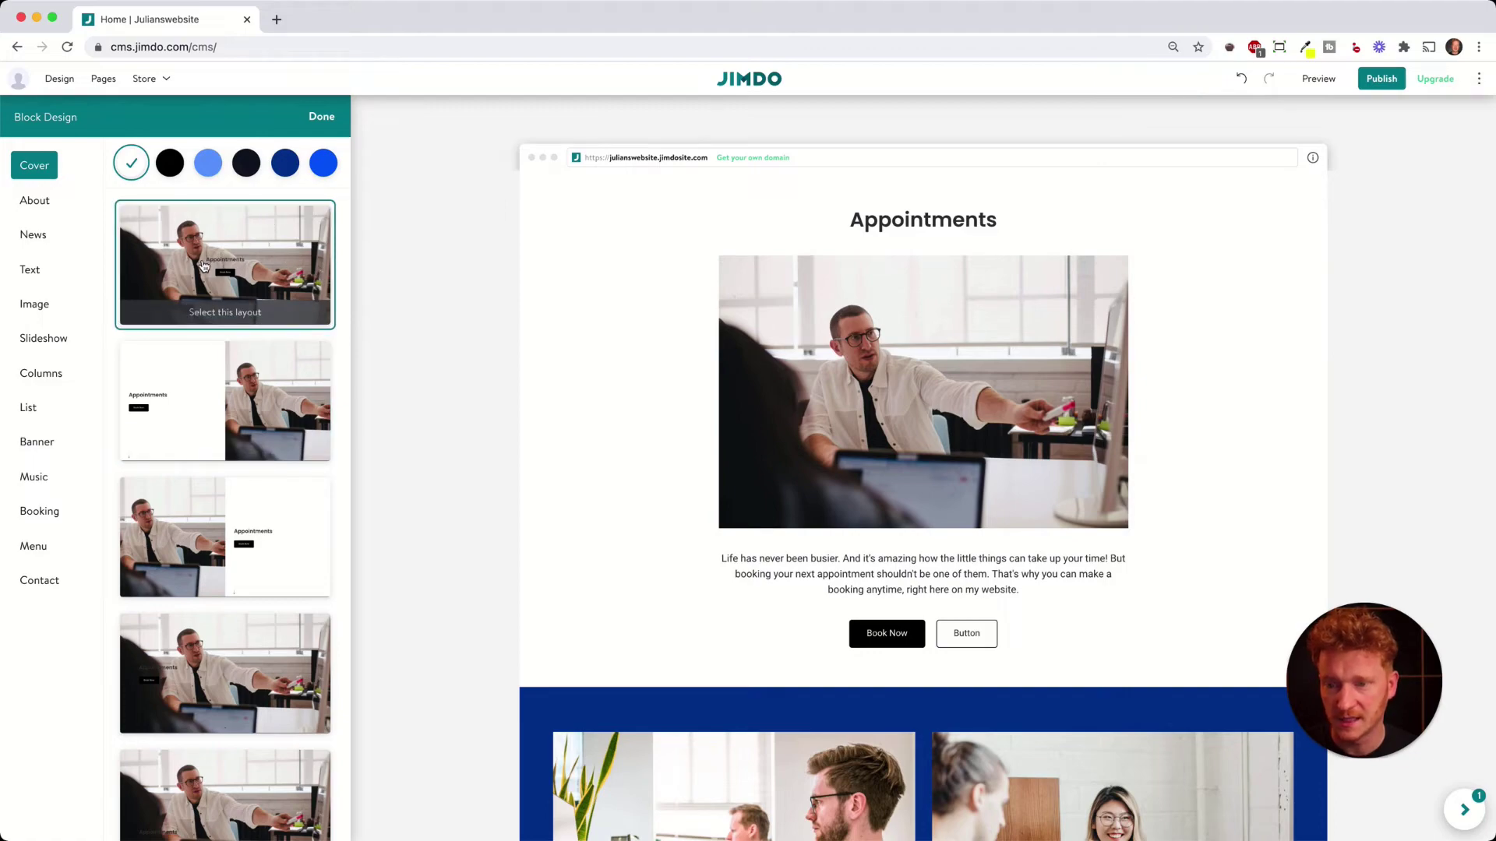
{"action": "left_click", "coordinate": [244, 246]}
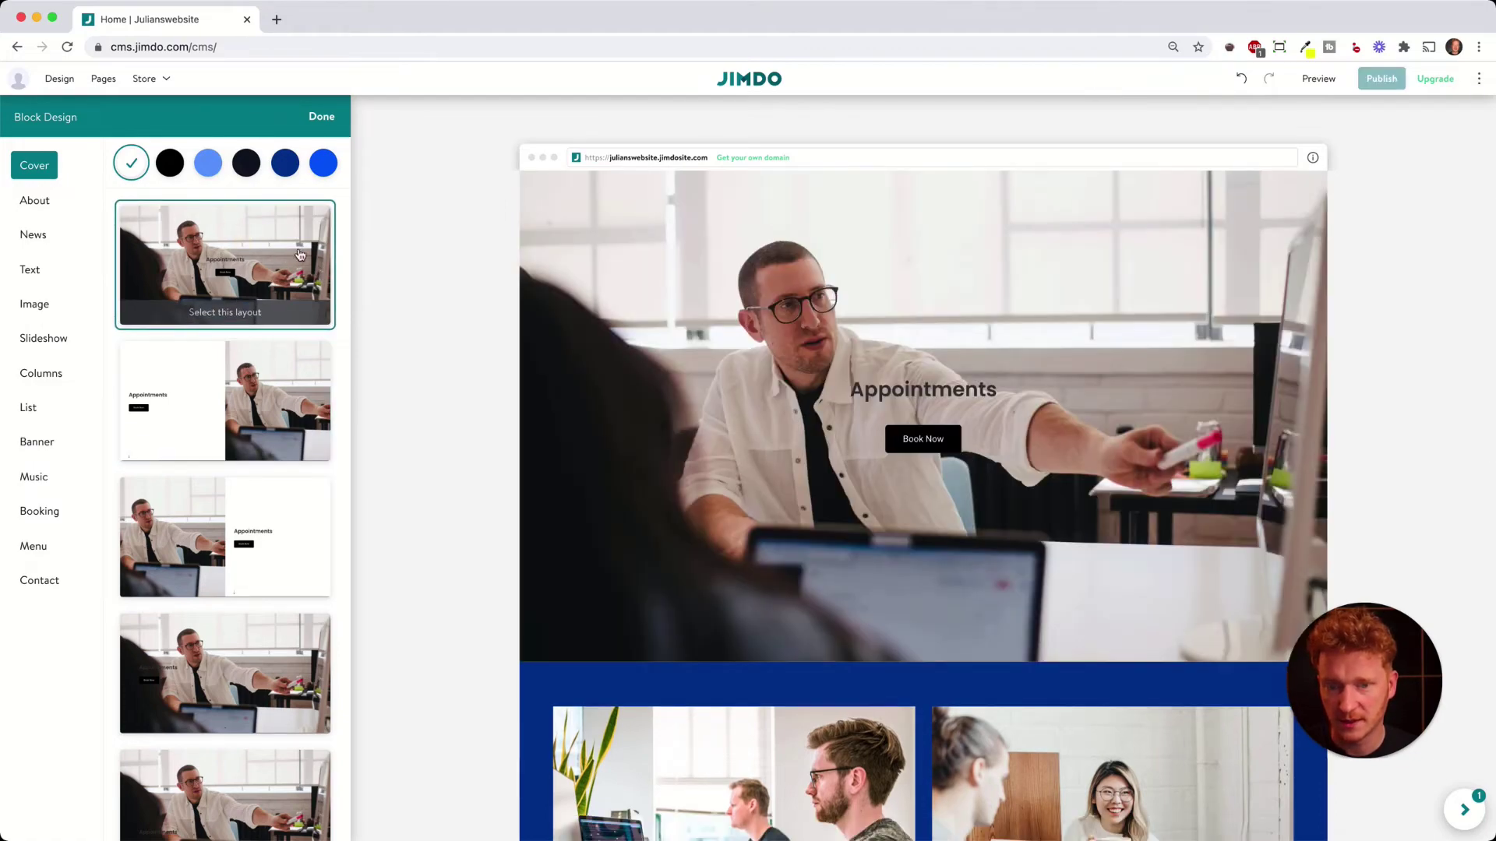
{"action": "left_click", "coordinate": [223, 392]}
{"action": "scroll", "coordinate": [276, 435], "scroll_direction": "down", "scroll_amount": 5}
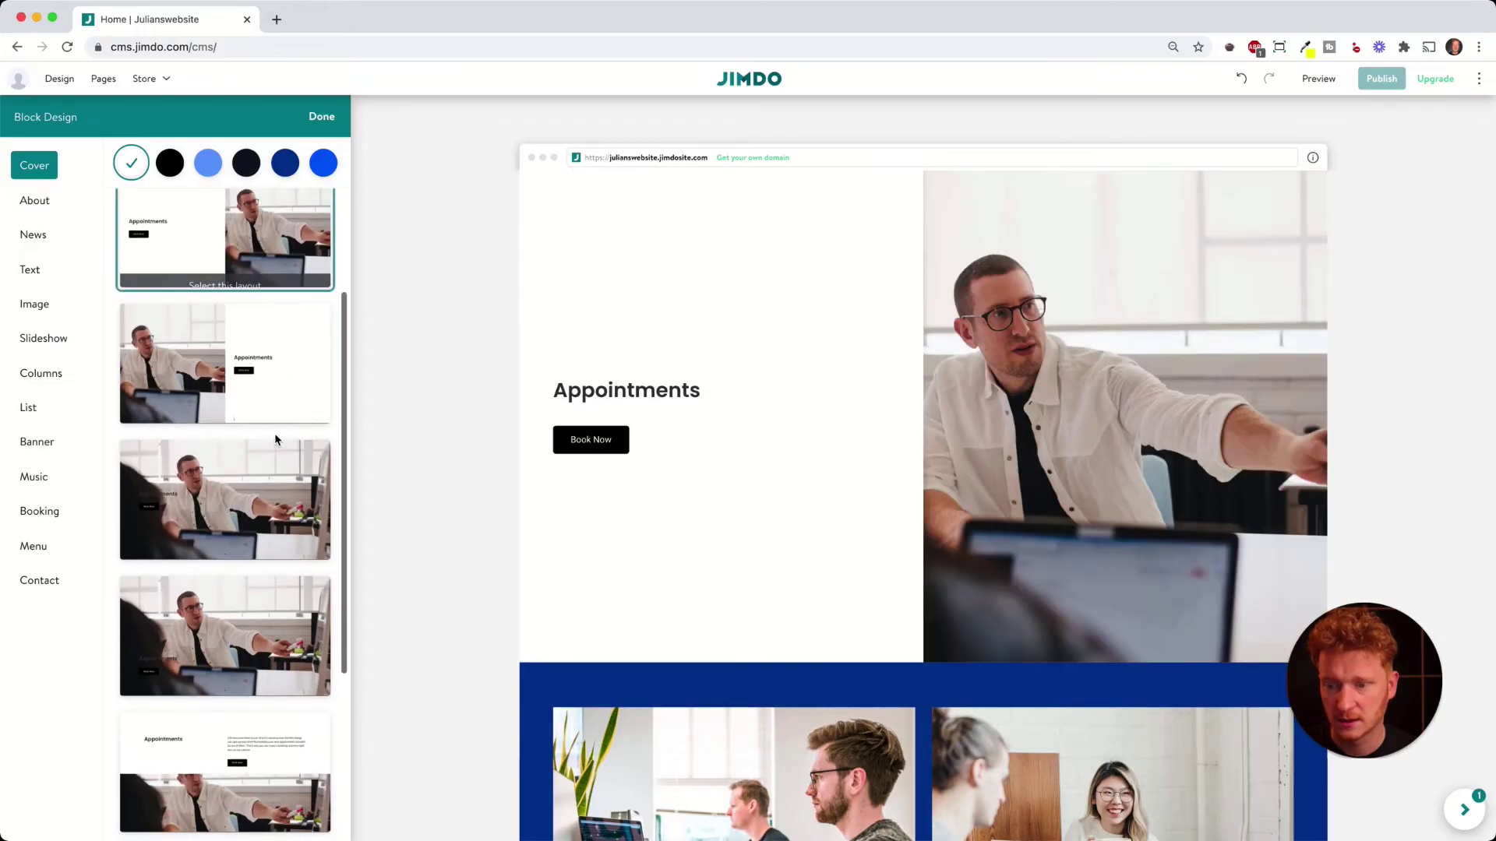
{"action": "left_click", "coordinate": [272, 436]}
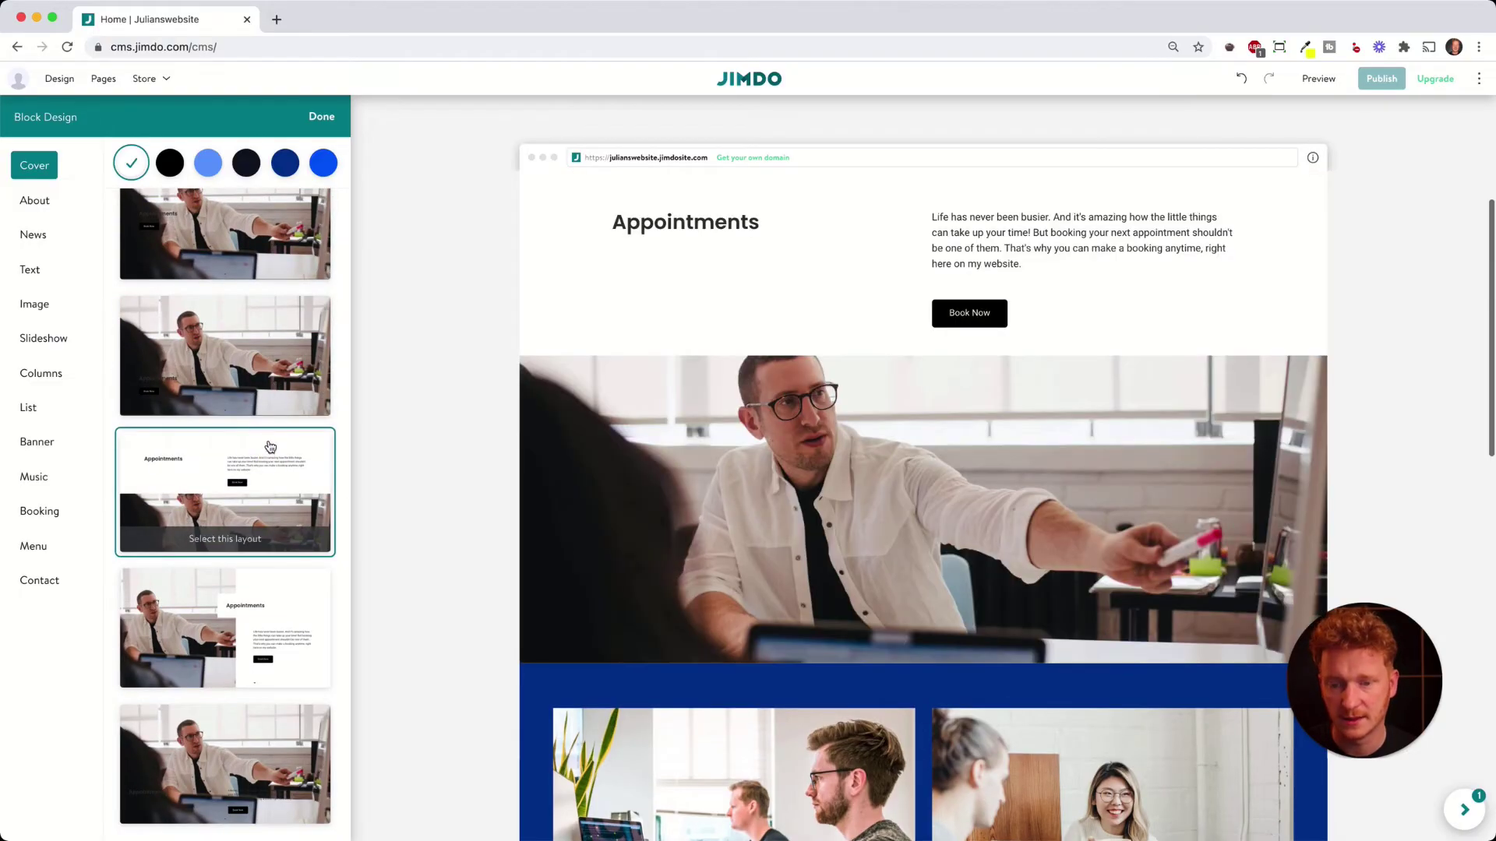
{"action": "scroll", "coordinate": [333, 349], "scroll_direction": "up", "scroll_amount": 2}
{"action": "scroll", "coordinate": [805, 387], "scroll_direction": "up", "scroll_amount": 1}
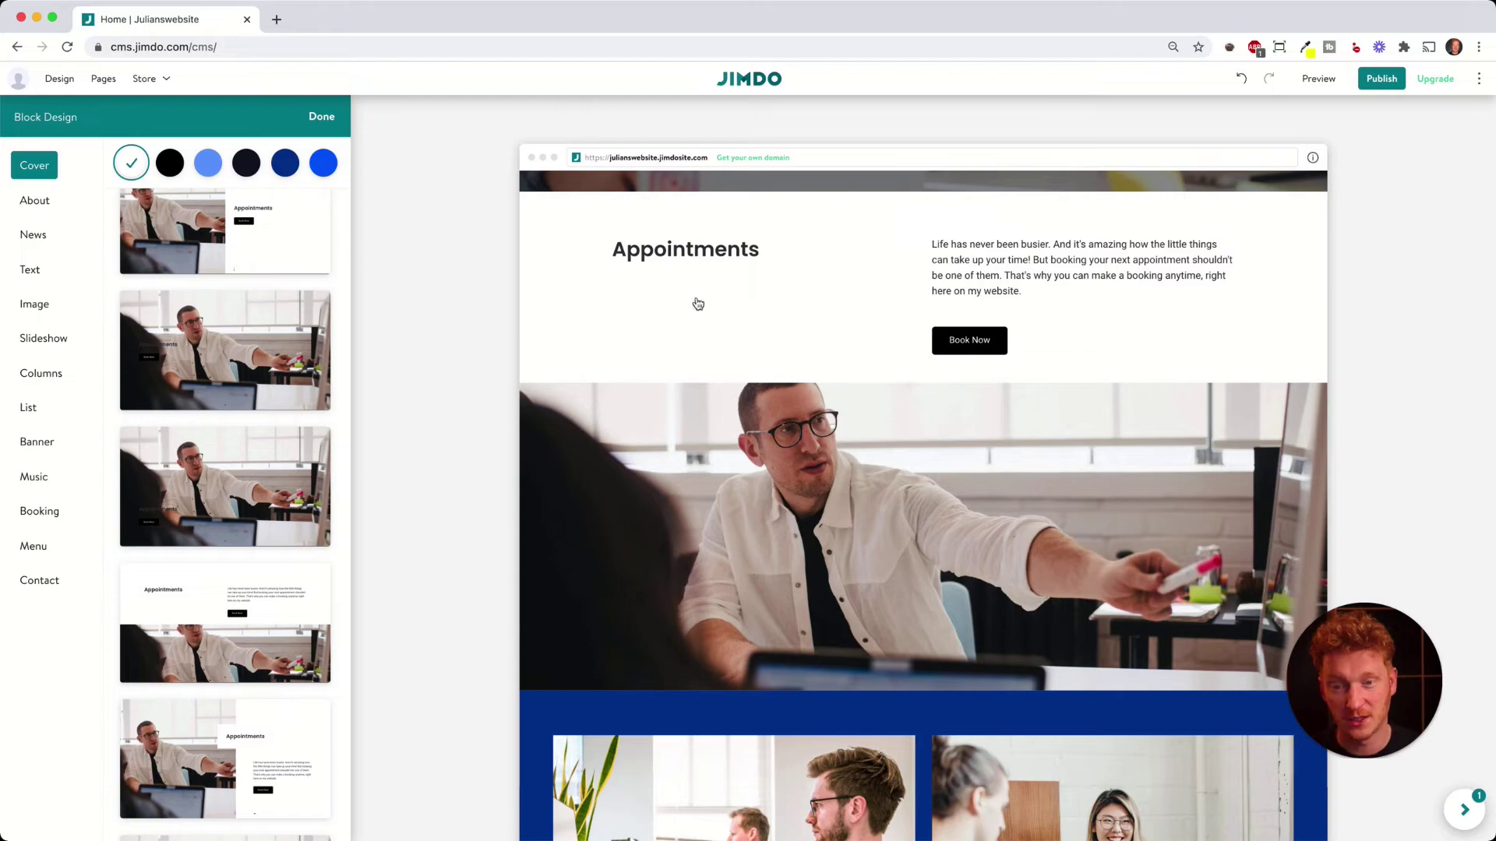
{"action": "scroll", "coordinate": [301, 477], "scroll_direction": "down", "scroll_amount": 3}
{"action": "left_click", "coordinate": [300, 655]}
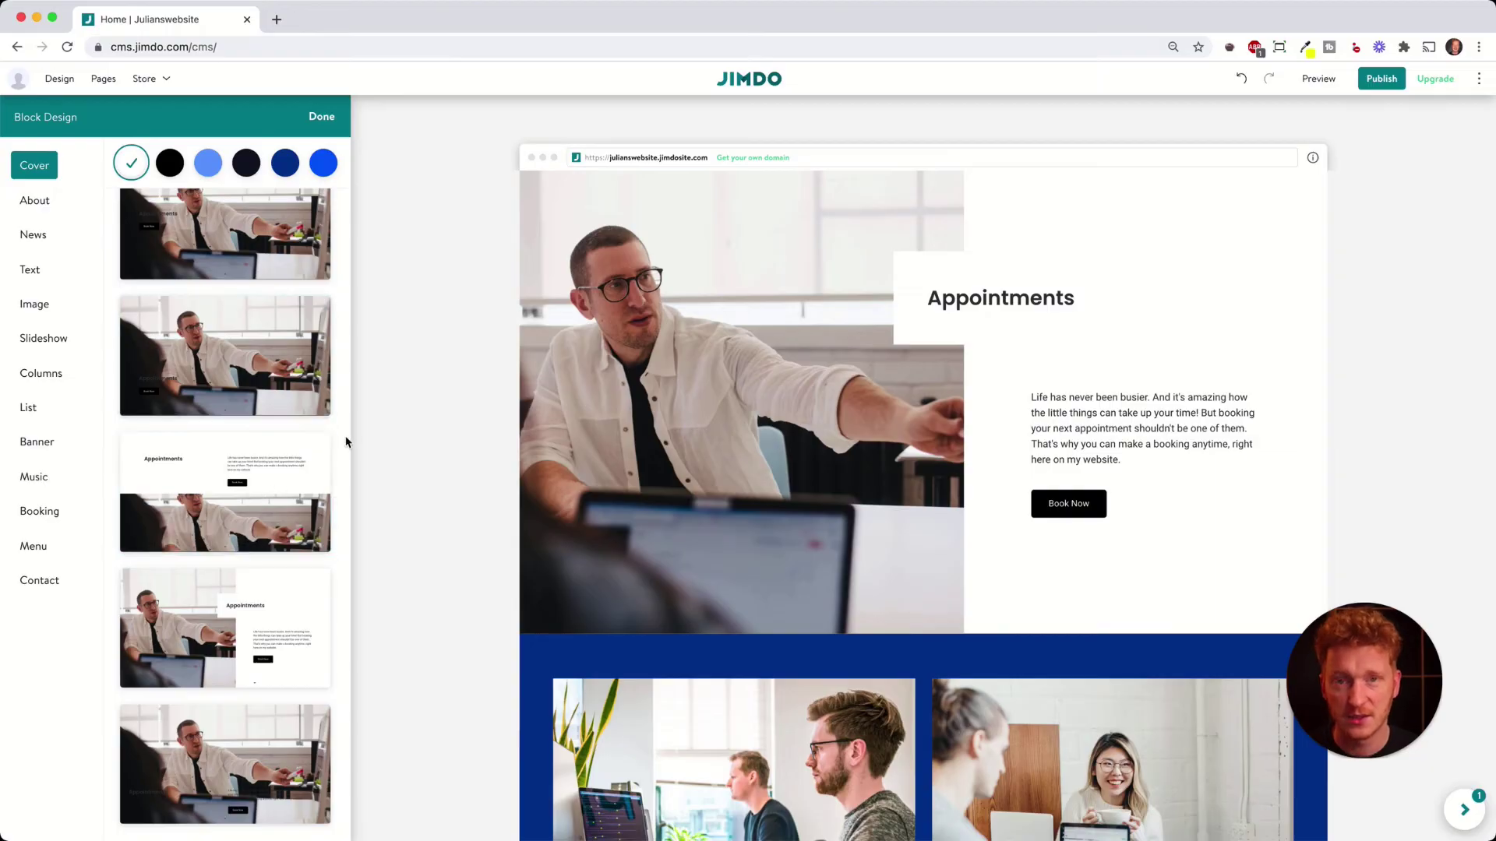
{"action": "left_click", "coordinate": [494, 233]}
- Locate the Appointments section and bring up its block options
{"action": "scroll", "coordinate": [575, 368], "scroll_direction": "up", "scroll_amount": 3}
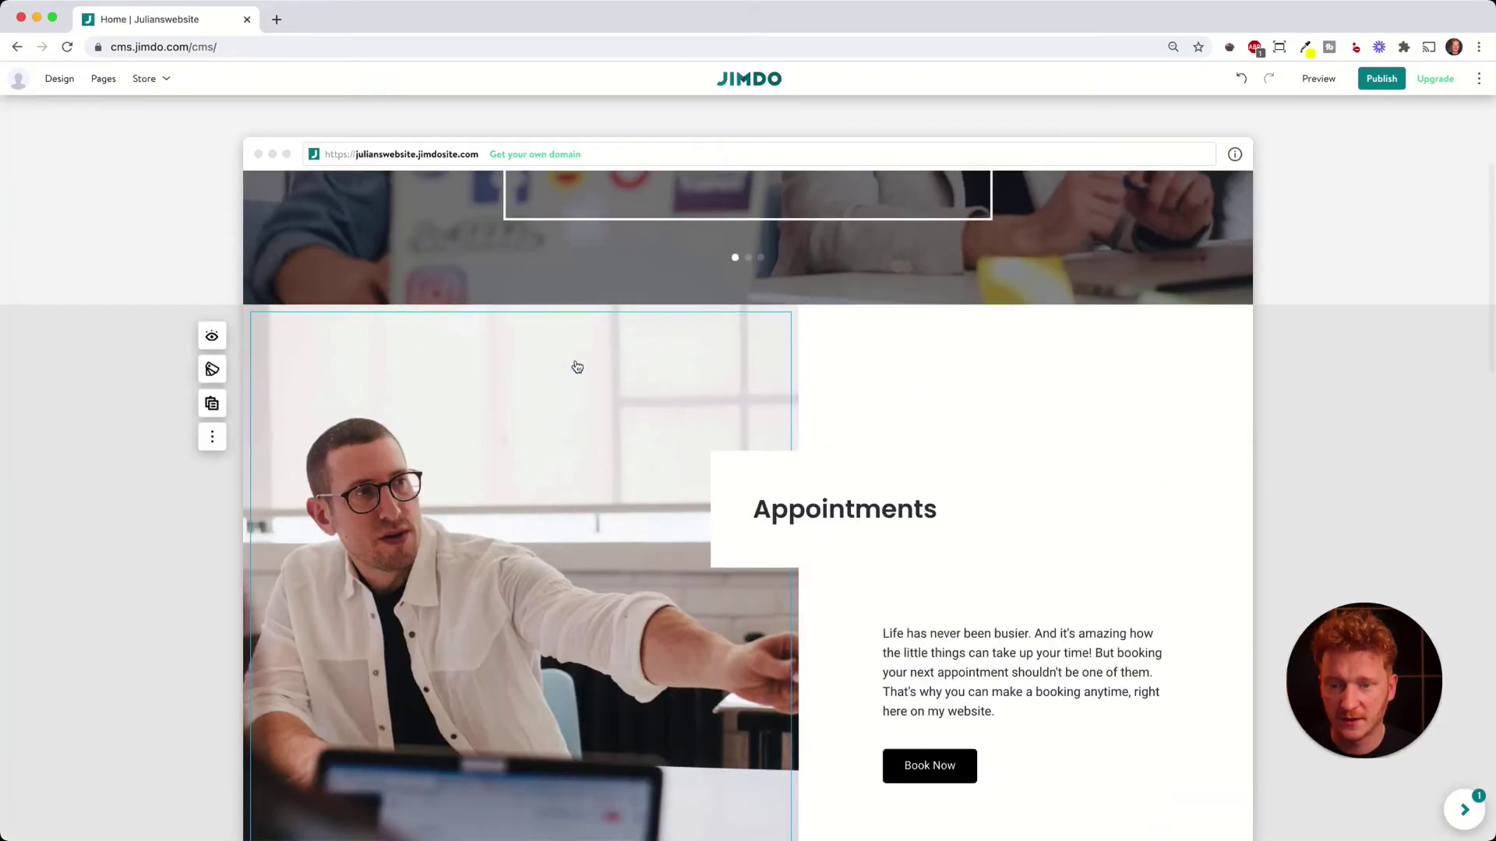
{"action": "scroll", "coordinate": [571, 410], "scroll_direction": "down", "scroll_amount": 2}
{"action": "scroll", "coordinate": [667, 350], "scroll_direction": "down", "scroll_amount": 2}
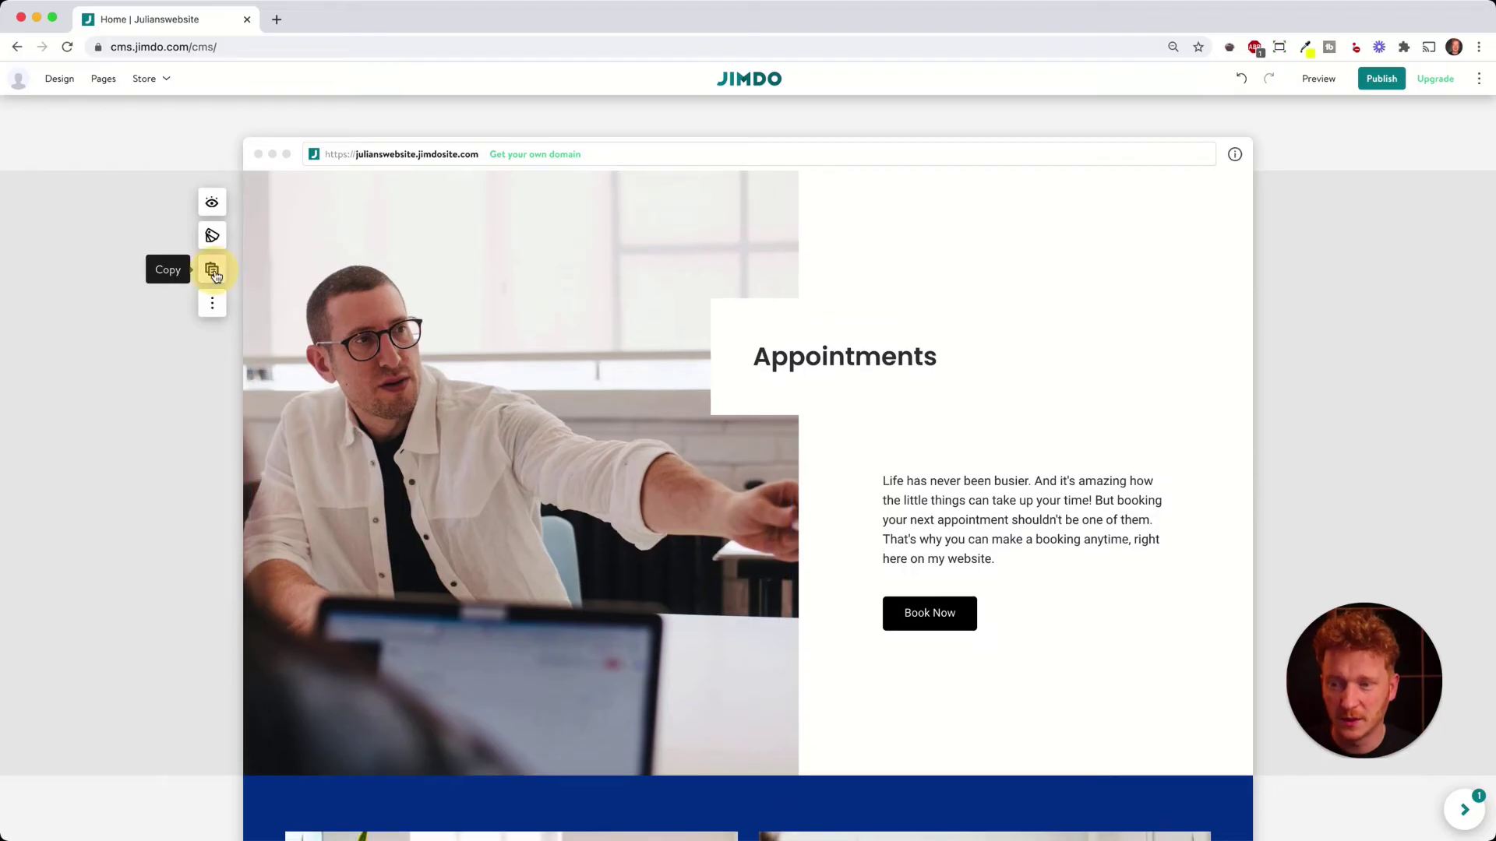
{"action": "left_click", "coordinate": [213, 272]}
{"action": "scroll", "coordinate": [407, 323], "scroll_direction": "down", "scroll_amount": 1}
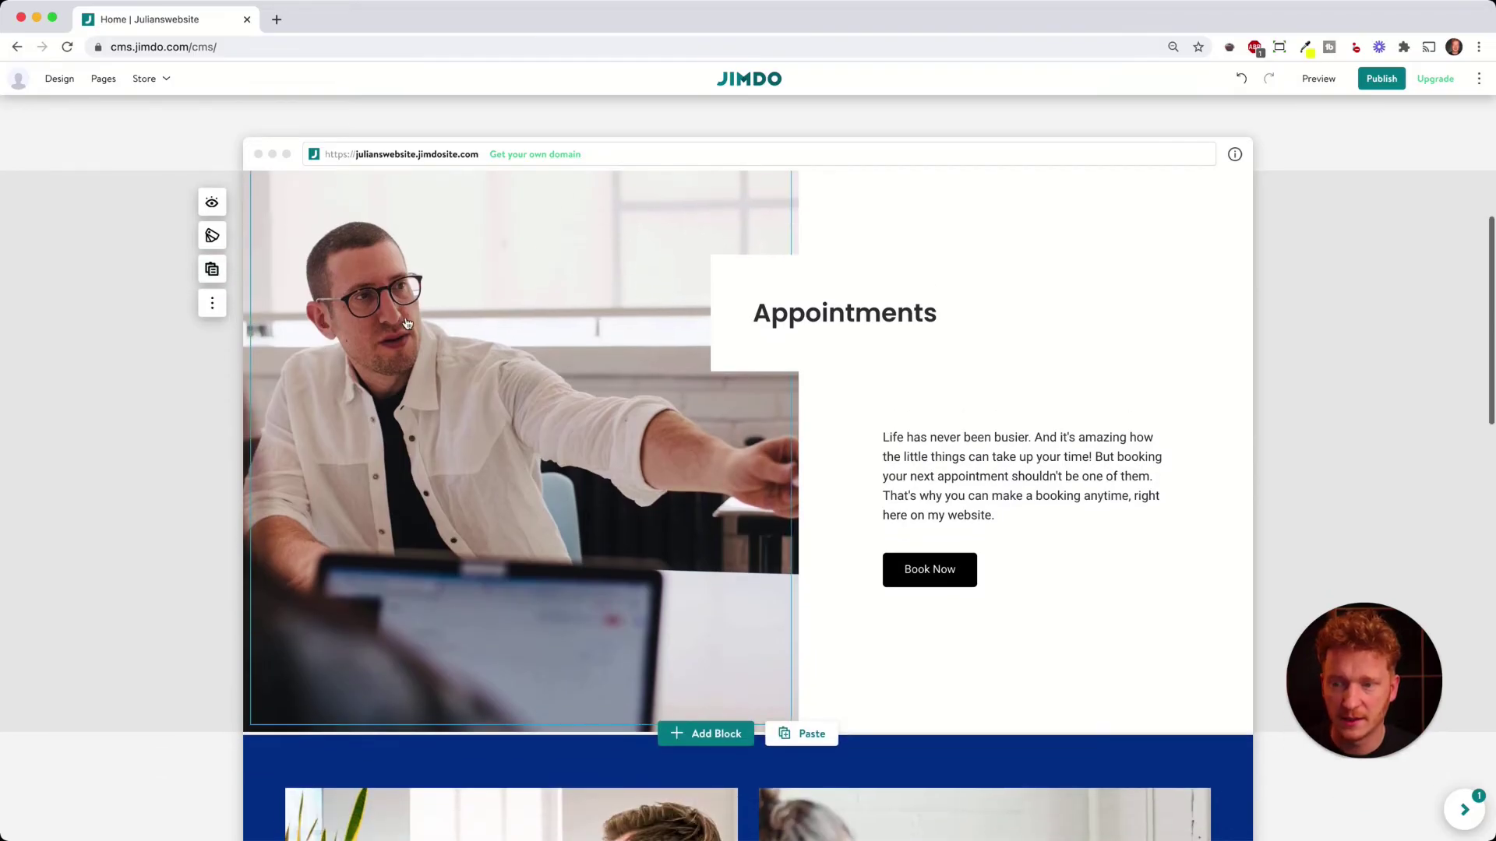
{"action": "scroll", "coordinate": [406, 323], "scroll_direction": "up", "scroll_amount": 1}
{"action": "left_click", "coordinate": [212, 303]}
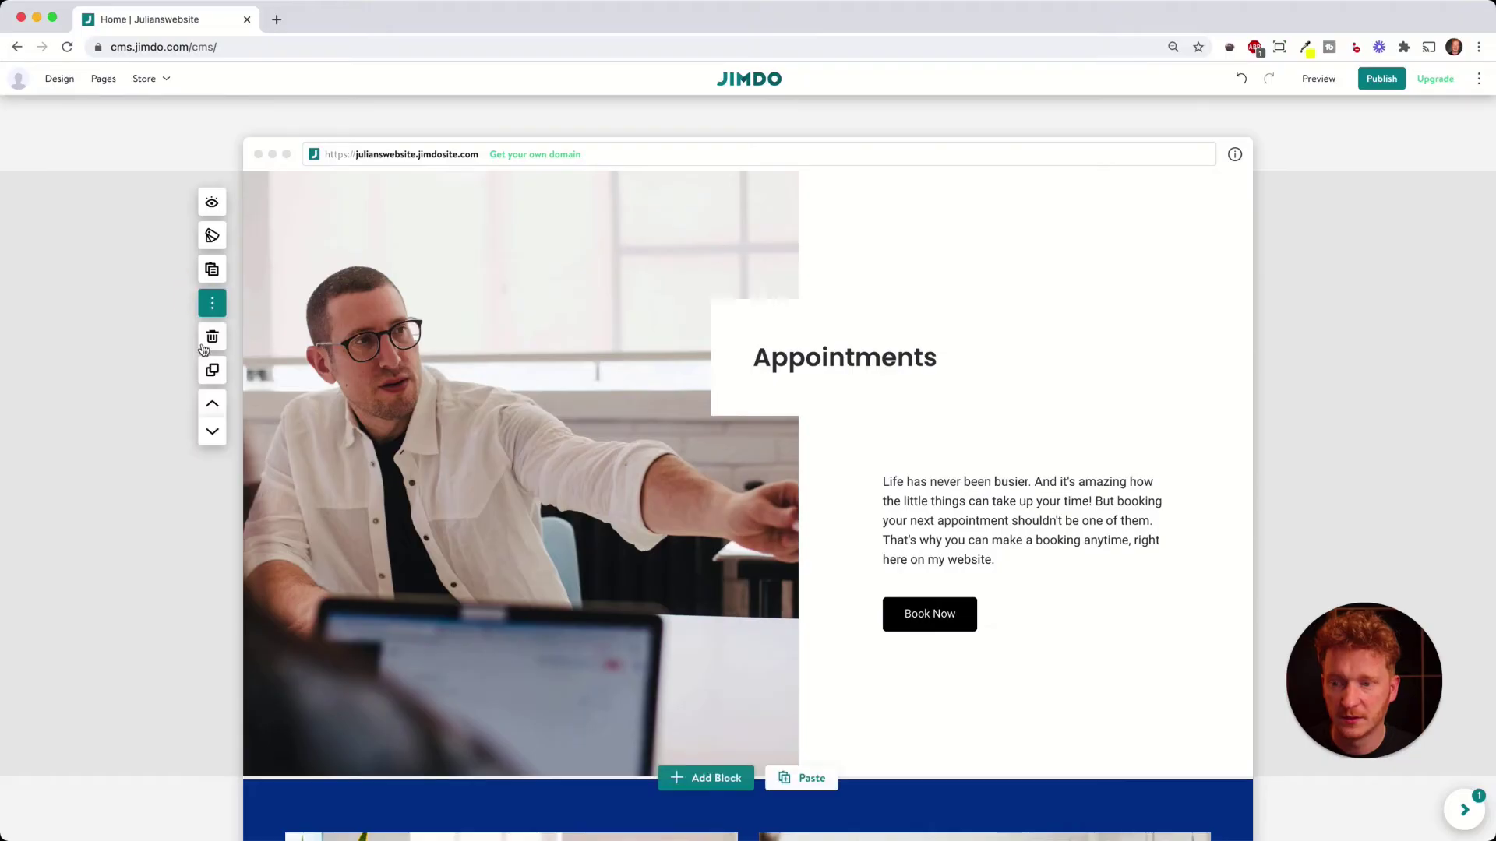
{"action": "scroll", "coordinate": [242, 406], "scroll_direction": "down", "scroll_amount": 1}
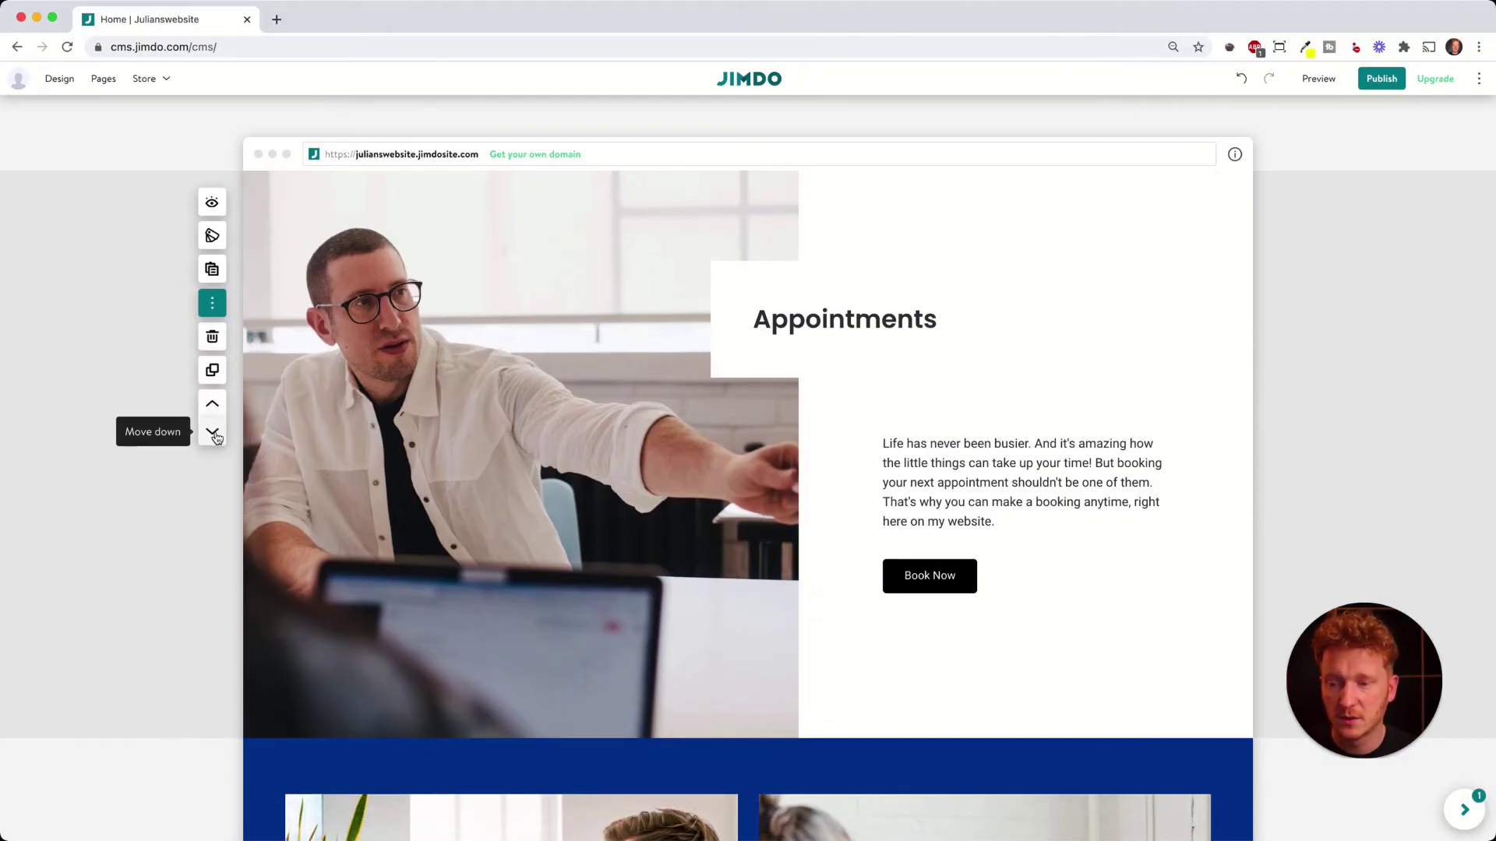
{"action": "scroll", "coordinate": [267, 392], "scroll_direction": "down", "scroll_amount": 7}
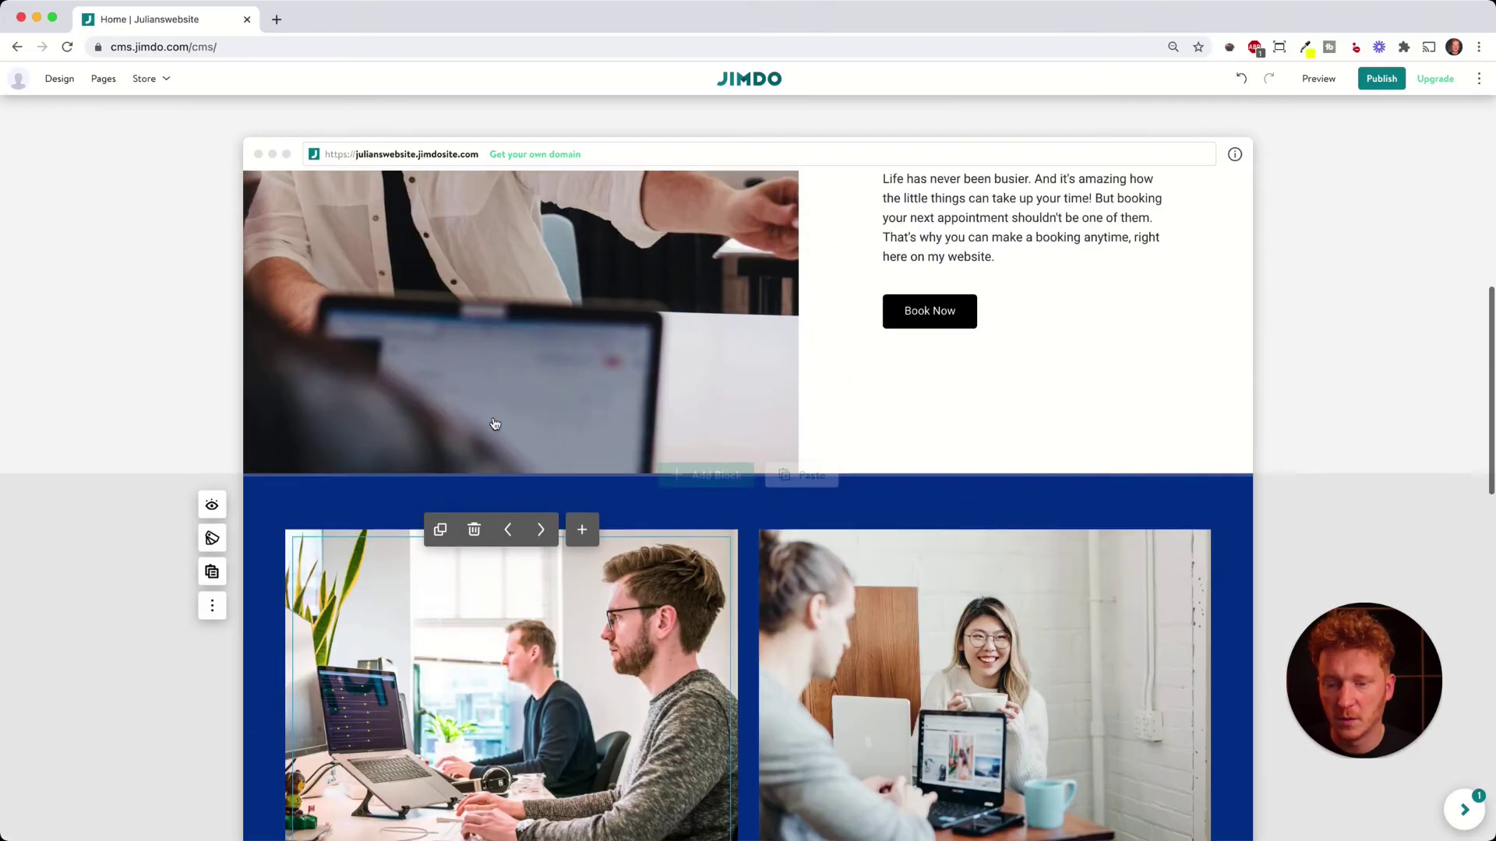
{"action": "scroll", "coordinate": [705, 376], "scroll_direction": "up", "scroll_amount": 8}
{"action": "scroll", "coordinate": [705, 376], "scroll_direction": "down", "scroll_amount": 10}
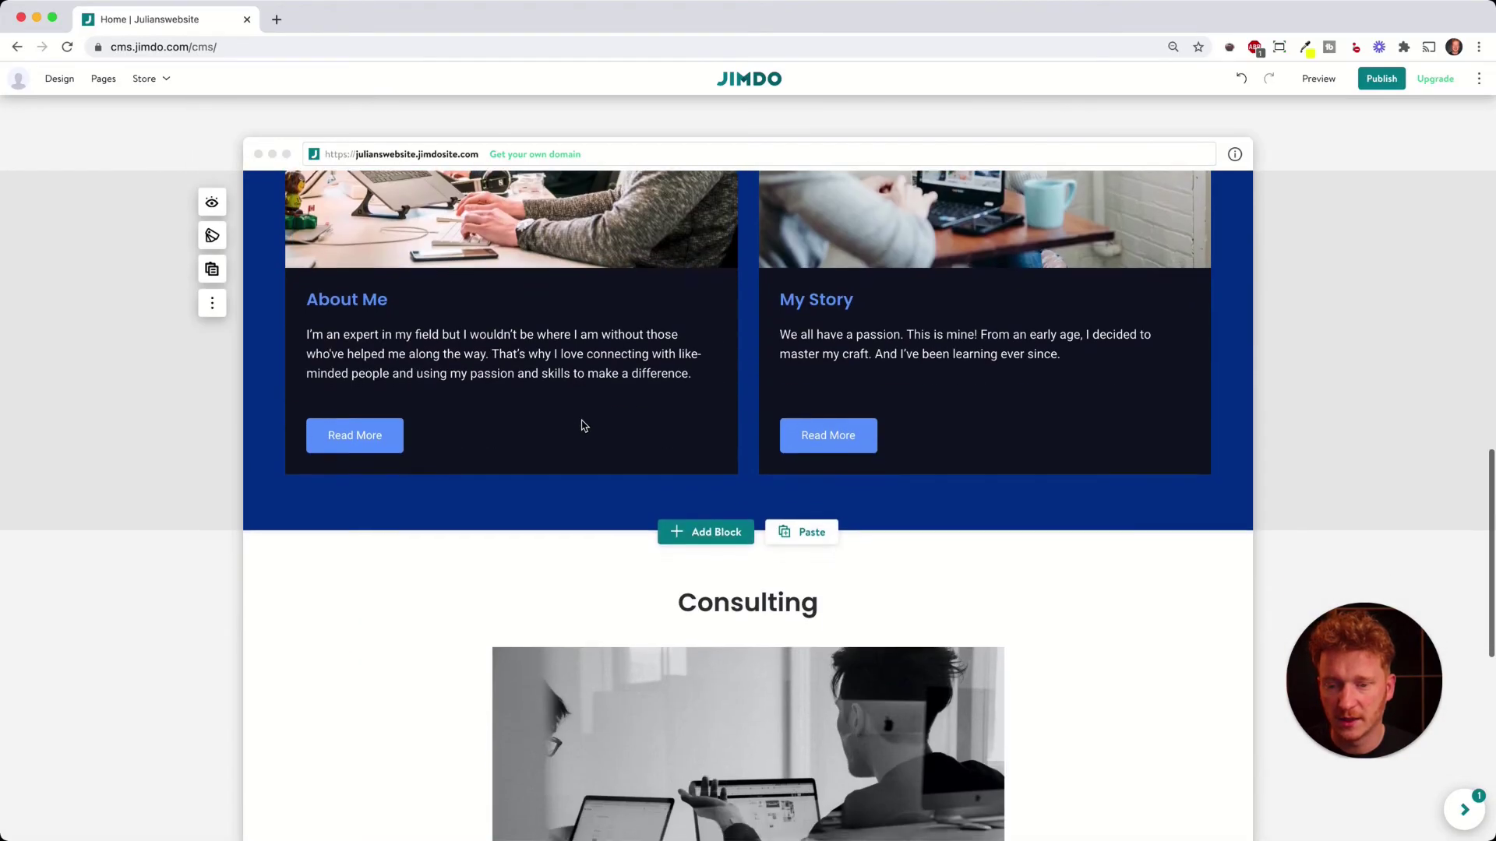
{"action": "scroll", "coordinate": [581, 425], "scroll_direction": "up", "scroll_amount": 10}
{"action": "scroll", "coordinate": [575, 423], "scroll_direction": "up", "scroll_amount": 2}
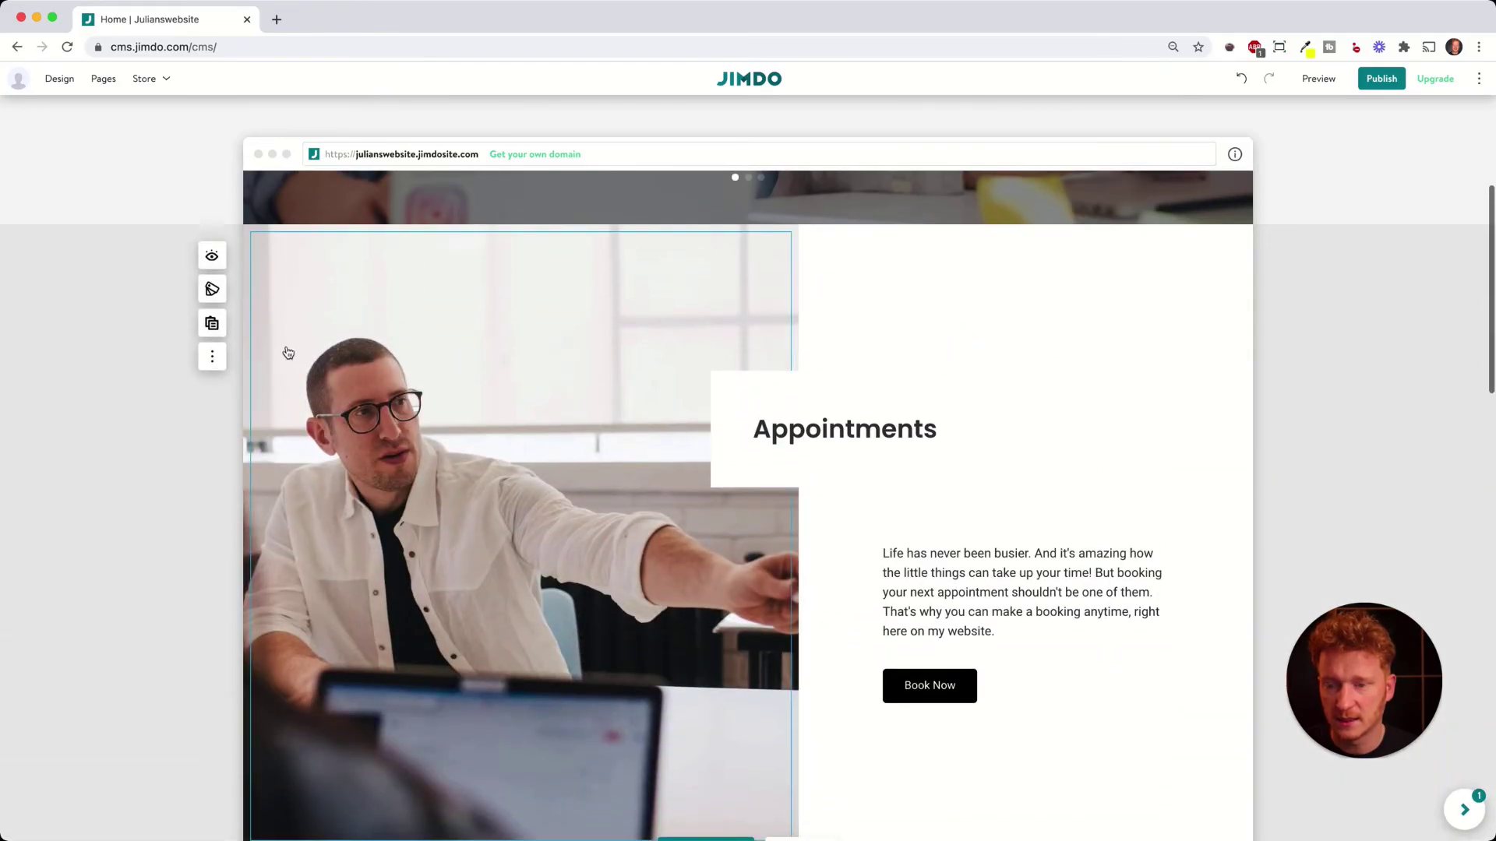
- Move the Appointments section down past About Me and below Consulting
{"action": "left_click", "coordinate": [212, 356]}
{"action": "left_click", "coordinate": [213, 483]}
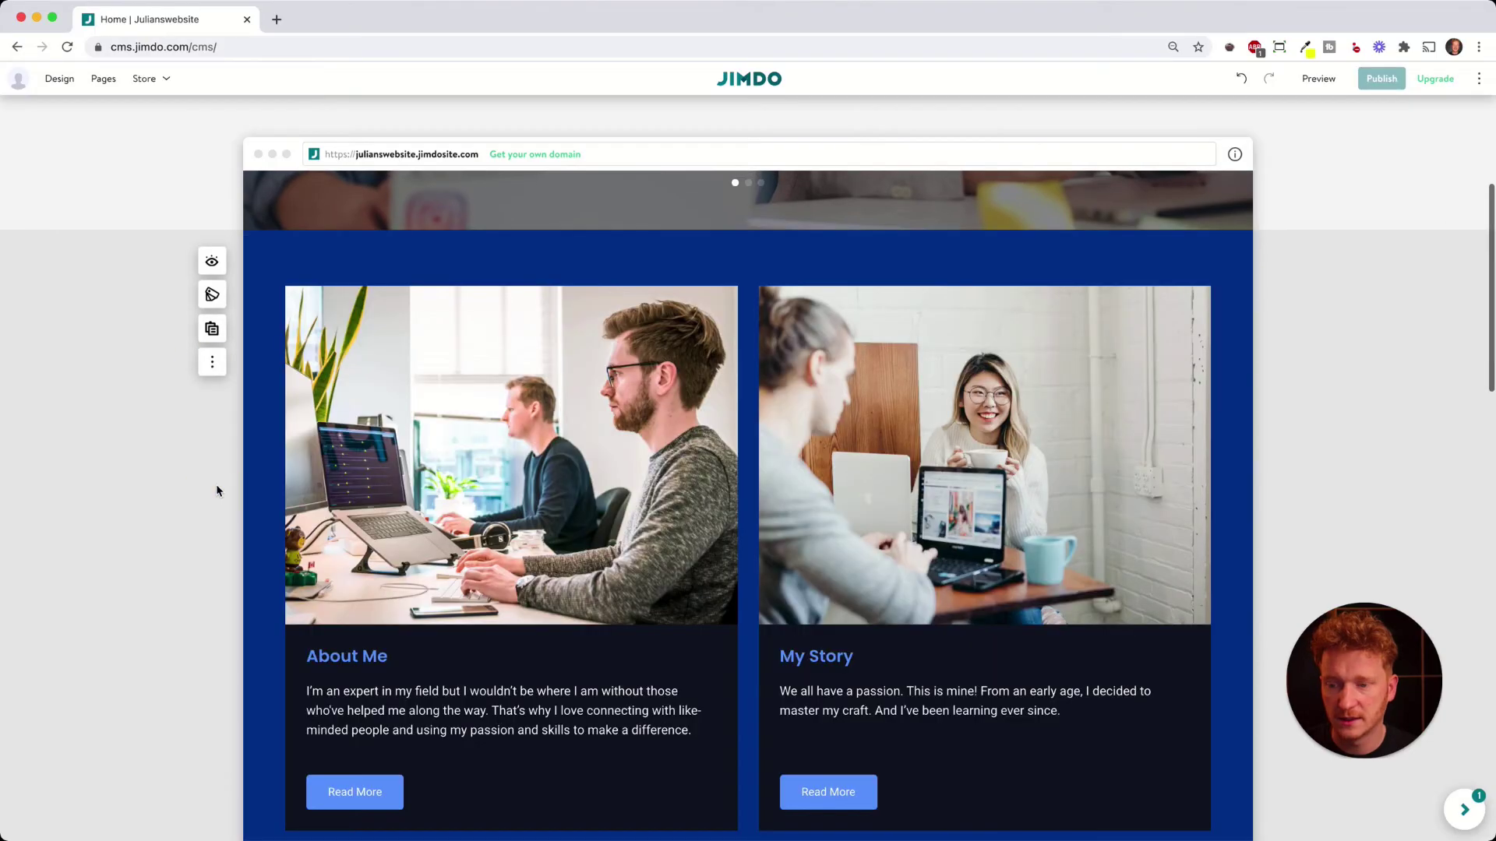
{"action": "left_click", "coordinate": [212, 433]}
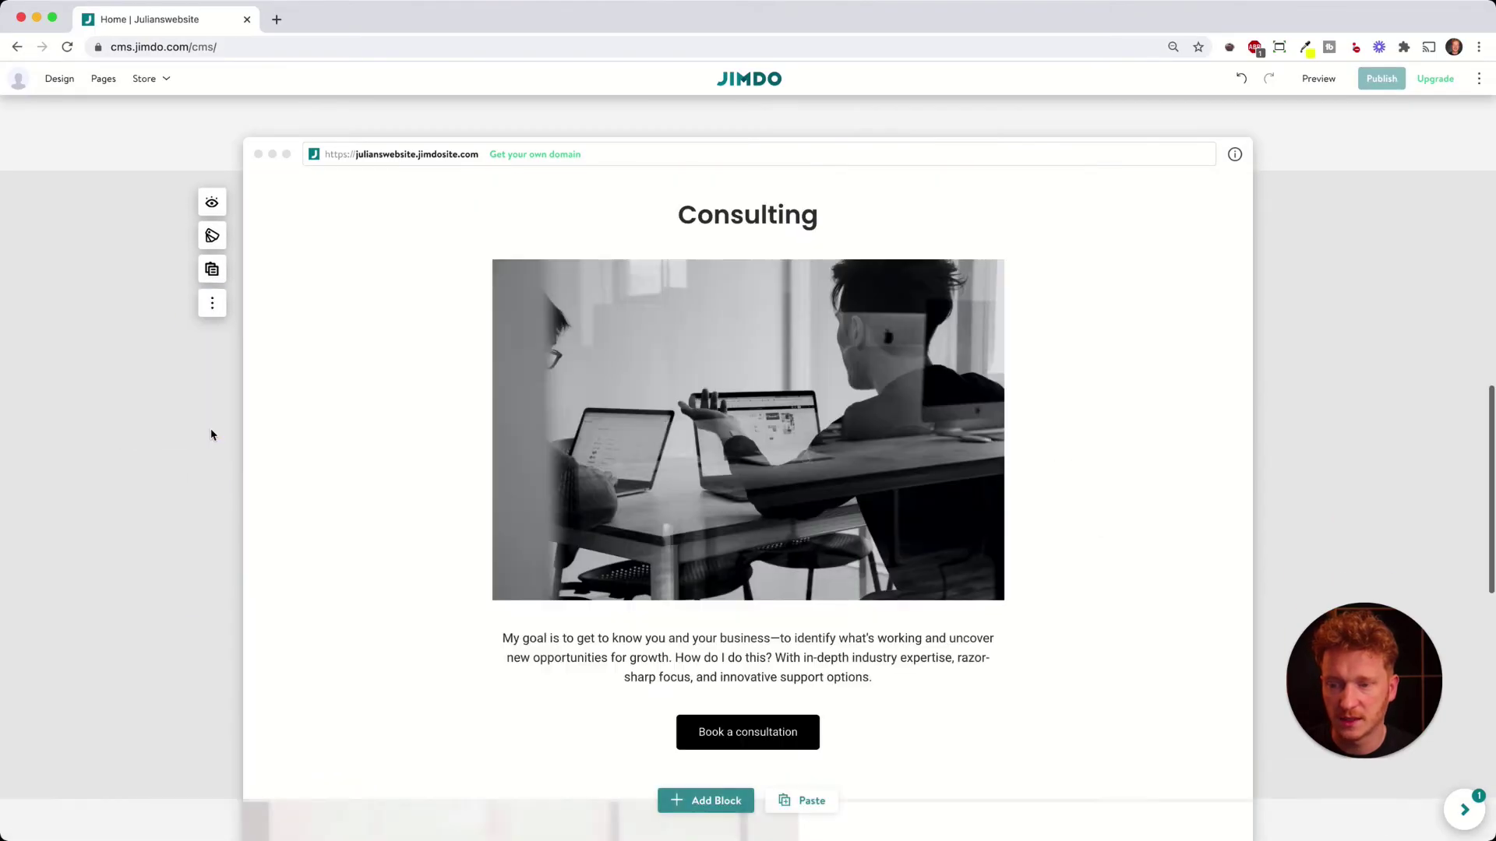
{"action": "scroll", "coordinate": [234, 405], "scroll_direction": "down", "scroll_amount": 3}
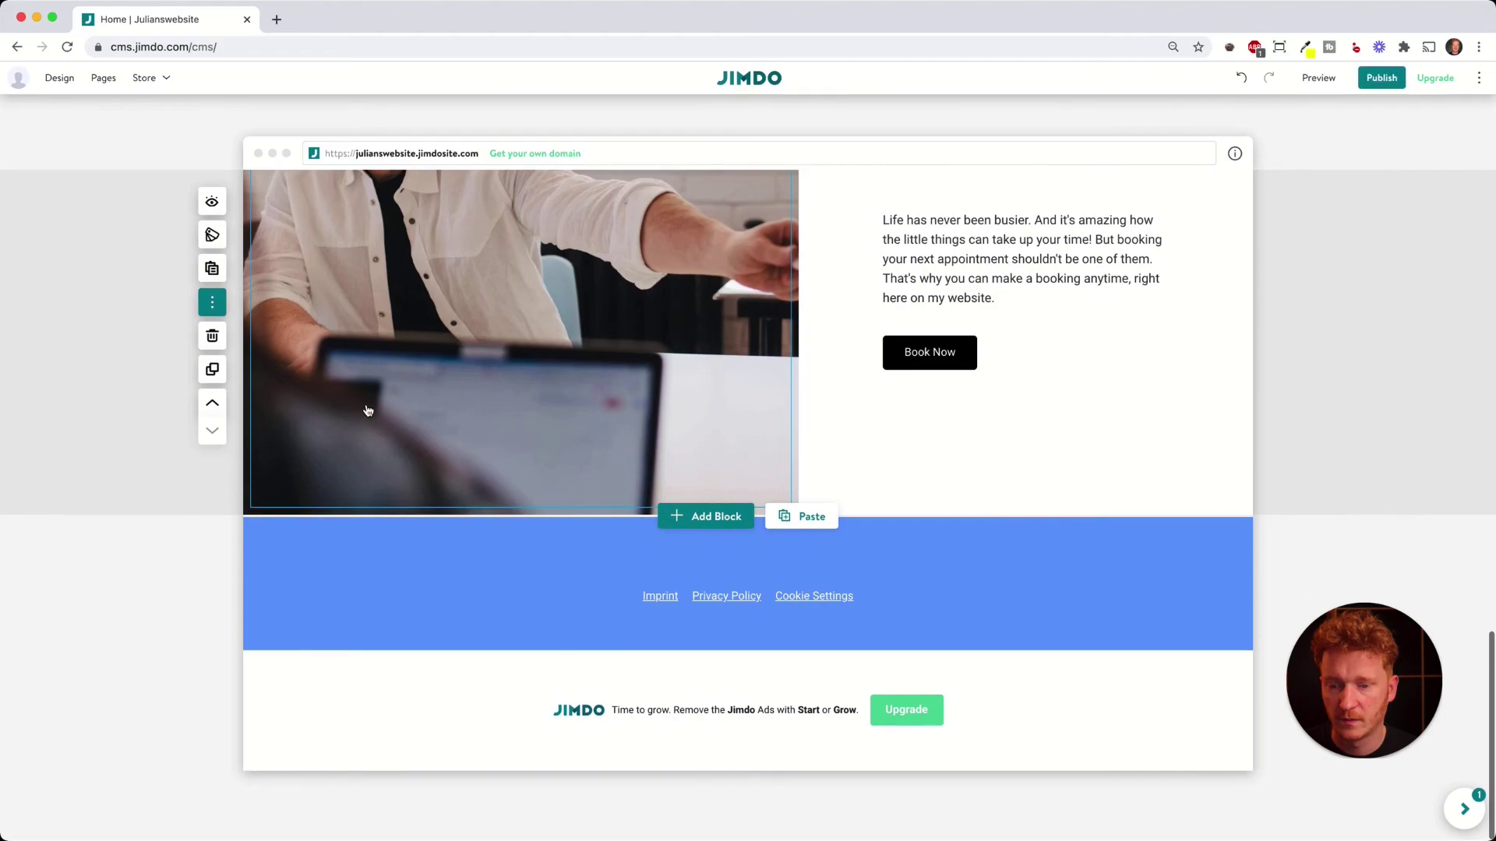
{"action": "scroll", "coordinate": [367, 411], "scroll_direction": "up", "scroll_amount": 8}
{"action": "scroll", "coordinate": [366, 410], "scroll_direction": "up", "scroll_amount": 15}
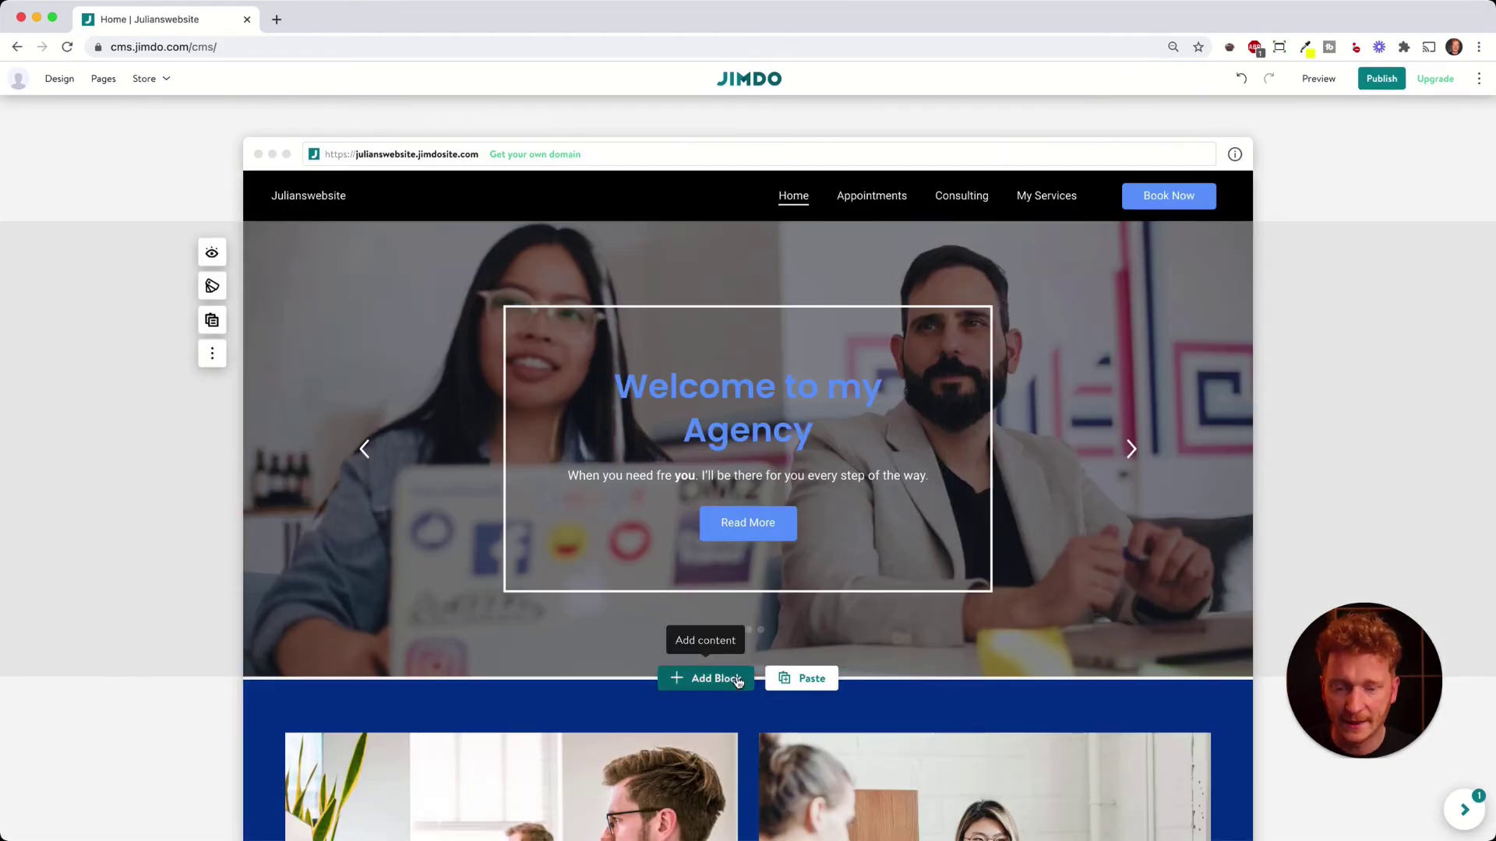
- Start a new block below the hero and browse categories from About through to Contact templates
{"action": "left_click", "coordinate": [737, 681]}
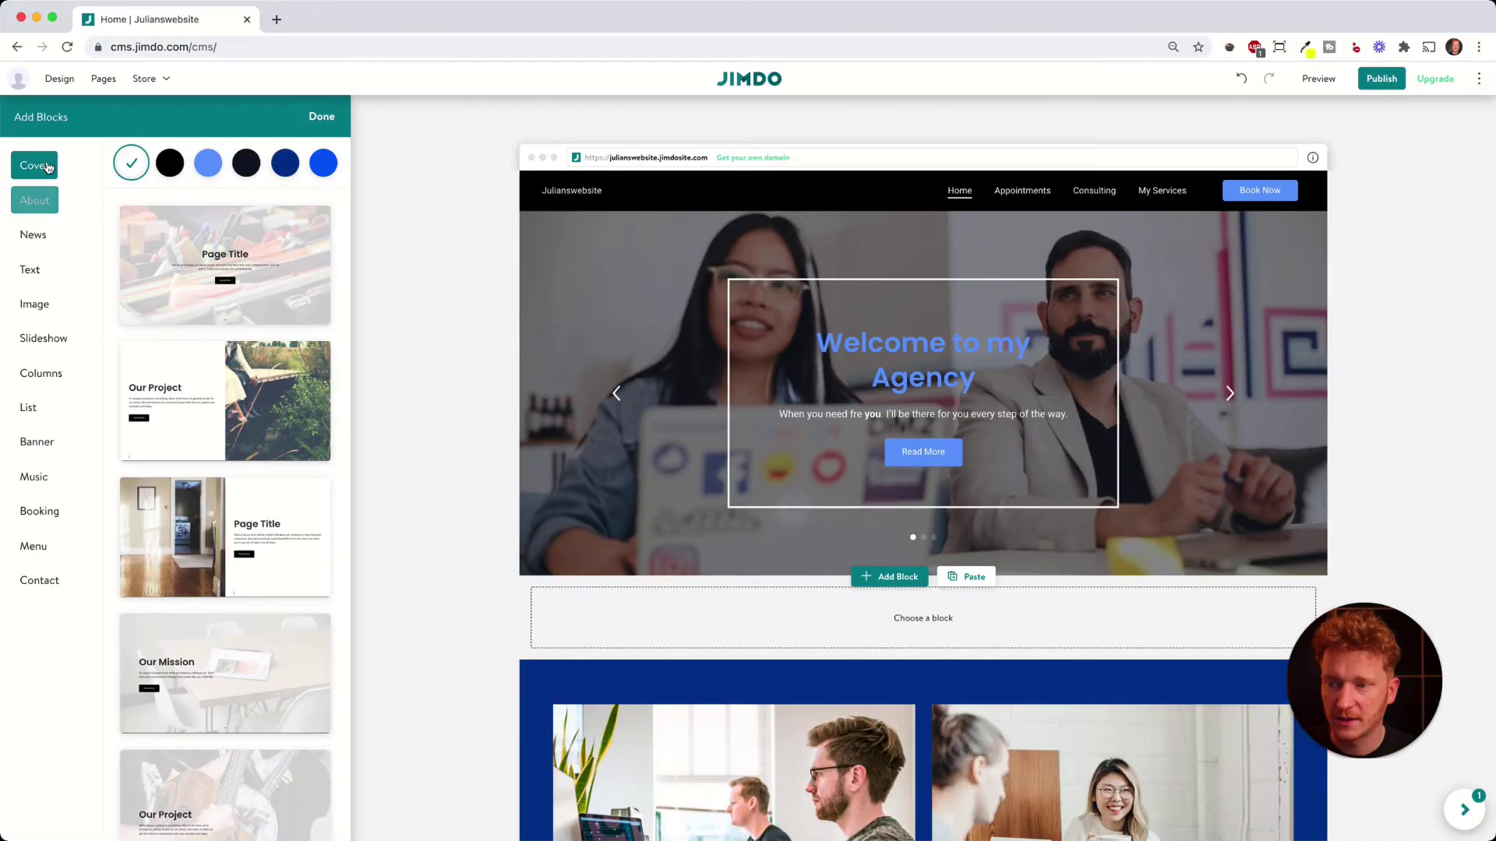
{"action": "left_click", "coordinate": [34, 200]}
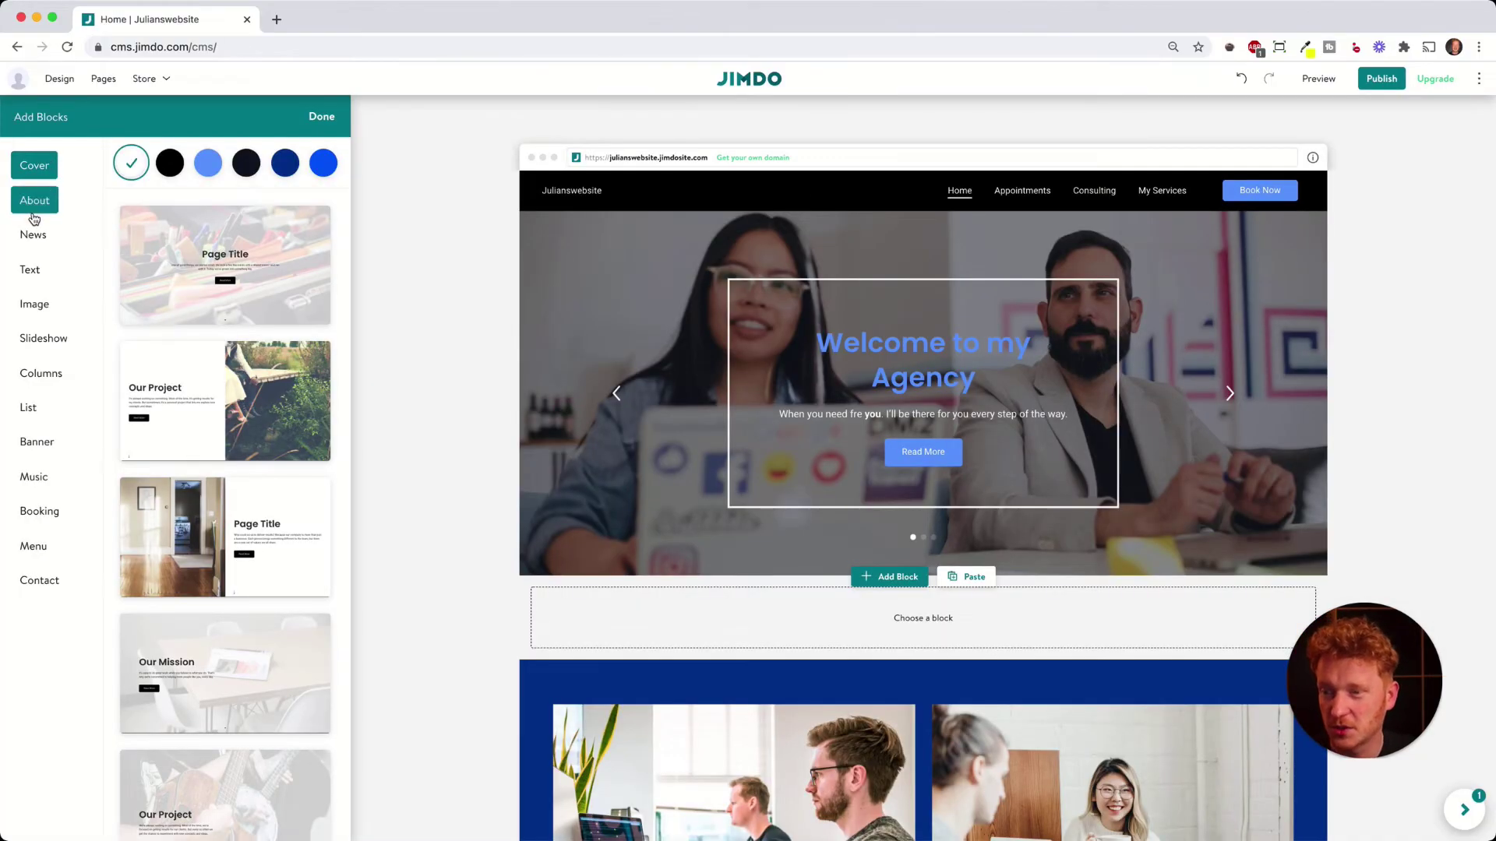
{"action": "left_click", "coordinate": [40, 277]}
{"action": "left_click", "coordinate": [36, 310]}
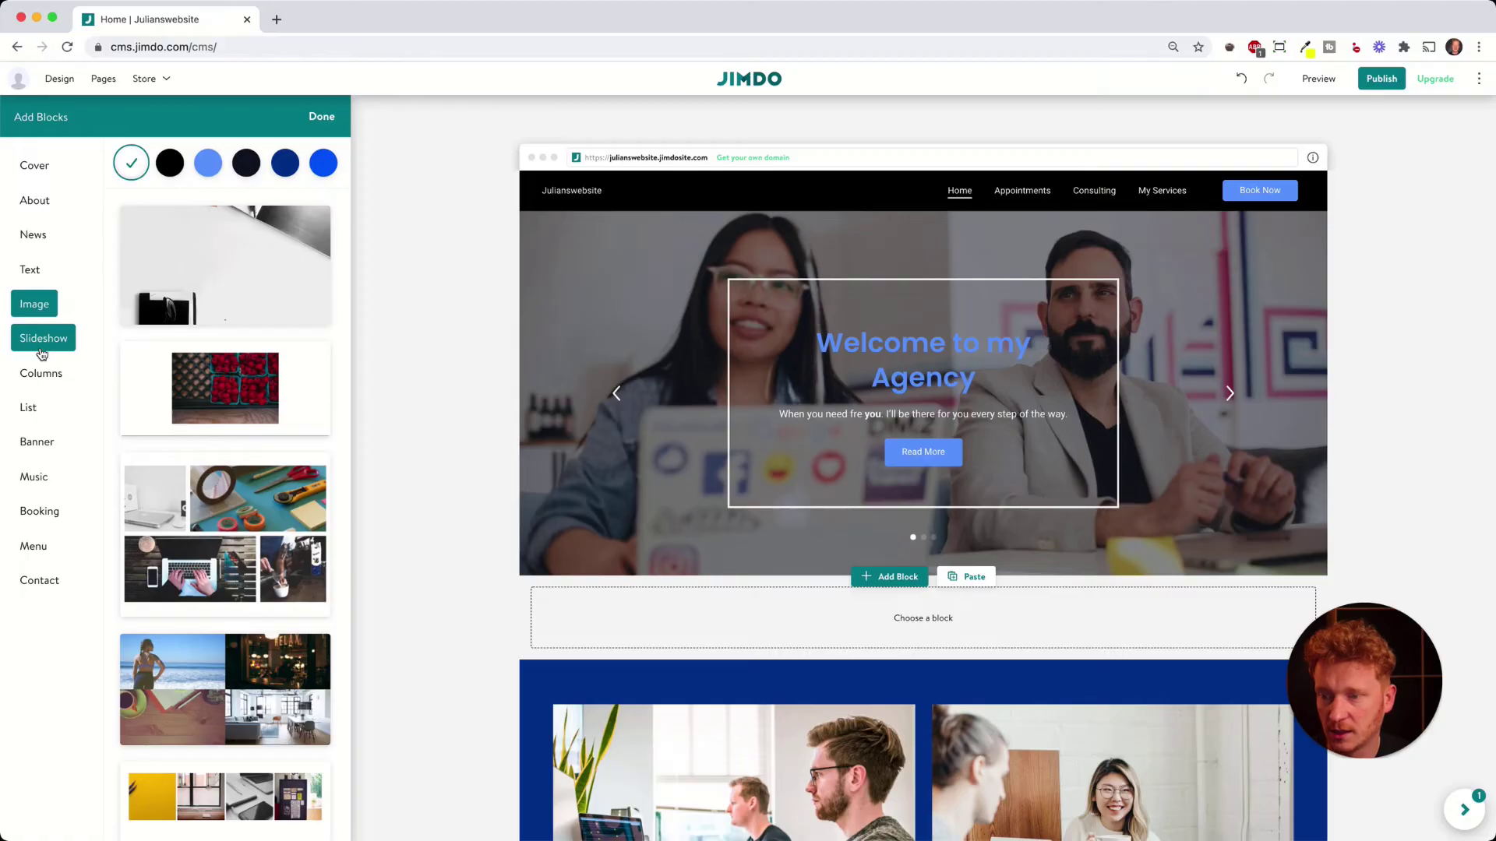
{"action": "left_click", "coordinate": [42, 349]}
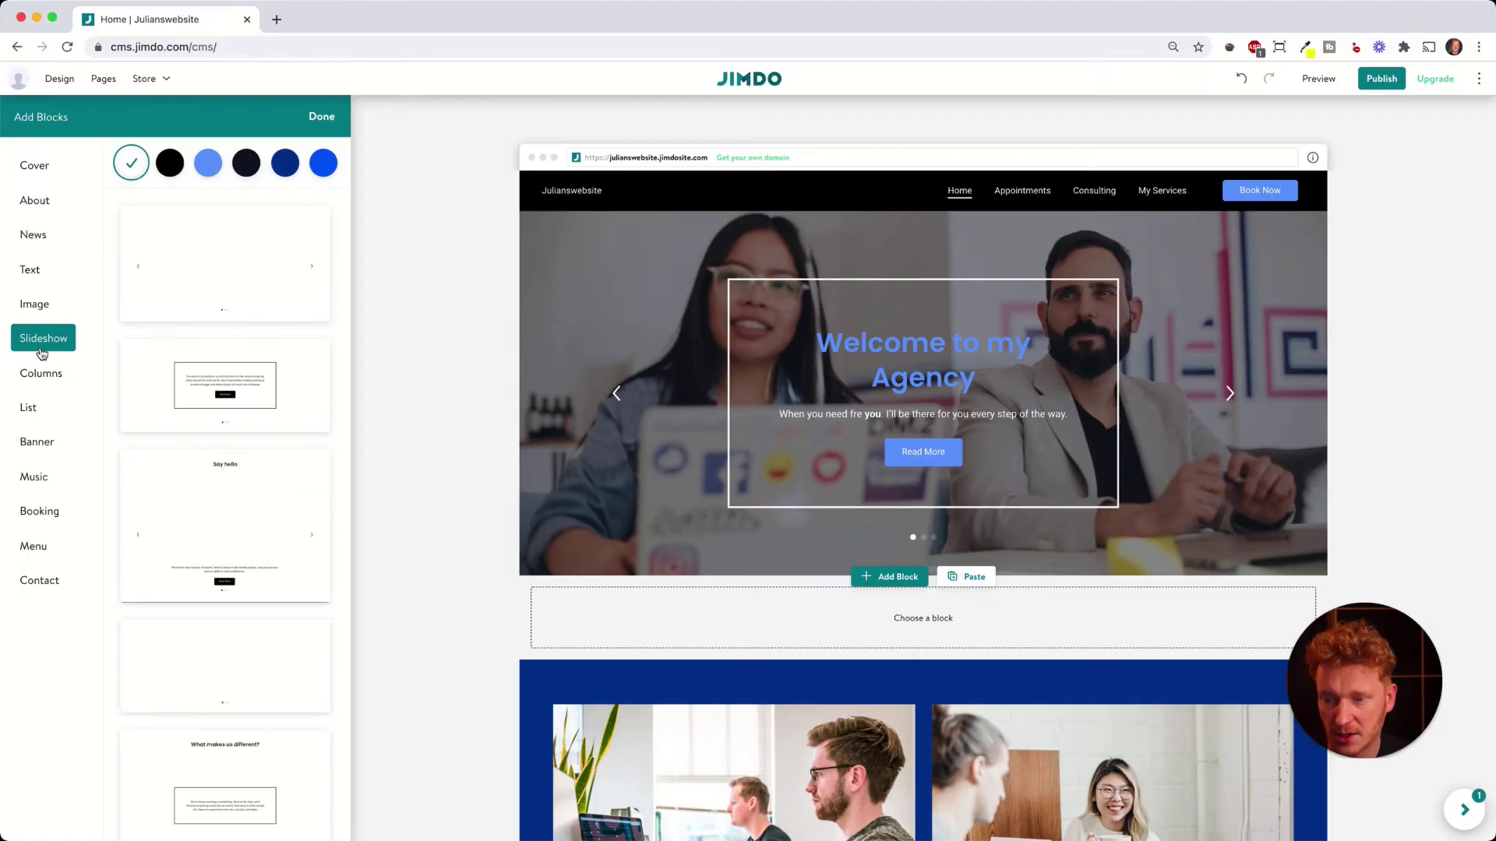
{"action": "left_click", "coordinate": [43, 441]}
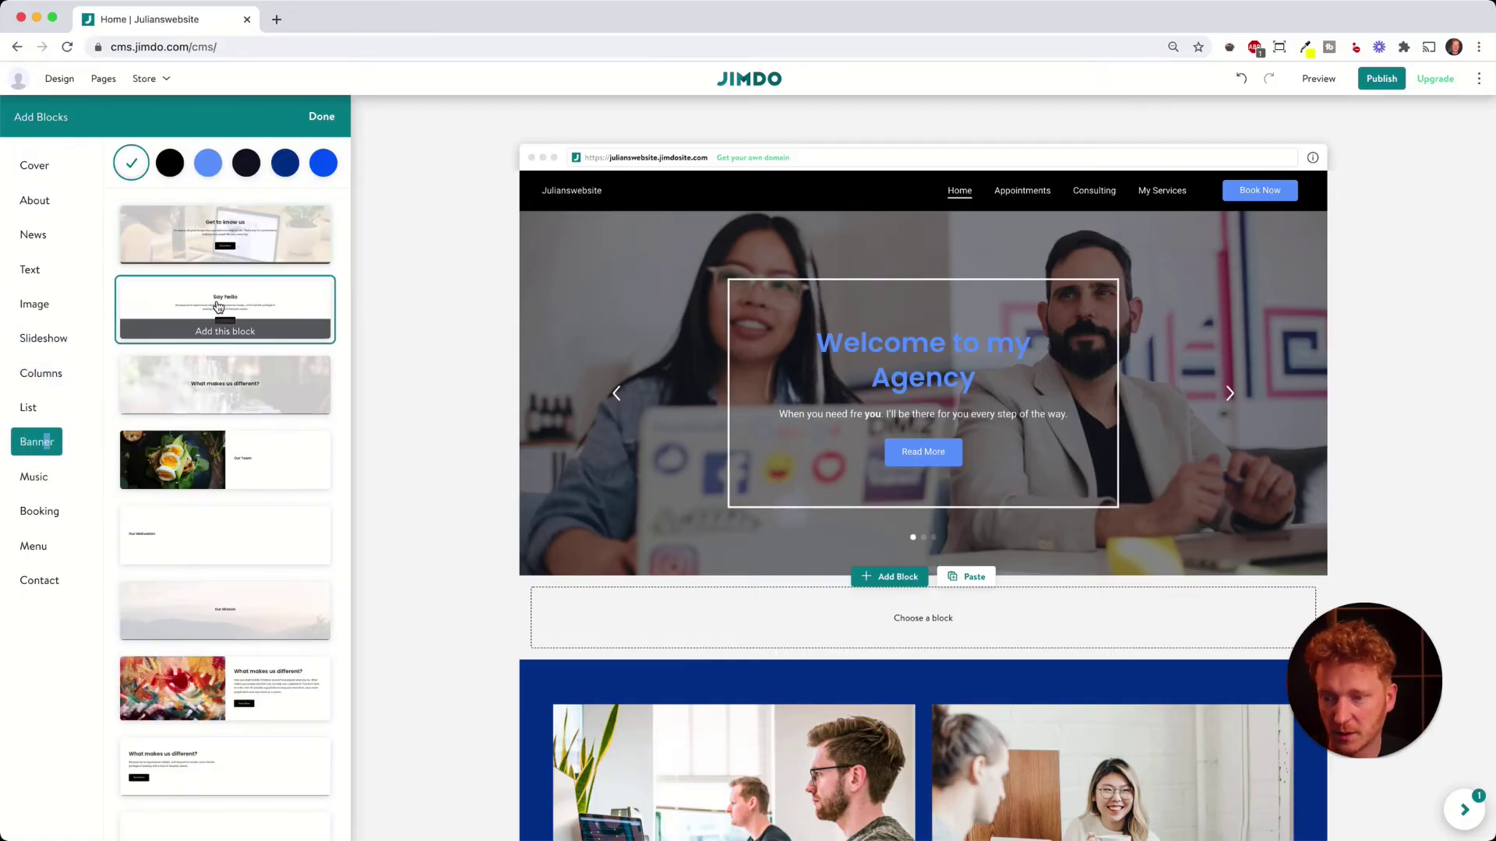
{"action": "left_click", "coordinate": [35, 479]}
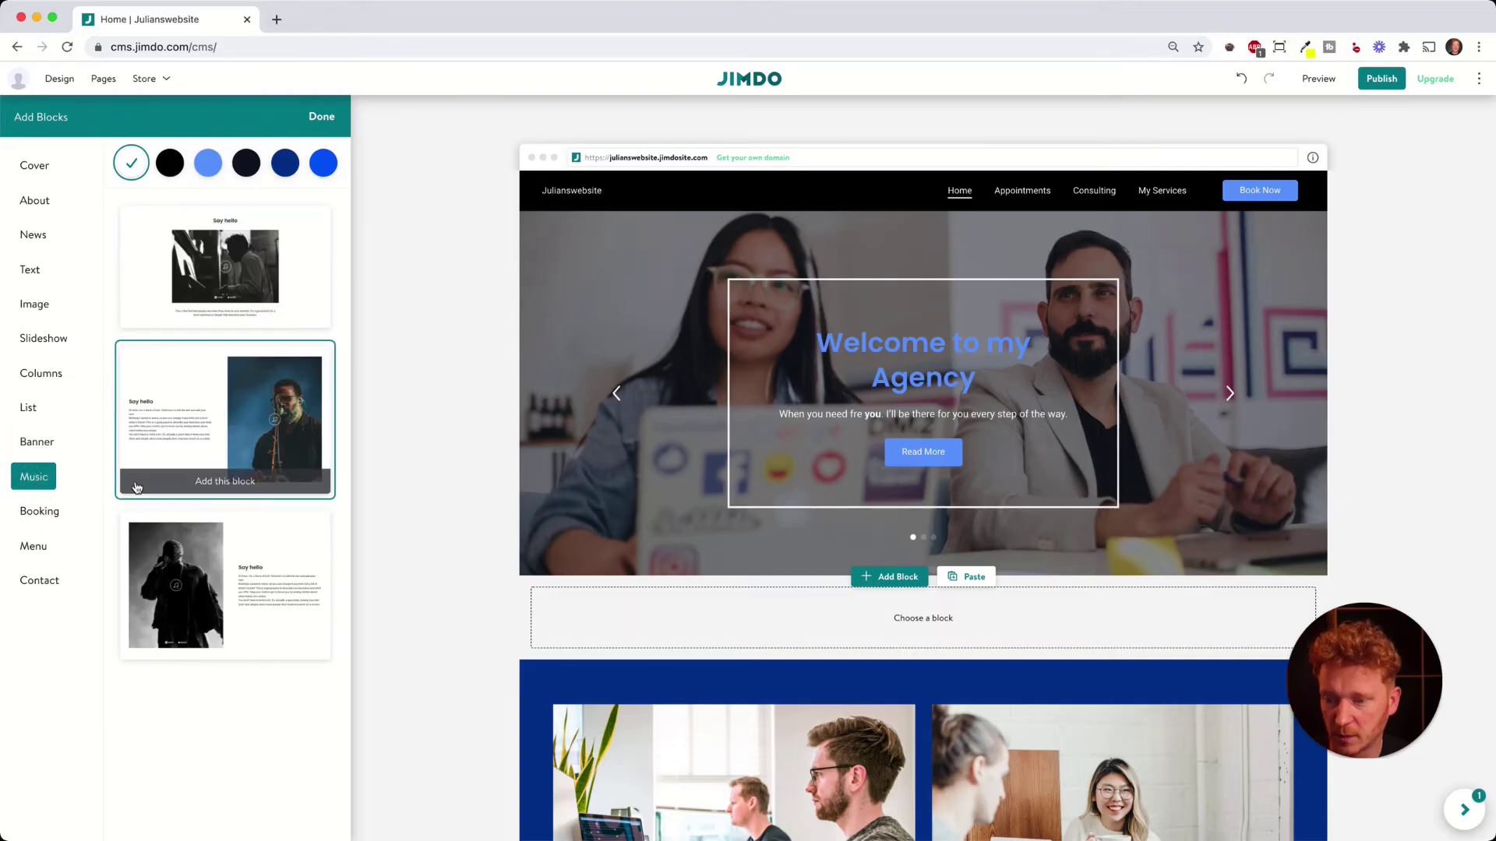
{"action": "left_click", "coordinate": [38, 511]}
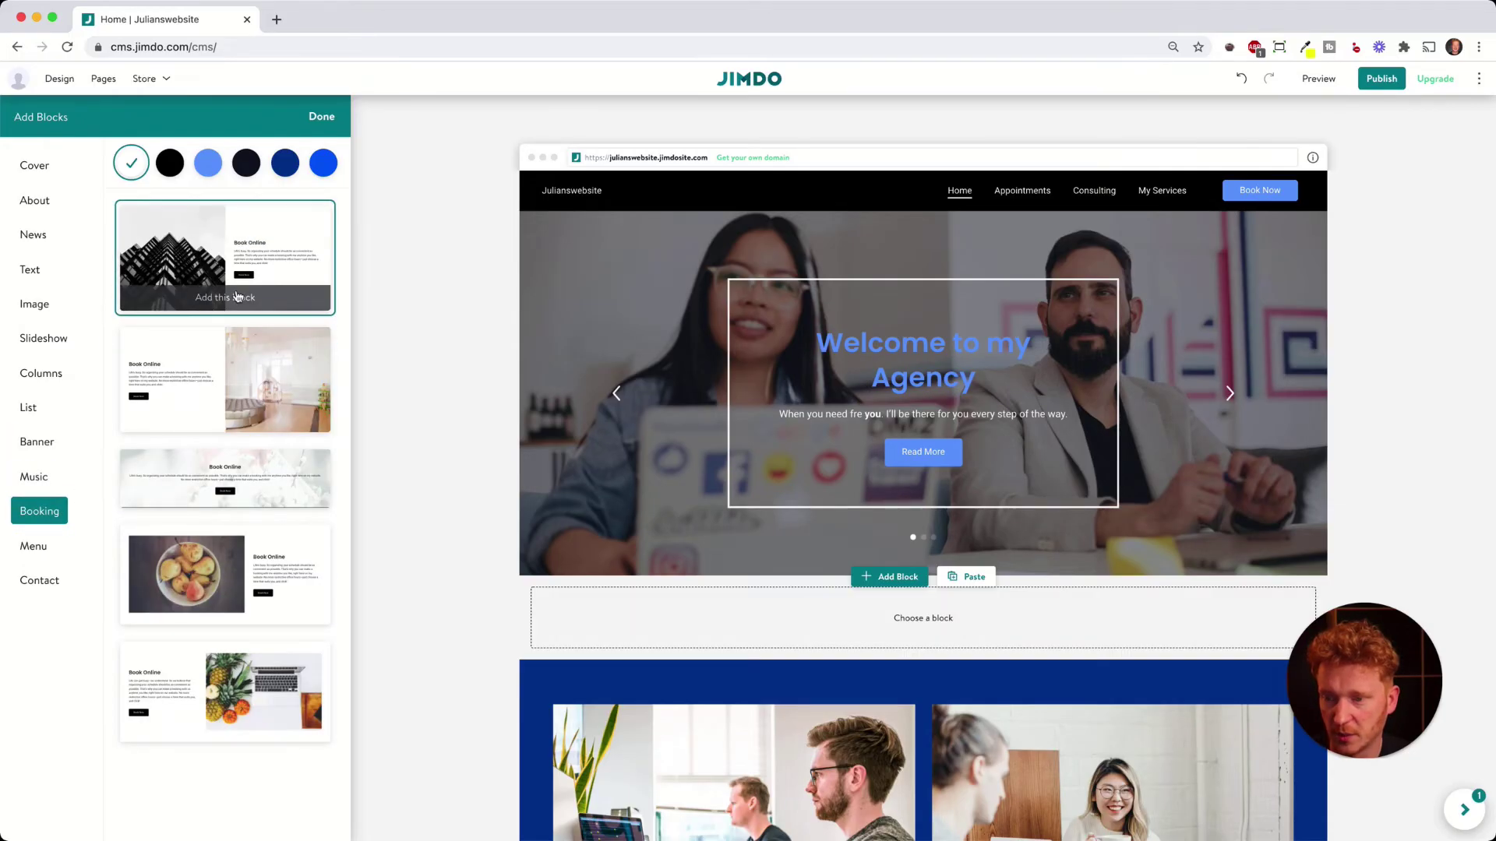
{"action": "left_click", "coordinate": [33, 545]}
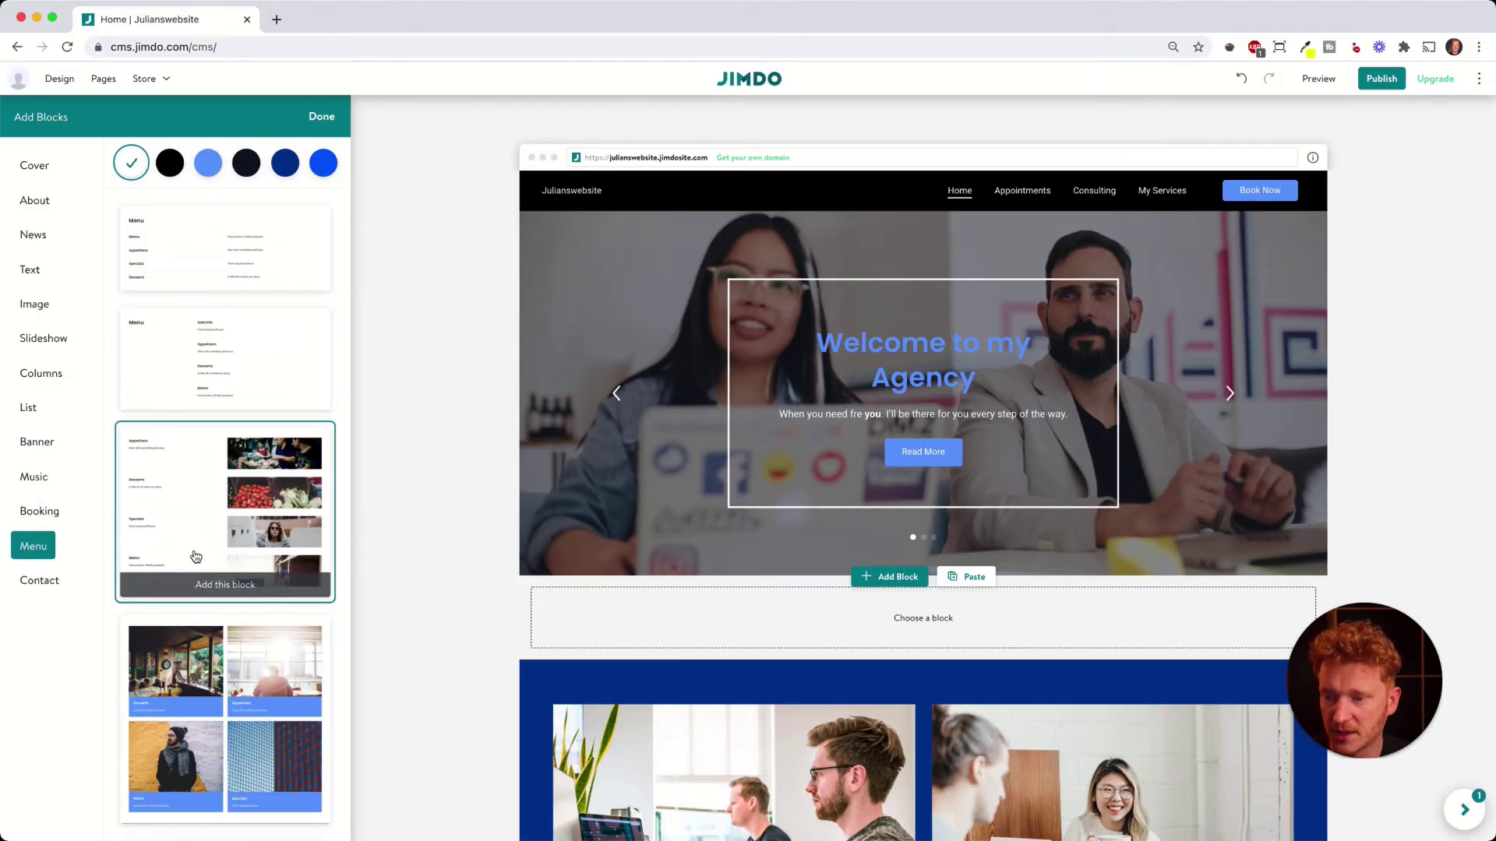
{"action": "left_click", "coordinate": [38, 581]}
{"action": "scroll", "coordinate": [176, 592], "scroll_direction": "down", "scroll_amount": 2}
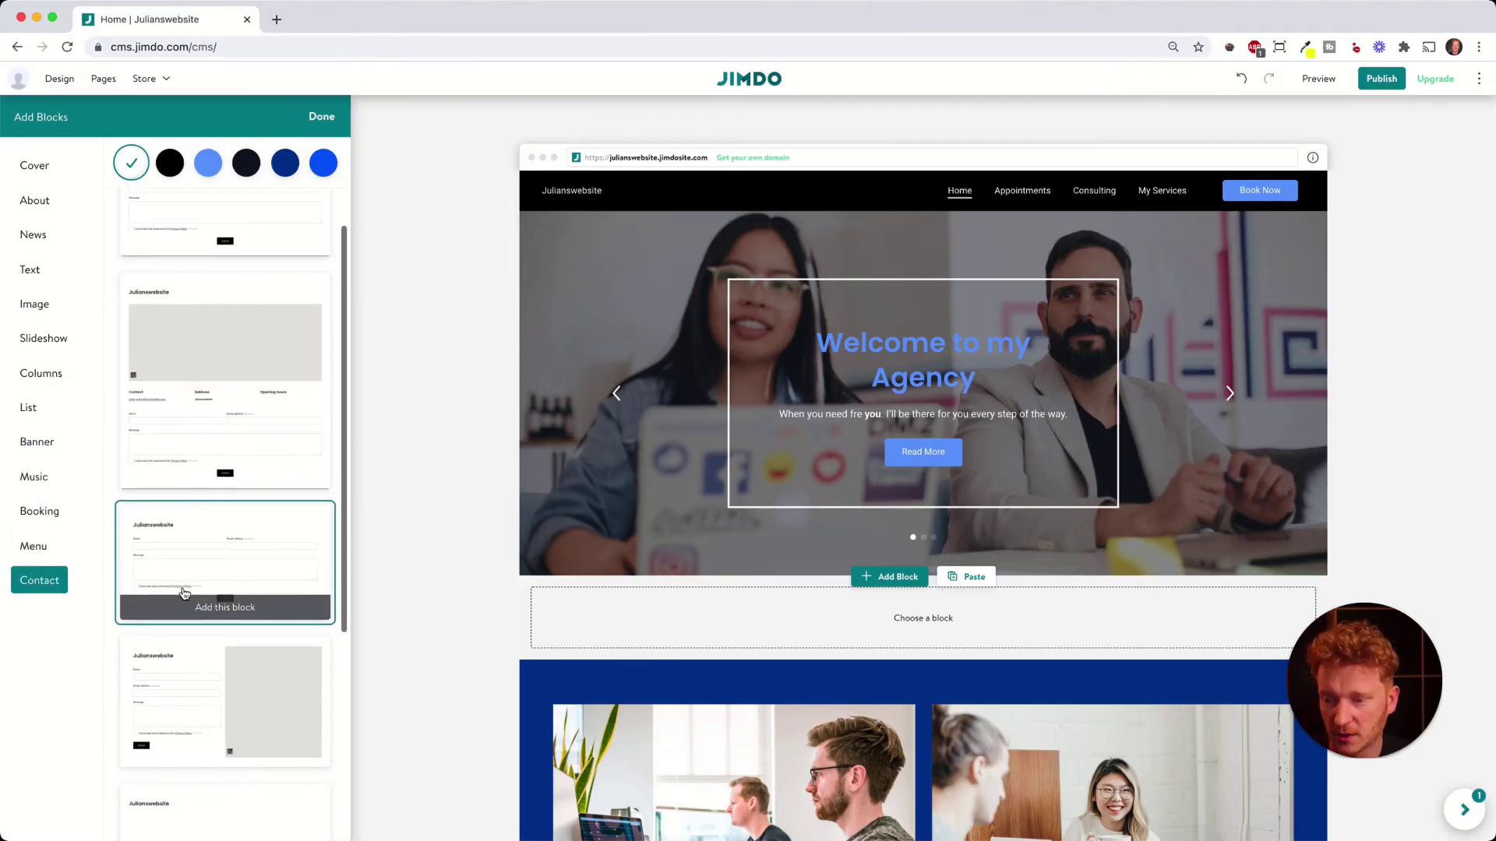
- Add the Contact template with a map and set the map location to New York
{"action": "left_click", "coordinate": [226, 692]}
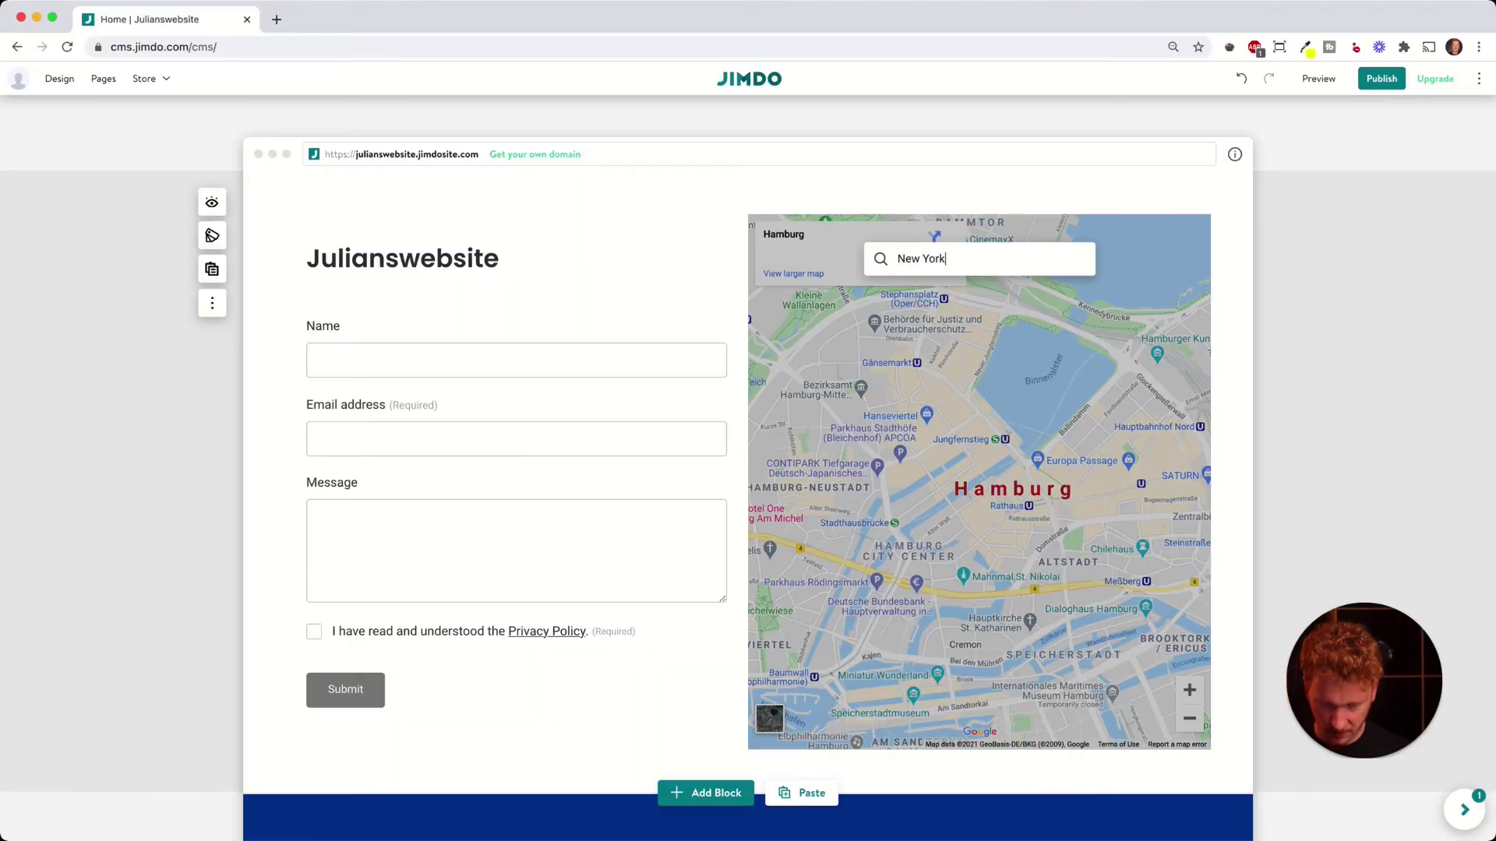
{"action": "key", "text": "Return"}
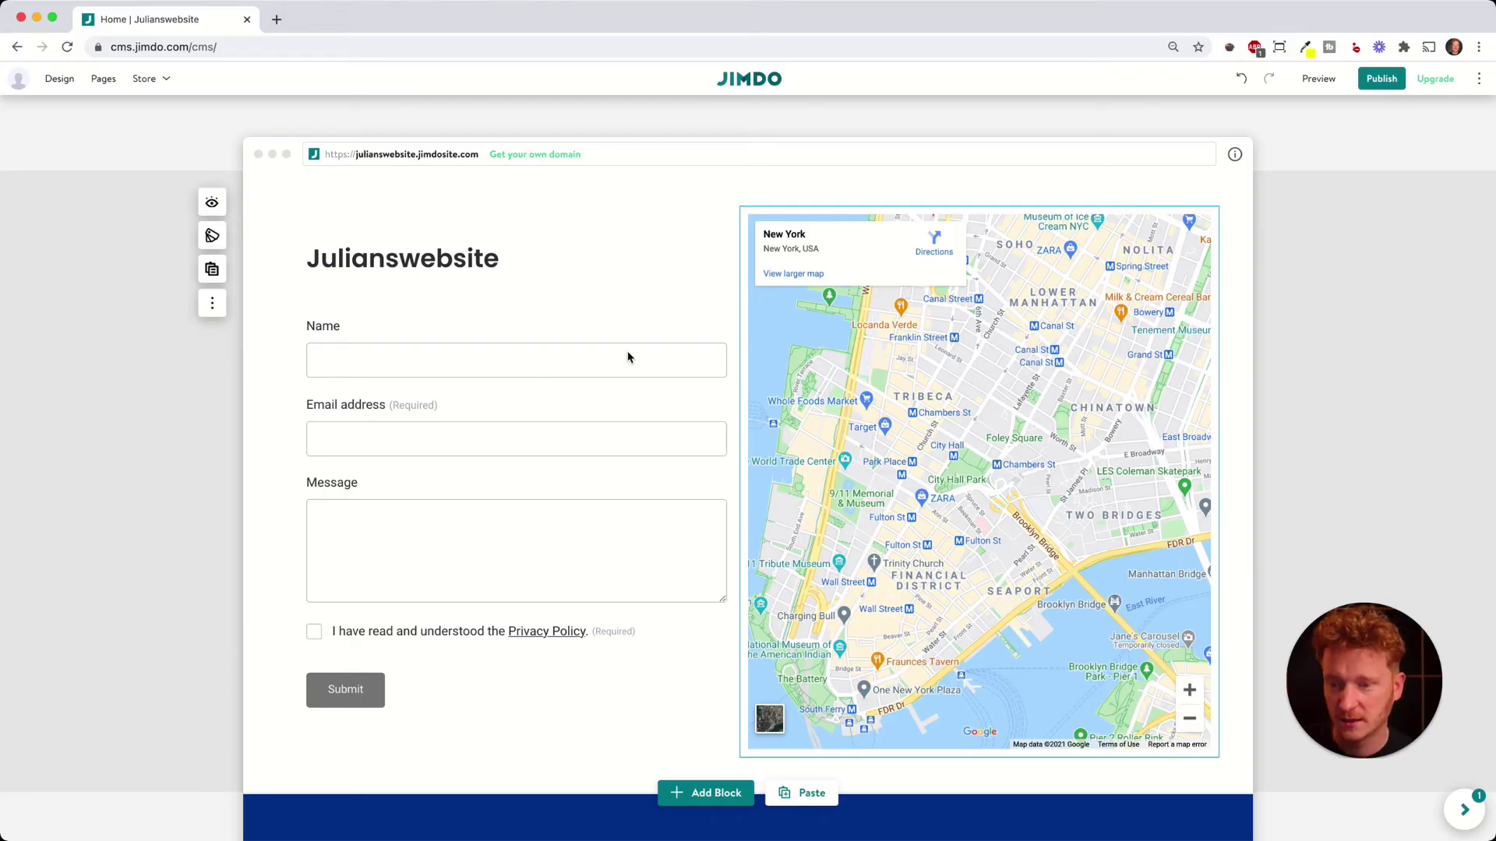
{"action": "scroll", "coordinate": [484, 364], "scroll_direction": "up", "scroll_amount": 7}
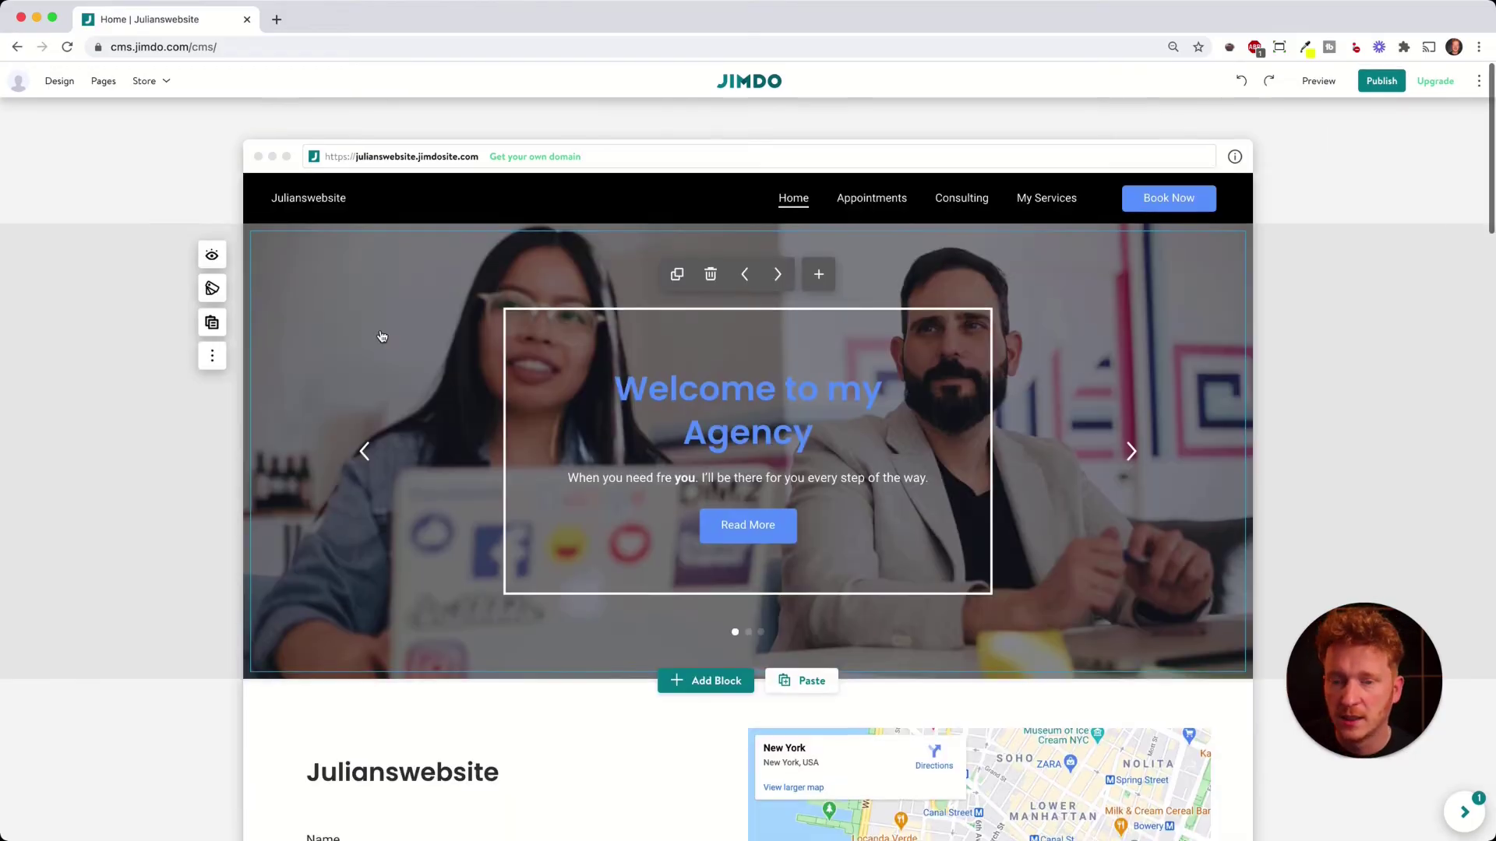
{"action": "scroll", "coordinate": [411, 486], "scroll_direction": "down", "scroll_amount": 3}
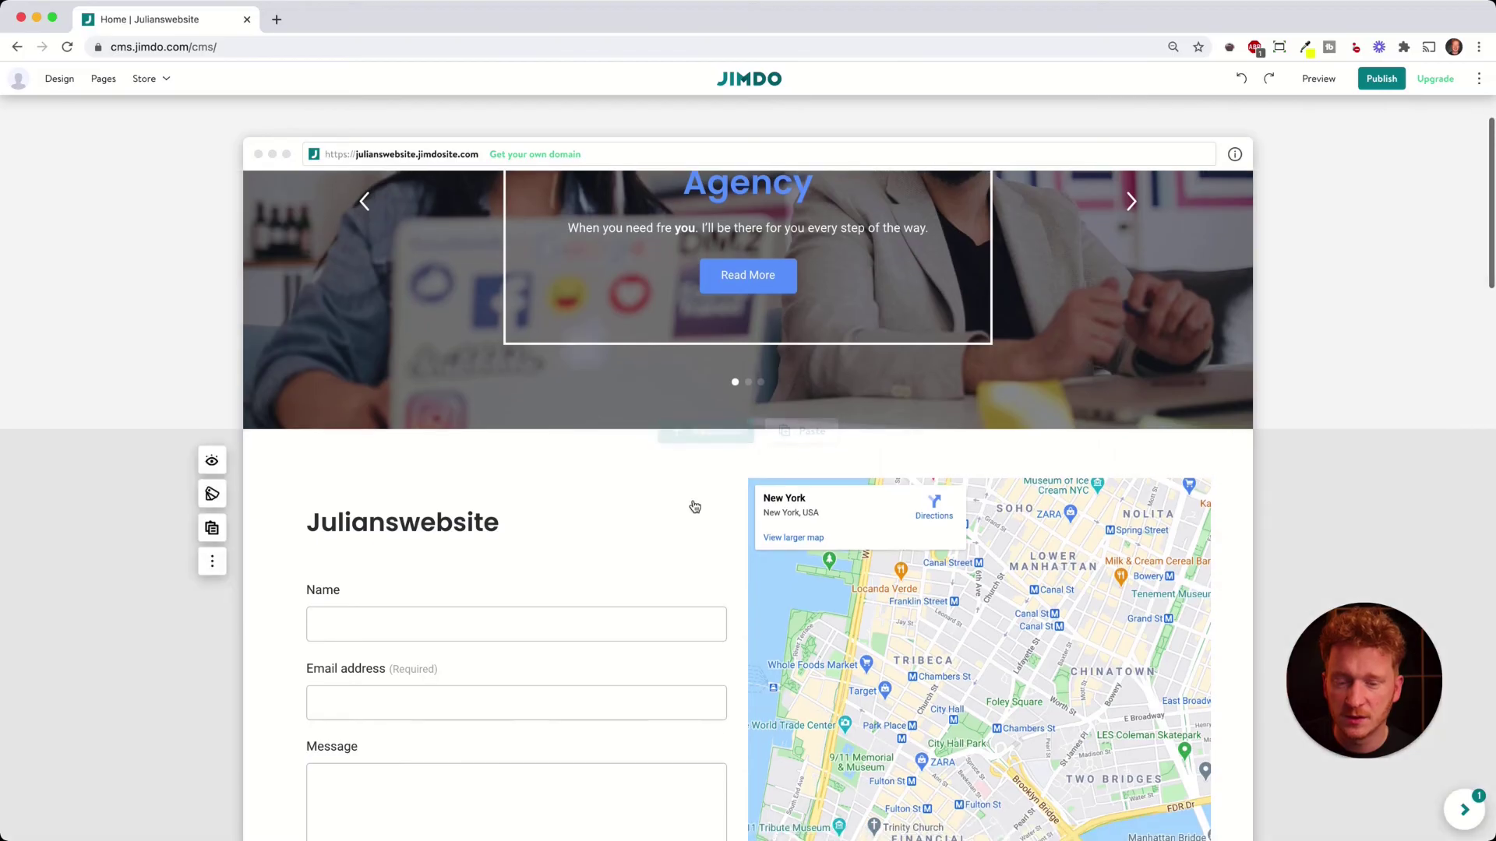
{"action": "scroll", "coordinate": [698, 459], "scroll_direction": "down", "scroll_amount": 10}
{"action": "scroll", "coordinate": [574, 366], "scroll_direction": "down", "scroll_amount": 2}
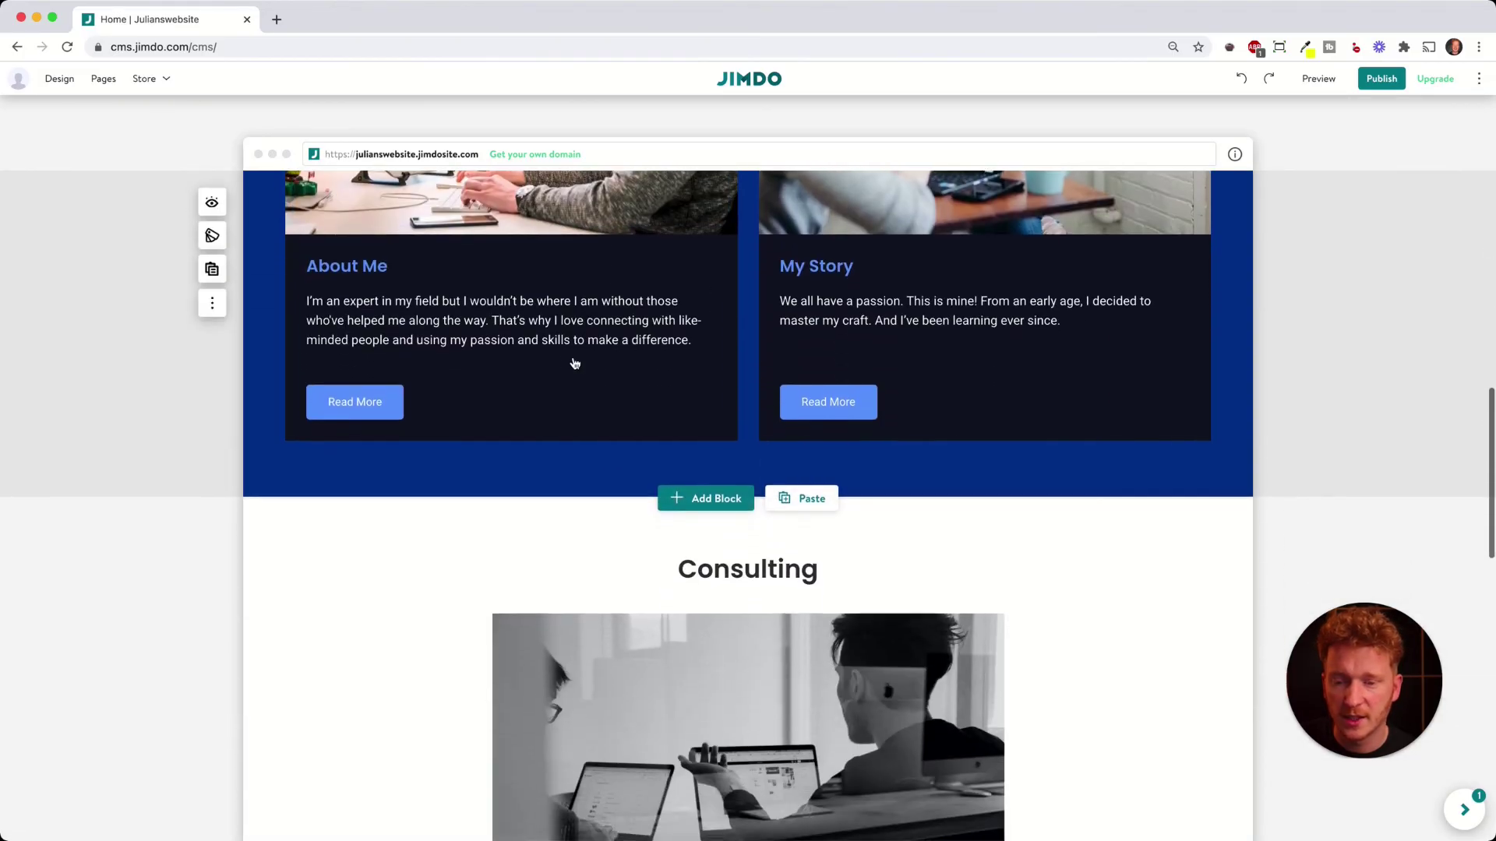
{"action": "scroll", "coordinate": [439, 325], "scroll_direction": "up", "scroll_amount": 2}
{"action": "scroll", "coordinate": [439, 325], "scroll_direction": "up", "scroll_amount": 10}
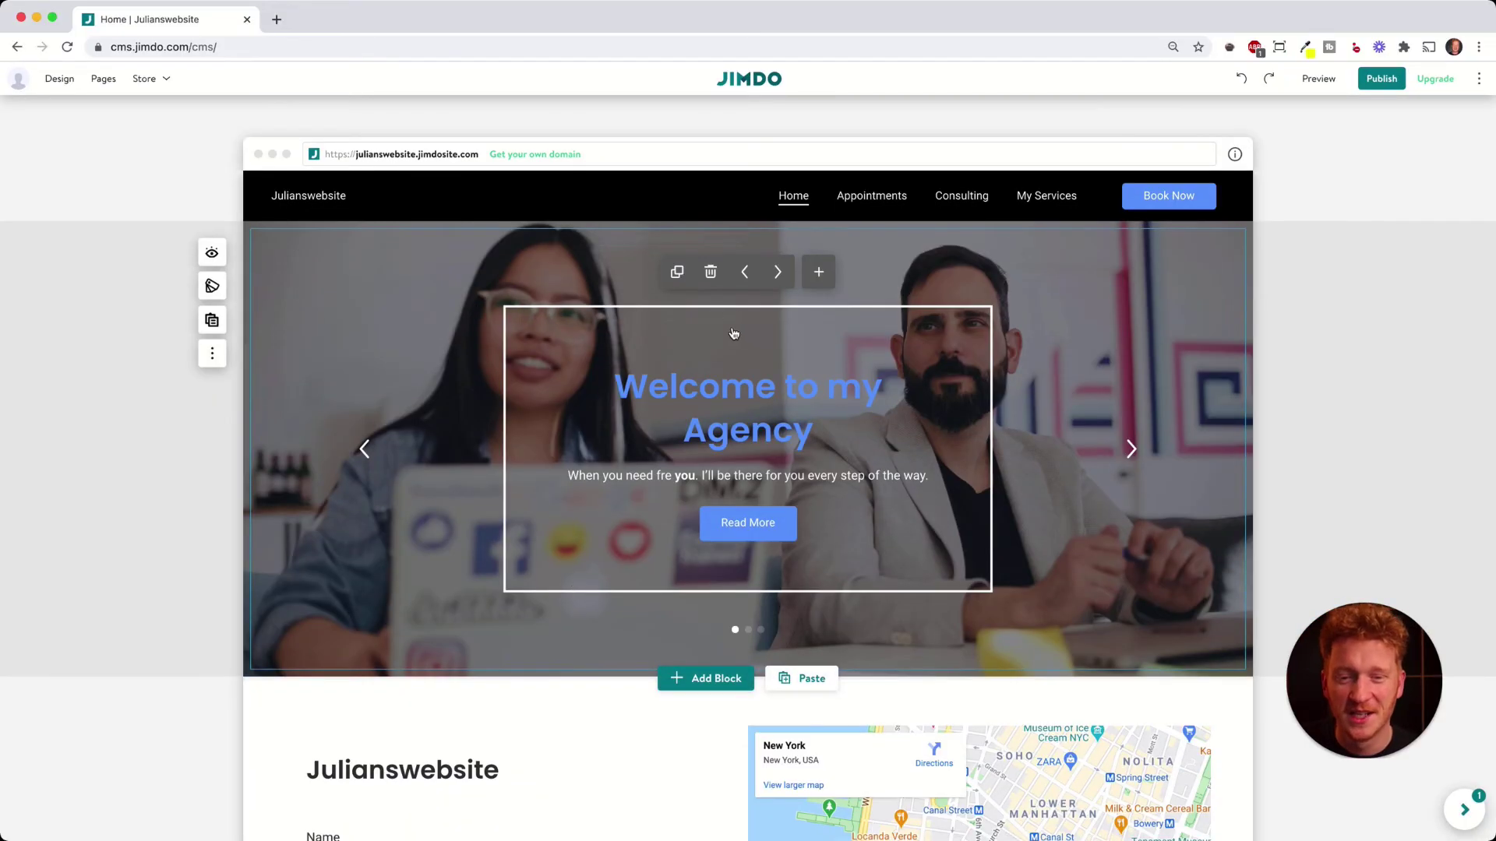
- Look through the Consulting and My Services pages, then return to Appointments and select its photo
{"action": "left_click", "coordinate": [864, 197]}
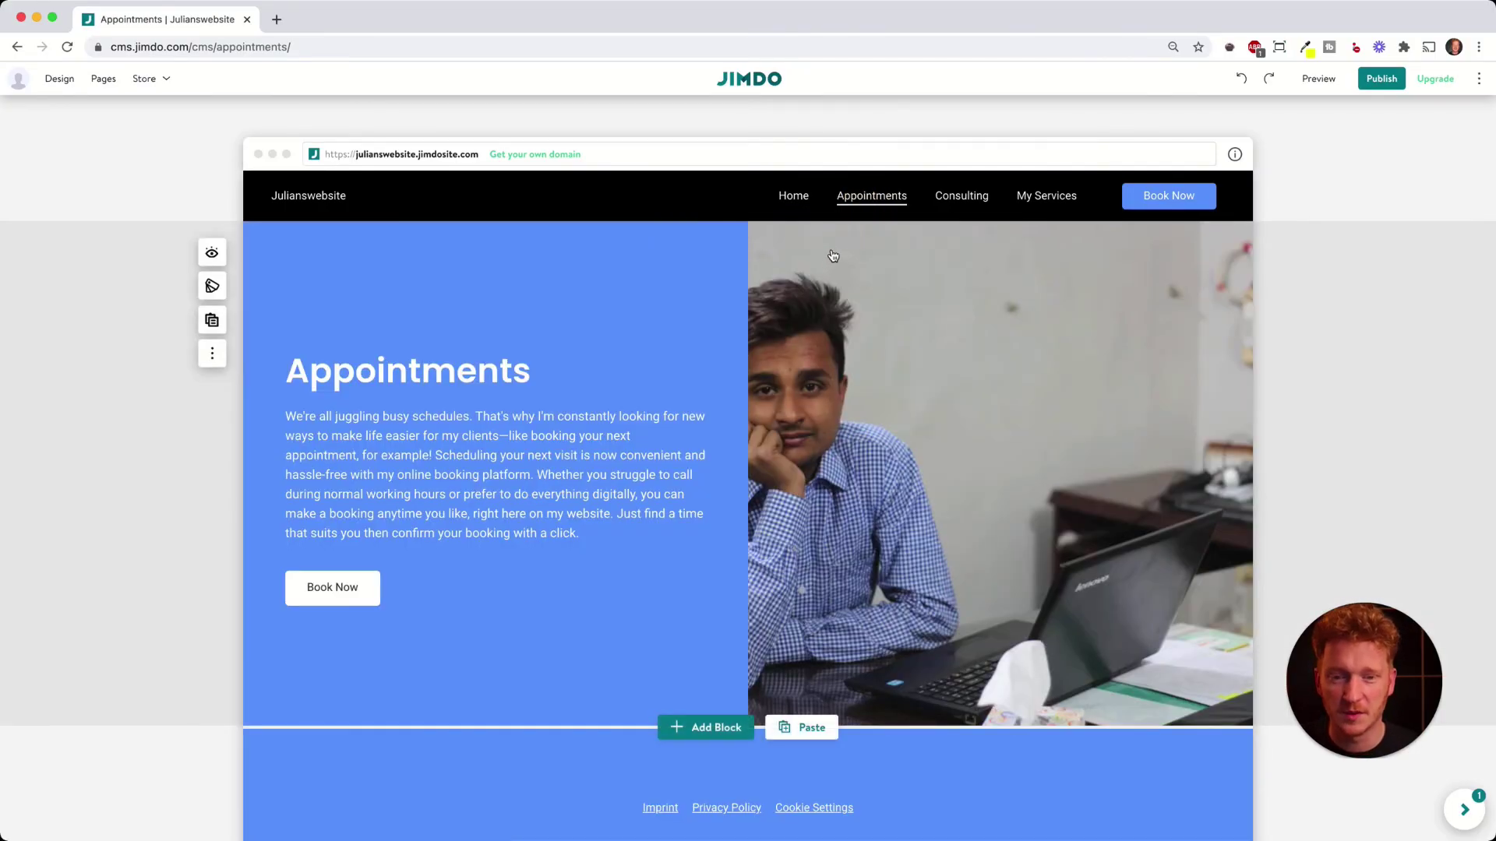
{"action": "left_click", "coordinate": [962, 198]}
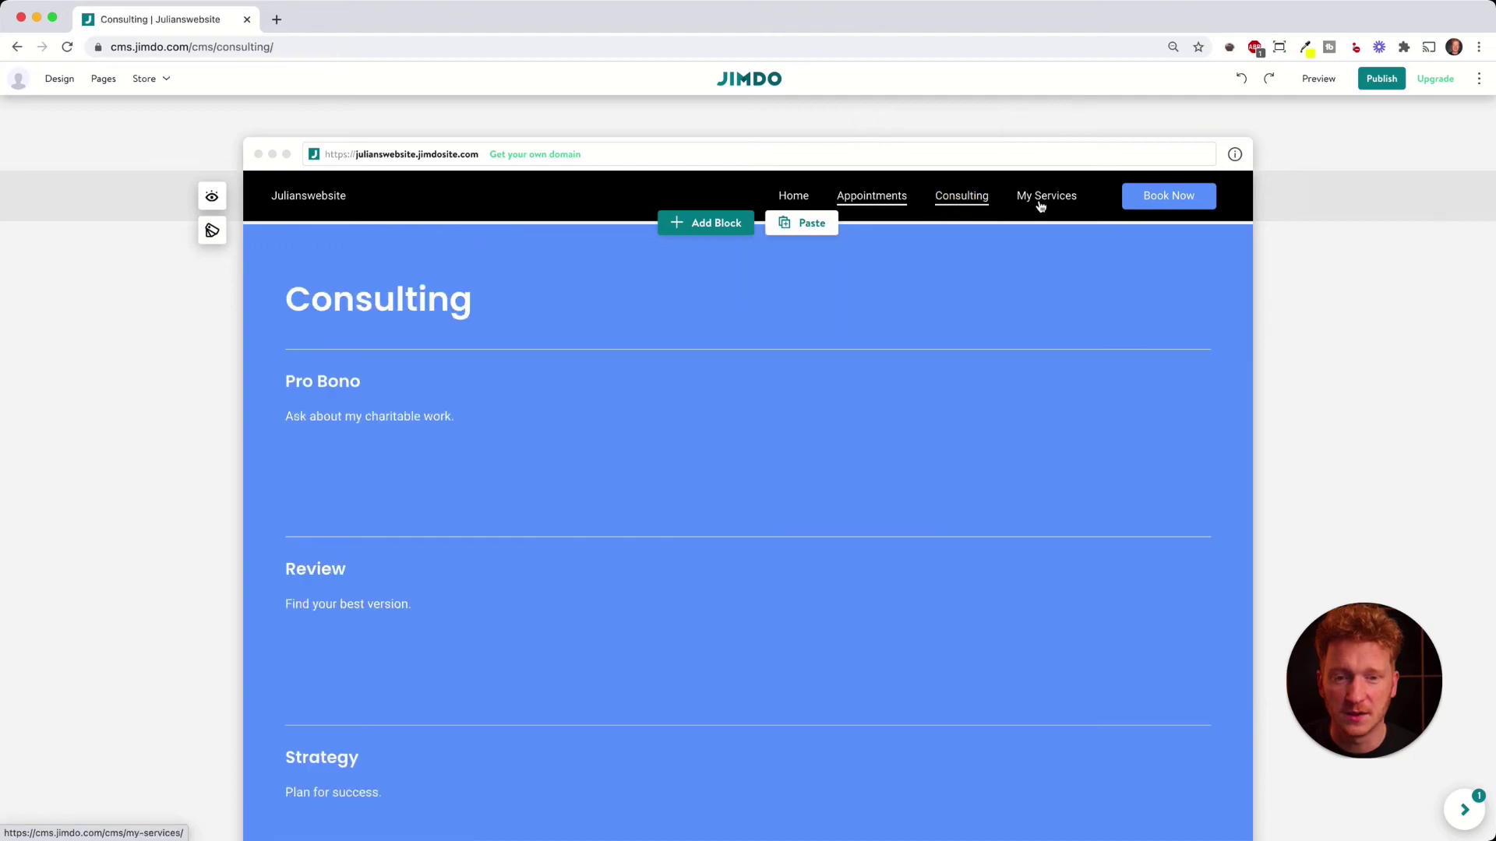
{"action": "left_click", "coordinate": [1042, 201]}
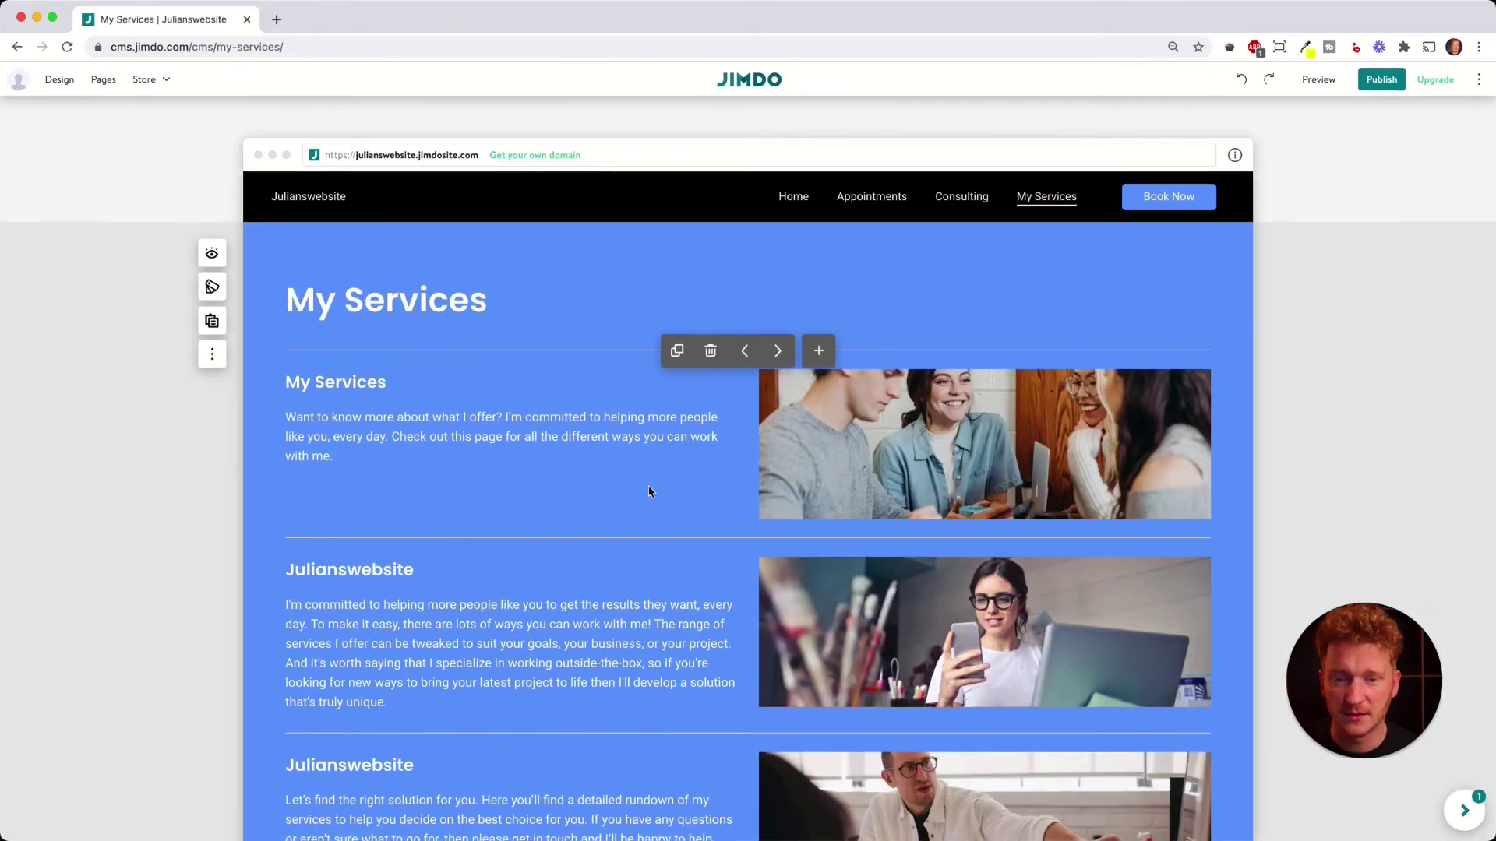
{"action": "scroll", "coordinate": [649, 492], "scroll_direction": "down", "scroll_amount": 10}
{"action": "scroll", "coordinate": [649, 493], "scroll_direction": "up", "scroll_amount": 15}
{"action": "left_click", "coordinate": [872, 196]}
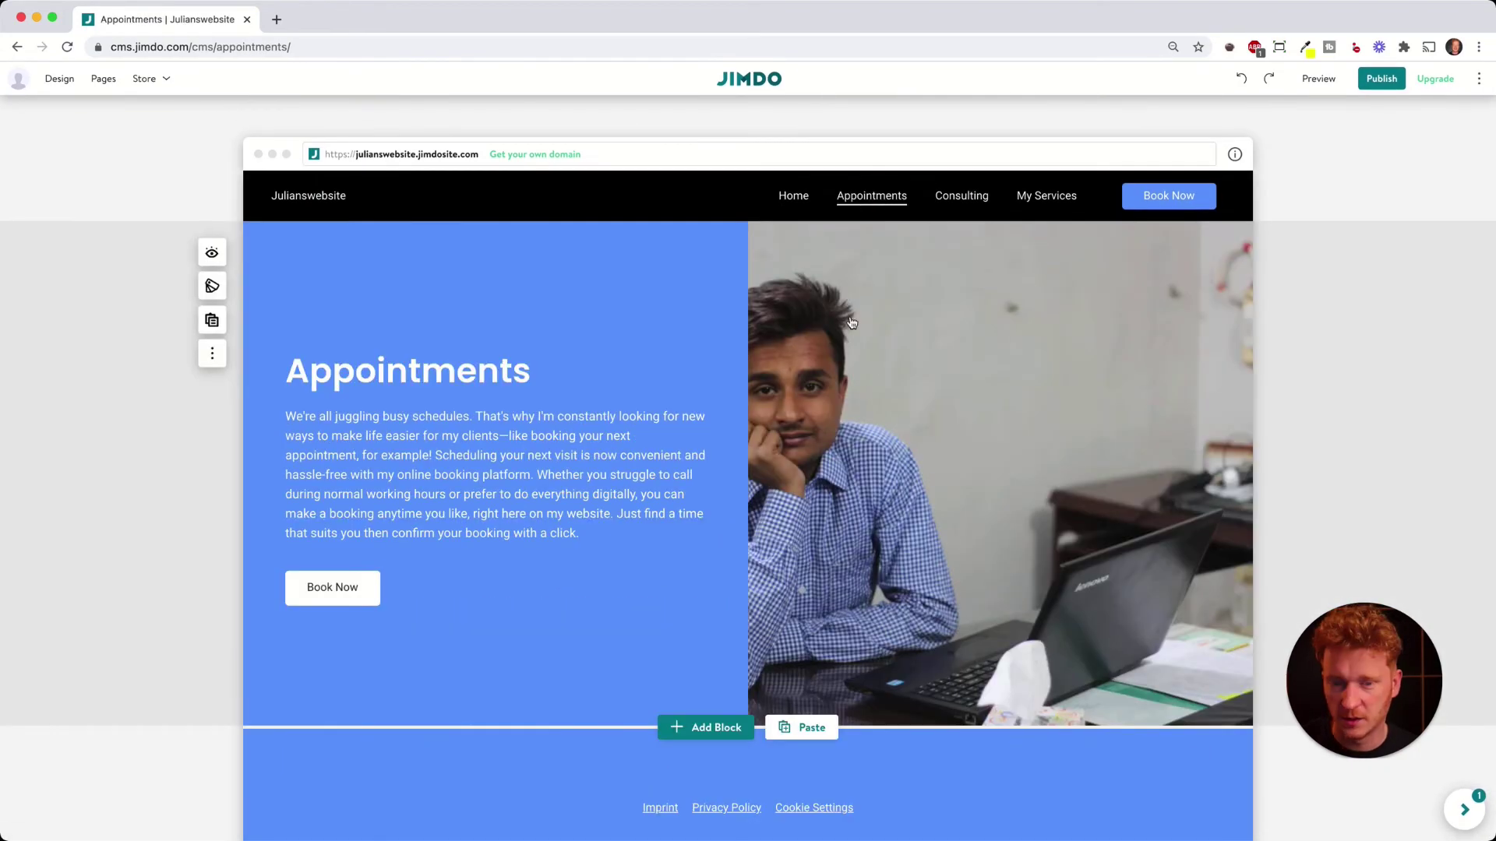
{"action": "left_click", "coordinate": [887, 336]}
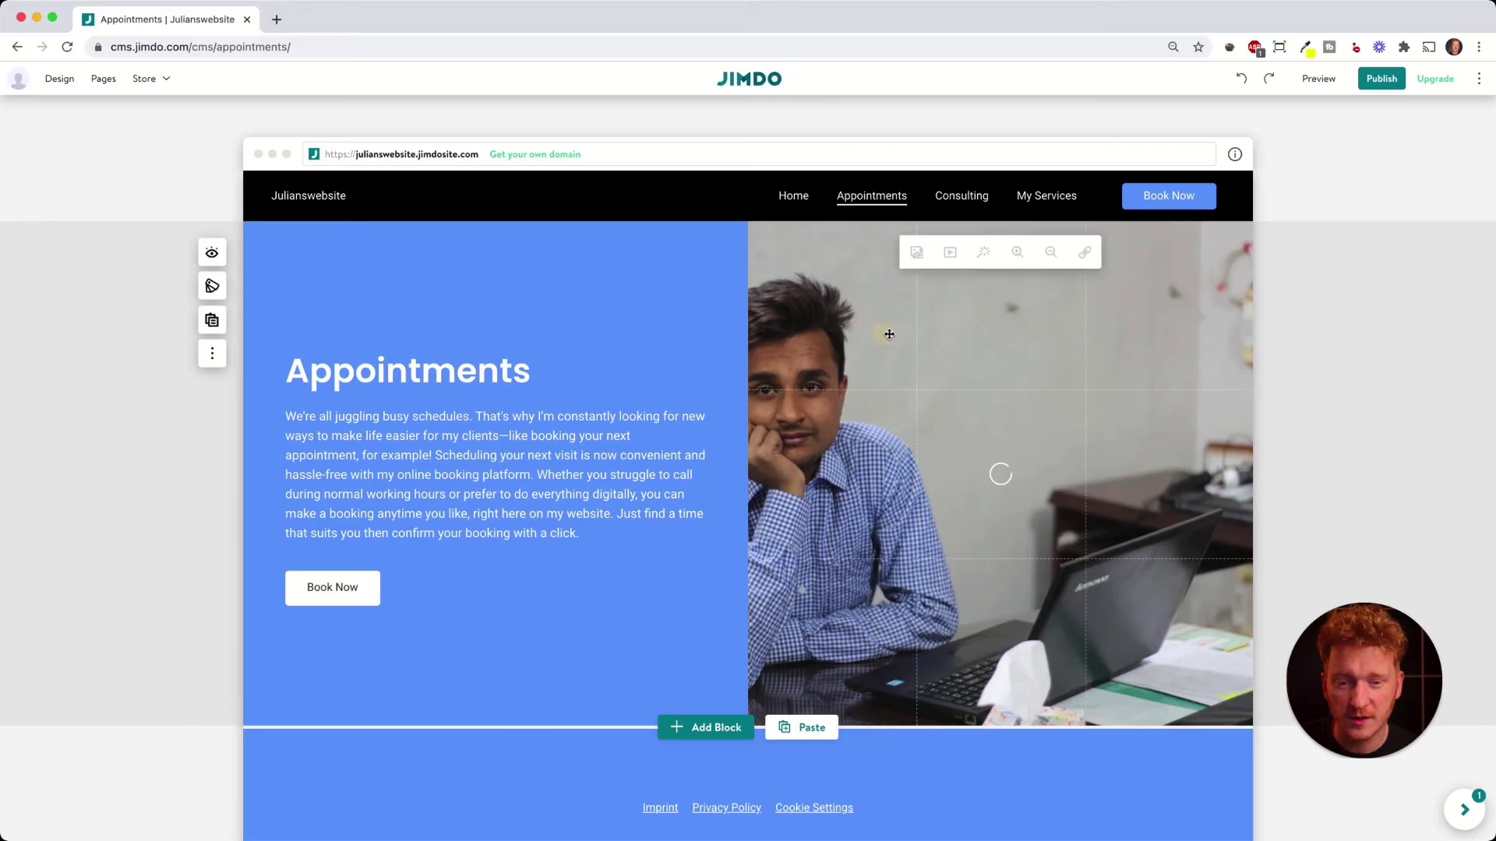
- Swap the Appointments page photo for a library image of a smiling woman holding a cup at a laptop
{"action": "left_click", "coordinate": [917, 254]}
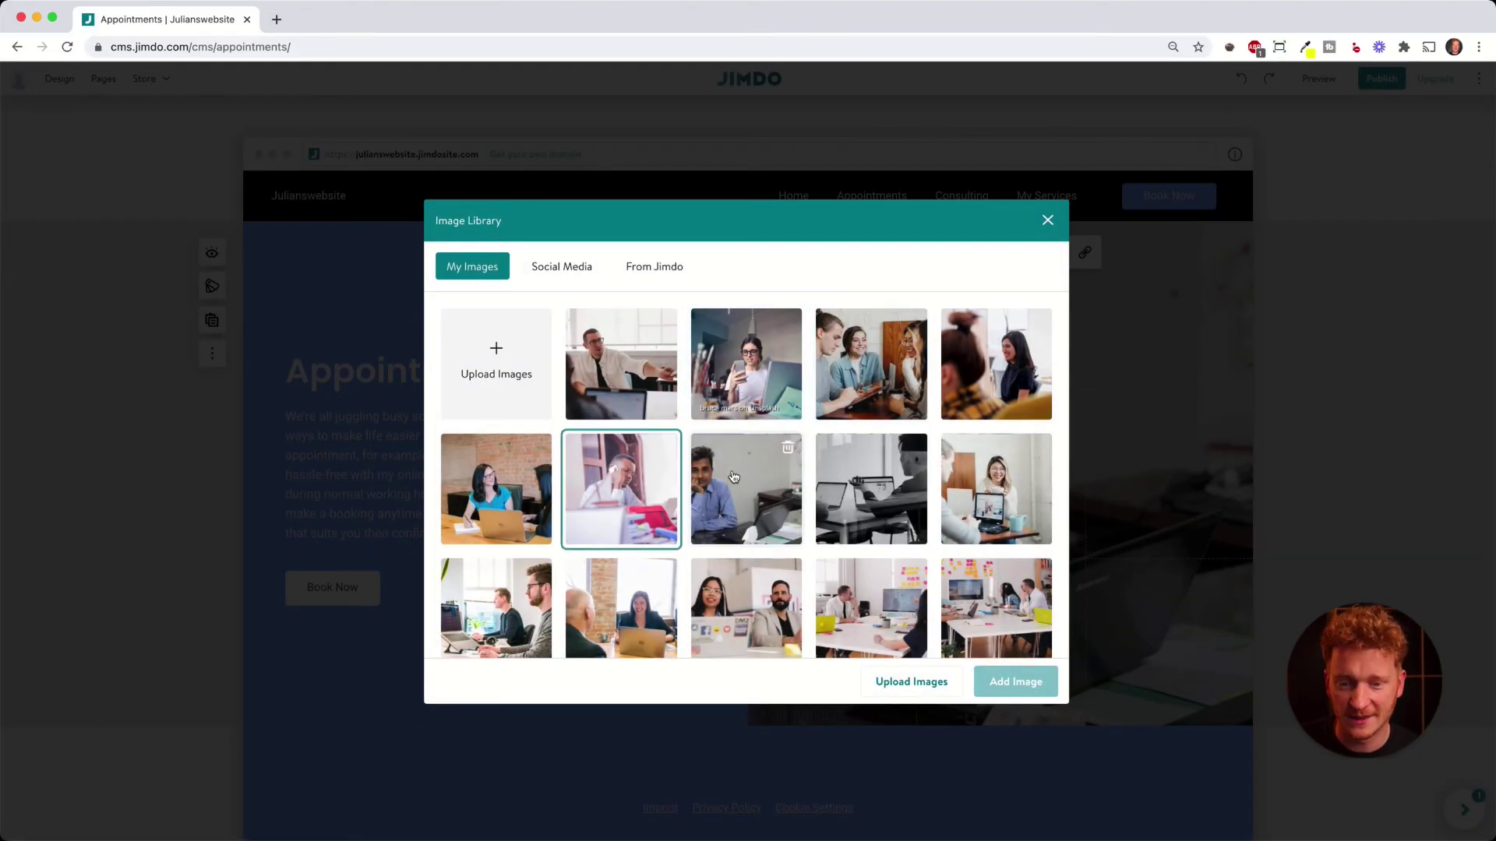
{"action": "left_click", "coordinate": [989, 481]}
{"action": "left_click", "coordinate": [1002, 690]}
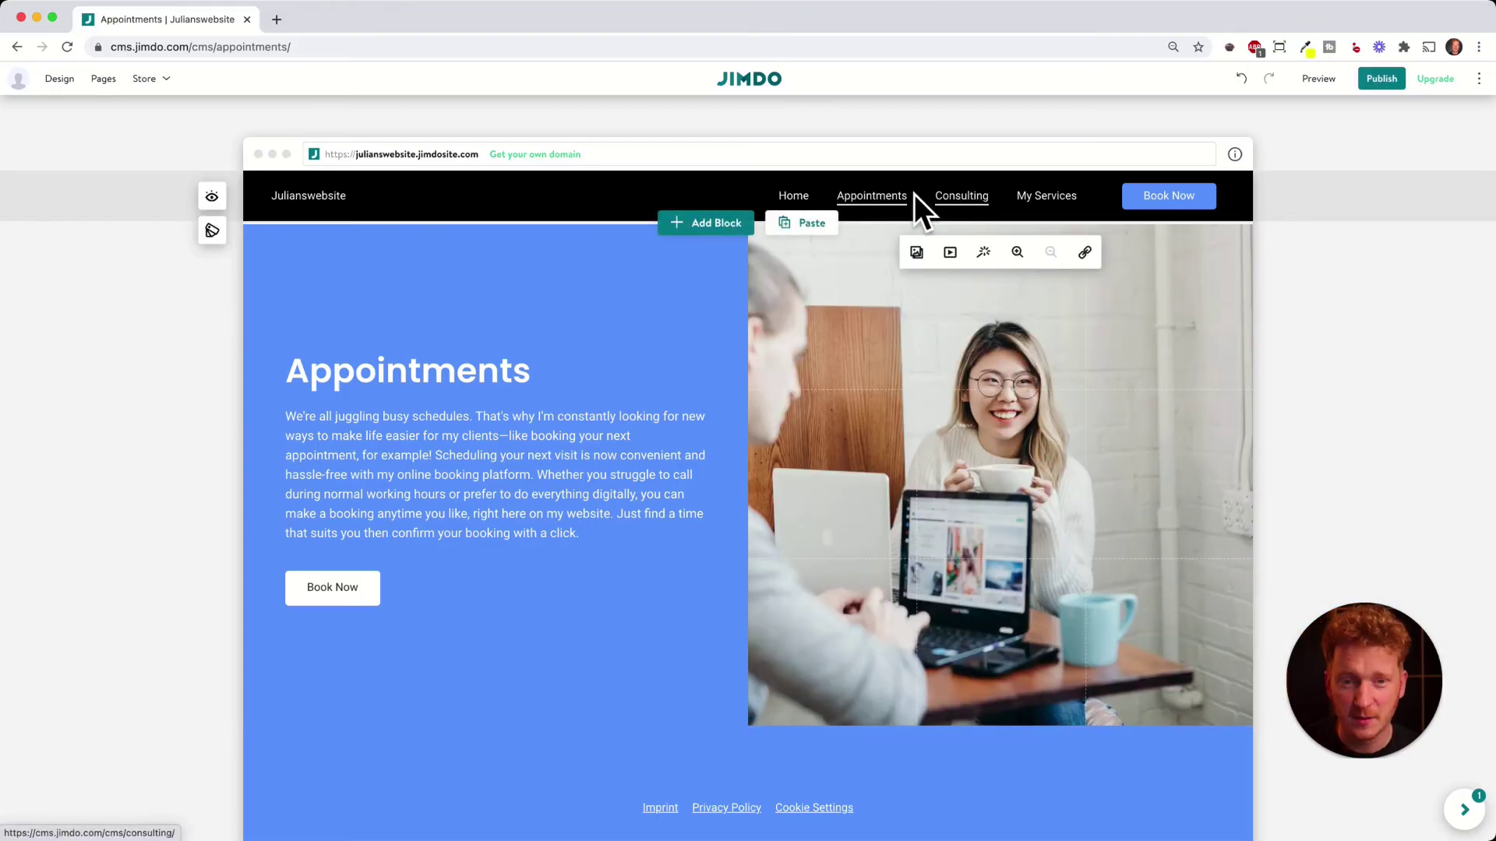
- Clear the Appointments page's name in the Pages list to rename it
{"action": "left_click", "coordinate": [104, 79]}
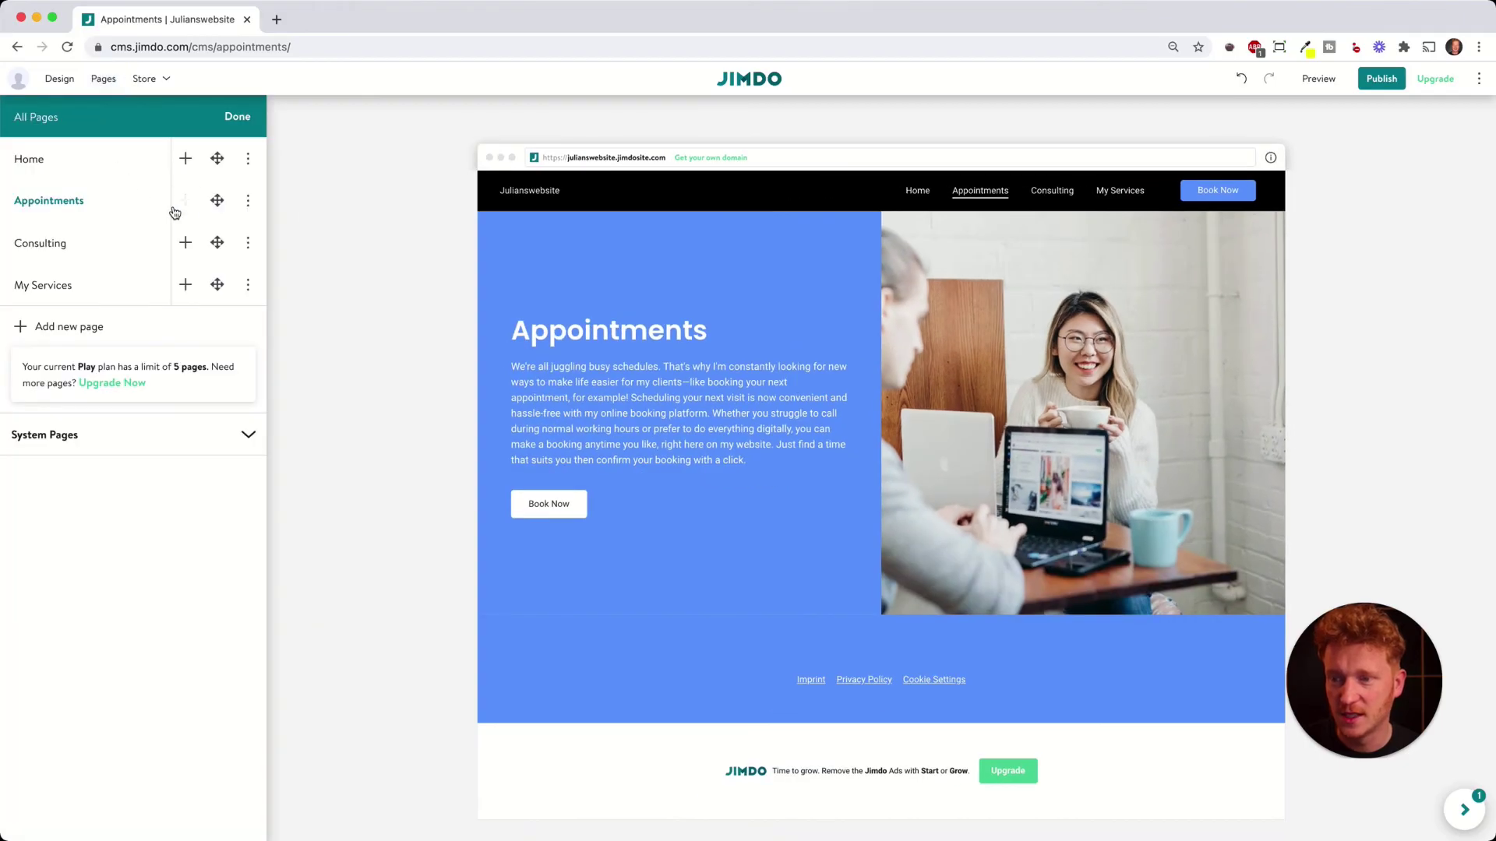
{"action": "left_click_drag", "start_coordinate": [124, 200], "coordinate": [10, 204]}
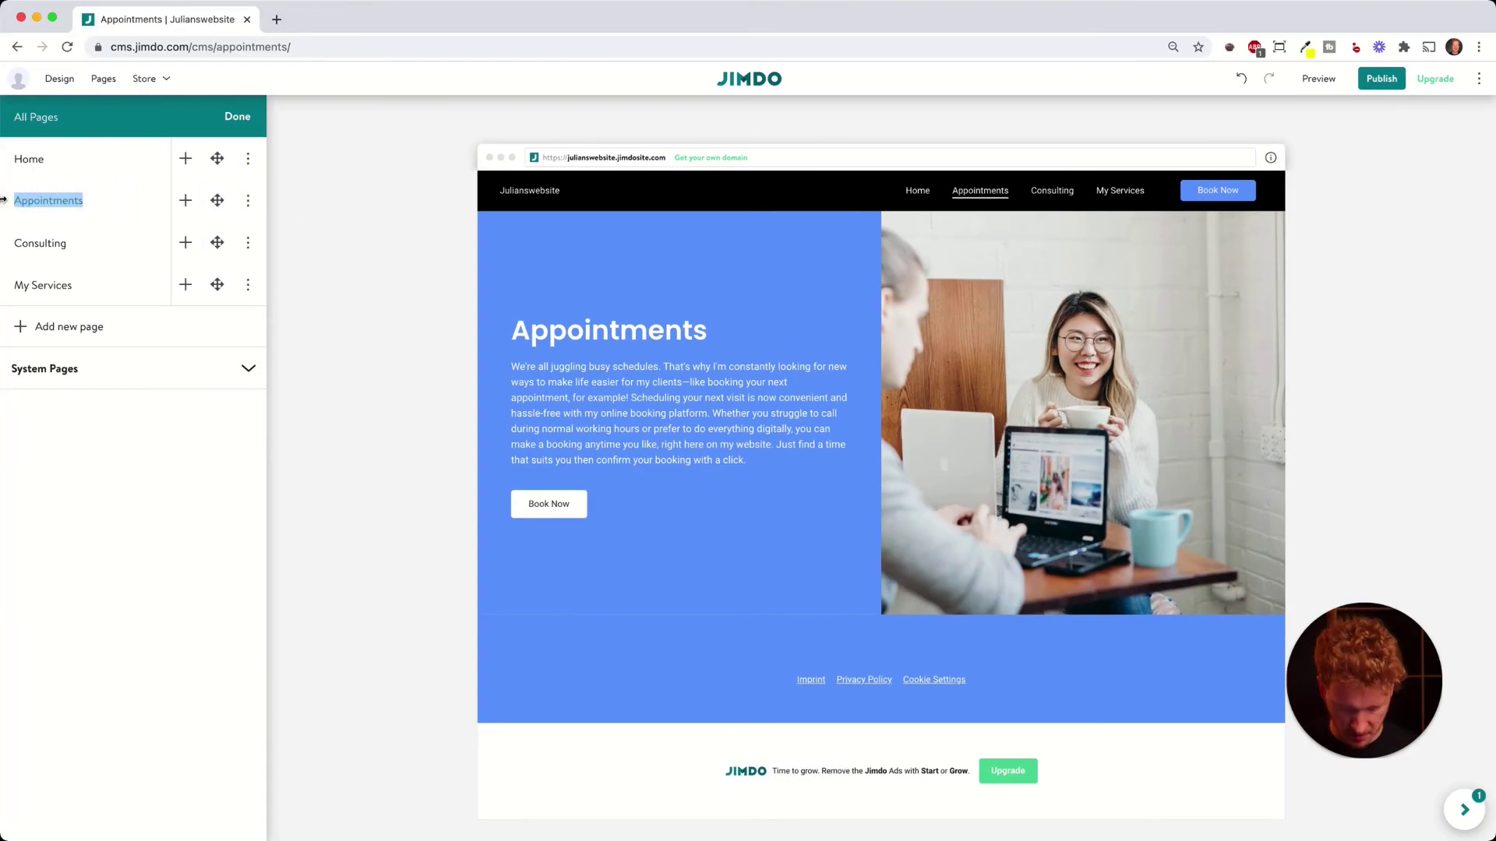
{"action": "key", "text": "BackSpace"}
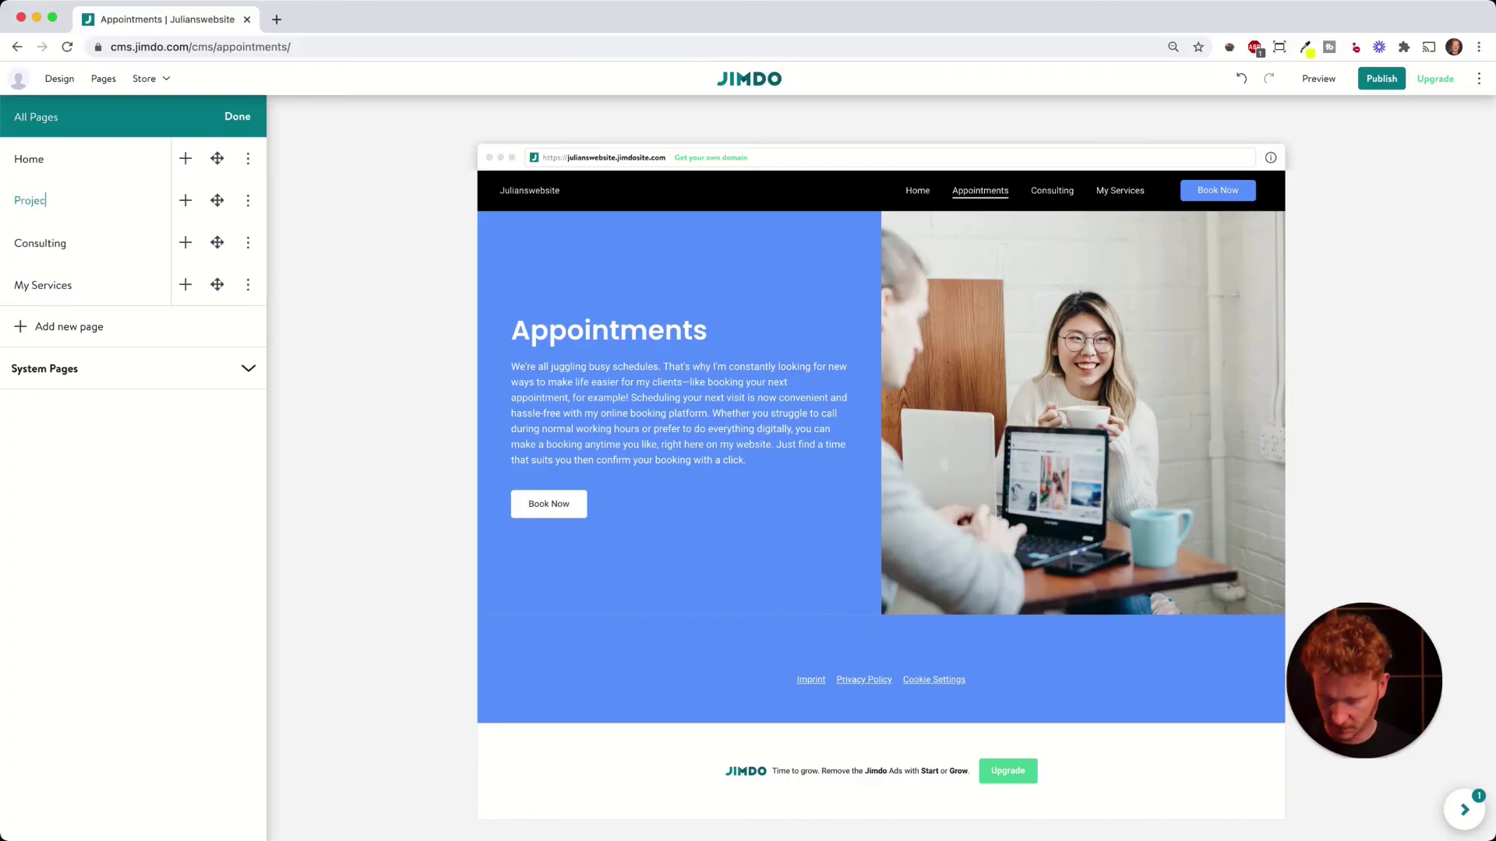
{"action": "left_click", "coordinate": [238, 117]}
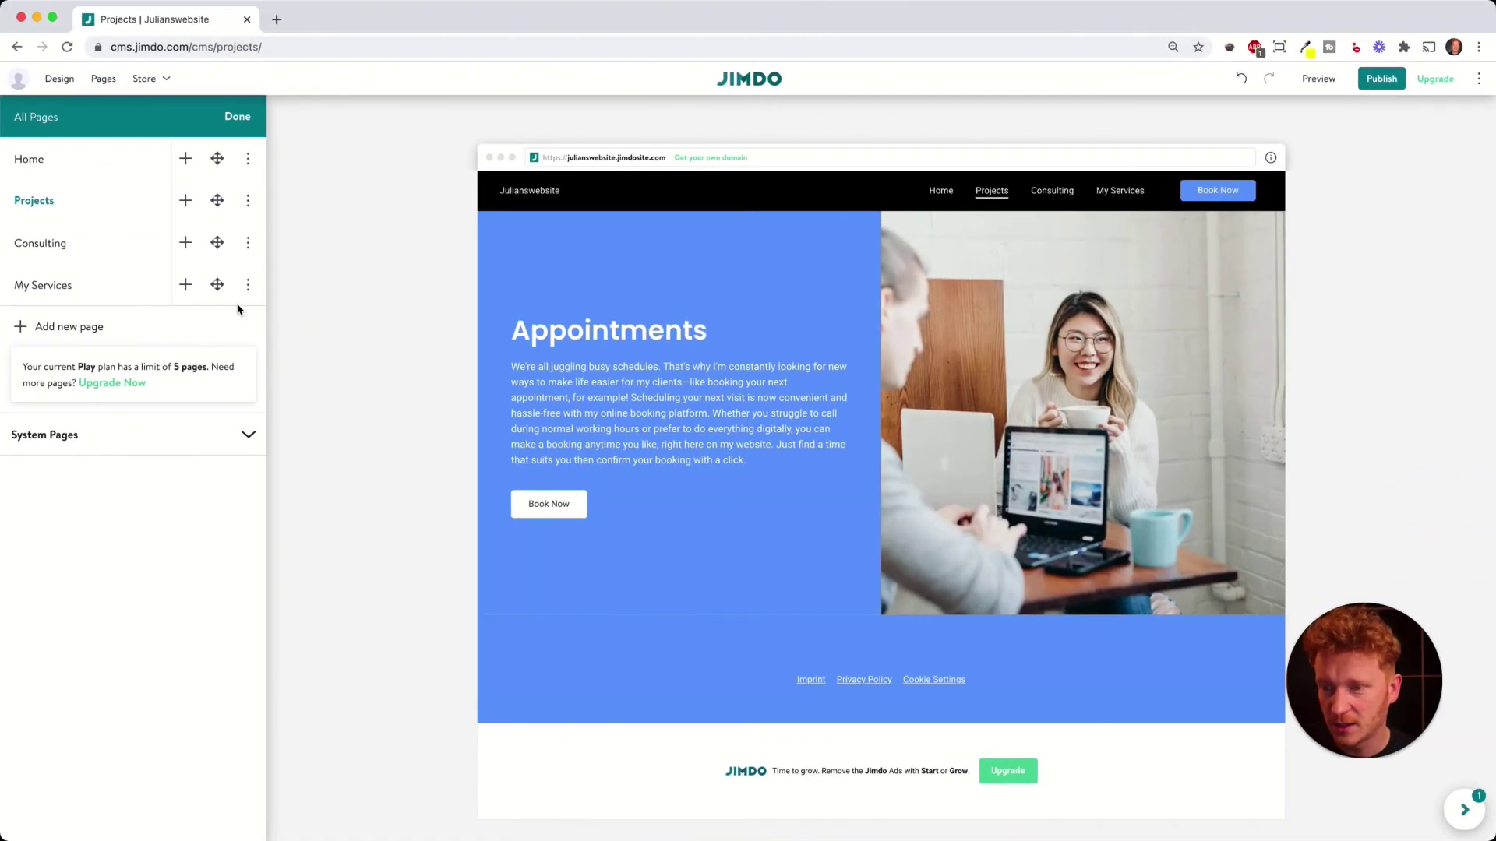
- Delete the My Services page and confirm the deletion
{"action": "left_click", "coordinate": [247, 285]}
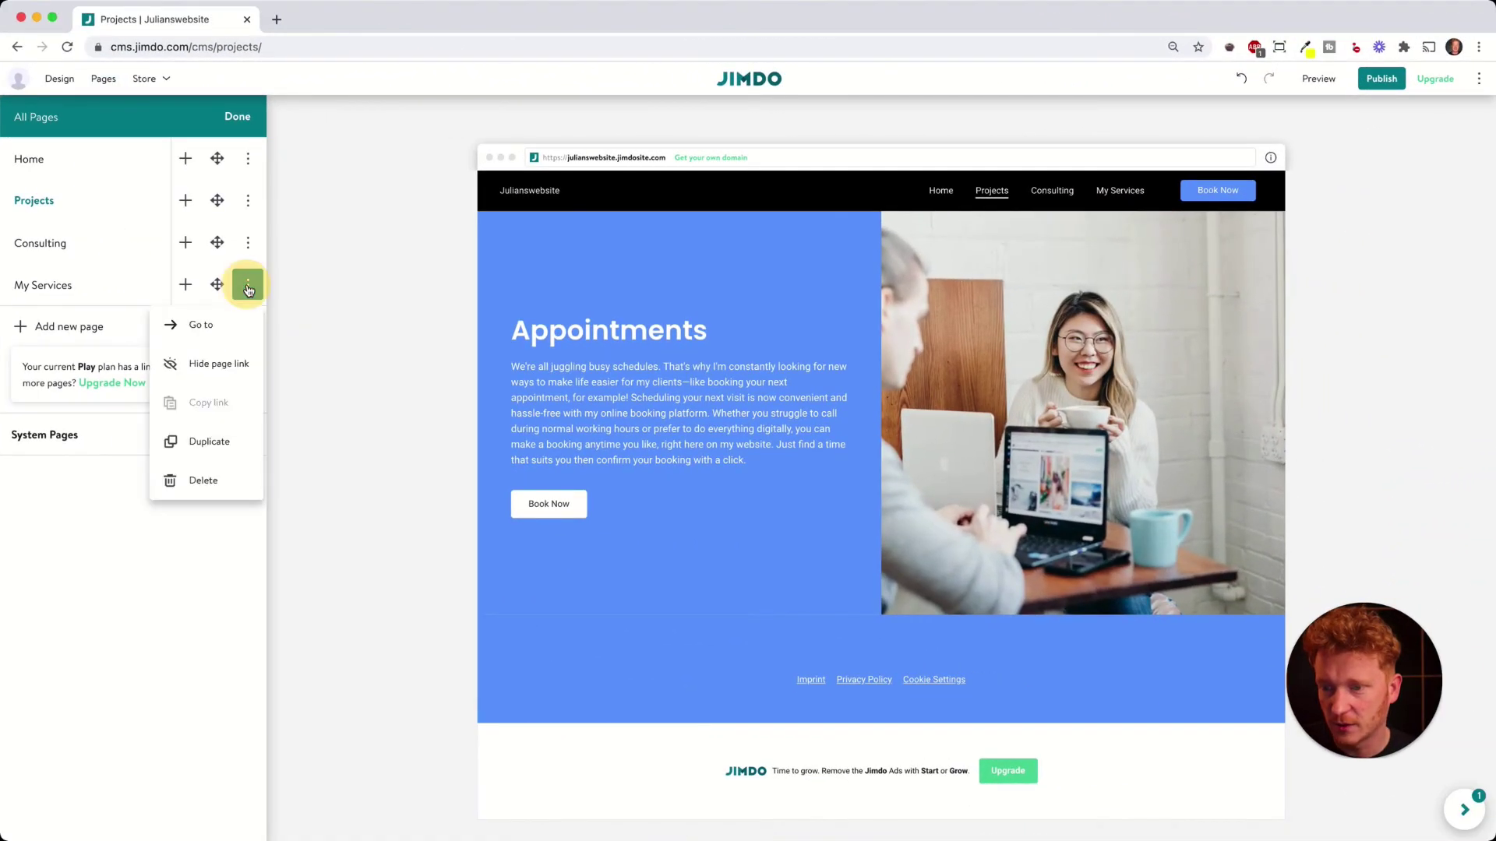
{"action": "left_click", "coordinate": [225, 480]}
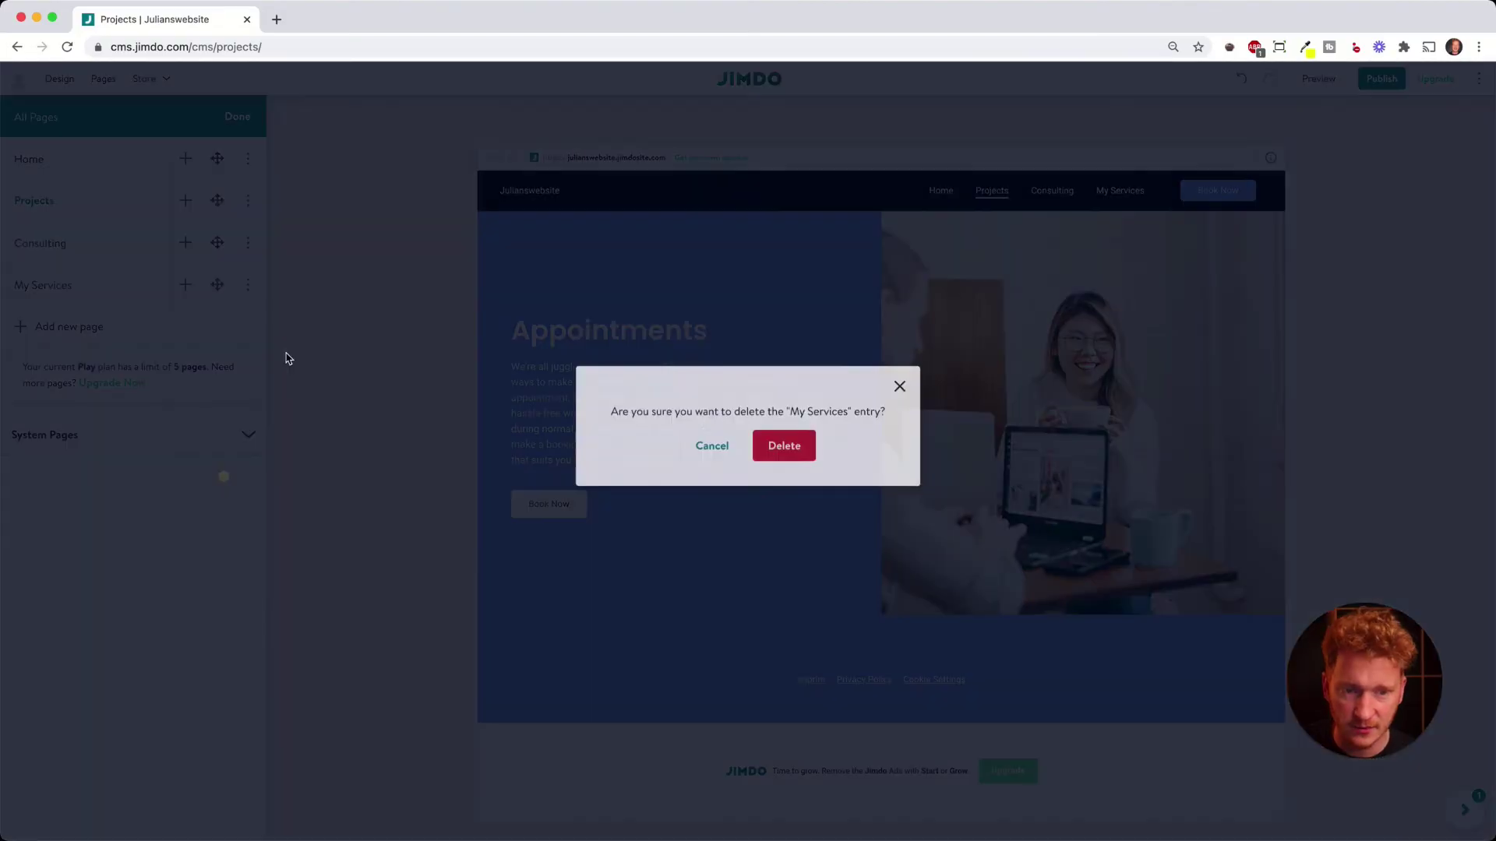
{"action": "left_click", "coordinate": [771, 473]}
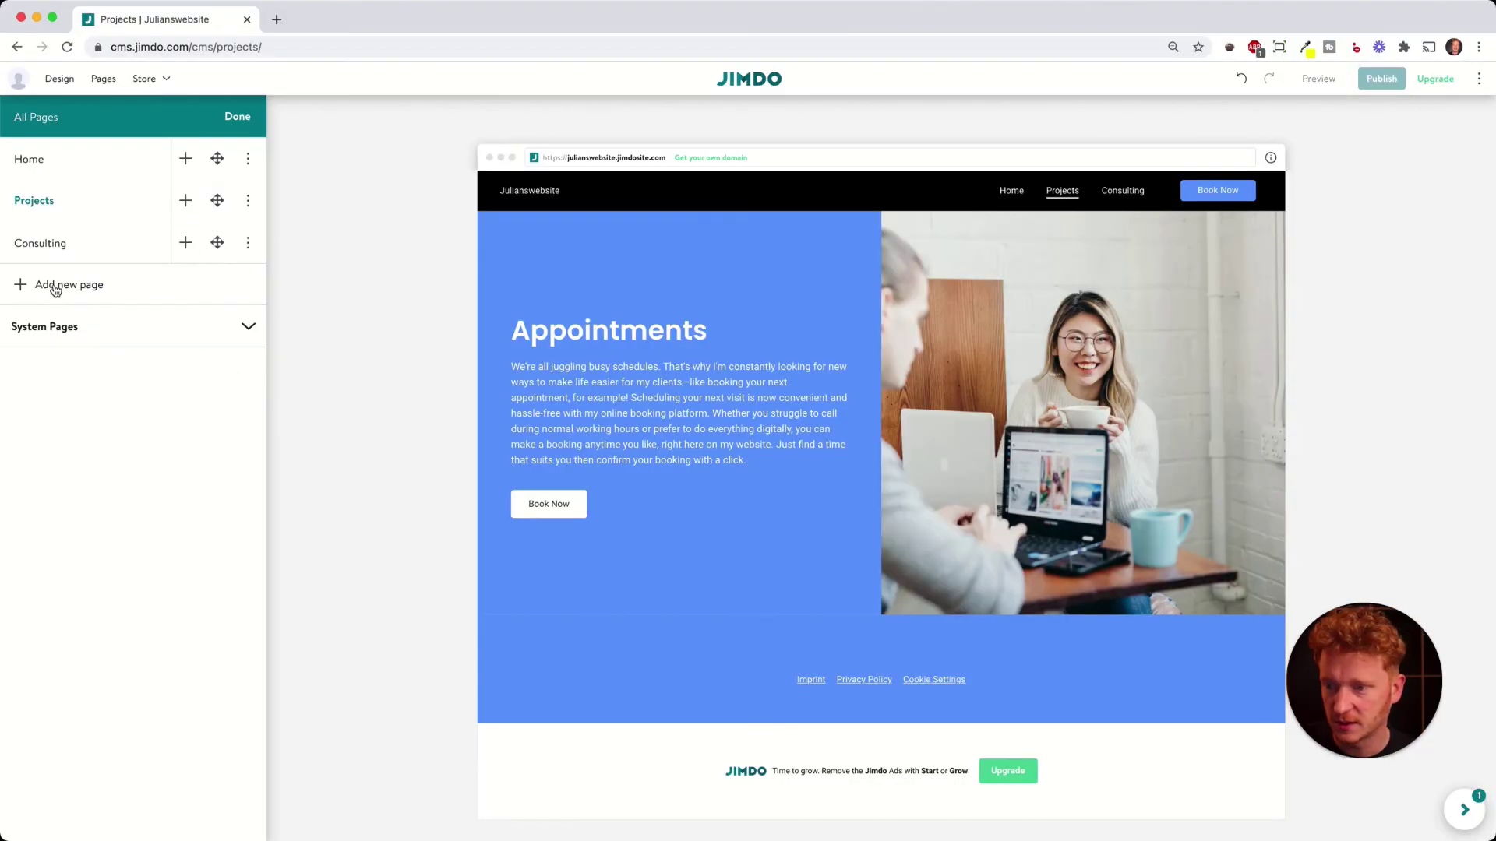
- Add a new page named Pricing and fill it with the Our Project cover block
{"action": "left_click", "coordinate": [22, 287]}
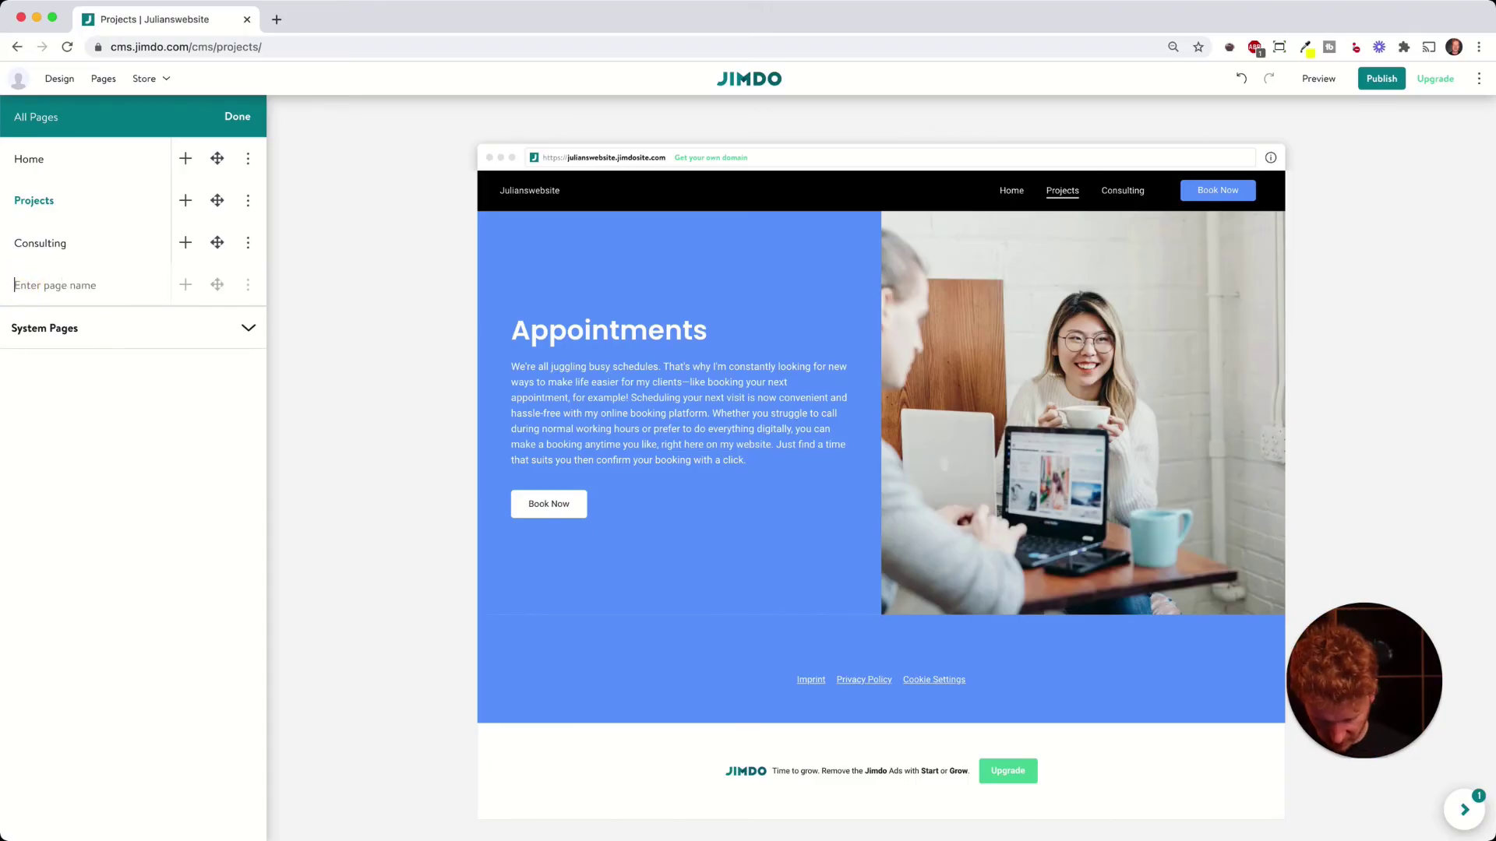
{"action": "type", "text": "Pricing"}
{"action": "key", "text": "Return"}
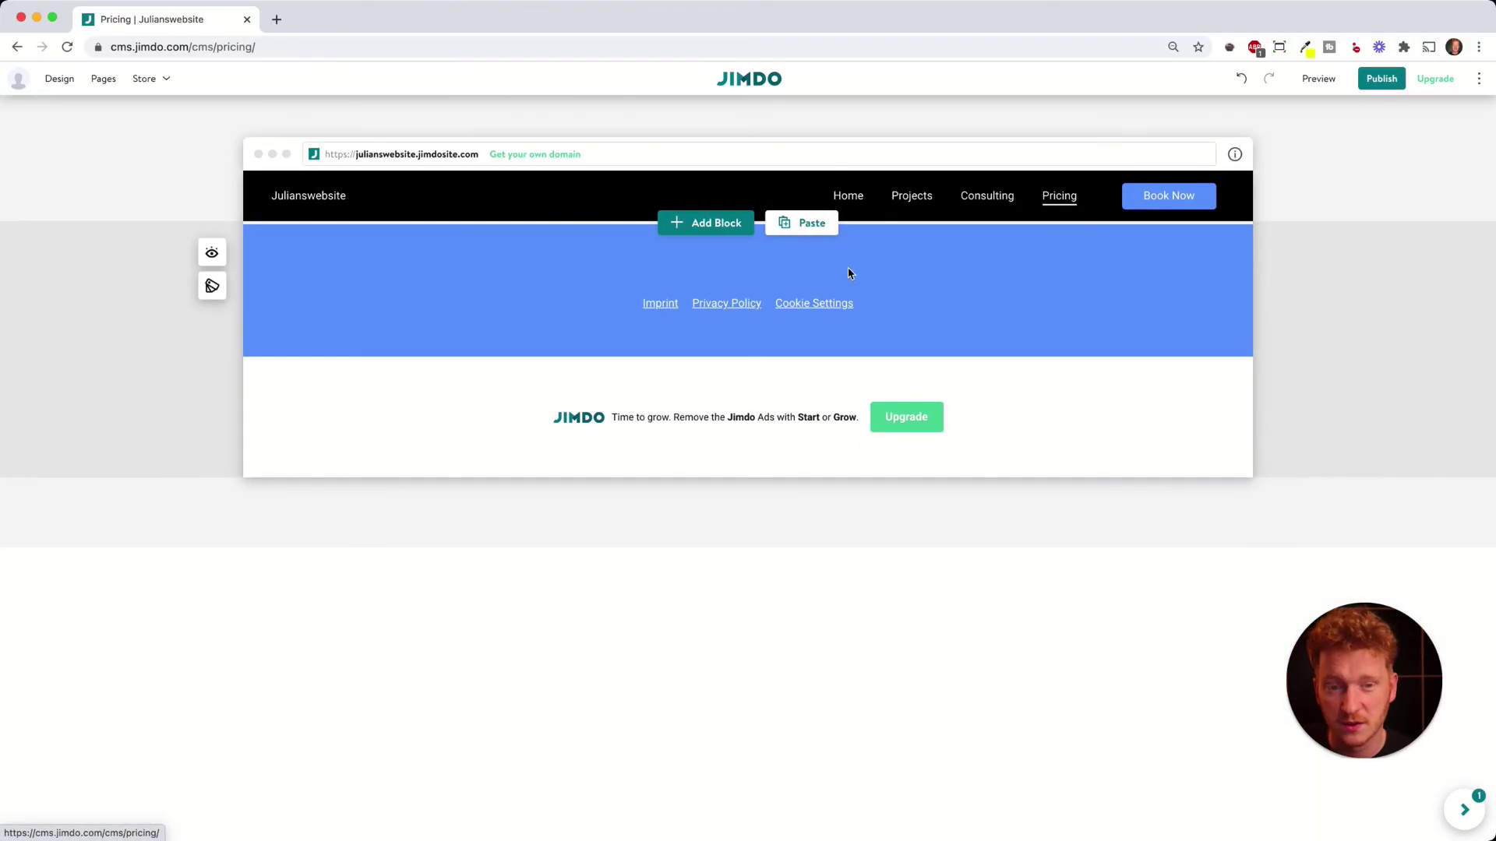
{"action": "left_click", "coordinate": [710, 224]}
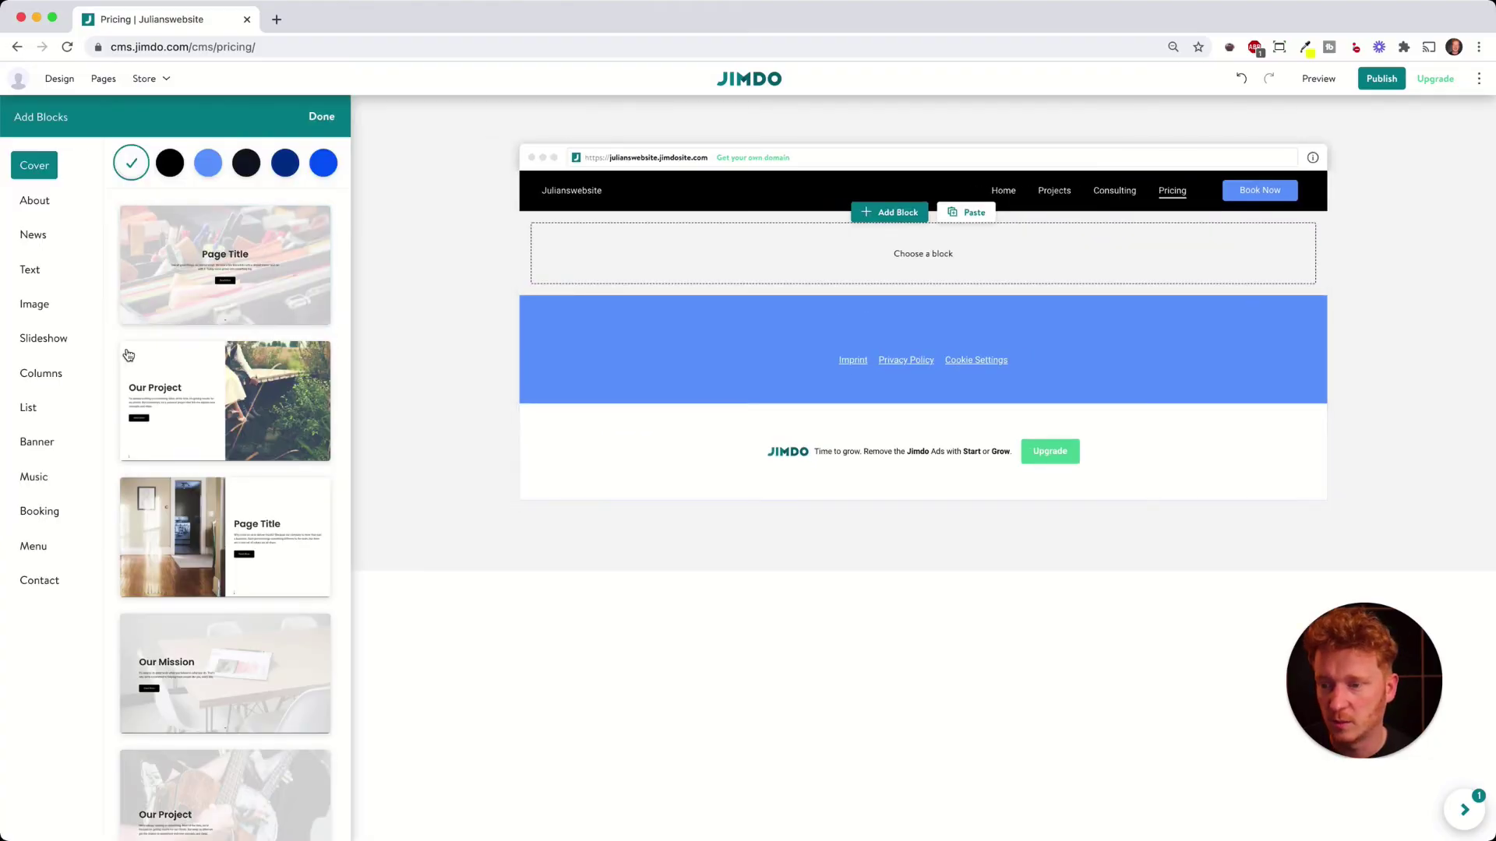
{"action": "left_click", "coordinate": [153, 368]}
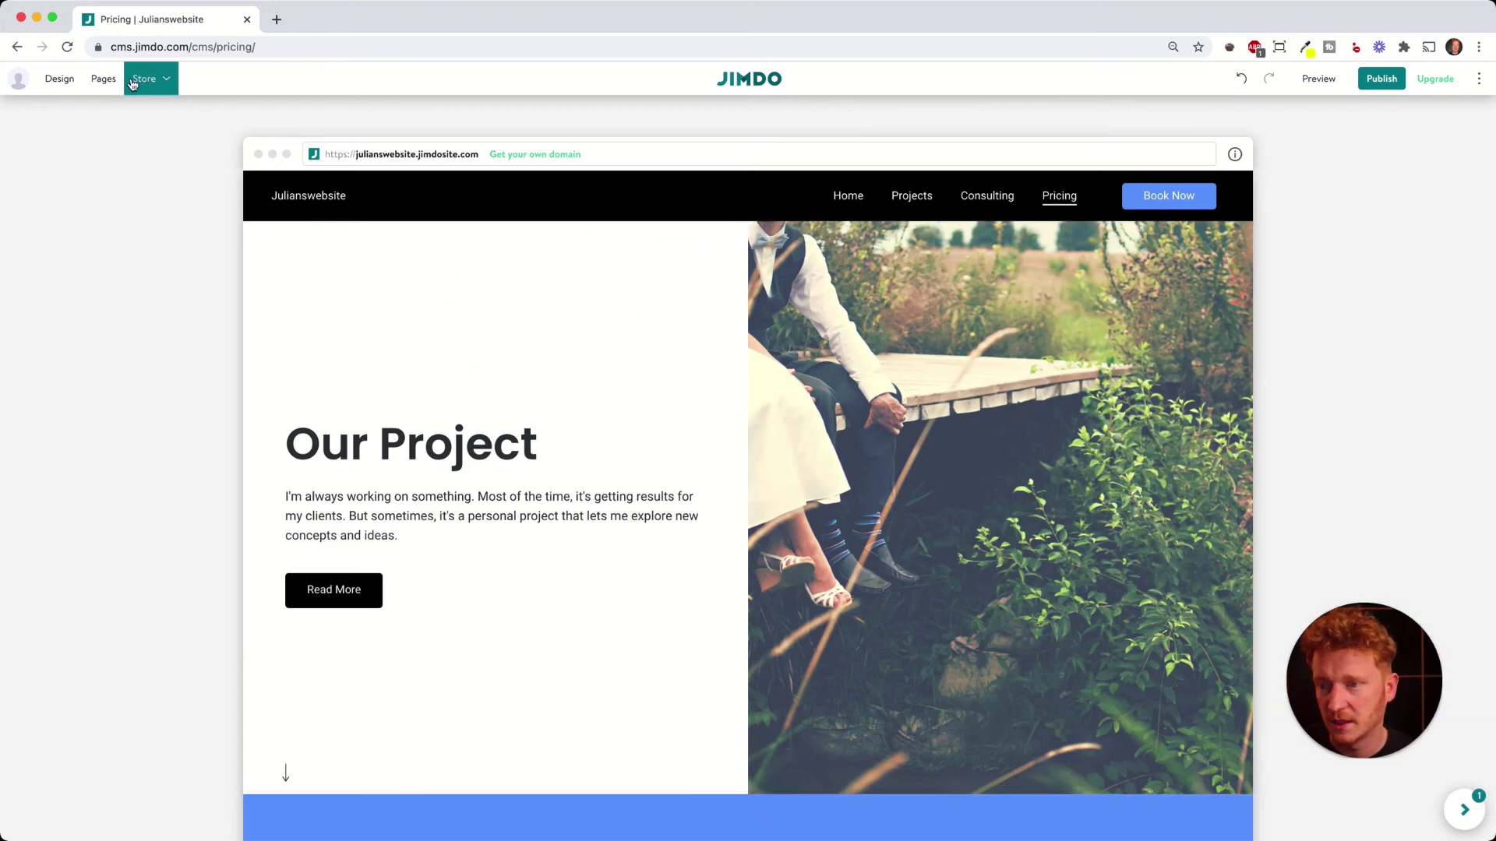
- Drag Pricing up after Home, then back below Projects, nesting it as a Projects subpage
{"action": "left_click", "coordinate": [103, 78]}
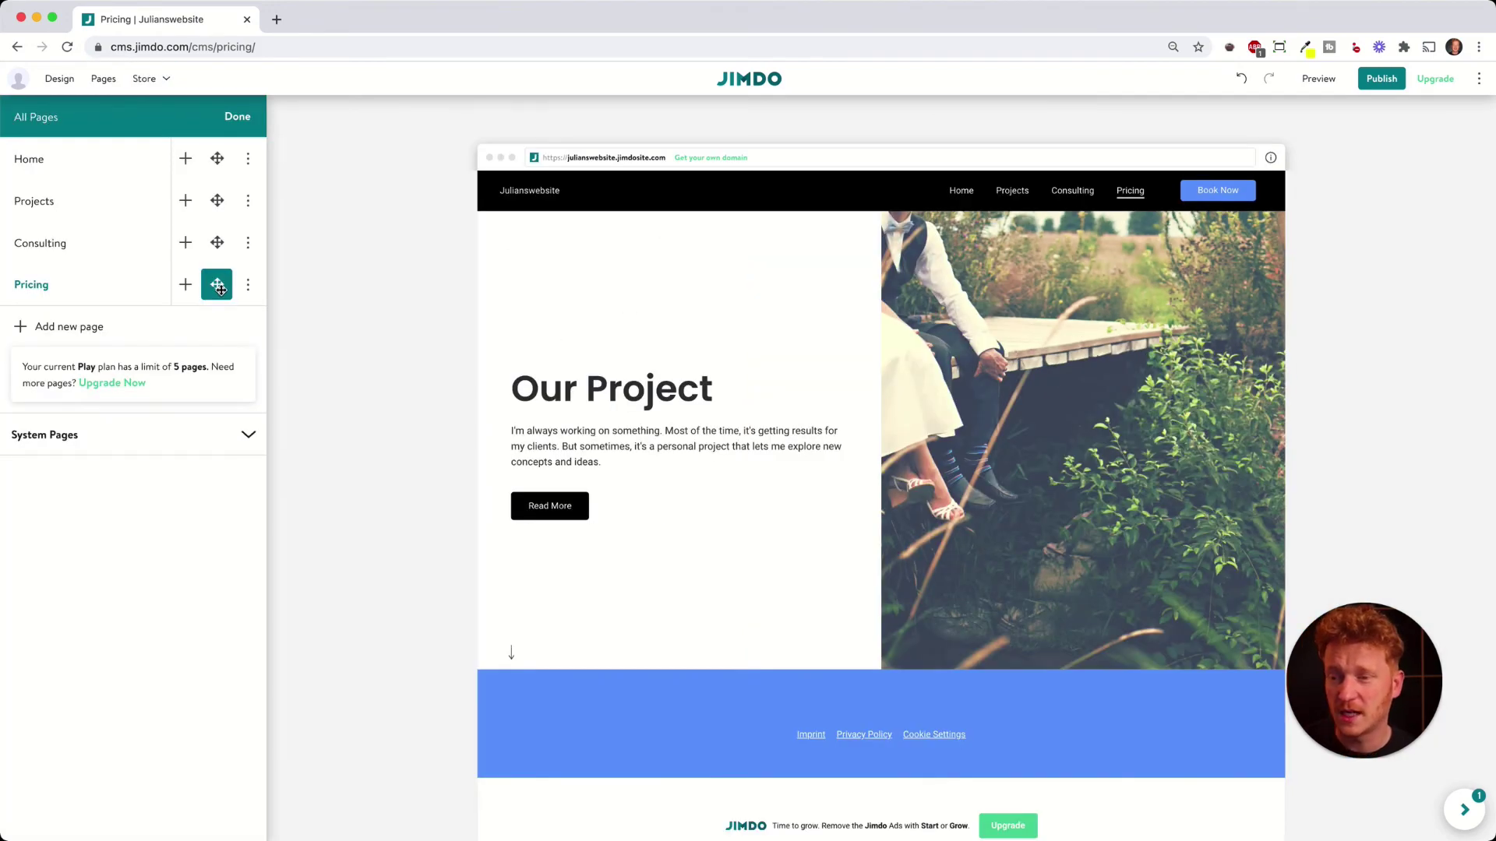
{"action": "left_click_drag", "start_coordinate": [221, 288], "coordinate": [225, 200]}
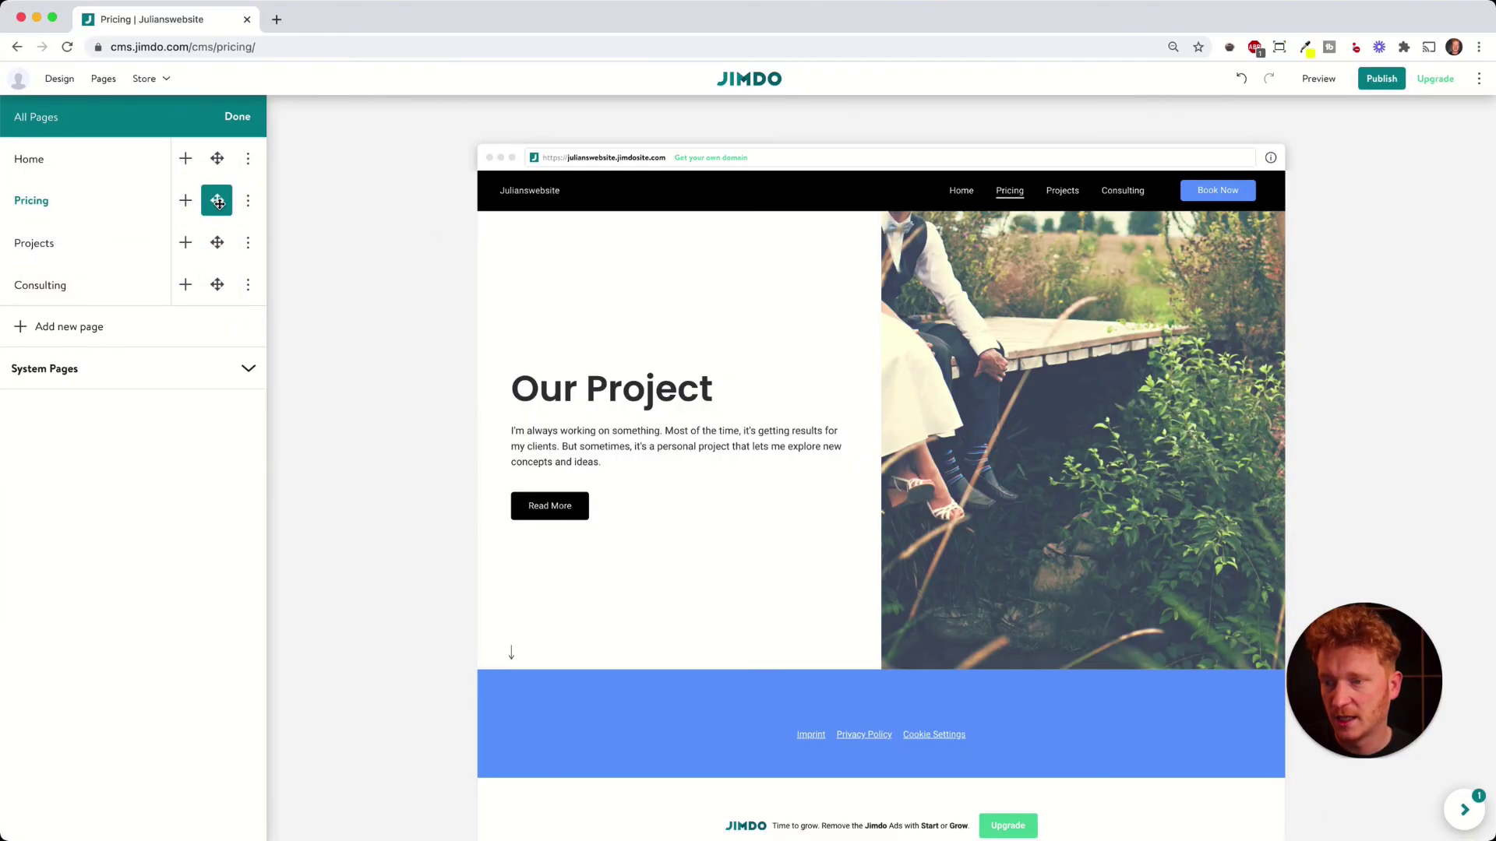
{"action": "left_click_drag", "start_coordinate": [218, 202], "coordinate": [224, 241]}
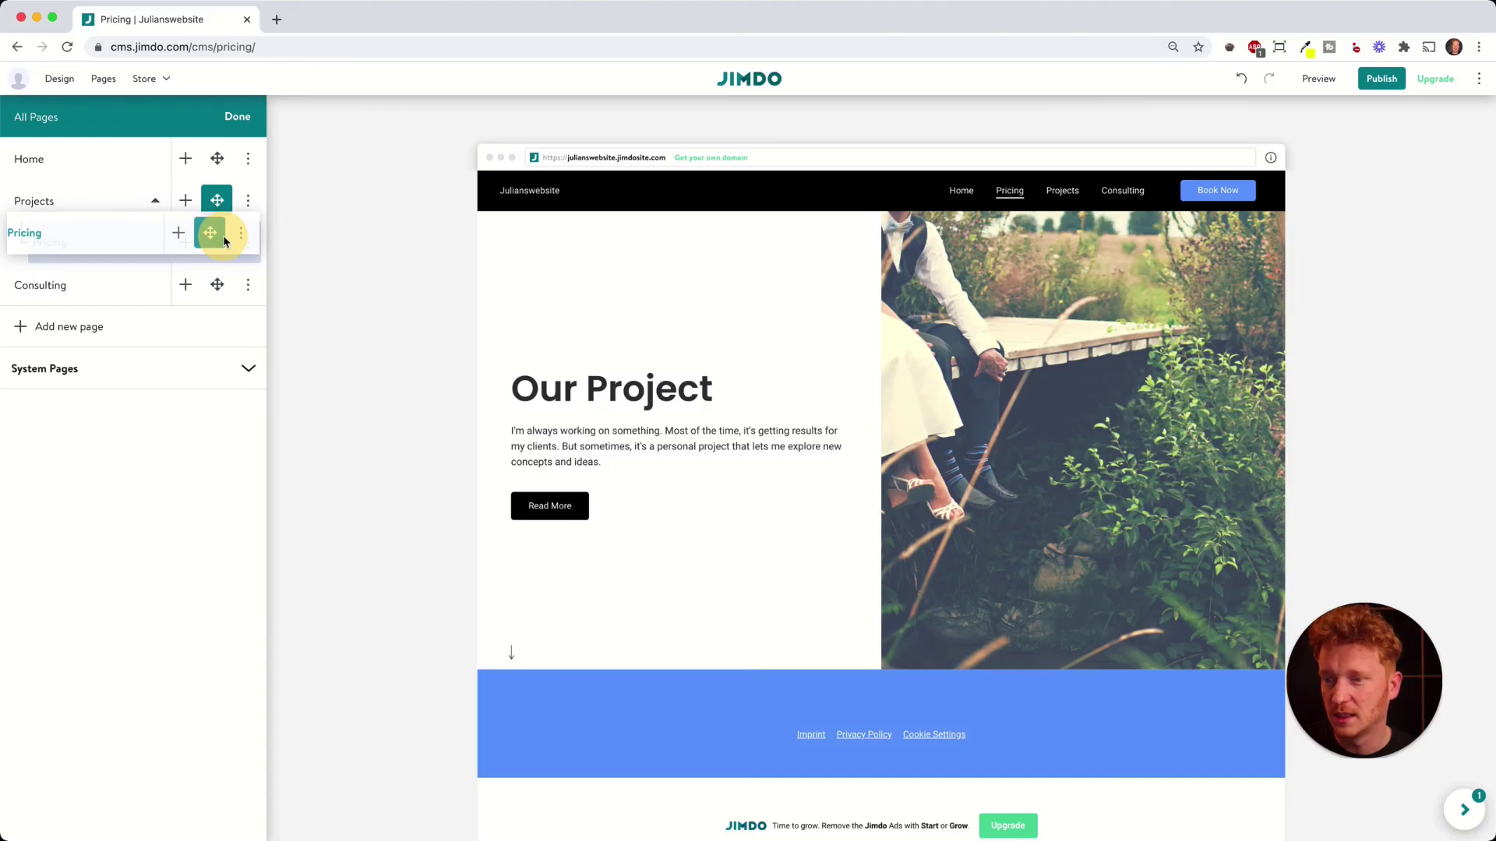
{"action": "left_click_drag", "start_coordinate": [224, 242], "coordinate": [219, 241]}
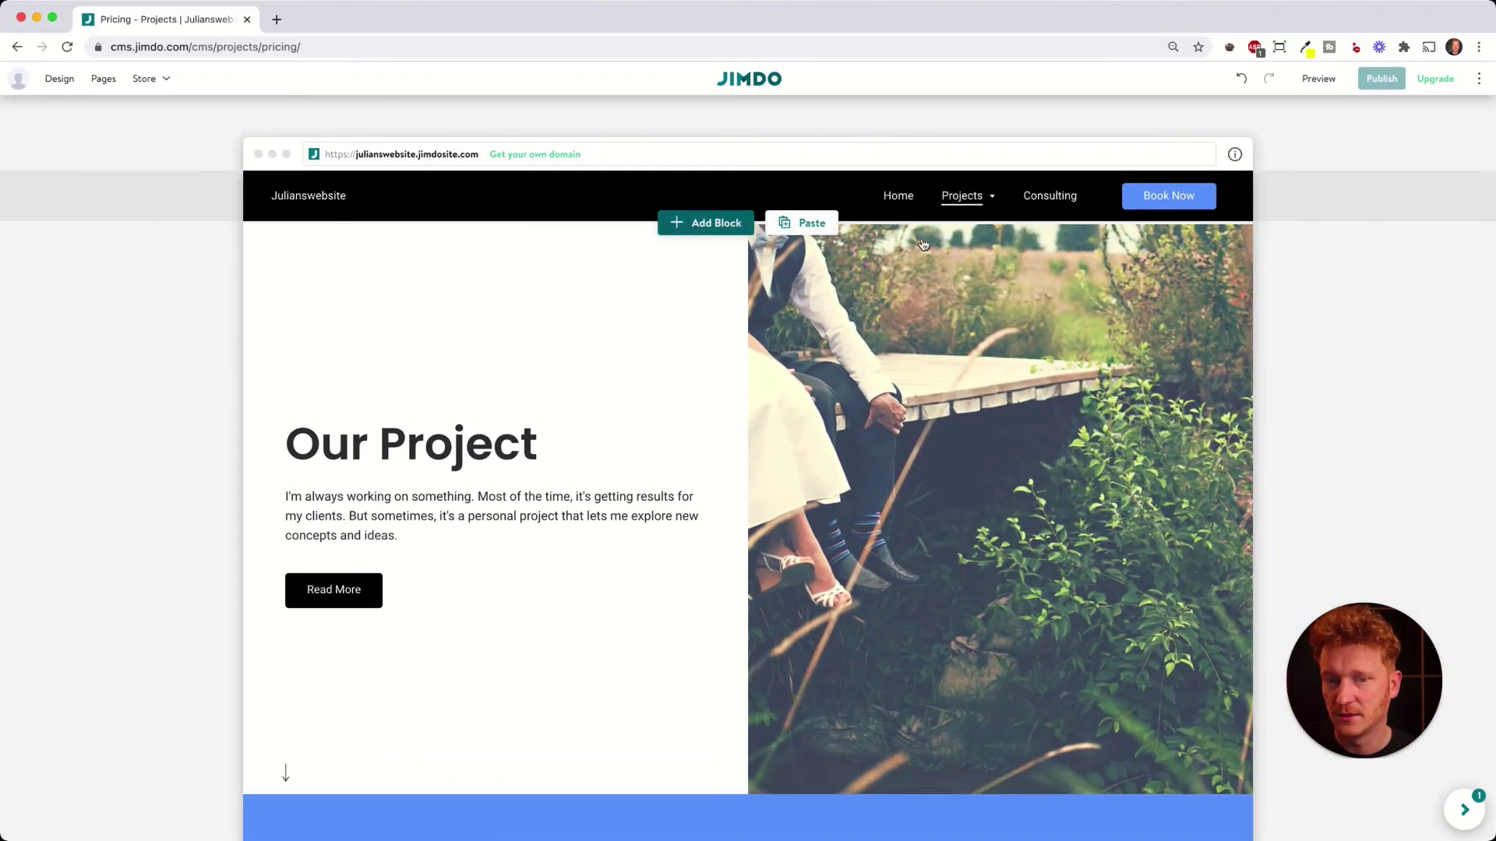
- Un-nest Pricing so it is a top-level page between Projects and Consulting
{"action": "mouse_move", "coordinate": [1002, 204]}
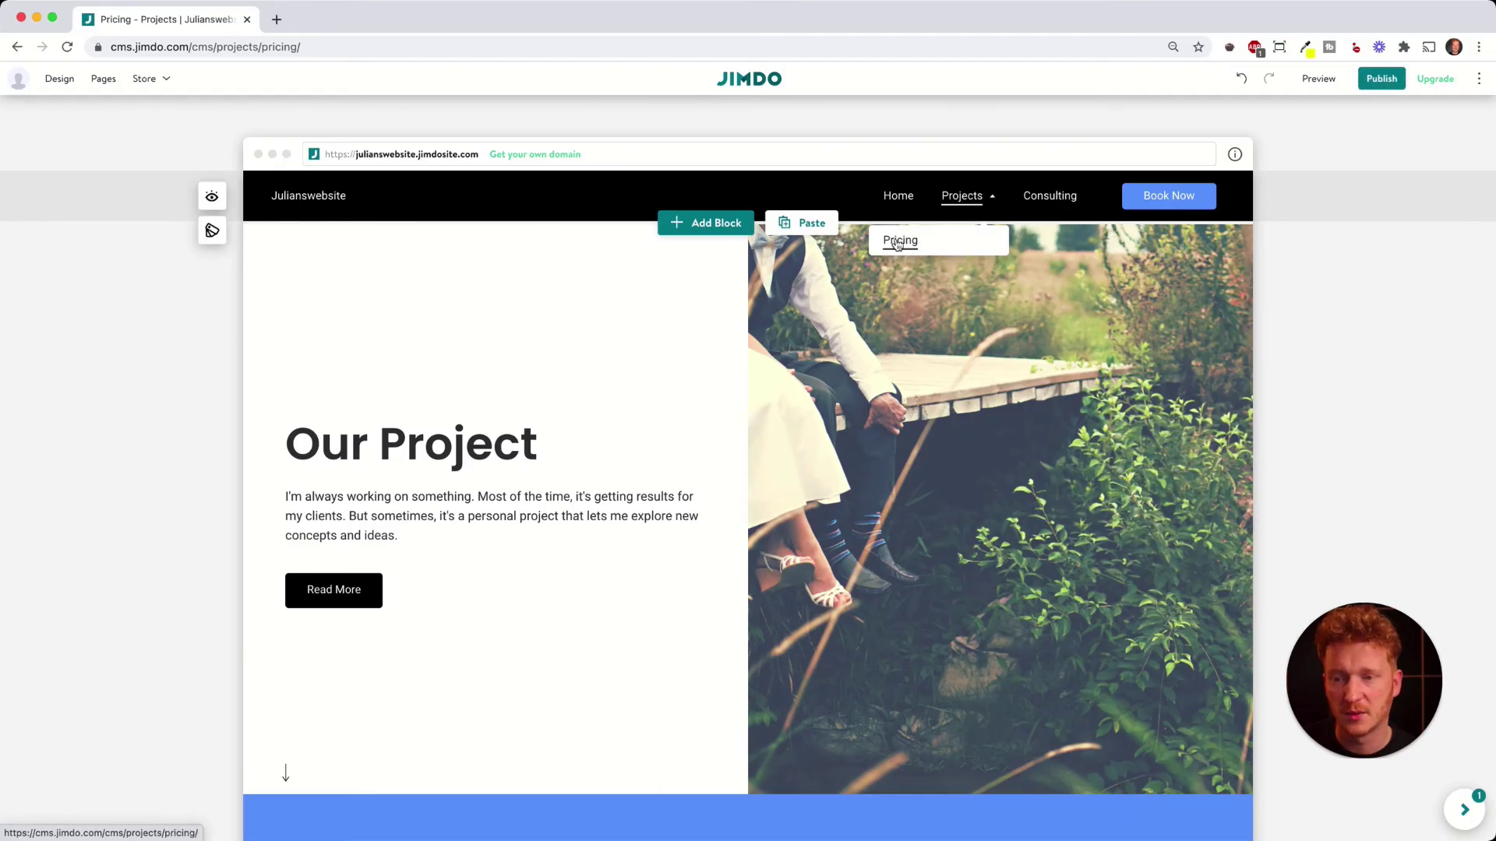
{"action": "left_click", "coordinate": [112, 89]}
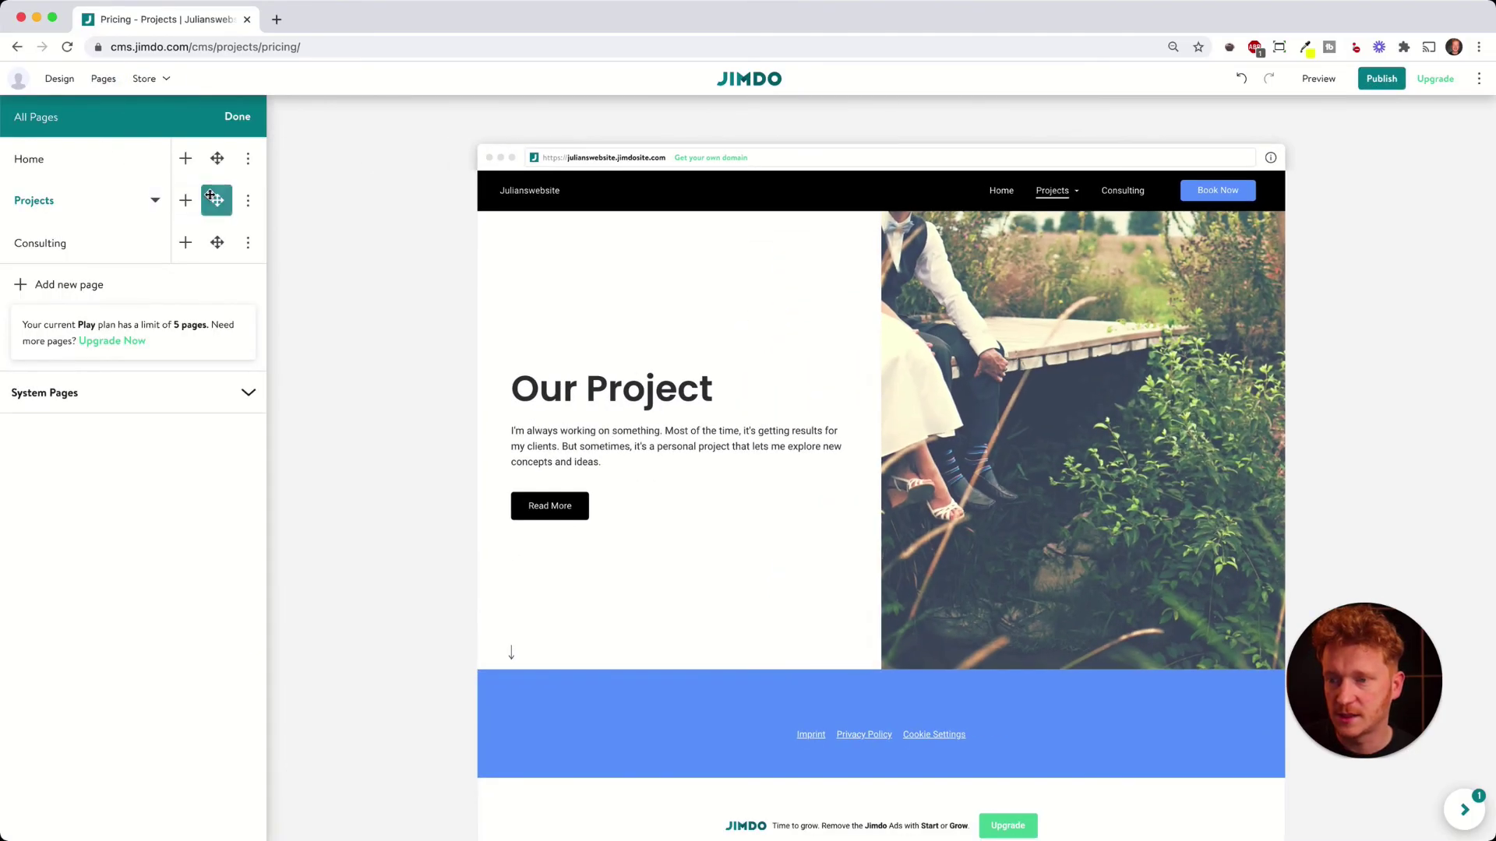
{"action": "left_click", "coordinate": [166, 207]}
{"action": "left_click_drag", "start_coordinate": [217, 242], "coordinate": [185, 246]}
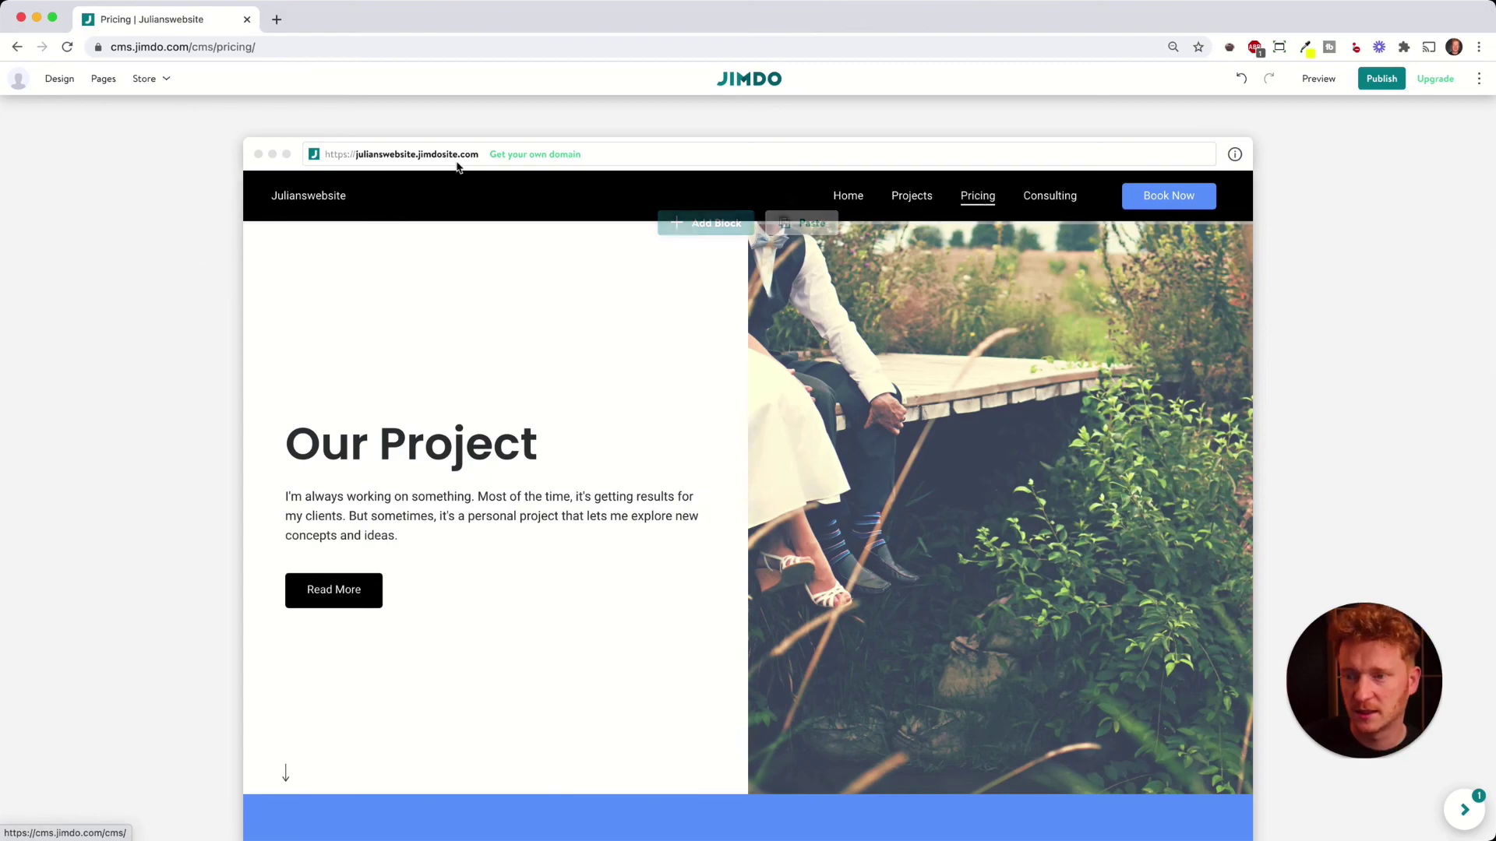
- Browse the Imprint, Privacy Policy, Cookie Settings and Cookie Banner system pages, then return to Home
{"action": "left_click", "coordinate": [104, 79]}
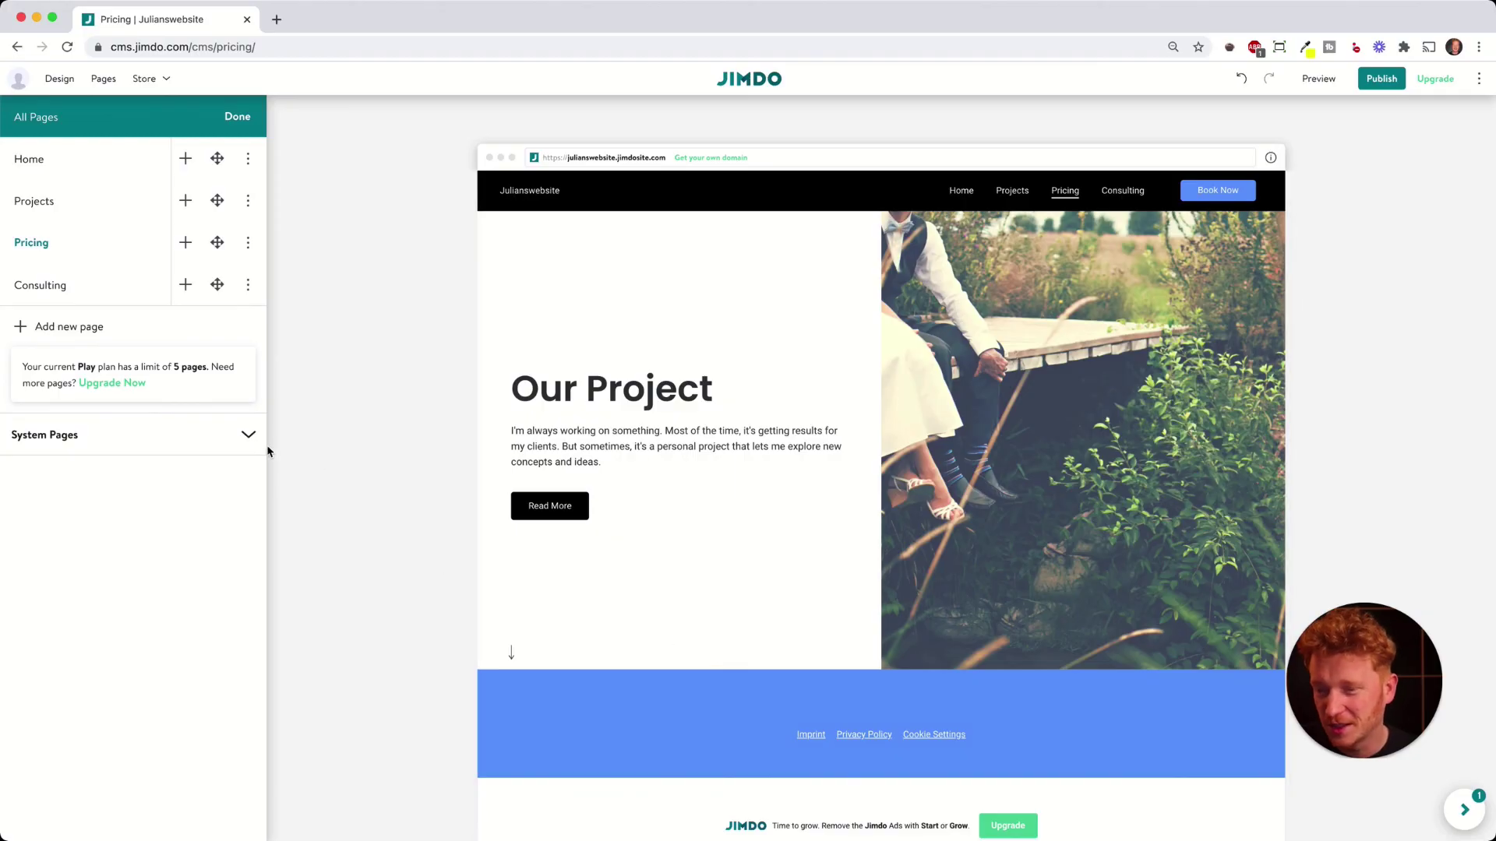
{"action": "left_click", "coordinate": [247, 434]}
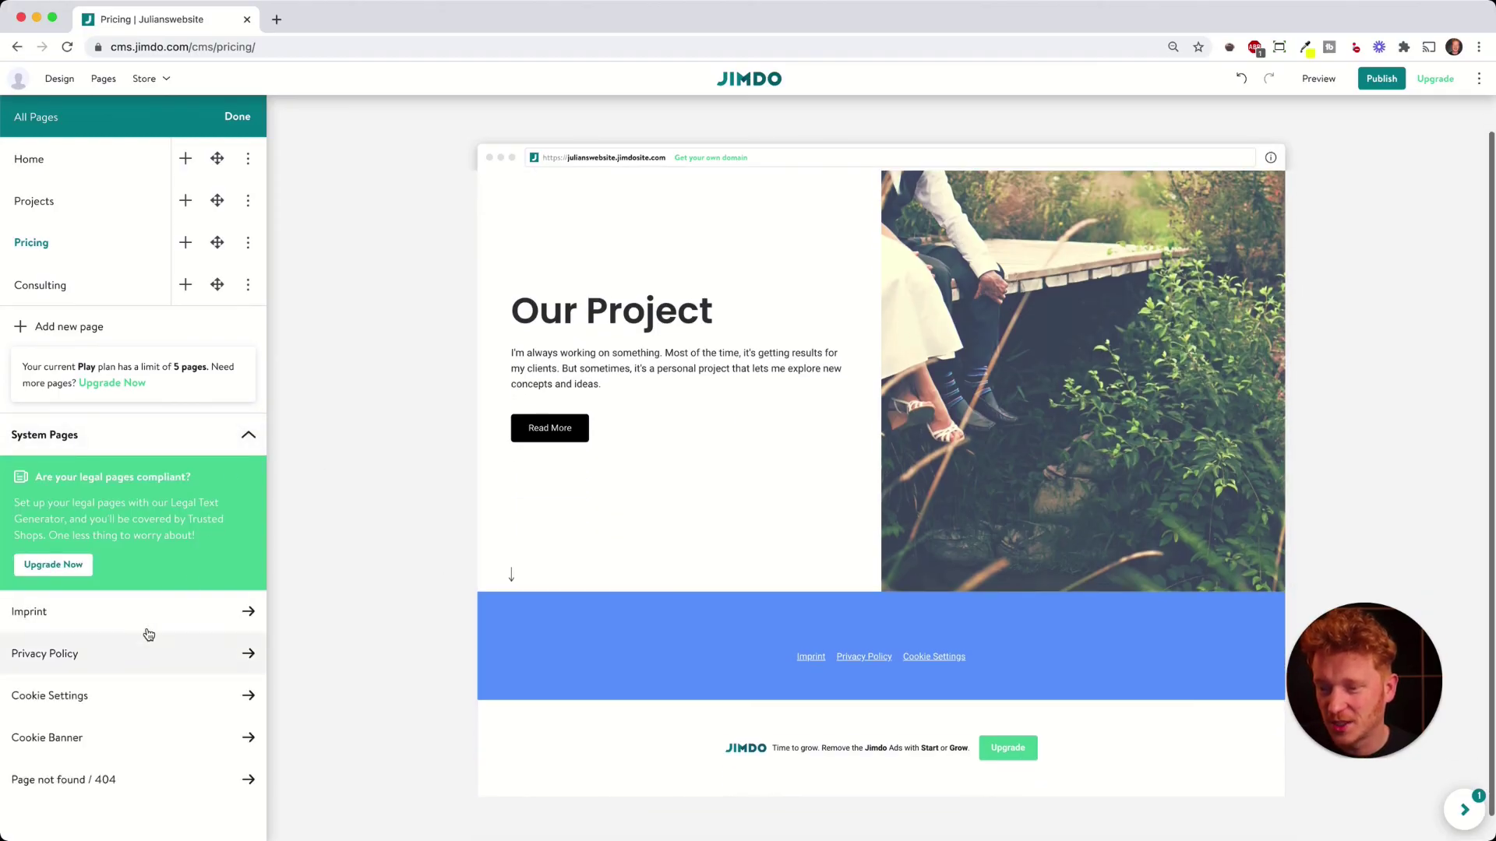
{"action": "left_click", "coordinate": [150, 612]}
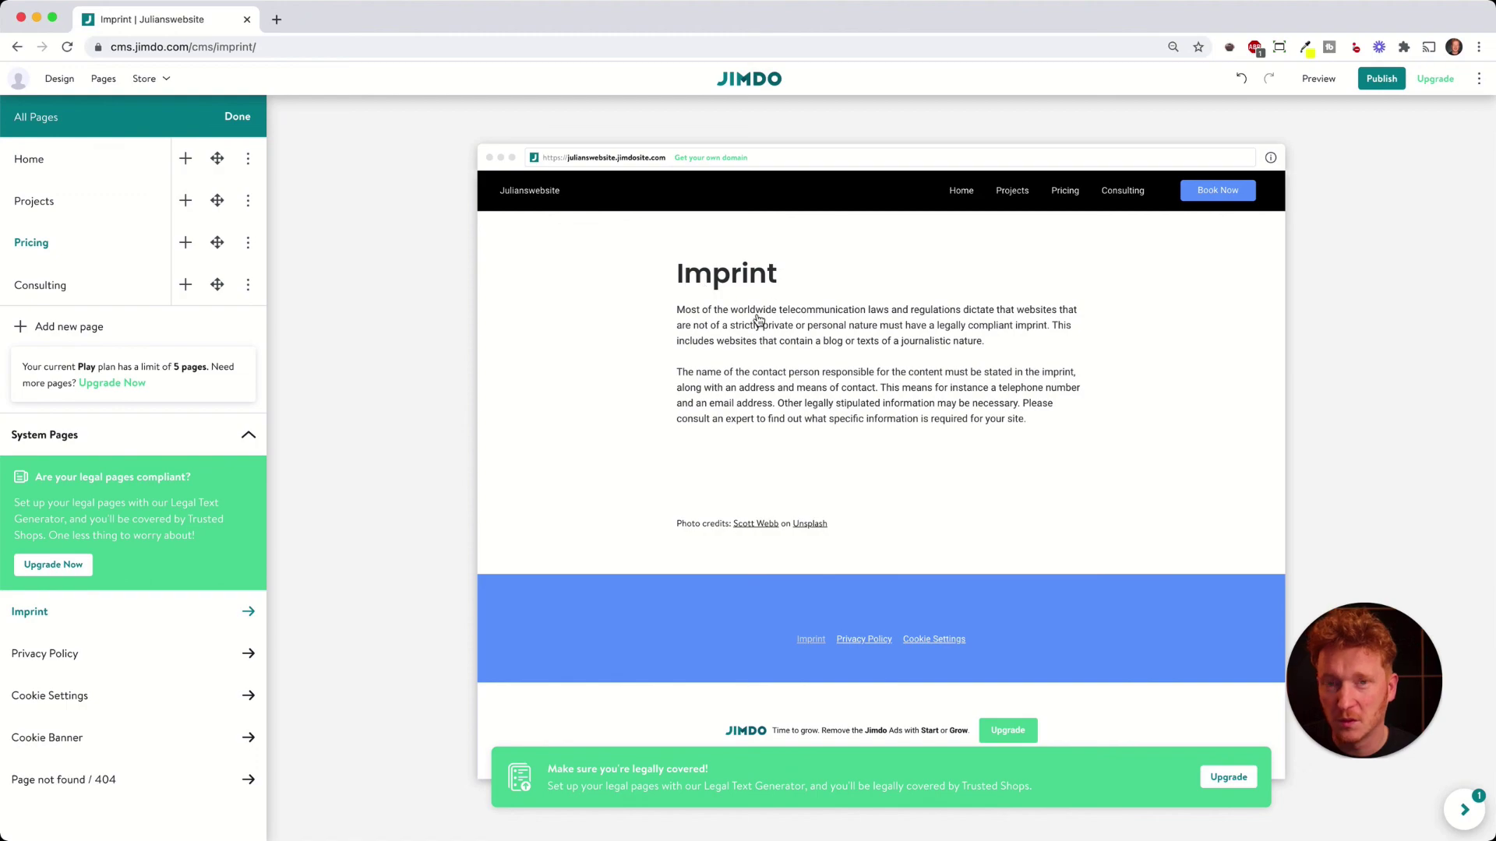
{"action": "left_click", "coordinate": [123, 672]}
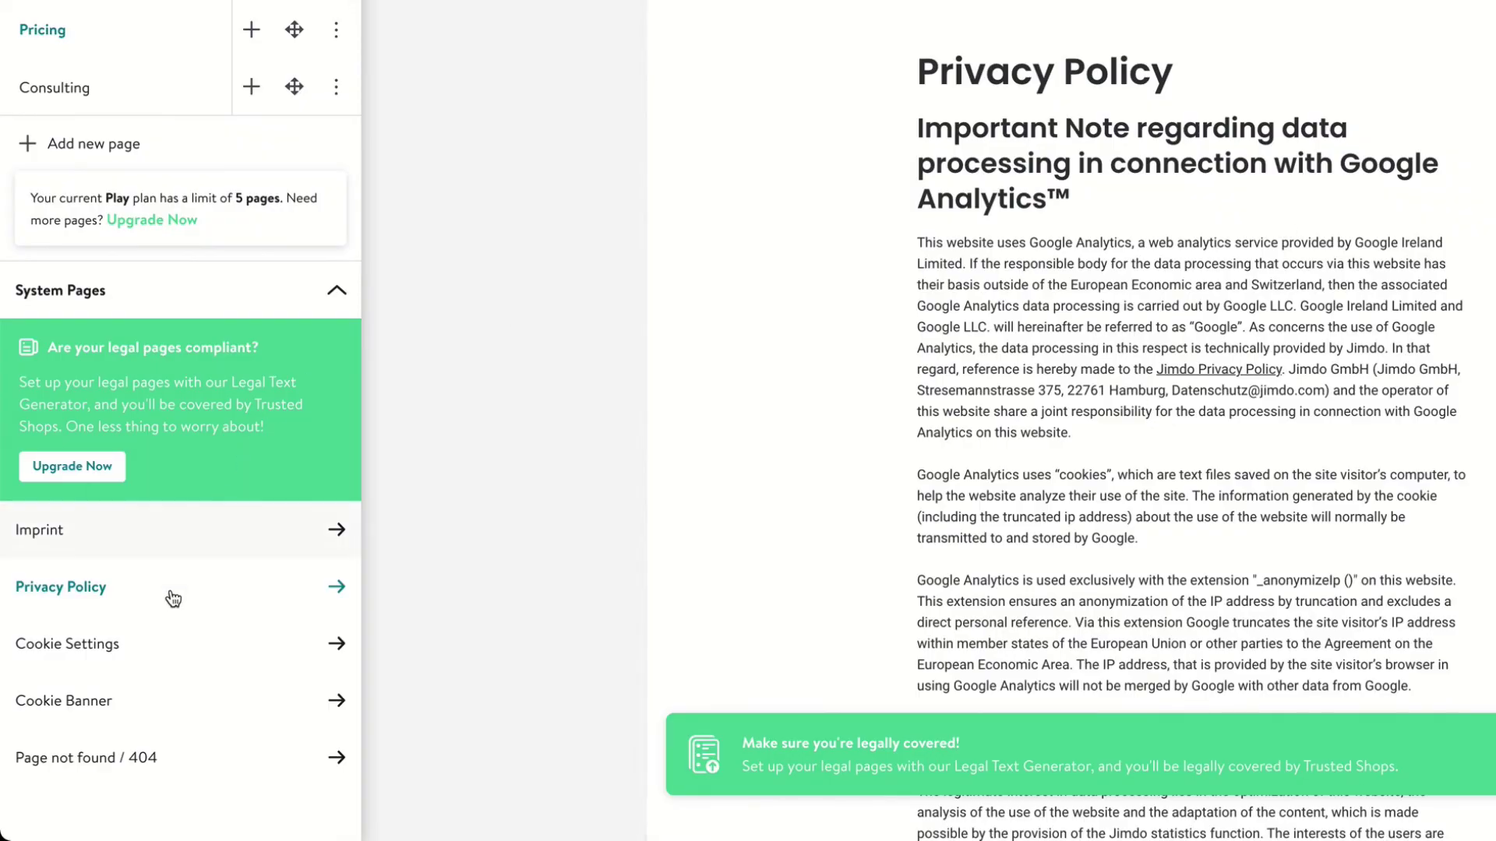
{"action": "left_click", "coordinate": [161, 654]}
{"action": "left_click", "coordinate": [183, 699]}
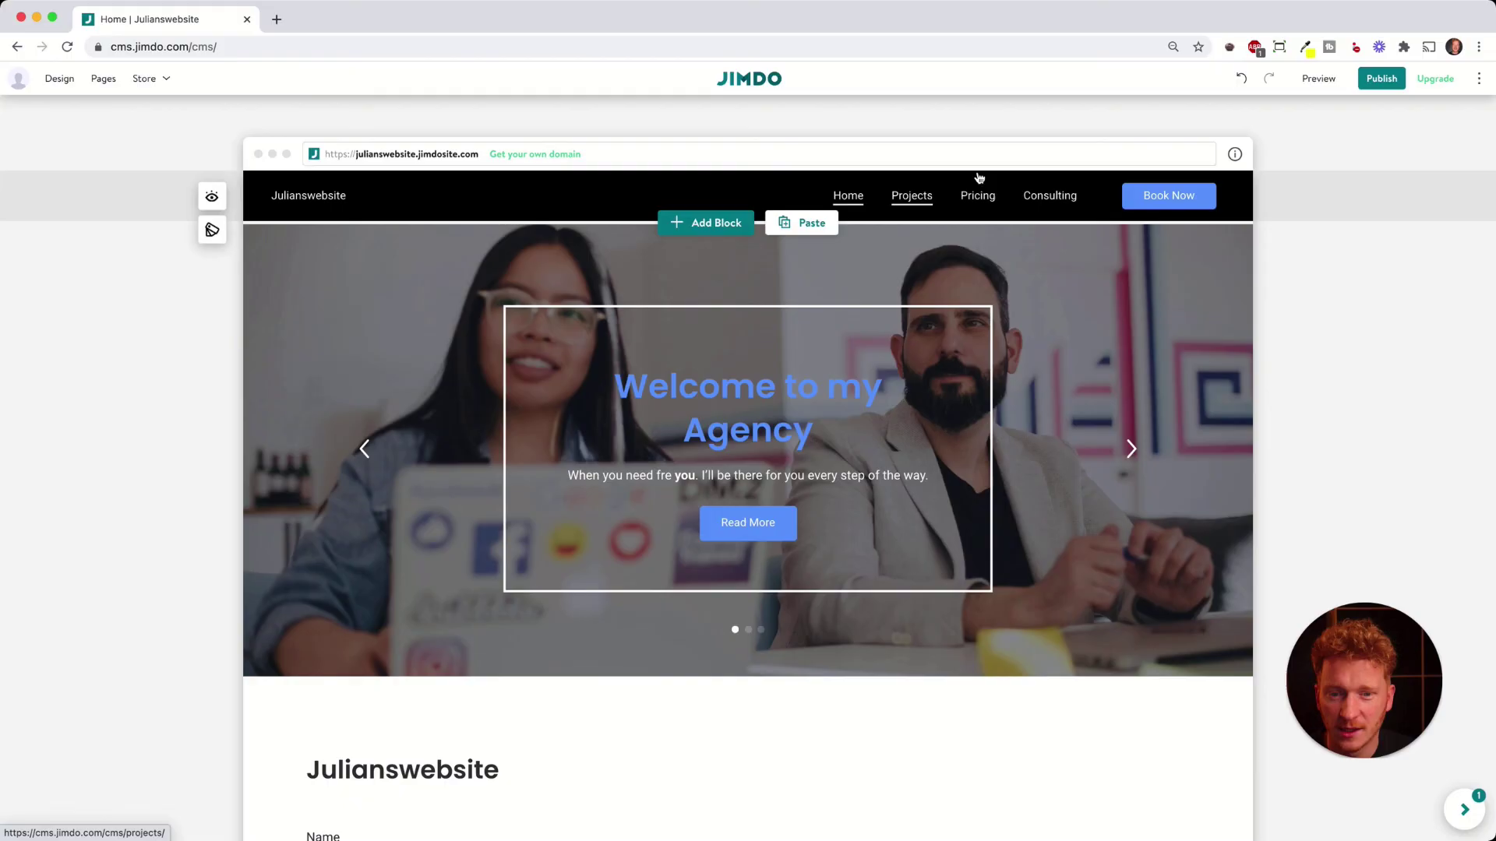
{"action": "mouse_move", "coordinate": [1181, 261]}
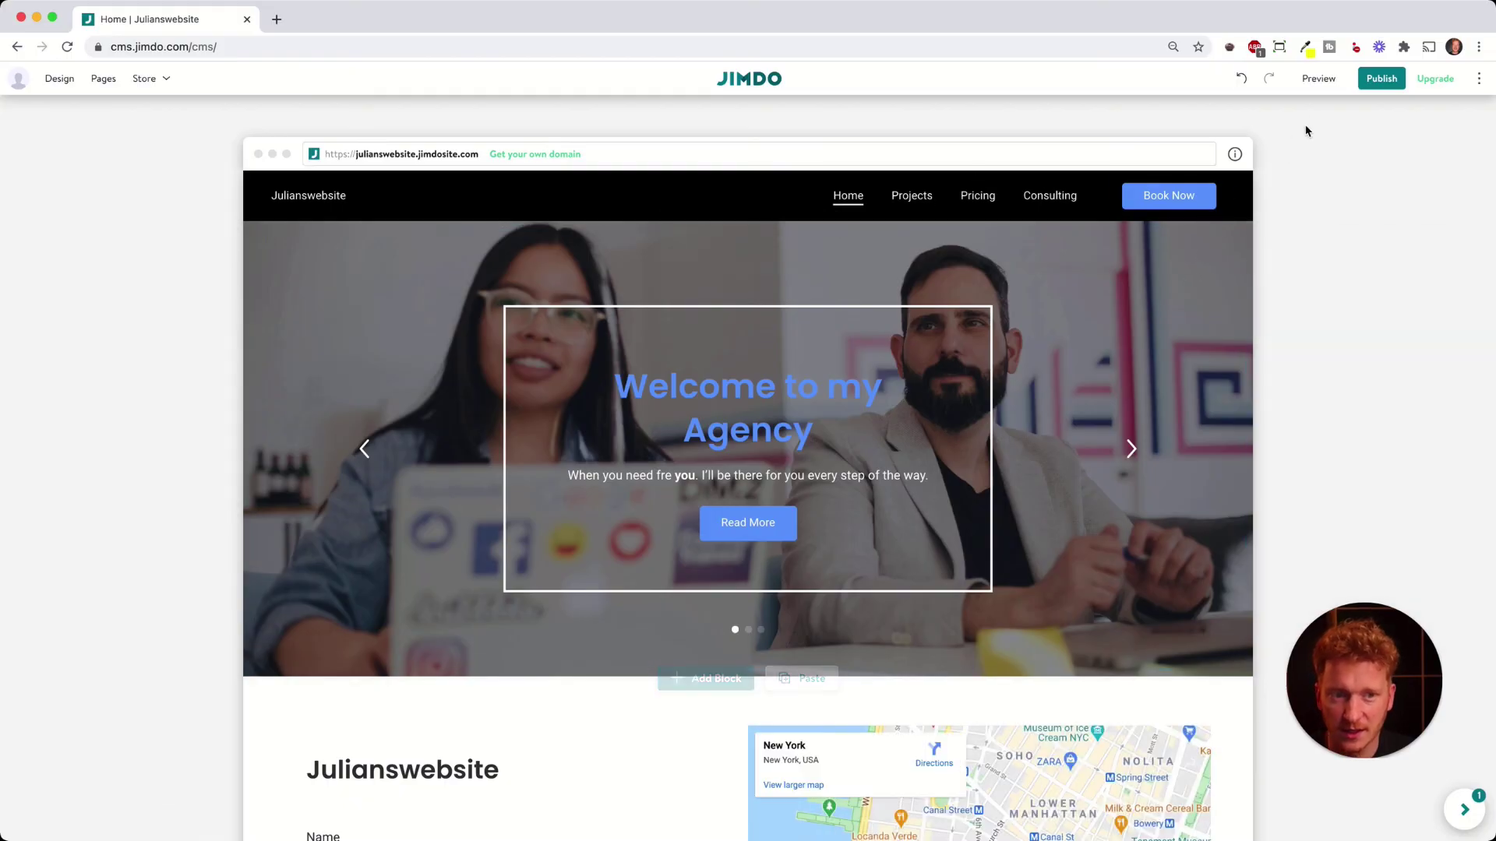
- Preview the site, scroll through the Home page, then publish the website live
{"action": "left_click", "coordinate": [1318, 79]}
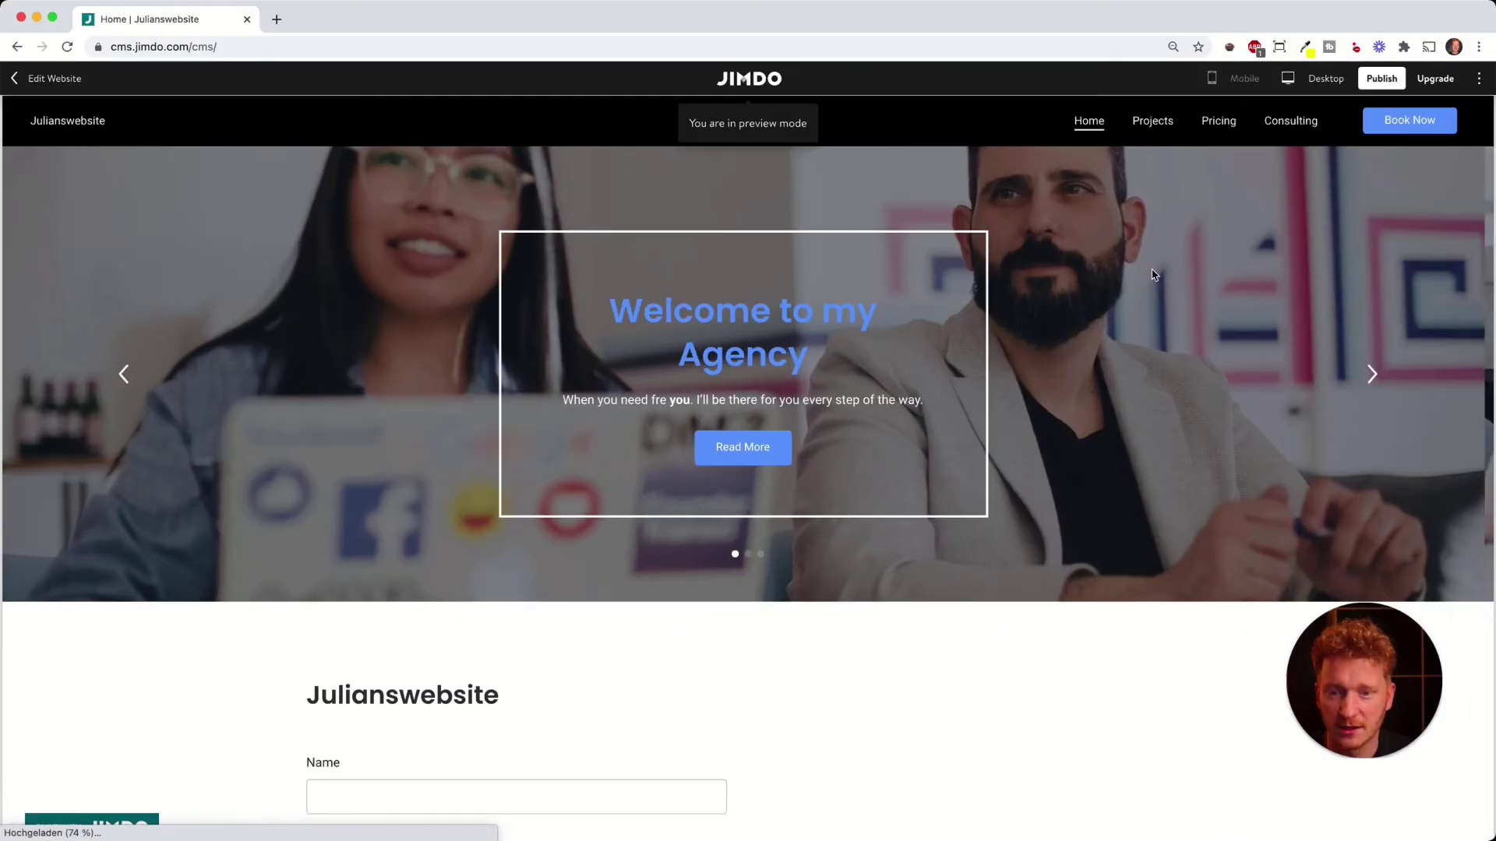
{"action": "scroll", "coordinate": [1151, 274], "scroll_direction": "down", "scroll_amount": 6}
{"action": "scroll", "coordinate": [1151, 274], "scroll_direction": "down", "scroll_amount": 10}
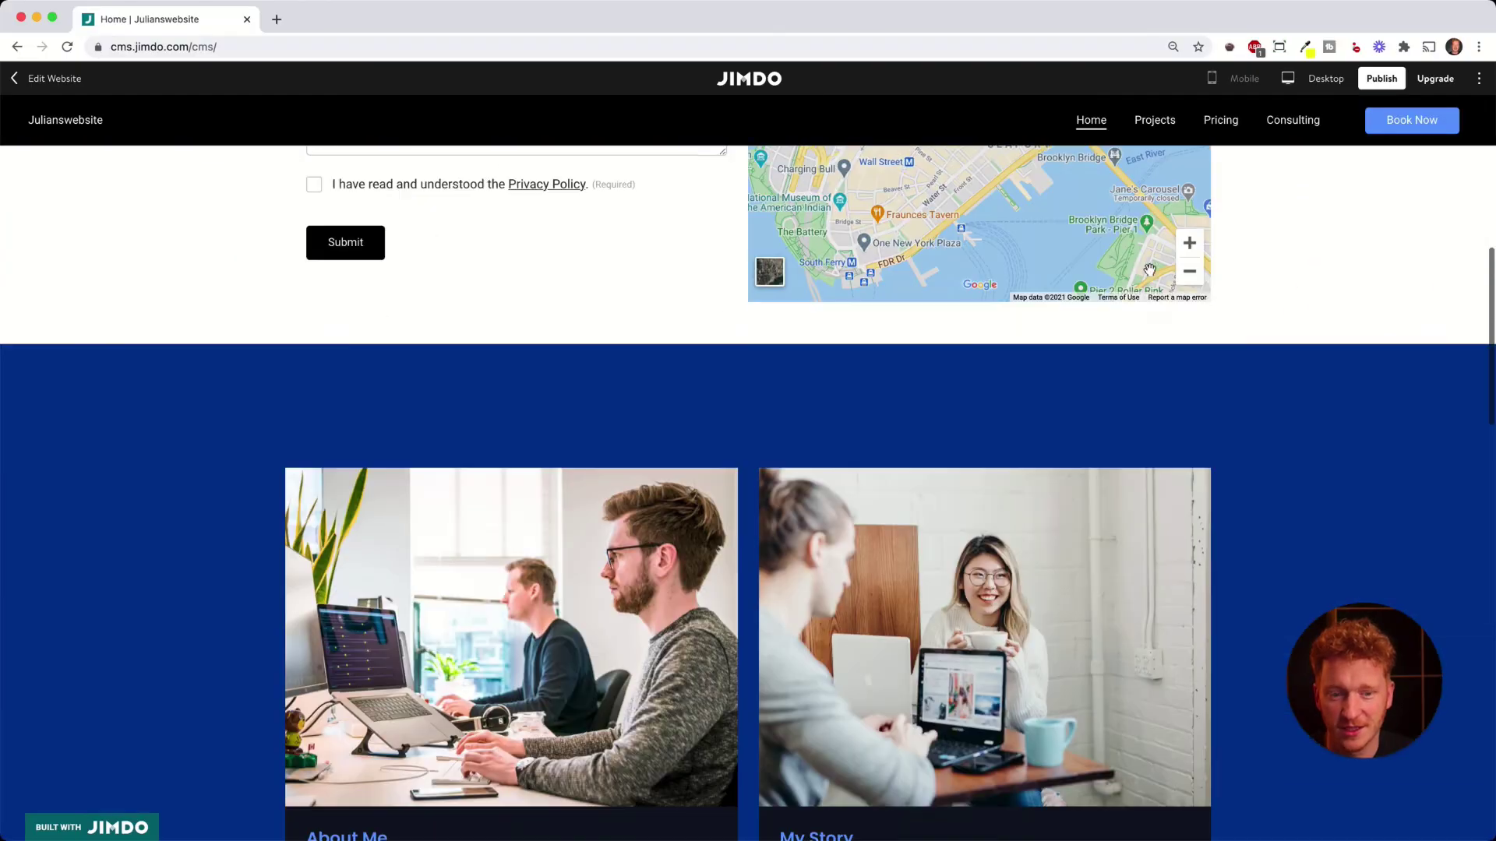
{"action": "scroll", "coordinate": [1150, 274], "scroll_direction": "up", "scroll_amount": 15}
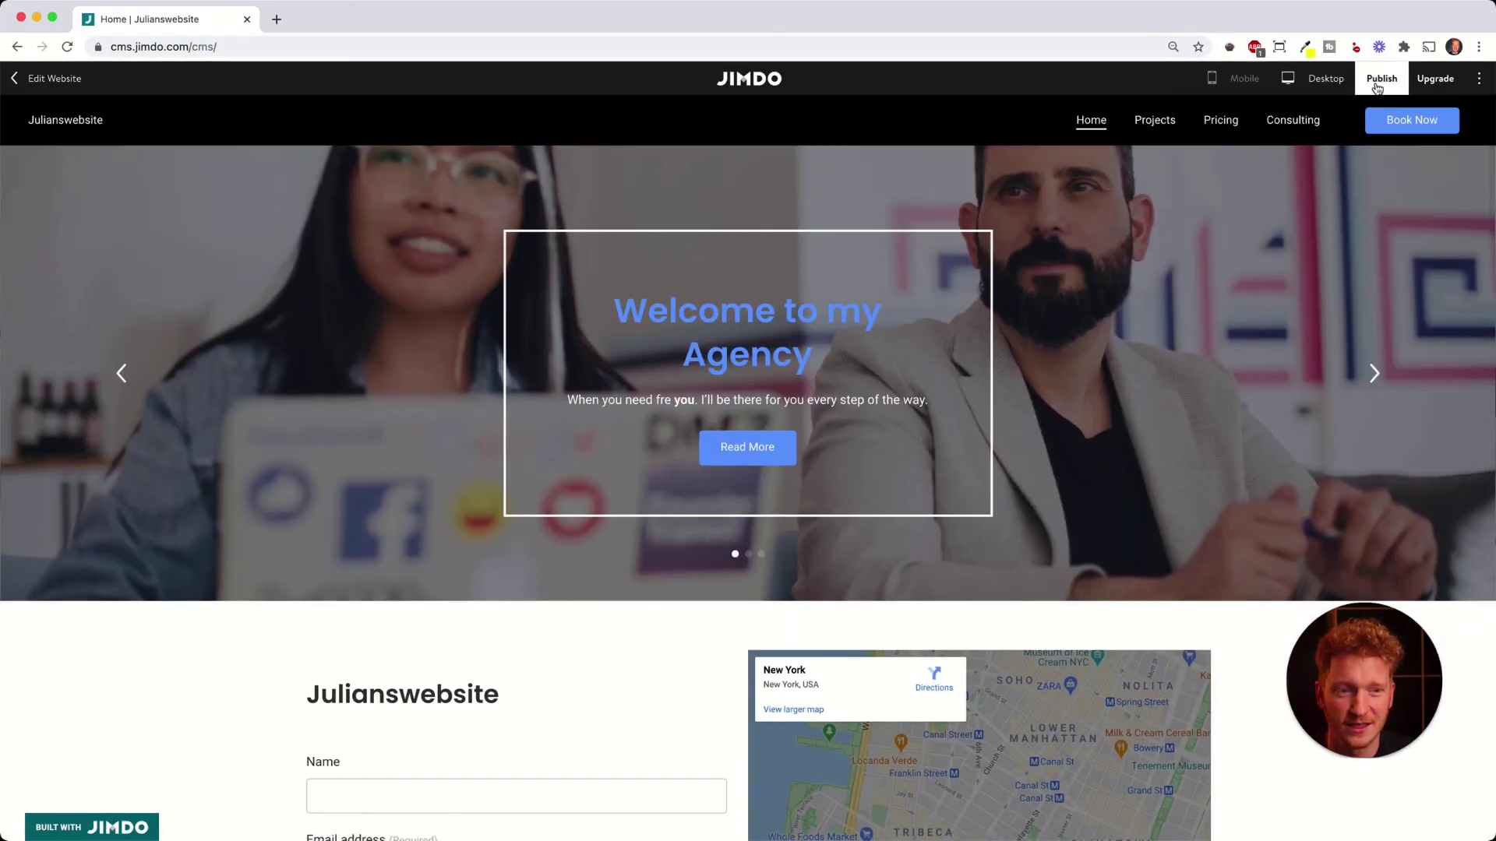
{"action": "left_click", "coordinate": [1382, 79]}
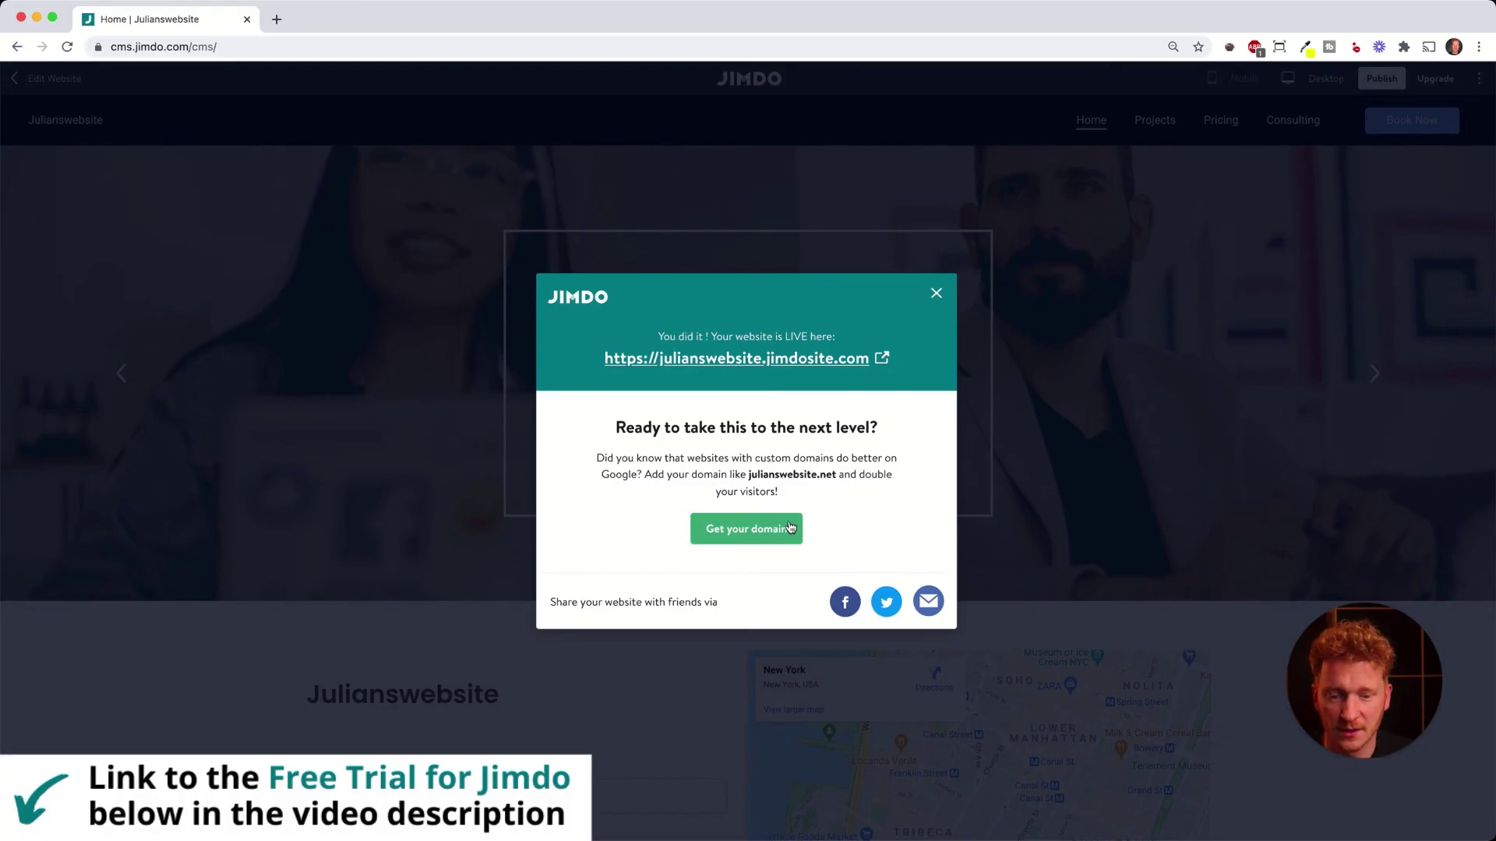
{"action": "left_click", "coordinate": [931, 298]}
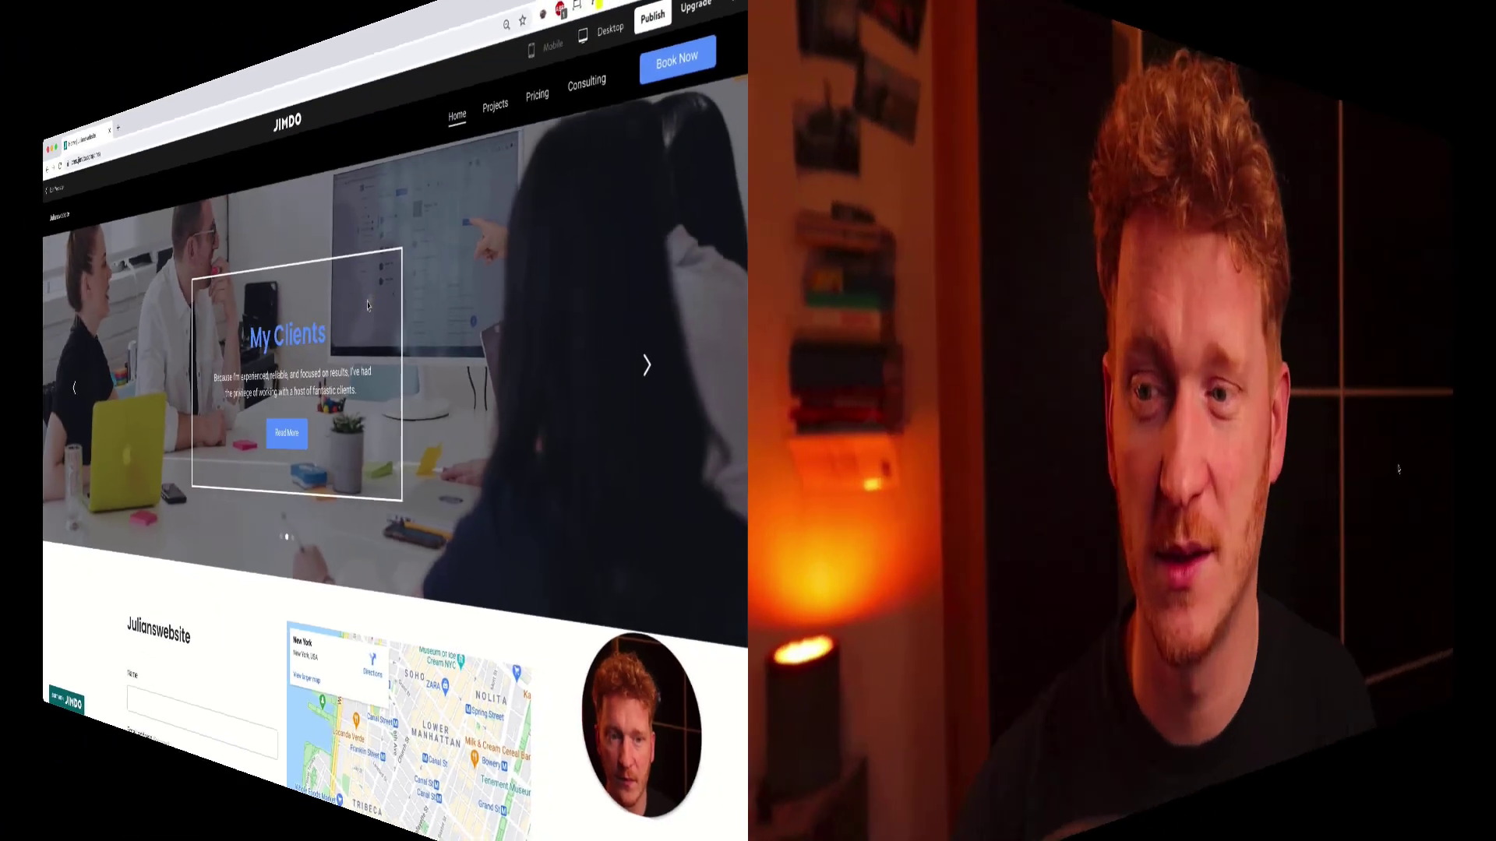